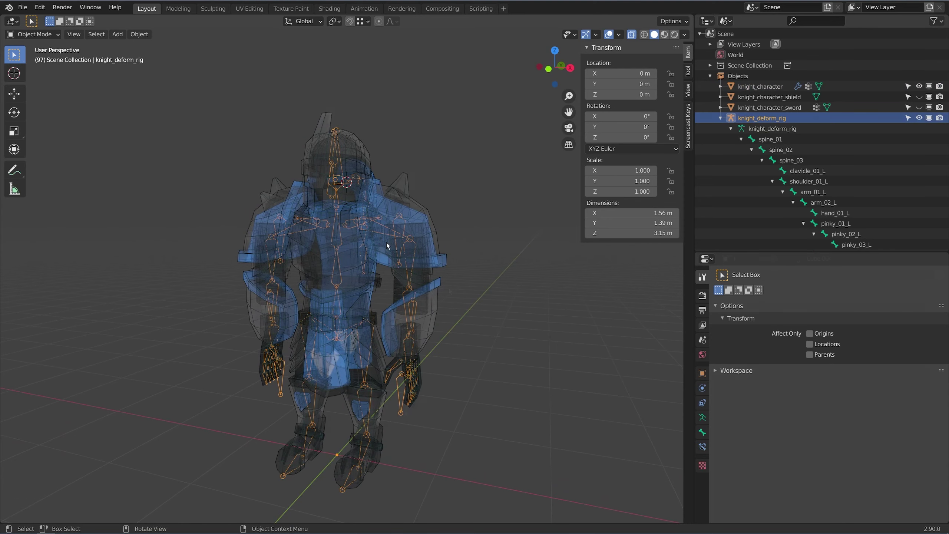
Turn off X-ray and parent the knight_character mesh to knight_deform_rig using Armature Deform With Empty Groups.
{"action": "key", "text": "alt+z"}
{"action": "left_click", "coordinate": [385, 217]}
{"action": "left_click", "coordinate": [364, 137]}
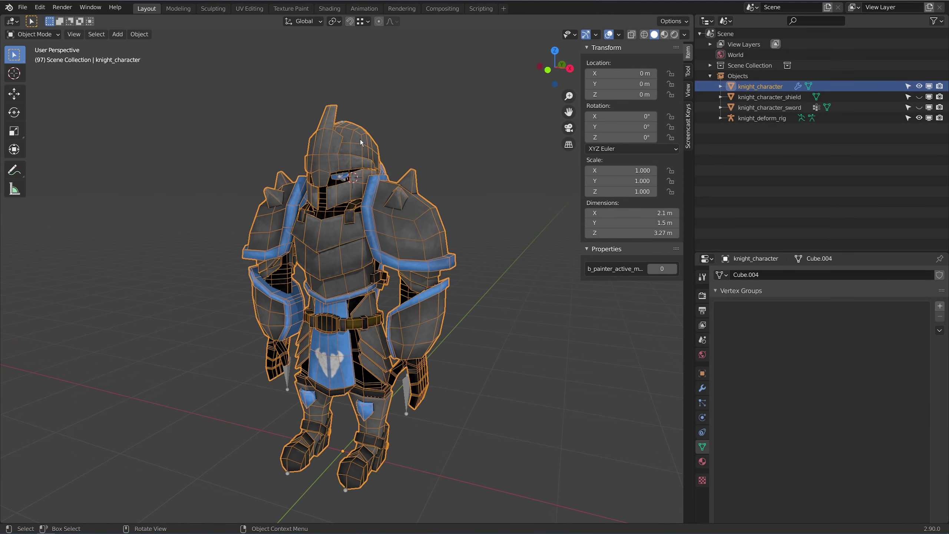
{"action": "left_click", "coordinate": [342, 120], "text": "shift"}
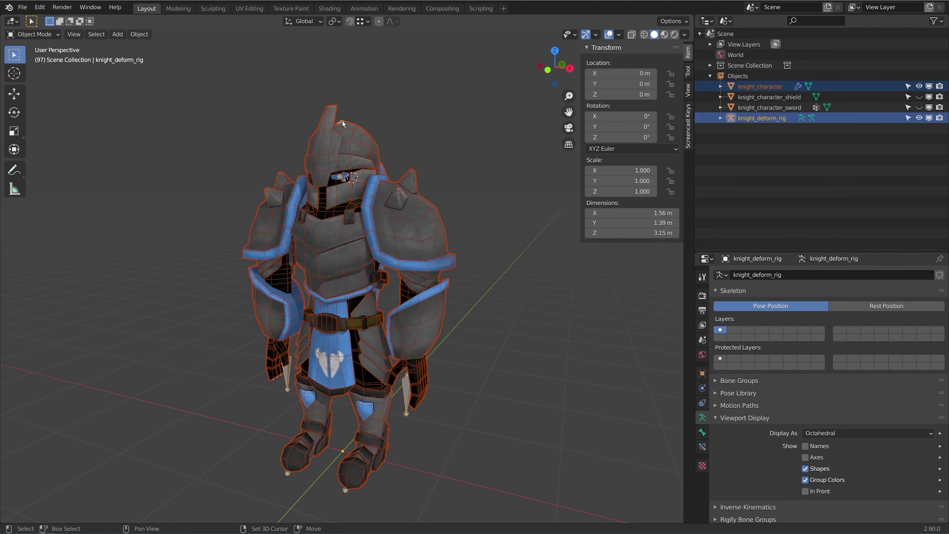
{"action": "middle_click_drag", "start_coordinate": [342, 129], "coordinate": [355, 285], "text": "shift"}
{"action": "scroll", "coordinate": [355, 284], "scroll_direction": "up", "scroll_amount": 8}
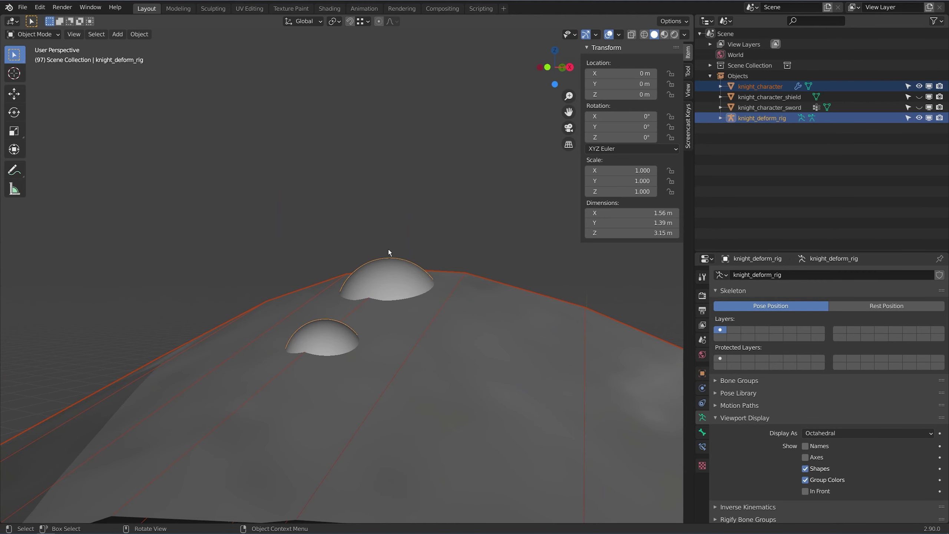
{"action": "scroll", "coordinate": [389, 250], "scroll_direction": "down", "scroll_amount": 8}
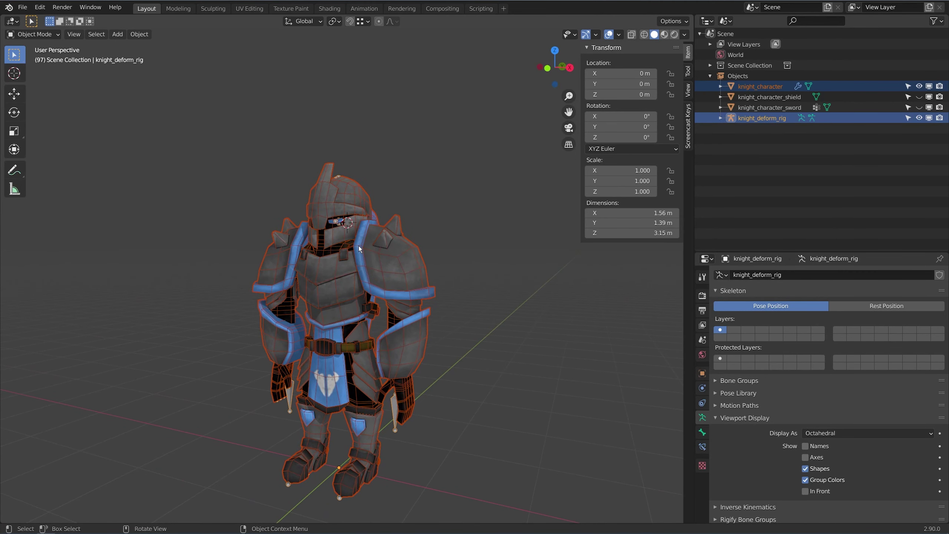
{"action": "key", "text": "ctrl+p"}
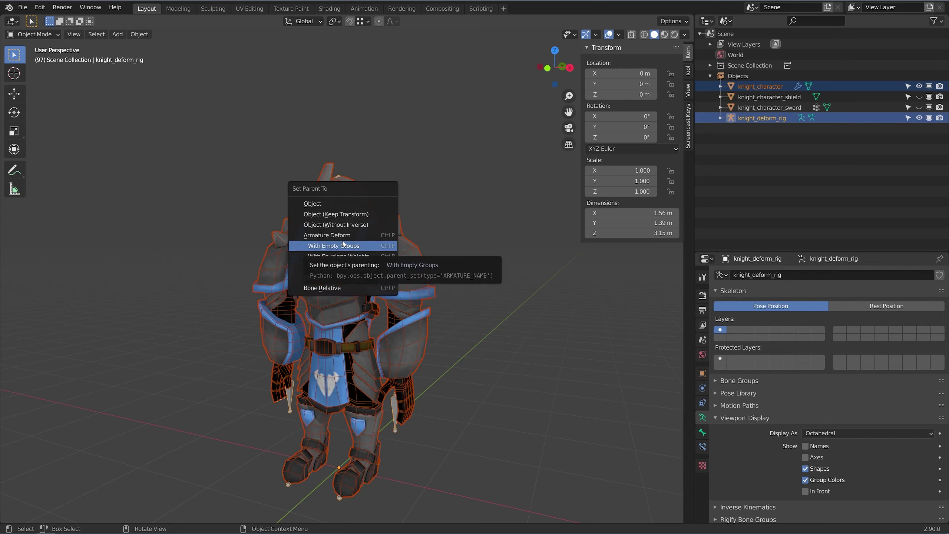
{"action": "left_click", "coordinate": [366, 248]}
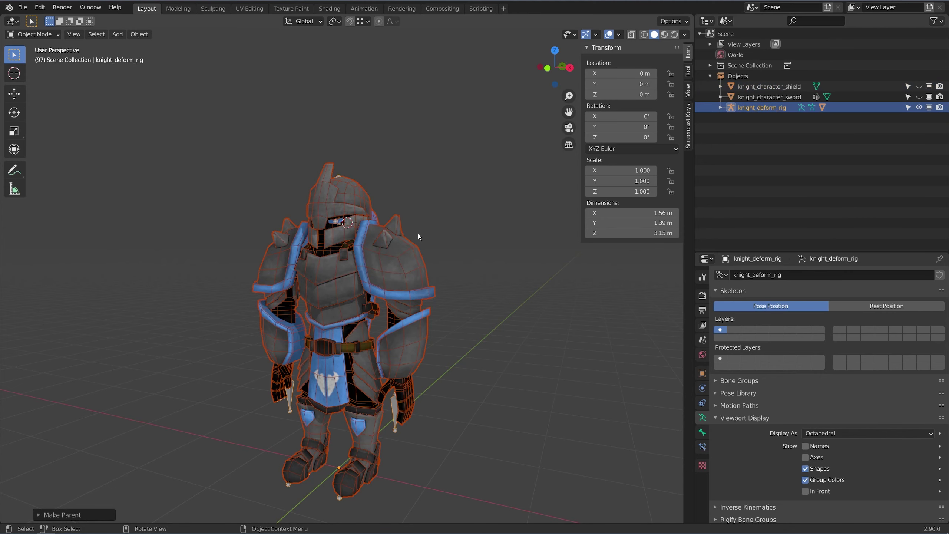
Select knight_character beneath knight_deform_rig in the outliner and enlarge the properties area to review its vertex groups.
{"action": "left_click", "coordinate": [720, 107], "text": "shift"}
{"action": "left_click", "coordinate": [731, 129]}
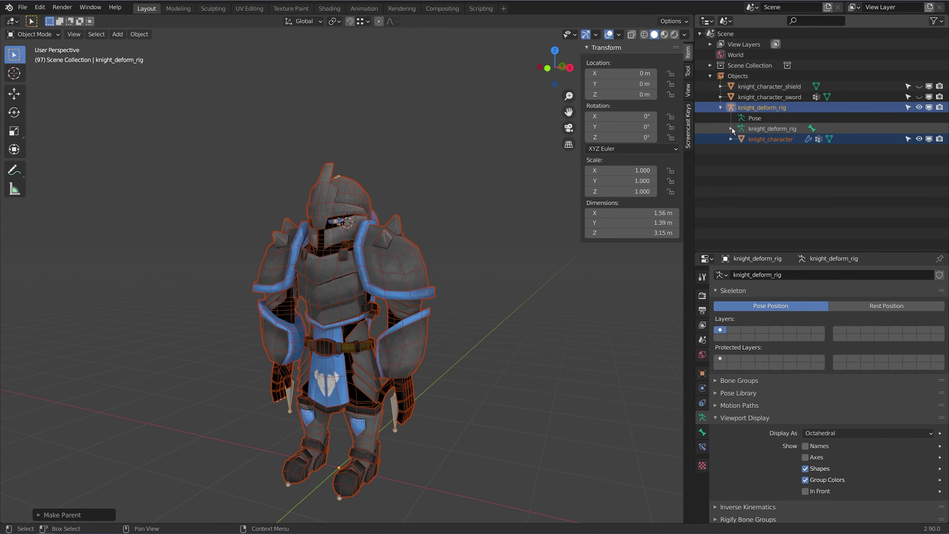
{"action": "left_click", "coordinate": [770, 139]}
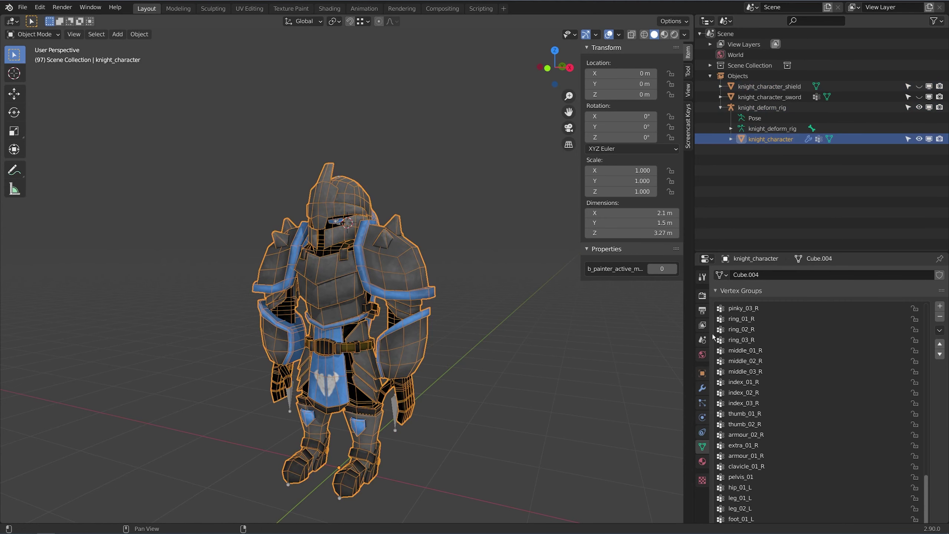
{"action": "left_click_drag", "start_coordinate": [781, 252], "coordinate": [779, 184]}
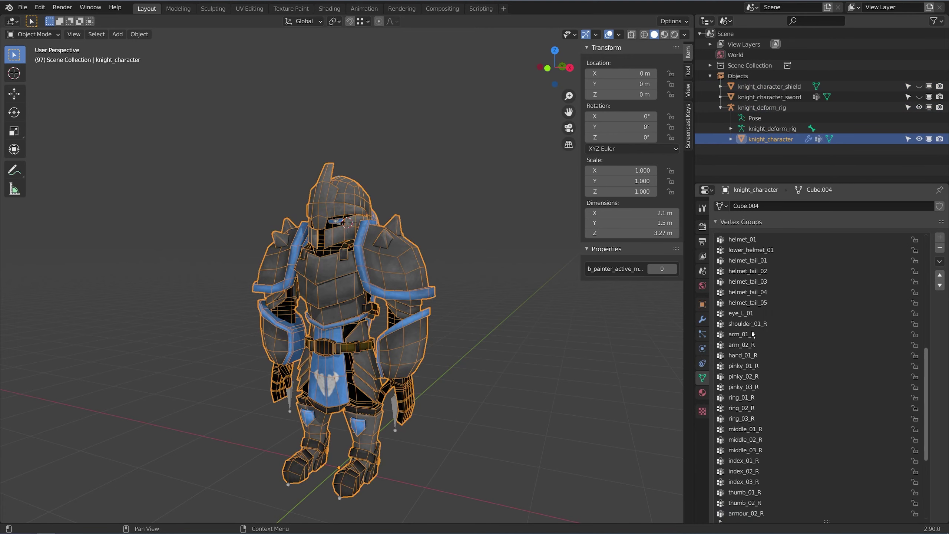
{"action": "scroll", "coordinate": [752, 332], "scroll_direction": "down", "scroll_amount": 1}
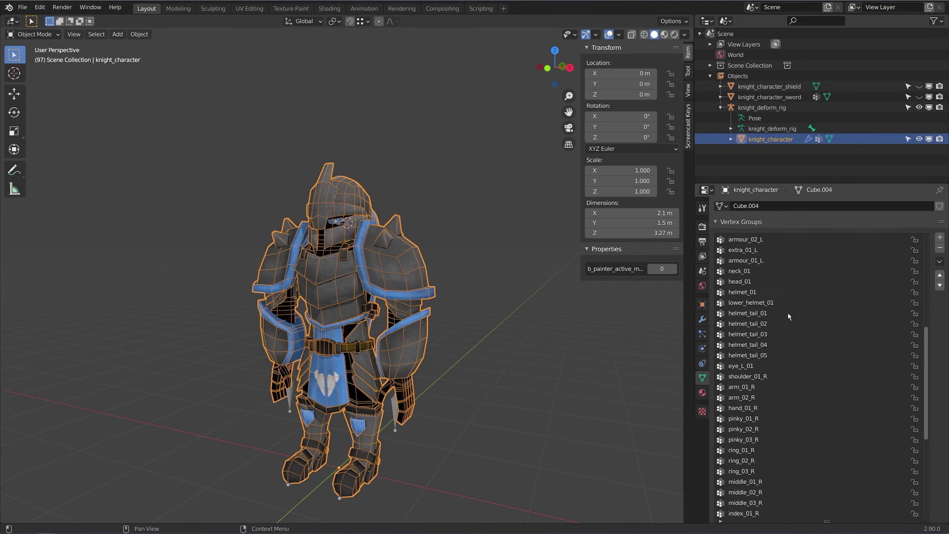
{"action": "scroll", "coordinate": [787, 313], "scroll_direction": "up", "scroll_amount": 10}
Examine the knight_character mesh in Edit Mode around the helmet, shoulders and full body.
{"action": "key", "text": "Tab"}
{"action": "key", "text": "KP_Decimal"}
{"action": "middle_click_drag", "start_coordinate": [327, 185], "coordinate": [361, 276], "text": "shift"}
{"action": "middle_click_drag", "start_coordinate": [361, 276], "coordinate": [375, 266]}
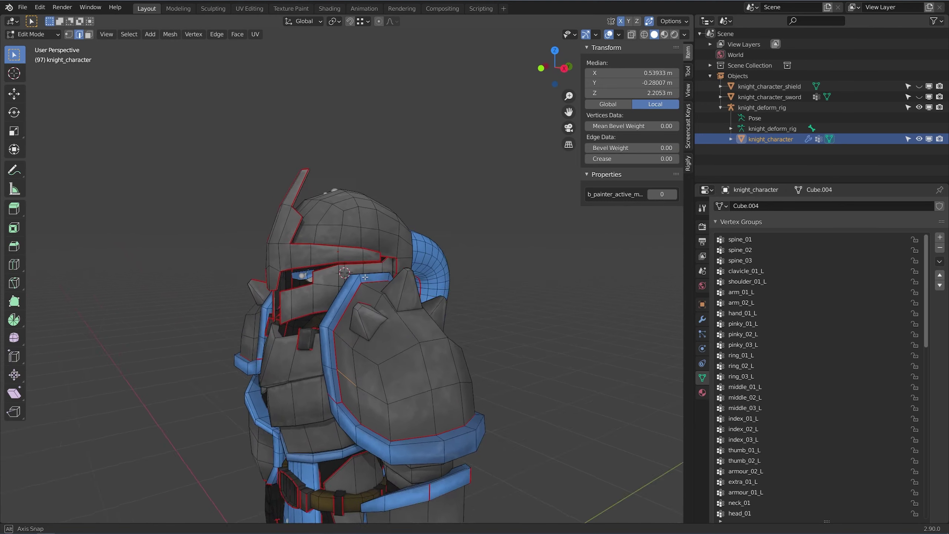
{"action": "scroll", "coordinate": [376, 266], "scroll_direction": "up", "scroll_amount": 1}
{"action": "scroll", "coordinate": [373, 216], "scroll_direction": "down", "scroll_amount": 3}
{"action": "middle_click_drag", "start_coordinate": [372, 215], "coordinate": [408, 204]}
{"action": "scroll", "coordinate": [446, 212], "scroll_direction": "down", "scroll_amount": 1}
{"action": "scroll", "coordinate": [407, 204], "scroll_direction": "up", "scroll_amount": 1}
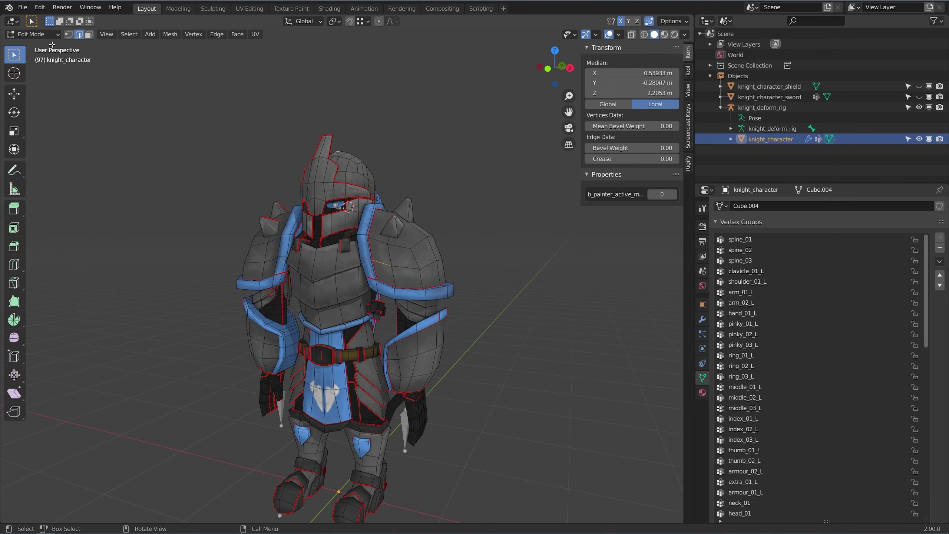
Switch knight_character to Weight Paint mode and turn off vertex selection masking.
{"action": "left_click", "coordinate": [34, 34]}
{"action": "left_click", "coordinate": [44, 93]}
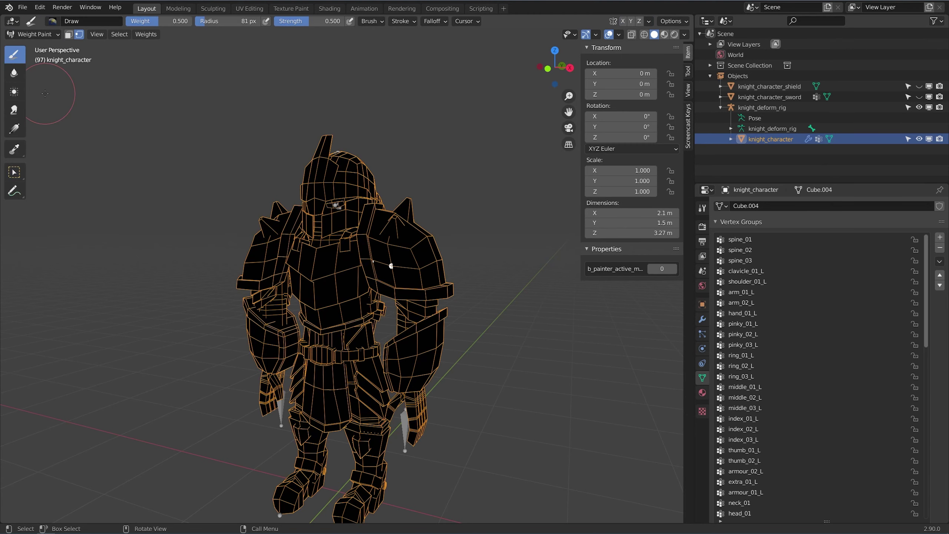
{"action": "left_click", "coordinate": [79, 34]}
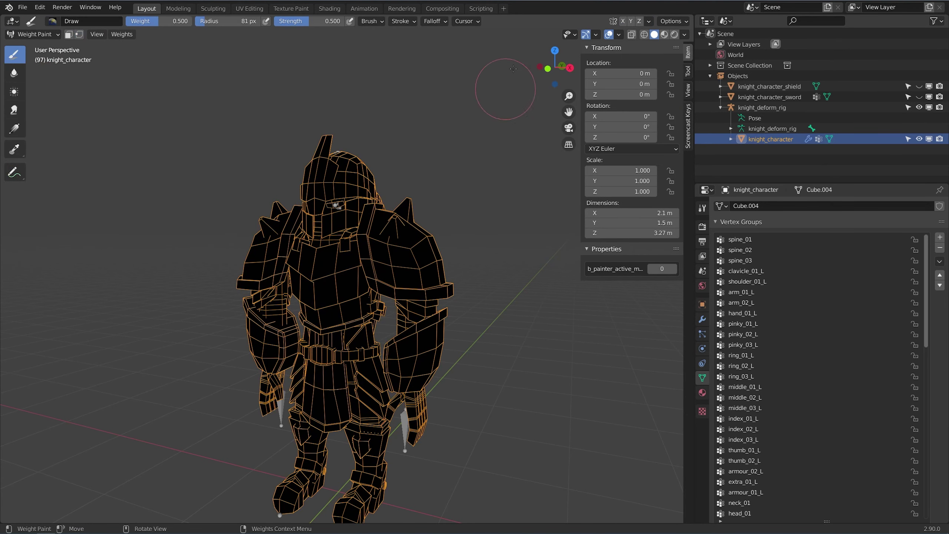
Set the Zero Weights display of the weight paint overlay to None.
{"action": "left_click", "coordinate": [619, 35]}
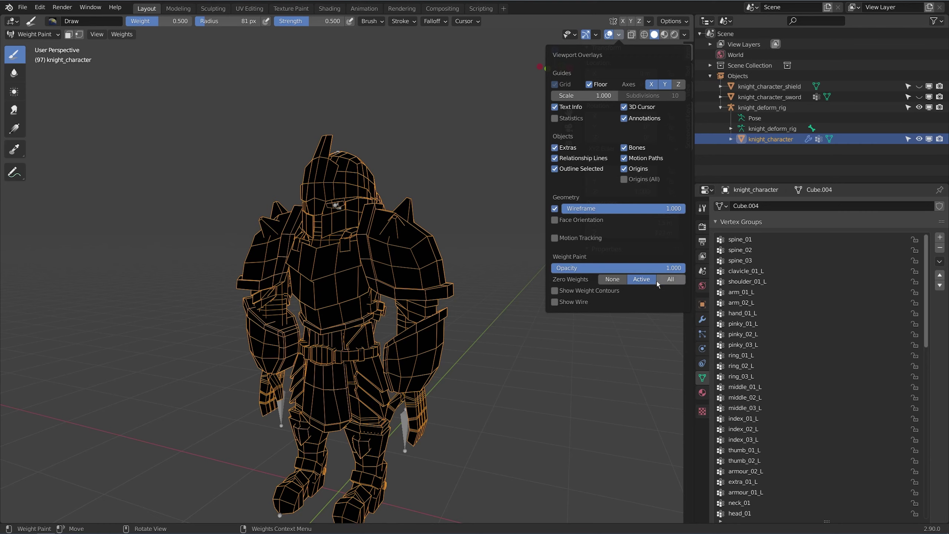
{"action": "left_click", "coordinate": [613, 279]}
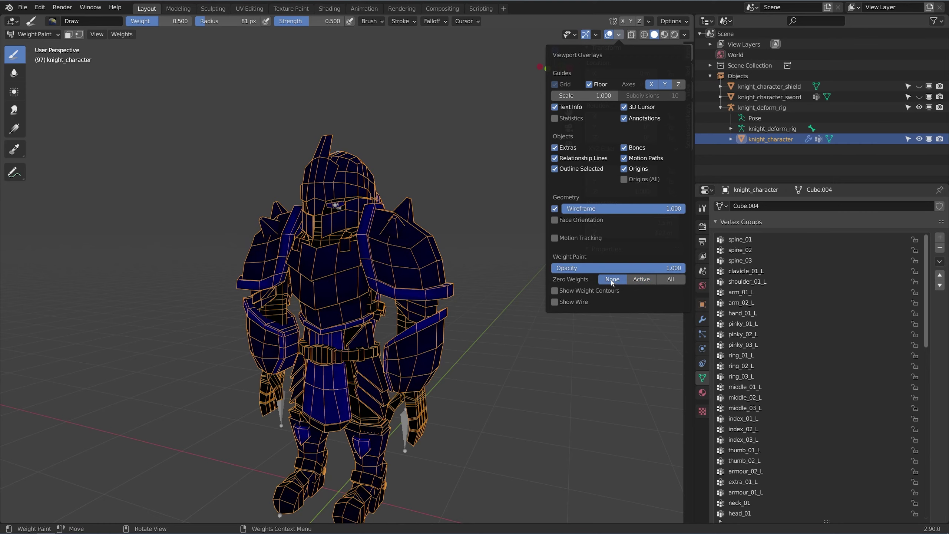
{"action": "mouse_move", "coordinate": [425, 267]}
{"action": "middle_mouse_down"}
{"action": "mouse_move", "coordinate": [387, 254]}
{"action": "mouse_move", "coordinate": [423, 259]}
{"action": "middle_mouse_up"}
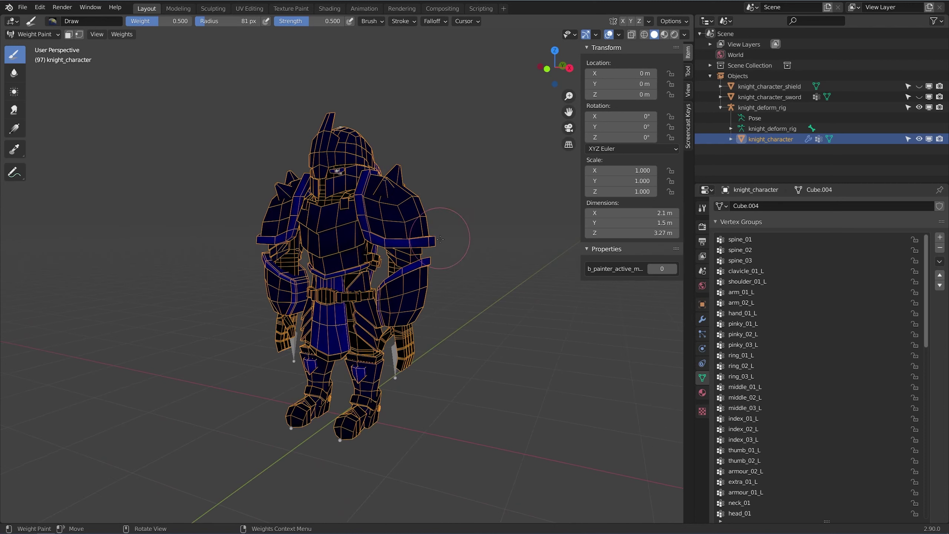
Compare the Active setting of the Zero Weights overlay with None on the character mesh.
{"action": "left_click", "coordinate": [618, 35]}
{"action": "left_click", "coordinate": [642, 280]}
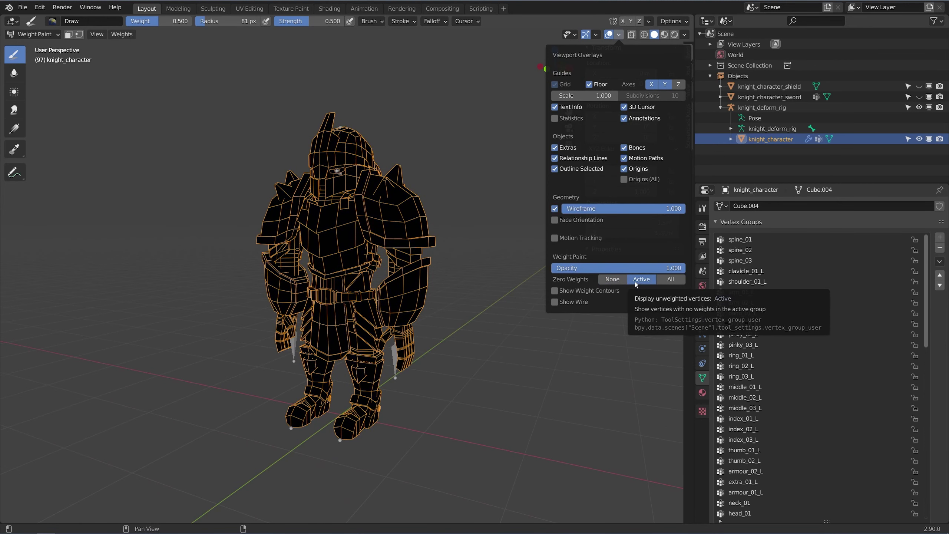
{"action": "left_click", "coordinate": [618, 34]}
{"action": "left_click", "coordinate": [615, 279]}
{"action": "middle_click_drag", "start_coordinate": [418, 196], "coordinate": [384, 200]}
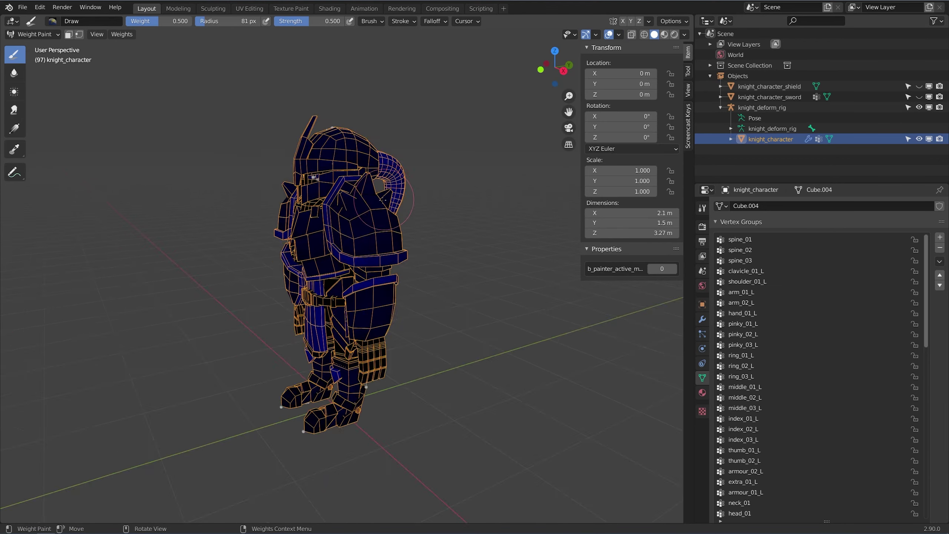
Return knight_character to Edit Mode with the helmet and shoulder in close view.
{"action": "scroll", "coordinate": [383, 199], "scroll_direction": "up", "scroll_amount": 3}
{"action": "key", "text": "Tab"}
{"action": "scroll", "coordinate": [378, 198], "scroll_direction": "down", "scroll_amount": 2}
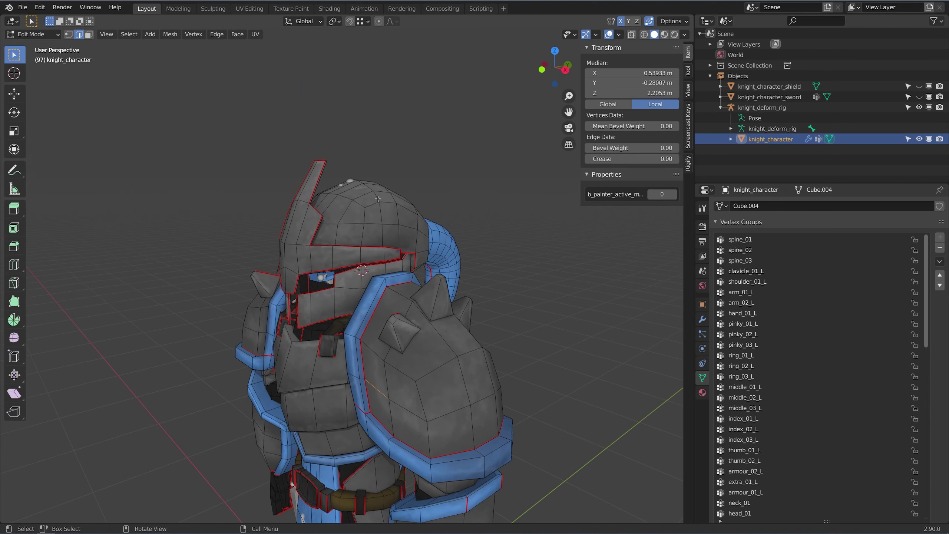
{"action": "left_click", "coordinate": [376, 205]}
{"action": "key", "text": "l"}
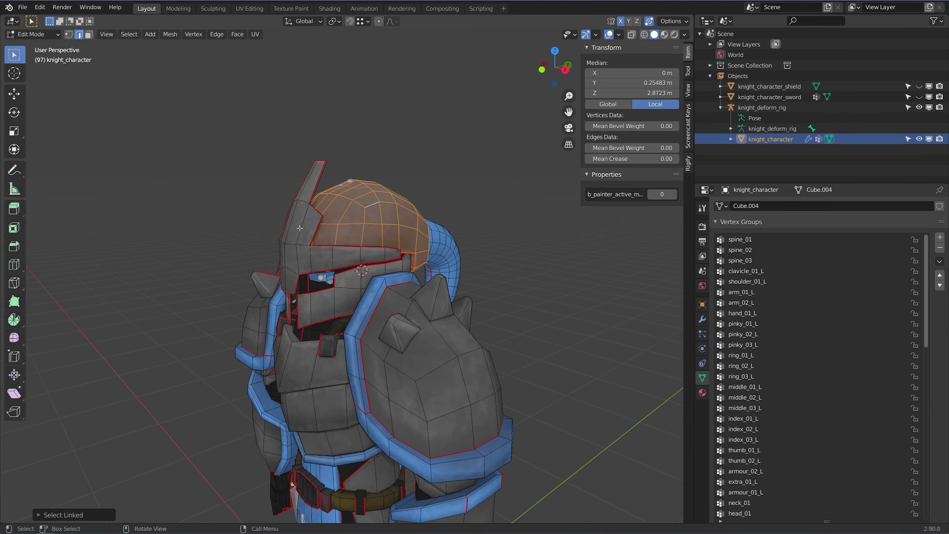
{"action": "key", "text": "l"}
{"action": "middle_click_drag", "start_coordinate": [296, 226], "coordinate": [371, 237]}
{"action": "key", "text": "alt+a"}
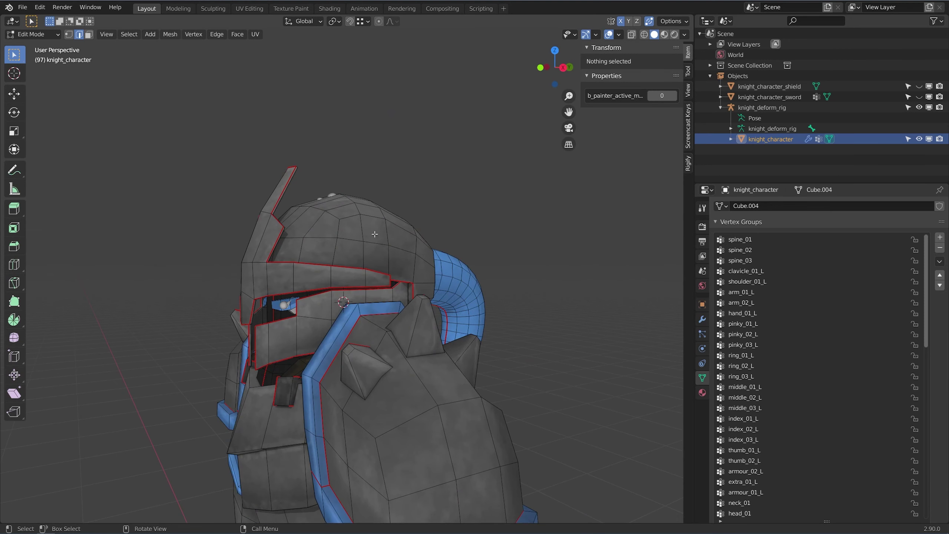
Select the linked helmet dome and front crest meshes and assign them to the helmet_01 vertex group with weight 1.000.
{"action": "key", "text": "l"}
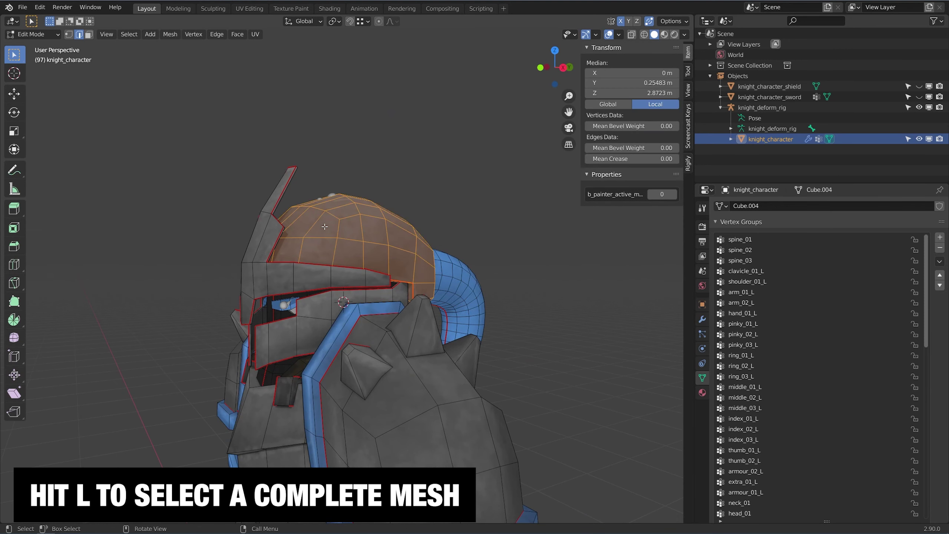
{"action": "key", "text": "l"}
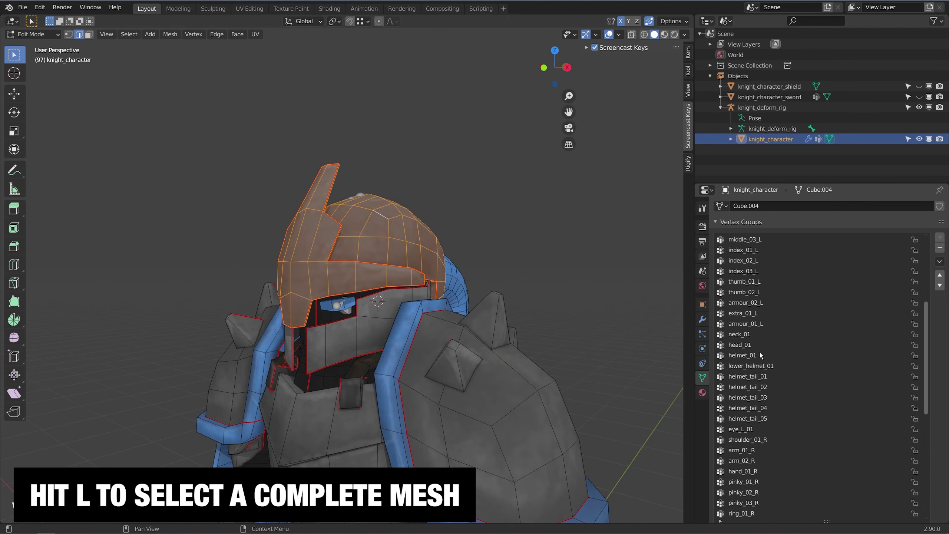
{"action": "left_click", "coordinate": [759, 355]}
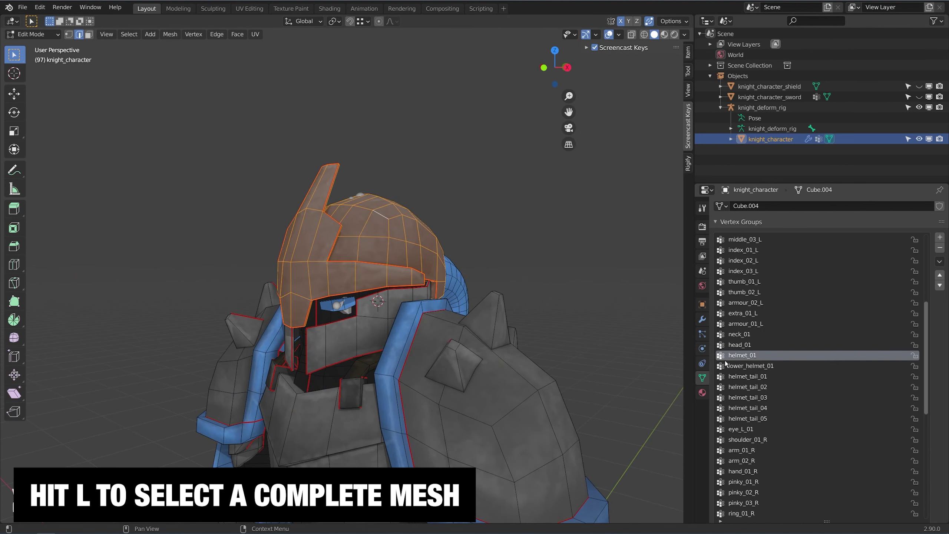
{"action": "scroll", "coordinate": [897, 395], "scroll_direction": "down", "scroll_amount": 10}
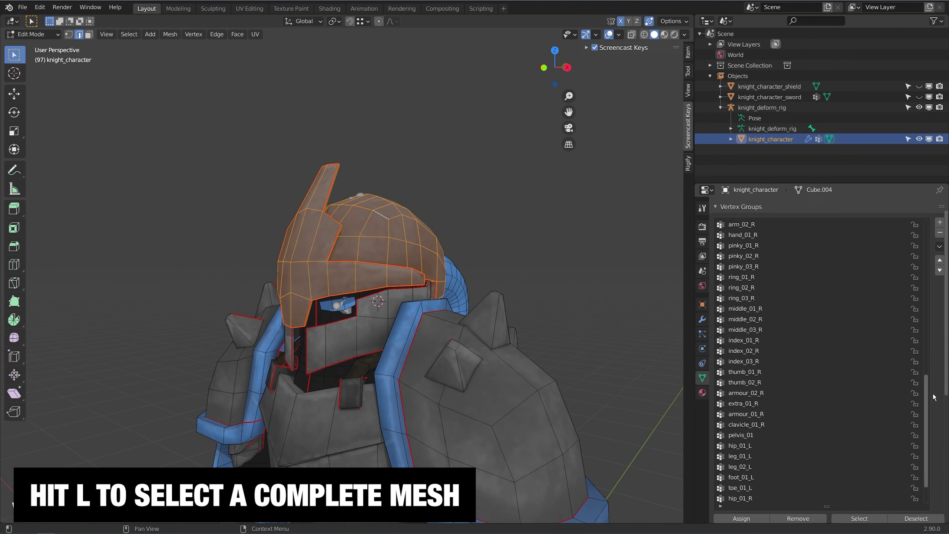
{"action": "left_click_drag", "start_coordinate": [830, 473], "coordinate": [826, 300]}
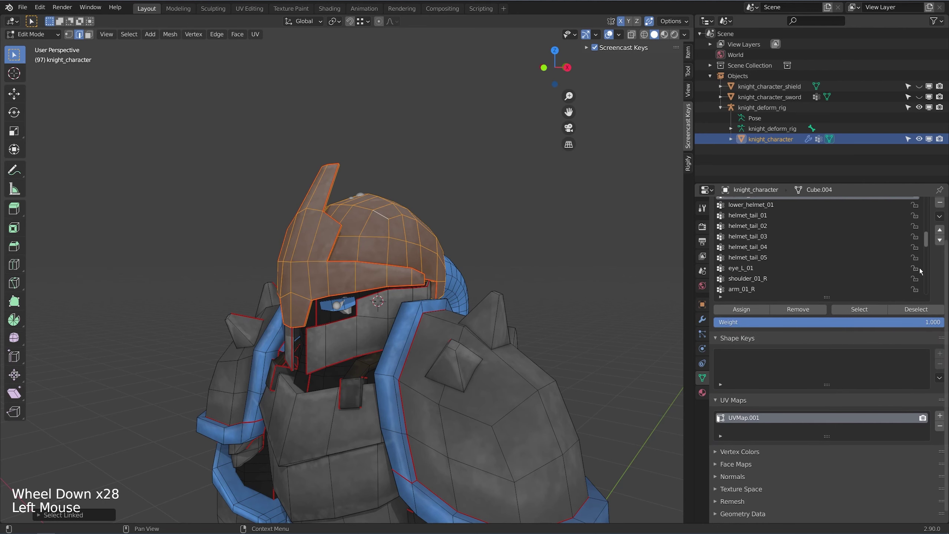
{"action": "scroll", "coordinate": [778, 357], "scroll_direction": "up", "scroll_amount": 6}
{"action": "left_click", "coordinate": [738, 355]}
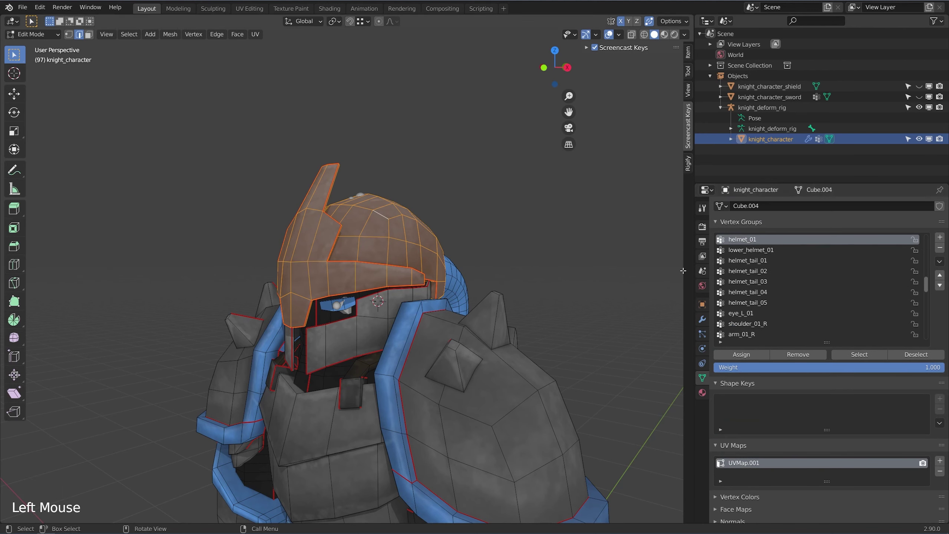
Check the helmet_01 weights on the helmet in Weight Paint mode.
{"action": "left_click", "coordinate": [34, 34]}
{"action": "left_click", "coordinate": [37, 92]}
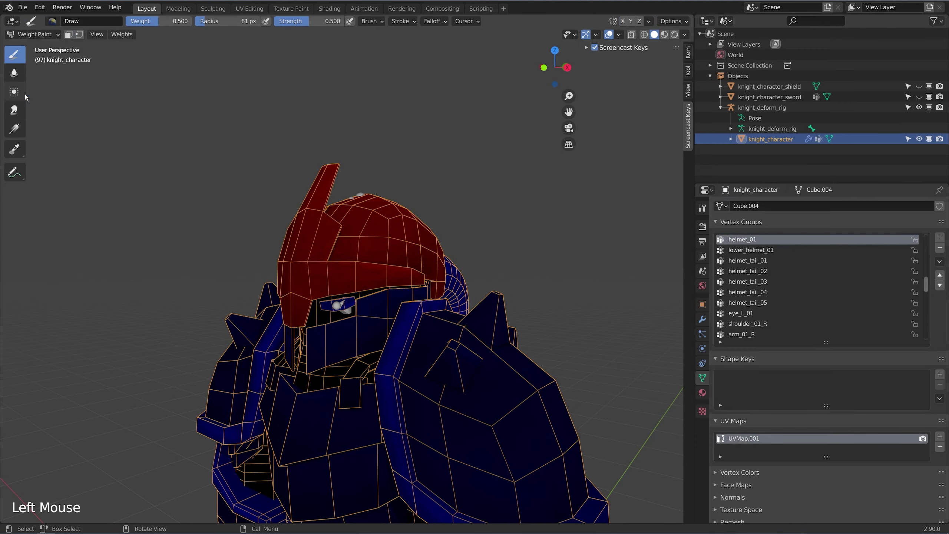
{"action": "middle_click_drag", "start_coordinate": [352, 278], "coordinate": [304, 202]}
Leave Weight Paint mode, put knight_deform_rig into Pose Mode and select the helmet_01 bone.
{"action": "left_click", "coordinate": [34, 34]}
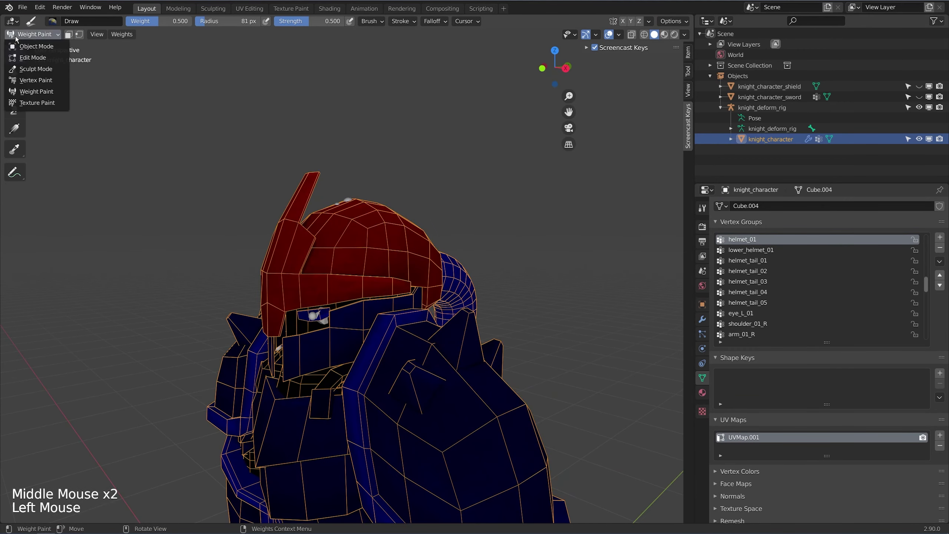
{"action": "left_click", "coordinate": [34, 43]}
{"action": "left_click", "coordinate": [348, 201]}
{"action": "key", "text": "ctrl+Tab"}
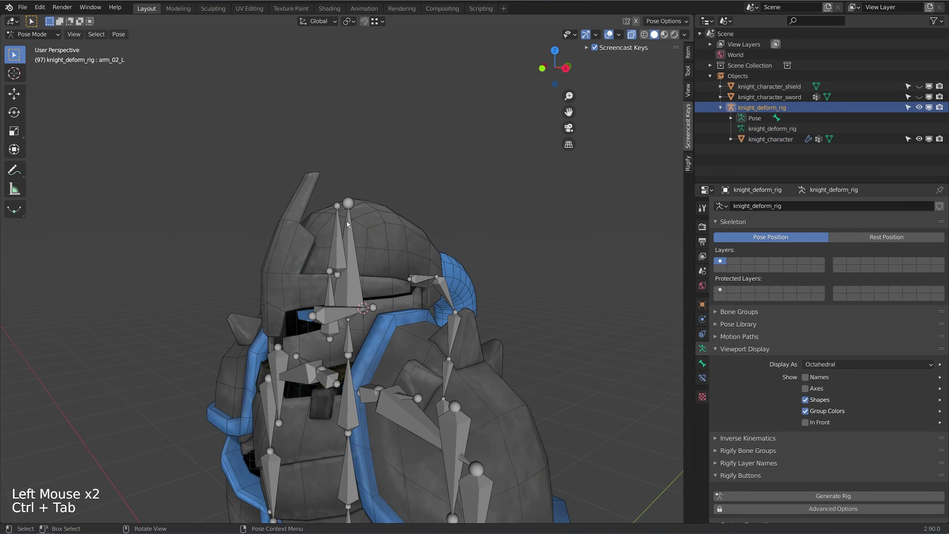
{"action": "left_click", "coordinate": [337, 246]}
{"action": "scroll", "coordinate": [337, 247], "scroll_direction": "down", "scroll_amount": 2}
{"action": "scroll", "coordinate": [337, 247], "scroll_direction": "up", "scroll_amount": 2}
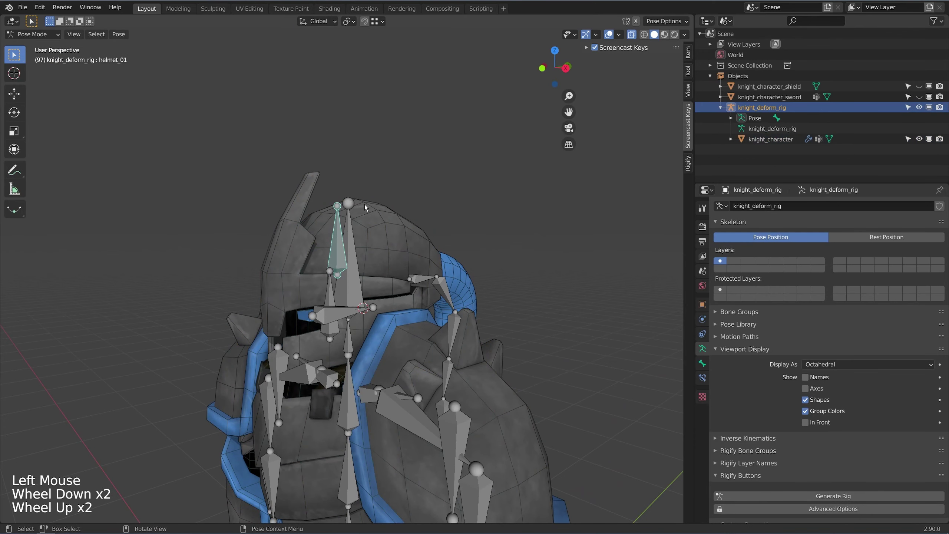
{"action": "key", "text": "ctrl+Tab"}
{"action": "key", "text": "ctrl+Tab"}
{"action": "key", "text": "h"}
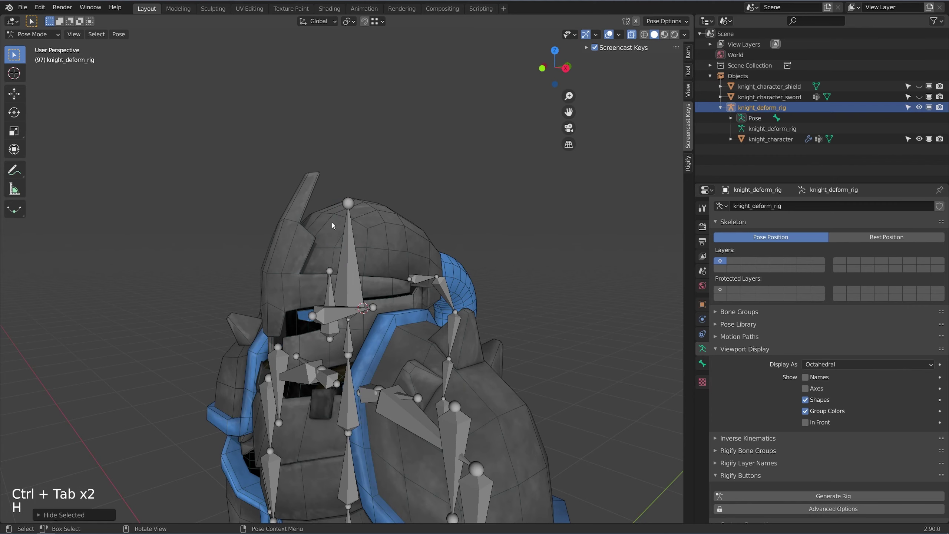
{"action": "key", "text": "ctrl+z"}
Move the helmet_01 bone up along the Z axis, far above the character's head.
{"action": "key", "text": "g"}
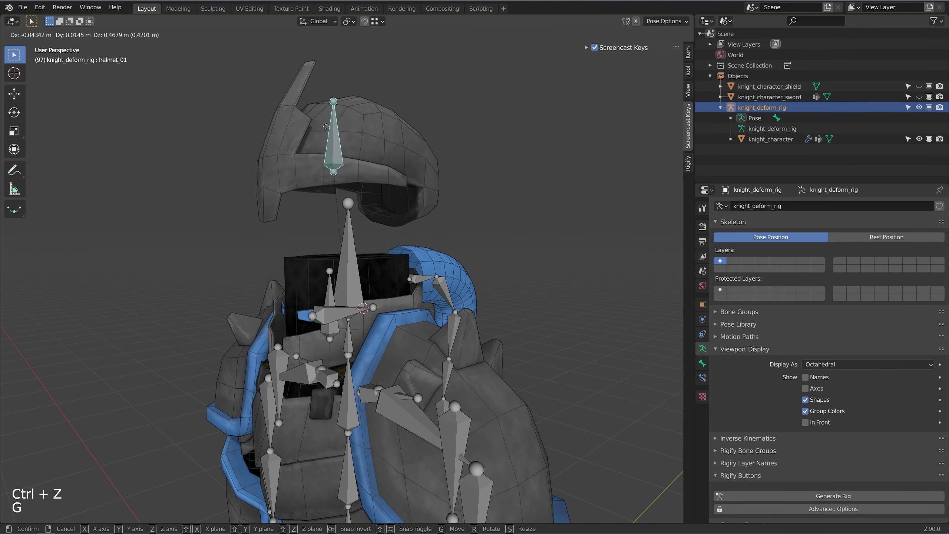
{"action": "right_click", "coordinate": [327, 187]}
{"action": "scroll", "coordinate": [329, 239], "scroll_direction": "down", "scroll_amount": 10}
{"action": "middle_click_drag", "start_coordinate": [329, 292], "coordinate": [359, 324]}
{"action": "scroll", "coordinate": [362, 299], "scroll_direction": "up", "scroll_amount": 4}
{"action": "scroll", "coordinate": [347, 325], "scroll_direction": "down", "scroll_amount": 1}
{"action": "key", "text": "g"}
{"action": "key", "text": "z"}
{"action": "left_click", "coordinate": [361, 67]}
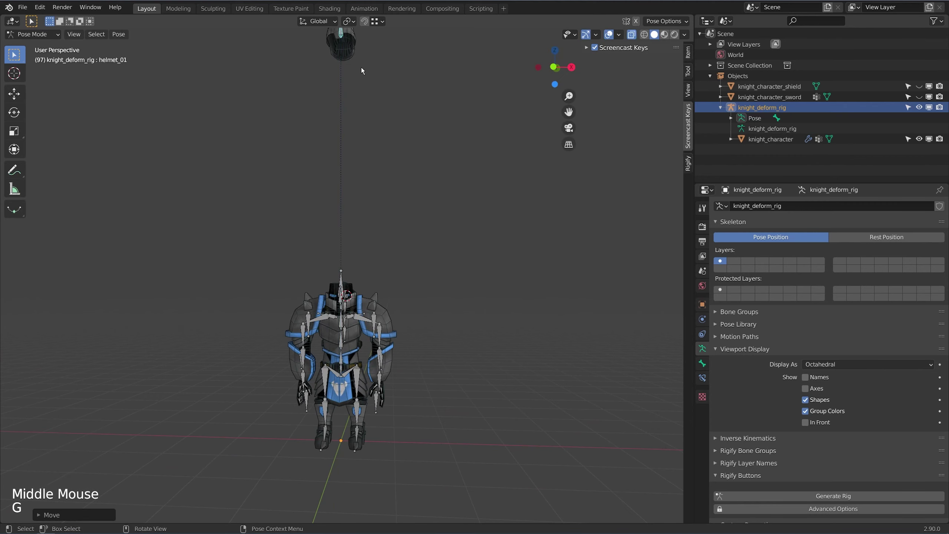
Leave Pose Mode on the rig and open the knight_character mesh in Edit Mode.
{"action": "scroll", "coordinate": [337, 253], "scroll_direction": "up", "scroll_amount": 7}
{"action": "middle_click_drag", "start_coordinate": [336, 262], "coordinate": [252, 320]}
{"action": "scroll", "coordinate": [252, 320], "scroll_direction": "down", "scroll_amount": 2}
{"action": "scroll", "coordinate": [253, 320], "scroll_direction": "up", "scroll_amount": 2}
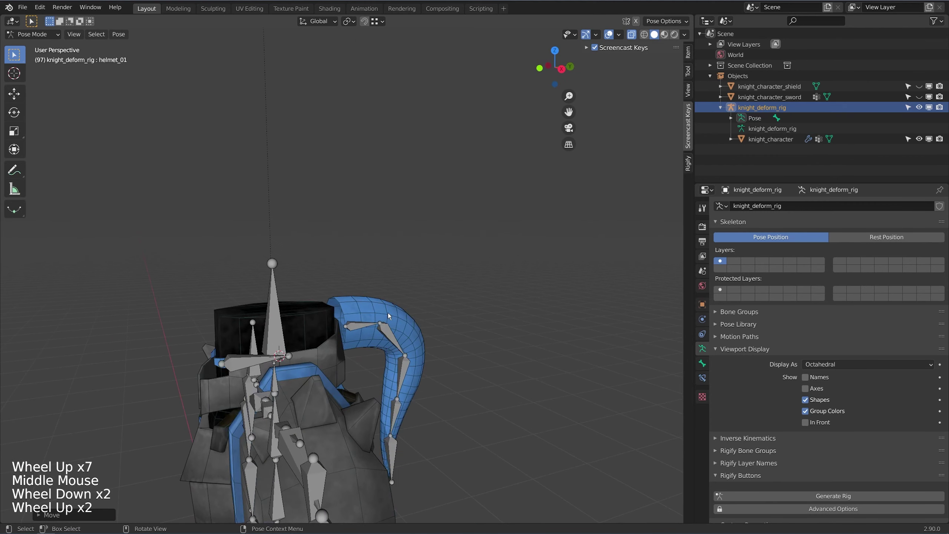
{"action": "middle_click_drag", "start_coordinate": [349, 322], "coordinate": [313, 338]}
{"action": "middle_click_drag", "start_coordinate": [232, 339], "coordinate": [269, 329], "text": "shift"}
{"action": "middle_click_drag", "start_coordinate": [269, 329], "coordinate": [311, 259]}
{"action": "scroll", "coordinate": [349, 318], "scroll_direction": "up", "scroll_amount": 2}
{"action": "left_click", "coordinate": [364, 312]}
{"action": "key", "text": "ctrl+Tab"}
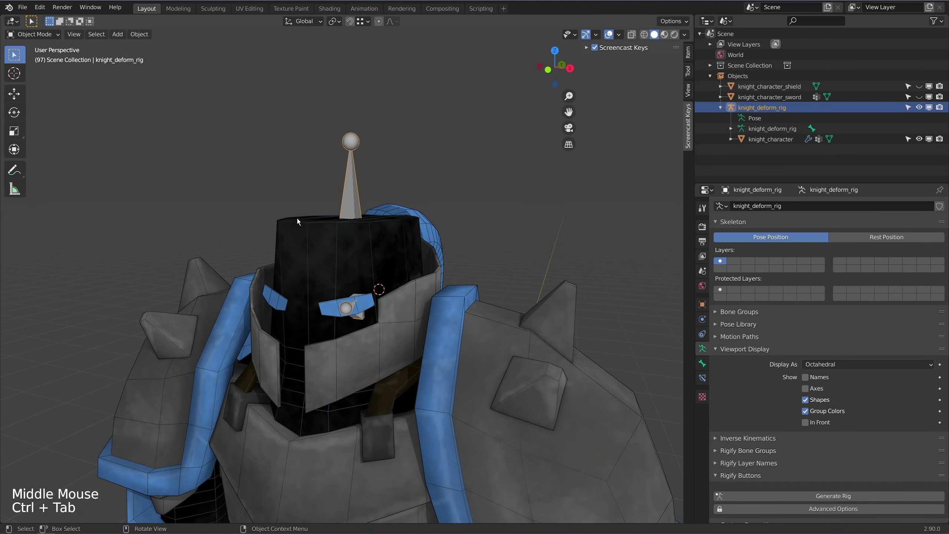
{"action": "left_click", "coordinate": [291, 223]}
{"action": "key", "text": "Tab"}
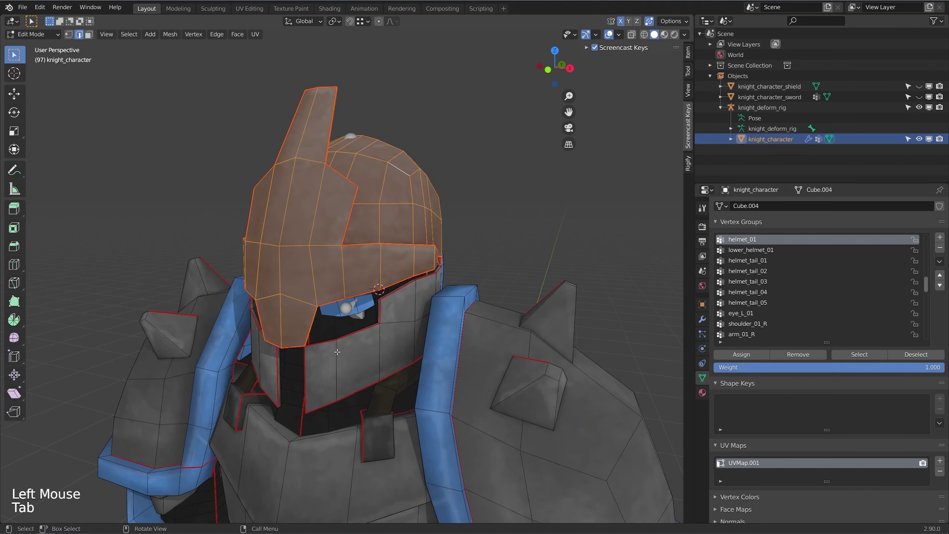
Select the linked lower helmet face guard mesh and assign it to the lower_helmet_01 vertex group with weight 1.000.
{"action": "middle_click_drag", "start_coordinate": [337, 352], "coordinate": [339, 328]}
{"action": "left_click", "coordinate": [338, 328]}
{"action": "key", "text": "l"}
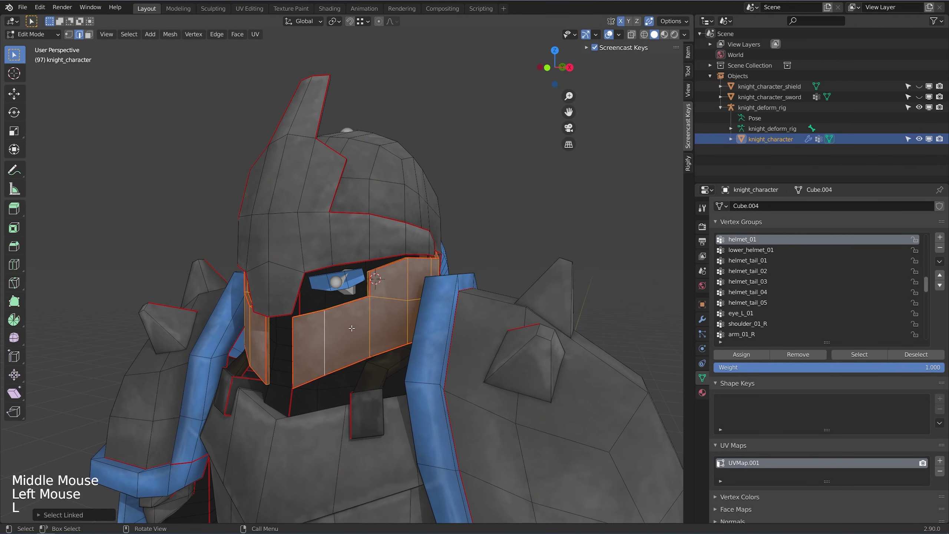
{"action": "left_click", "coordinate": [773, 250]}
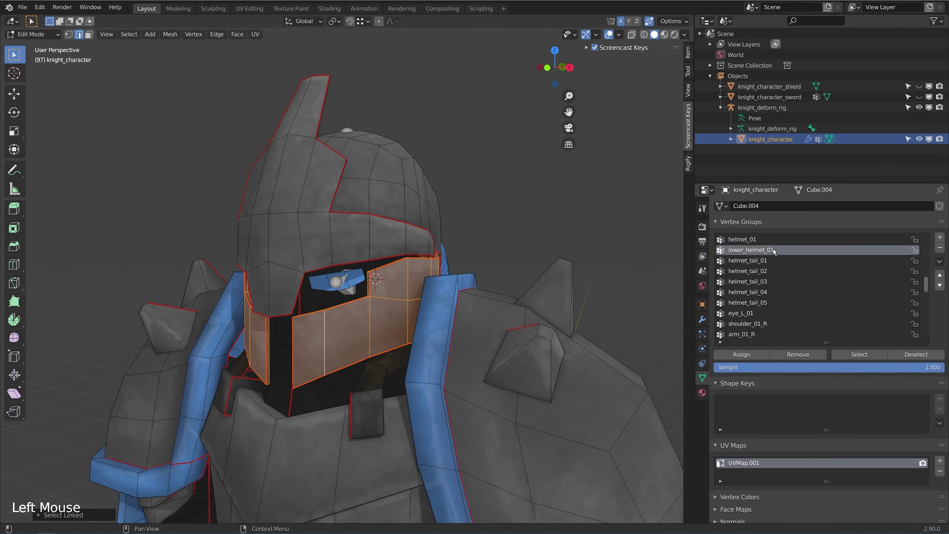
{"action": "left_click", "coordinate": [740, 355]}
Leave mesh editing, put knight_deform_rig into Pose Mode and select the lower_helmet_01 bone.
{"action": "key", "text": "Tab"}
{"action": "left_click", "coordinate": [348, 170]}
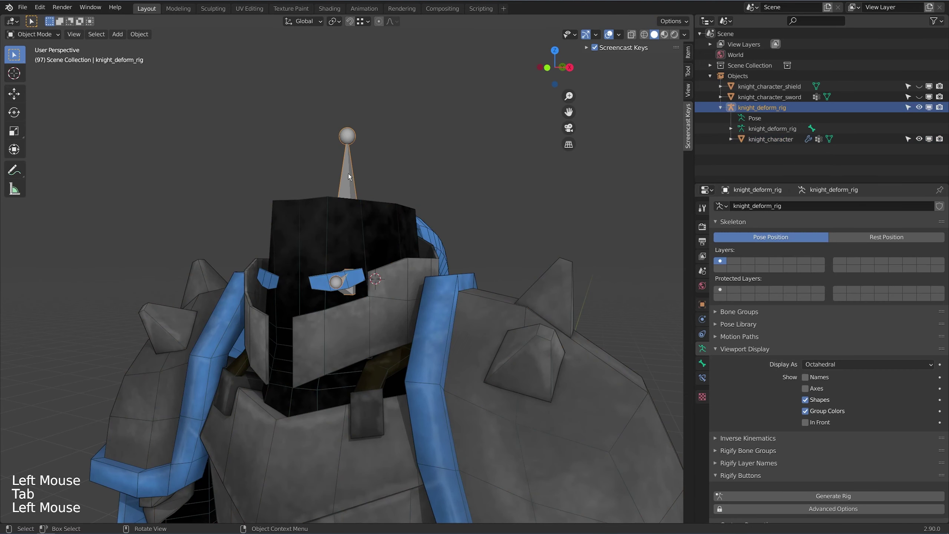
{"action": "key", "text": "ctrl+Tab"}
{"action": "left_click", "coordinate": [327, 320]}
{"action": "scroll", "coordinate": [328, 320], "scroll_direction": "down", "scroll_amount": 4}
{"action": "middle_click_drag", "start_coordinate": [327, 320], "coordinate": [356, 301]}
{"action": "scroll", "coordinate": [357, 301], "scroll_direction": "up", "scroll_amount": 1}
{"action": "left_click", "coordinate": [365, 270]}
{"action": "left_click", "coordinate": [349, 280]}
Move the lower_helmet_01 bone up, far above the character's head.
{"action": "key", "text": "g"}
{"action": "left_click", "coordinate": [353, 138]}
{"action": "scroll", "coordinate": [357, 164], "scroll_direction": "down", "scroll_amount": 5}
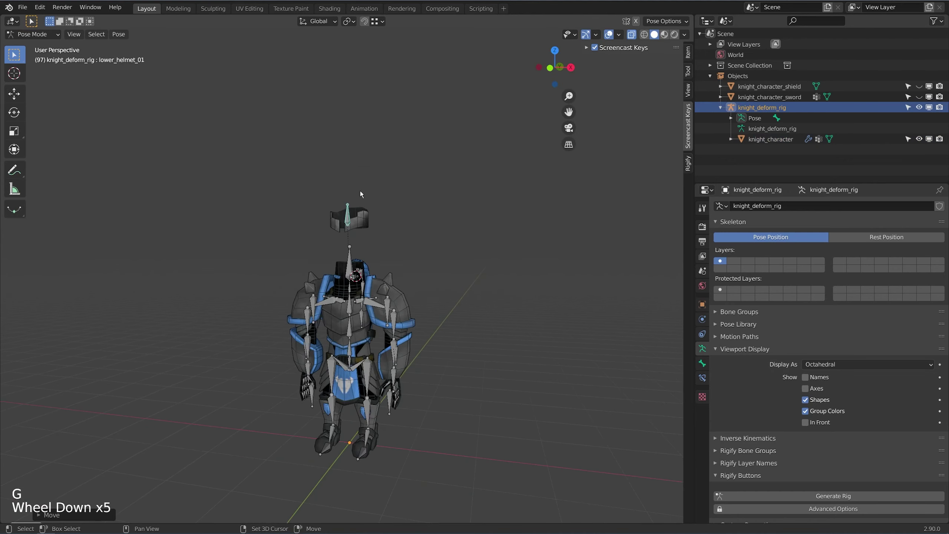
{"action": "middle_click_drag", "start_coordinate": [361, 191], "coordinate": [370, 262], "text": "shift"}
{"action": "key", "text": "g"}
{"action": "left_click", "coordinate": [378, 124]}
{"action": "key", "text": "g"}
{"action": "left_click", "coordinate": [407, 86]}
Select the eye_L_01 bone and open the armature in Edit Mode with X-ray display enabled.
{"action": "scroll", "coordinate": [404, 276], "scroll_direction": "up", "scroll_amount": 9}
{"action": "scroll", "coordinate": [404, 285], "scroll_direction": "down", "scroll_amount": 1}
{"action": "left_click", "coordinate": [438, 286]}
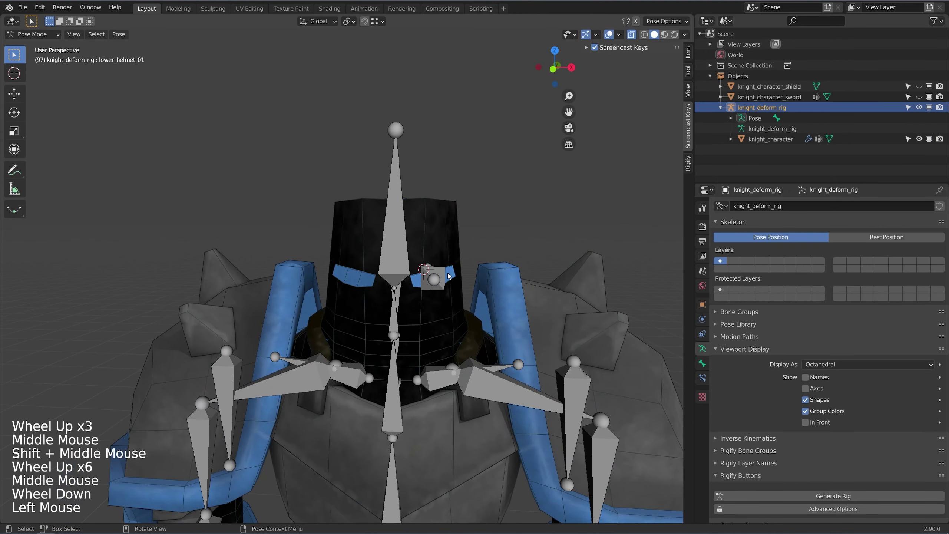
{"action": "left_click", "coordinate": [439, 287]}
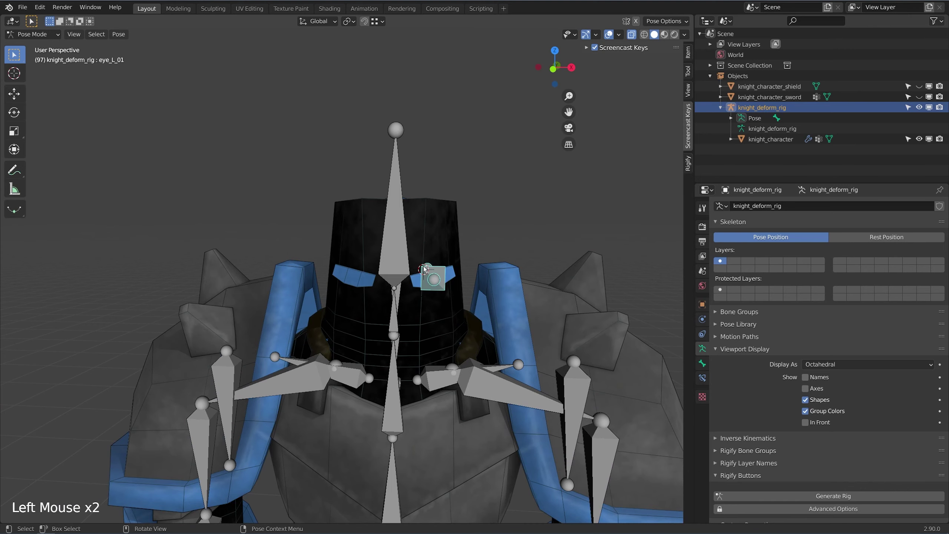
{"action": "key", "text": "Tab"}
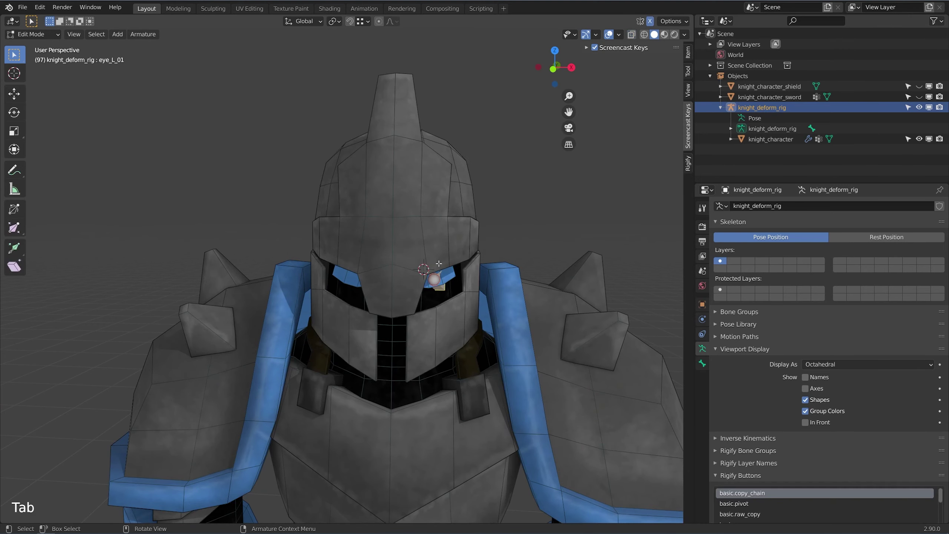
{"action": "key", "text": "Tab"}
{"action": "key", "text": "Tab"}
{"action": "middle_click_drag", "start_coordinate": [444, 282], "coordinate": [427, 274]}
{"action": "scroll", "coordinate": [277, 166], "scroll_direction": "down", "scroll_amount": 2}
{"action": "key", "text": "alt+z"}
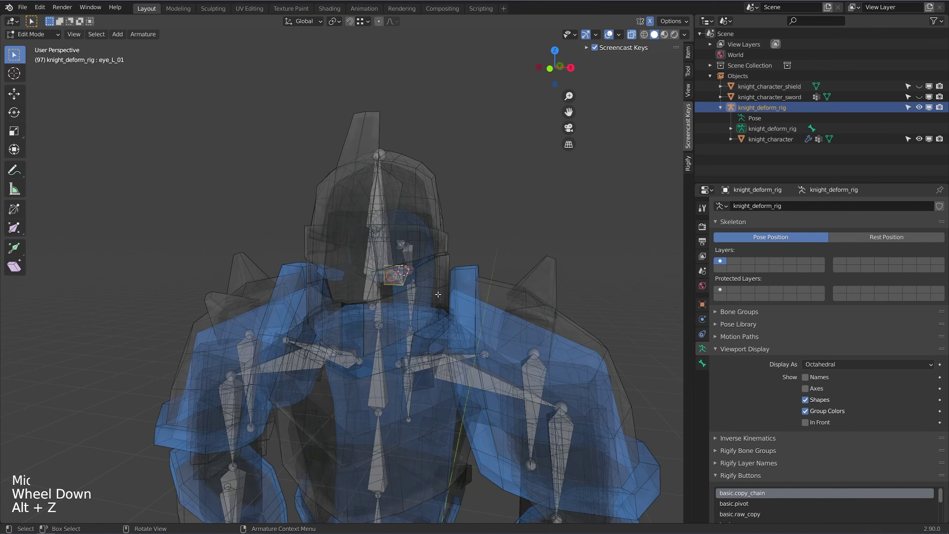
Try to symmetrize the eye_L_01 bone to the other side of the head.
{"action": "left_click", "coordinate": [143, 34]}
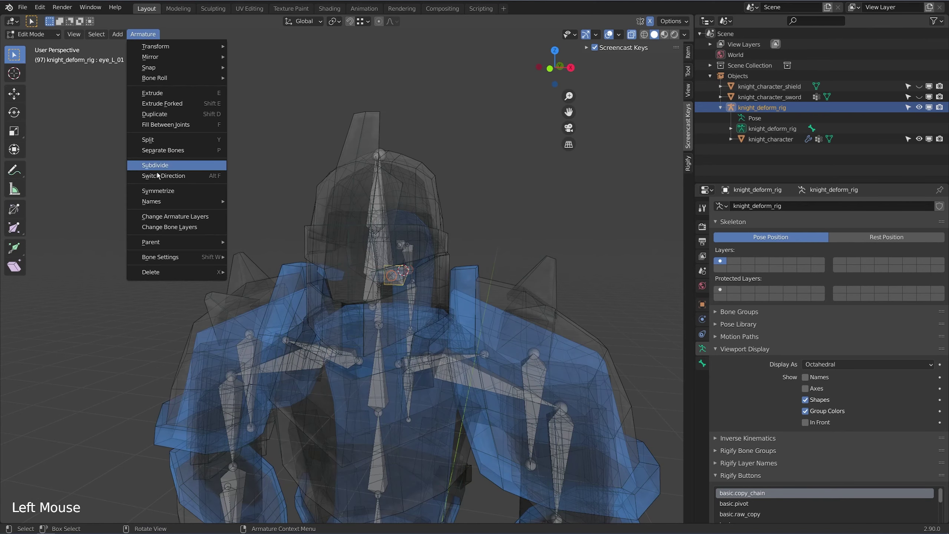
{"action": "left_click", "coordinate": [158, 191]}
{"action": "middle_click_drag", "start_coordinate": [367, 242], "coordinate": [381, 248]}
{"action": "scroll", "coordinate": [387, 245], "scroll_direction": "down", "scroll_amount": 4}
{"action": "scroll", "coordinate": [387, 245], "scroll_direction": "down", "scroll_amount": 1}
{"action": "scroll", "coordinate": [387, 244], "scroll_direction": "up", "scroll_amount": 3}
{"action": "scroll", "coordinate": [361, 247], "scroll_direction": "down", "scroll_amount": 6}
{"action": "scroll", "coordinate": [361, 247], "scroll_direction": "up", "scroll_amount": 4}
{"action": "key", "text": "ctrl+z"}
Rename the selected eye bone to eye_01_L.
{"action": "scroll", "coordinate": [361, 247], "scroll_direction": "up", "scroll_amount": 3}
{"action": "left_click", "coordinate": [703, 363]}
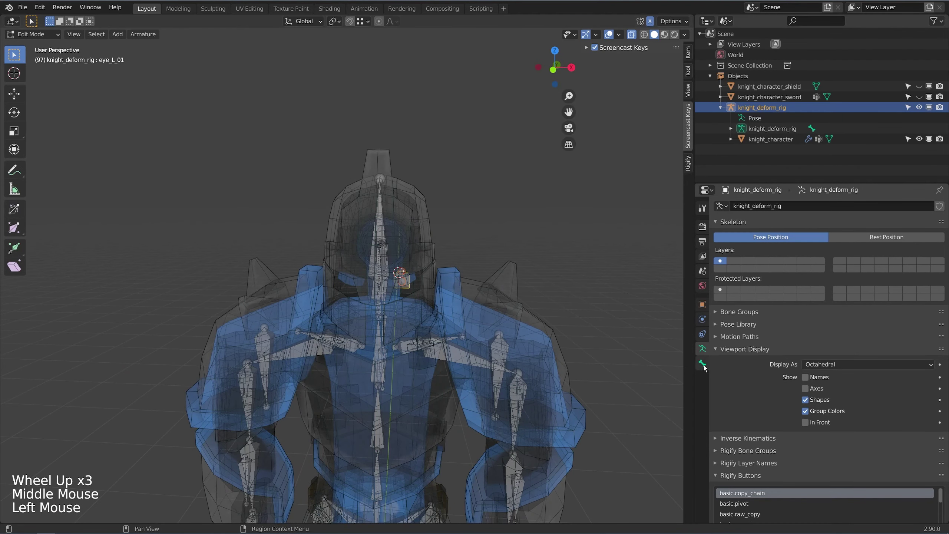
{"action": "left_click", "coordinate": [703, 364]}
{"action": "left_click", "coordinate": [749, 207]}
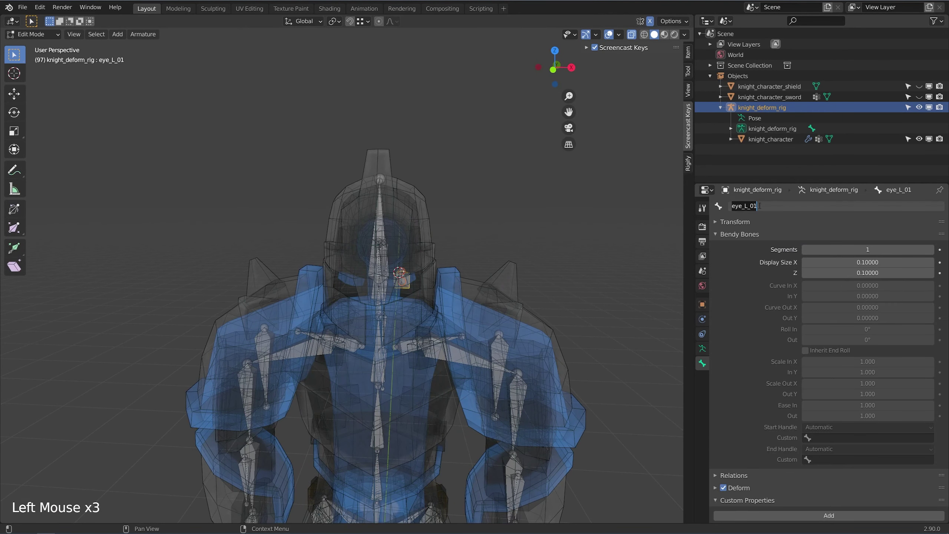
{"action": "left_click_drag", "start_coordinate": [758, 207], "coordinate": [747, 206]}
{"action": "type", "text": "0"}
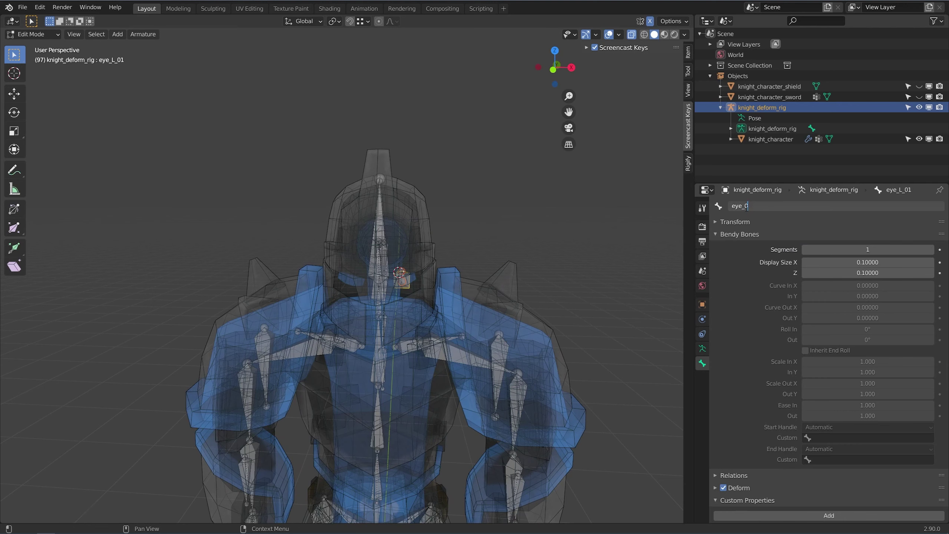
{"action": "type", "text": "1_L"}
{"action": "key", "text": "Return"}
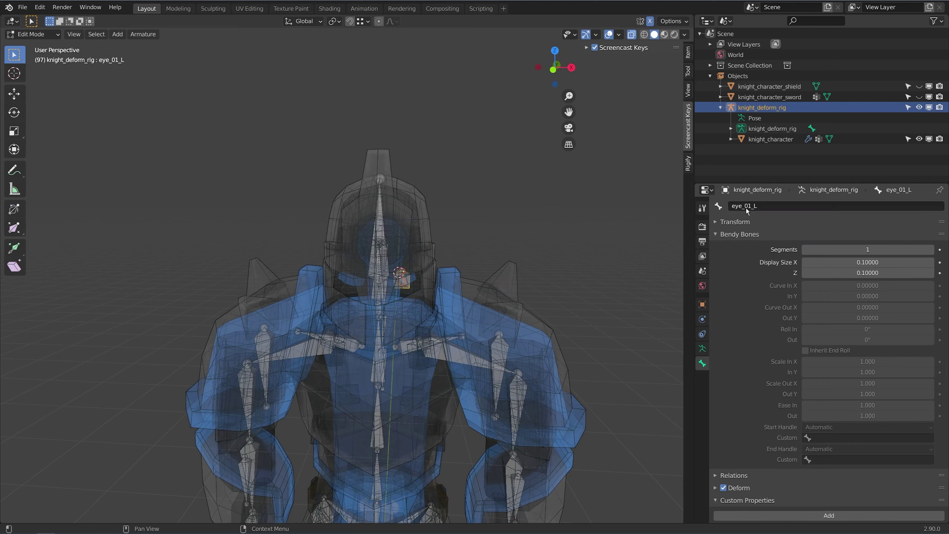
{"action": "left_click", "coordinate": [747, 208]}
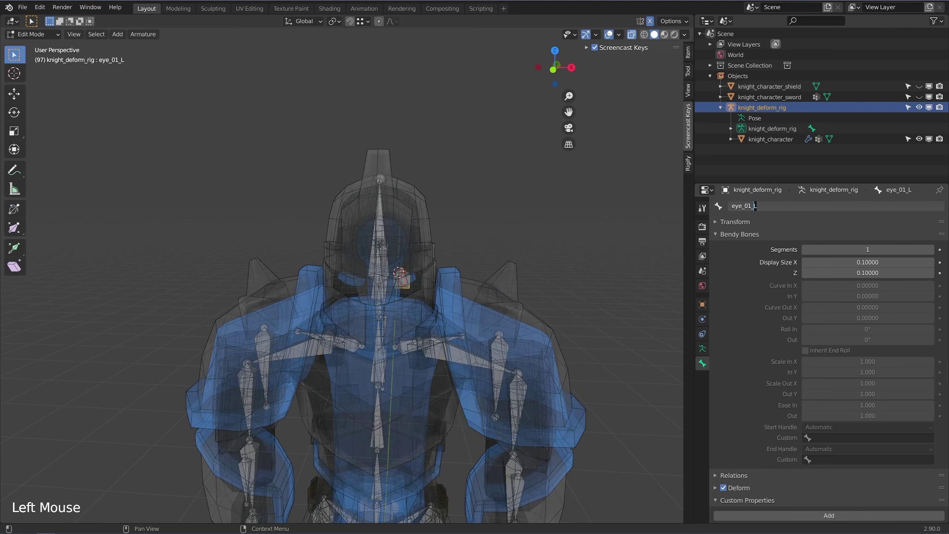
{"action": "key", "text": "Return"}
Symmetrize the eye_01_L bone to the other side of the head and return the rig to Pose Mode.
{"action": "left_click", "coordinate": [406, 280]}
{"action": "middle_click_drag", "start_coordinate": [420, 222], "coordinate": [402, 220]}
{"action": "scroll", "coordinate": [402, 220], "scroll_direction": "up", "scroll_amount": 1}
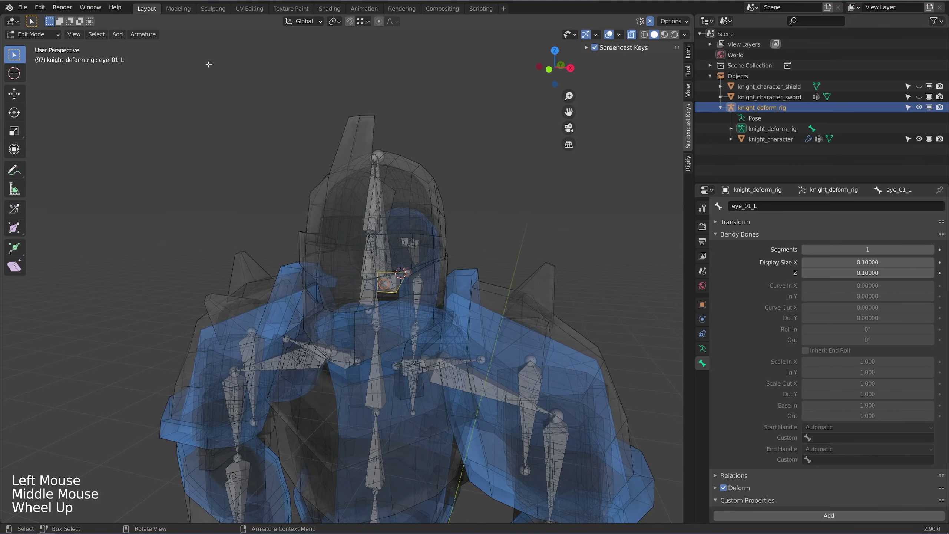
{"action": "left_click", "coordinate": [143, 34]}
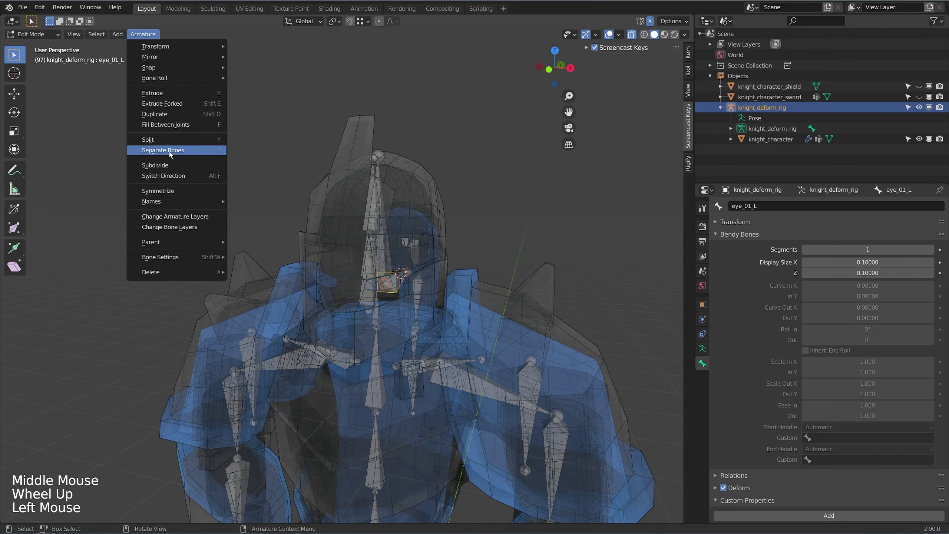
{"action": "left_click", "coordinate": [175, 194]}
{"action": "scroll", "coordinate": [343, 280], "scroll_direction": "down", "scroll_amount": 1}
{"action": "key", "text": "Tab"}
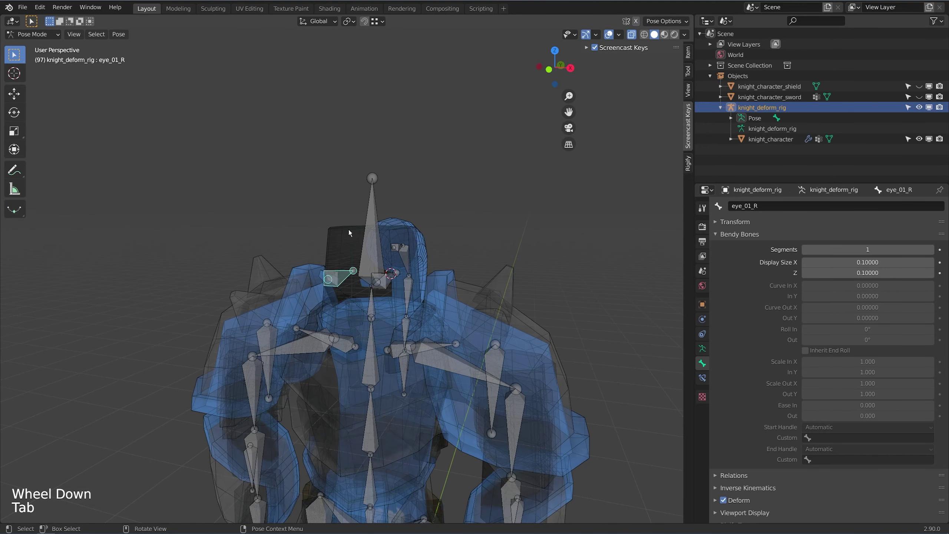
Select the knight_character mesh in Object Mode and enlarge its vertex group list to reach the eye_01_L group.
{"action": "left_click", "coordinate": [32, 34]}
{"action": "left_click", "coordinate": [39, 52]}
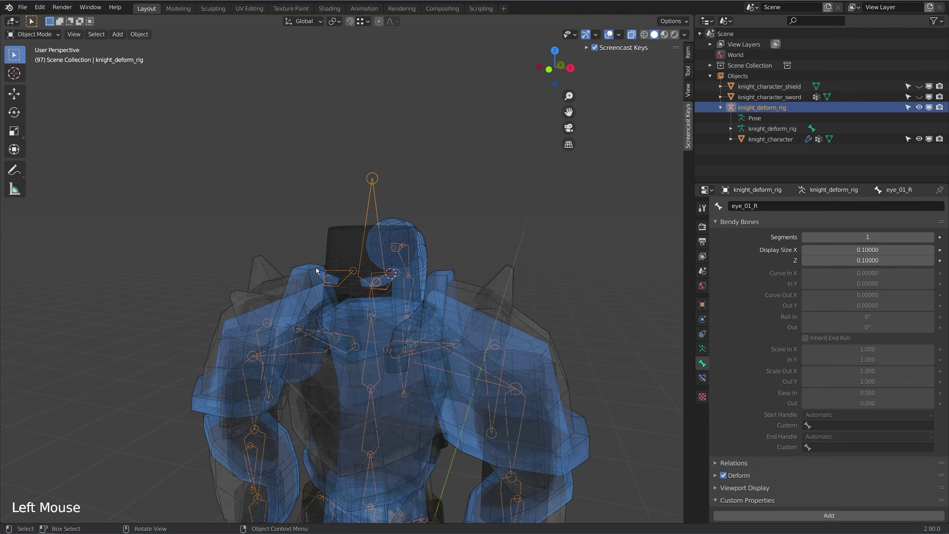
{"action": "key", "text": "ctrl+Tab"}
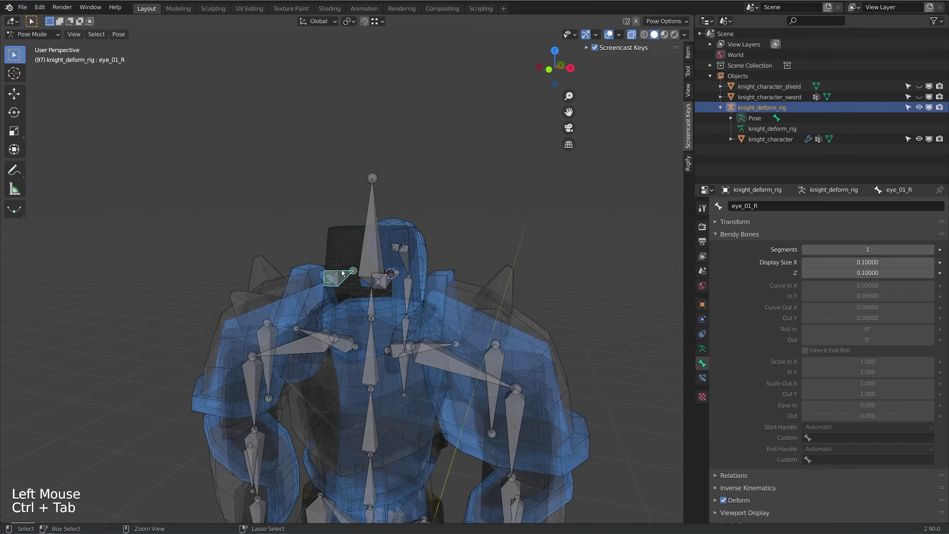
{"action": "left_click", "coordinate": [307, 309]}
{"action": "key", "text": "ctrl+Tab"}
{"action": "left_click", "coordinate": [295, 293]}
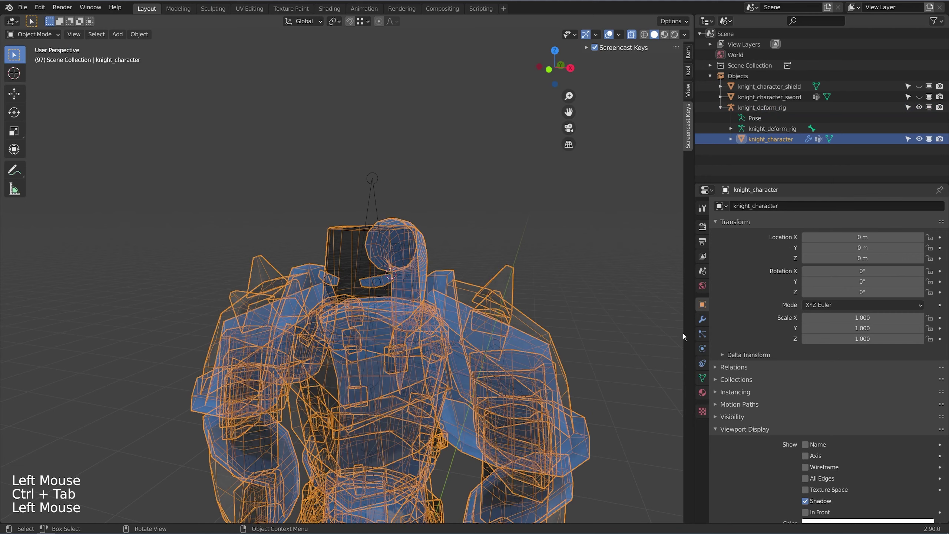
{"action": "left_click", "coordinate": [703, 377]}
{"action": "left_click_drag", "start_coordinate": [827, 346], "coordinate": [829, 461]}
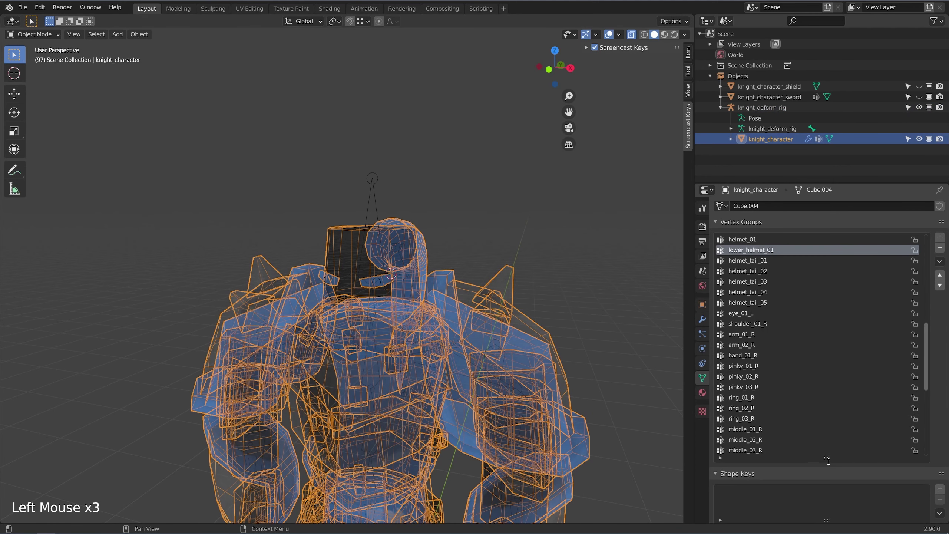
{"action": "left_click", "coordinate": [753, 313]}
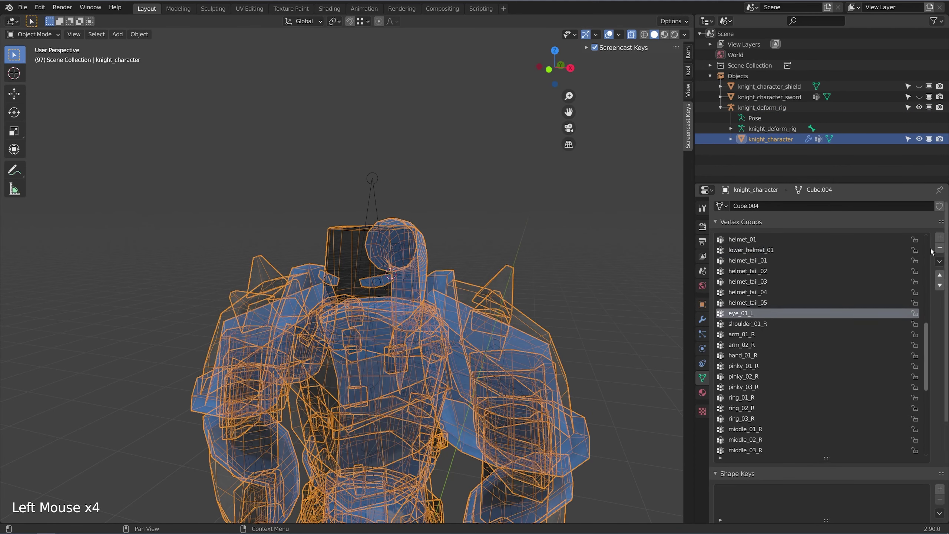
Add a new vertex group to knight_character and name it eye_01_R.
{"action": "left_click", "coordinate": [940, 237]}
{"action": "double_click", "coordinate": [756, 451]}
{"action": "type", "text": "eye_"}
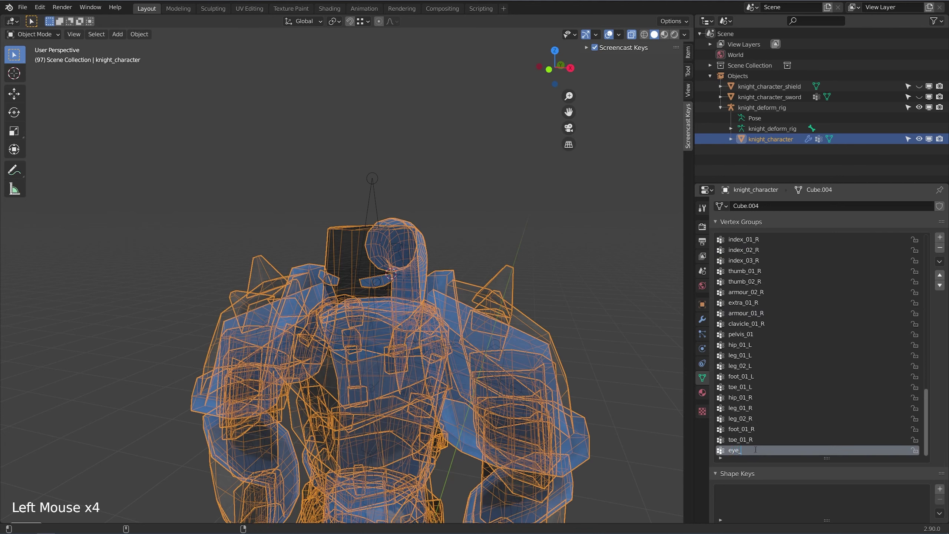
{"action": "type", "text": "01_R"}
{"action": "key", "text": "Return"}
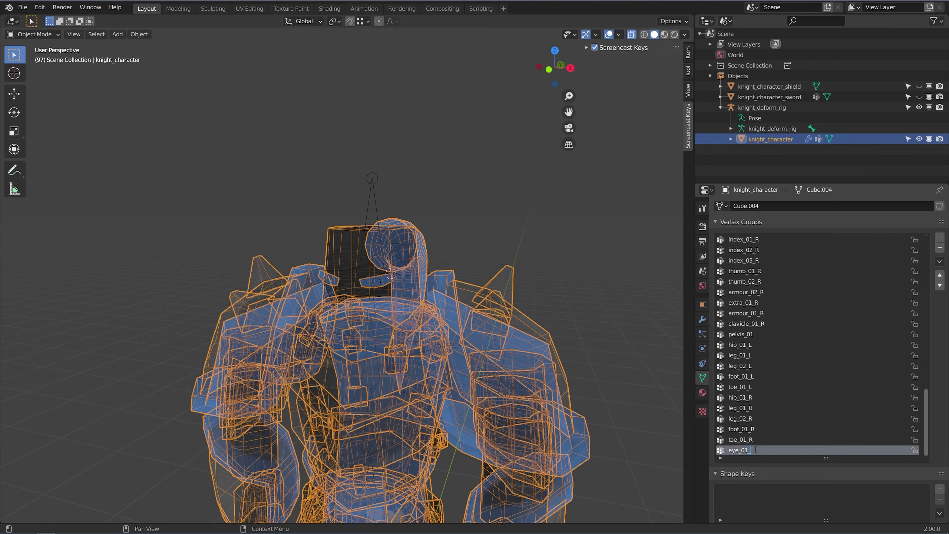
Move the eye_01_R vertex group up the list until it sits directly below eye_01_L.
{"action": "left_click", "coordinate": [940, 276]}
{"action": "left_click", "coordinate": [940, 276]}
{"action": "left_click", "coordinate": [940, 275]}
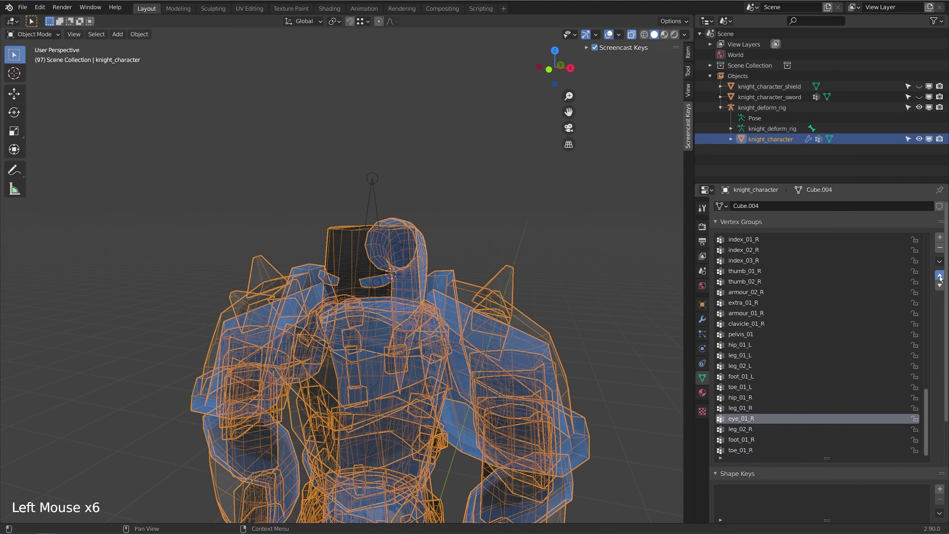
{"action": "left_click", "coordinate": [940, 276]}
{"action": "left_click", "coordinate": [940, 276]}
{"action": "left_click", "coordinate": [940, 275]}
{"action": "left_click", "coordinate": [940, 276]}
{"action": "left_click", "coordinate": [940, 276]}
{"action": "left_click", "coordinate": [940, 276]}
{"action": "left_click", "coordinate": [940, 275]}
{"action": "left_click", "coordinate": [940, 275]}
{"action": "left_click", "coordinate": [940, 276]}
{"action": "left_click", "coordinate": [940, 275]}
{"action": "left_click", "coordinate": [940, 276]}
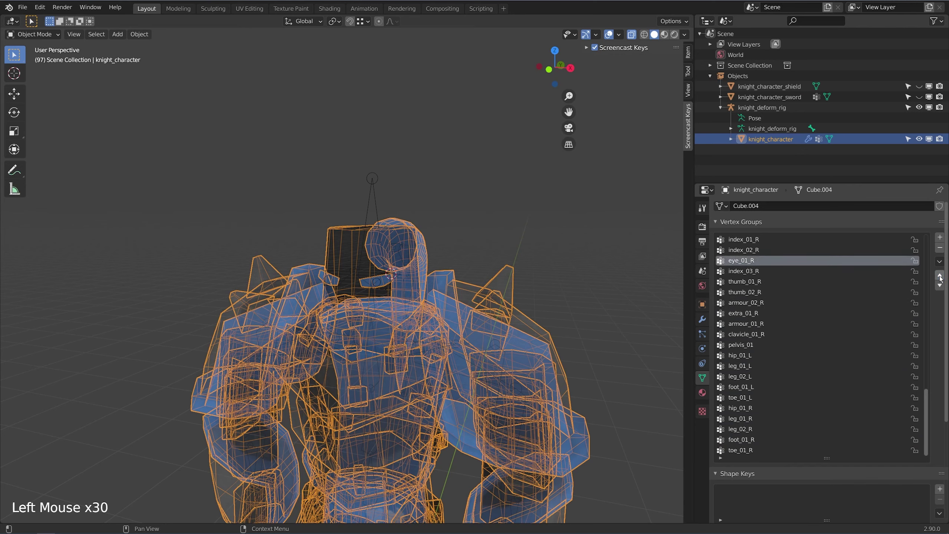
{"action": "scroll", "coordinate": [820, 356], "scroll_direction": "up", "scroll_amount": 11}
{"action": "scroll", "coordinate": [819, 356], "scroll_direction": "up", "scroll_amount": 5}
{"action": "scroll", "coordinate": [821, 352], "scroll_direction": "down", "scroll_amount": 1}
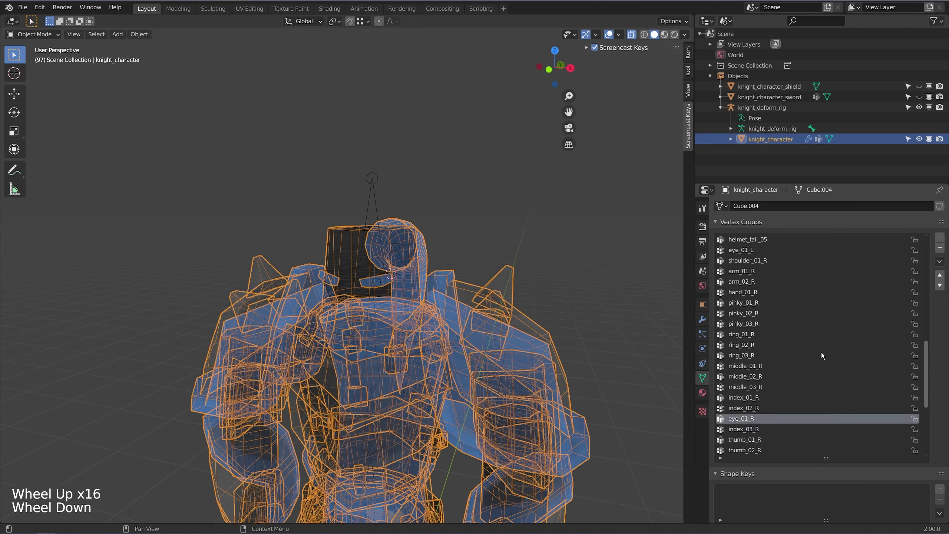
{"action": "left_click", "coordinate": [939, 275]}
{"action": "left_click", "coordinate": [940, 276]}
{"action": "left_click", "coordinate": [940, 275]}
{"action": "left_click", "coordinate": [940, 275]}
{"action": "left_click", "coordinate": [940, 276]}
{"action": "left_click", "coordinate": [940, 275]}
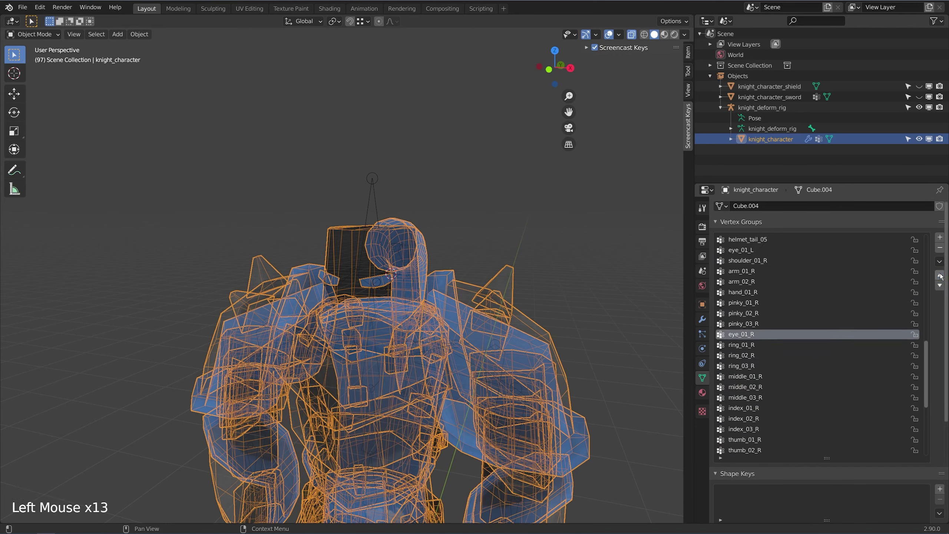
{"action": "left_click", "coordinate": [940, 276]}
{"action": "left_click", "coordinate": [940, 276]}
{"action": "left_click", "coordinate": [940, 276]}
{"action": "left_click", "coordinate": [940, 275]}
{"action": "left_click", "coordinate": [940, 275]}
{"action": "left_click", "coordinate": [940, 276]}
Make eye_01_L the active vertex group of the knight_character mesh and face the front of the head.
{"action": "left_click", "coordinate": [764, 251]}
{"action": "left_click", "coordinate": [761, 262]}
{"action": "left_click", "coordinate": [762, 250]}
{"action": "left_click", "coordinate": [742, 271]}
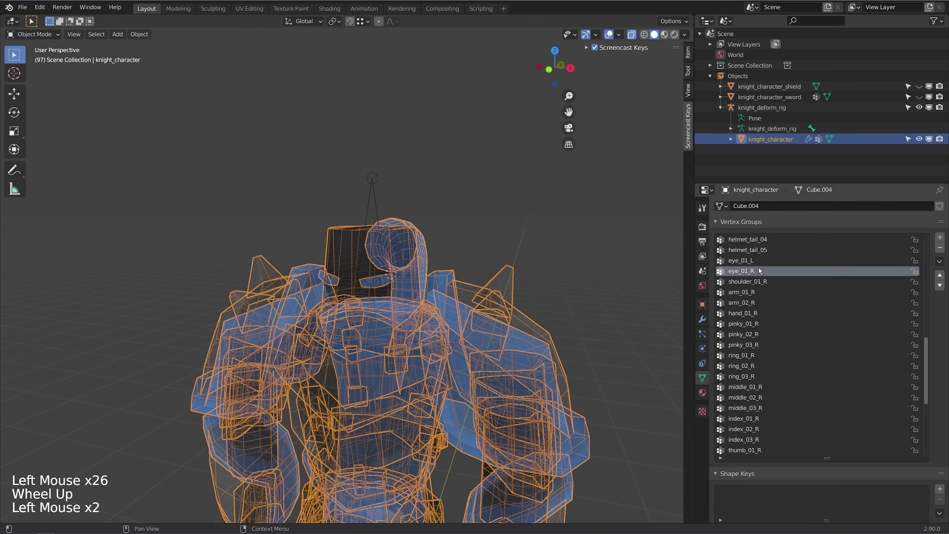
{"action": "left_click", "coordinate": [741, 260]}
{"action": "scroll", "coordinate": [412, 296], "scroll_direction": "up", "scroll_amount": 2}
{"action": "middle_click_drag", "start_coordinate": [411, 296], "coordinate": [457, 289]}
{"action": "scroll", "coordinate": [412, 297], "scroll_direction": "up", "scroll_amount": 1}
{"action": "scroll", "coordinate": [412, 296], "scroll_direction": "up", "scroll_amount": 1}
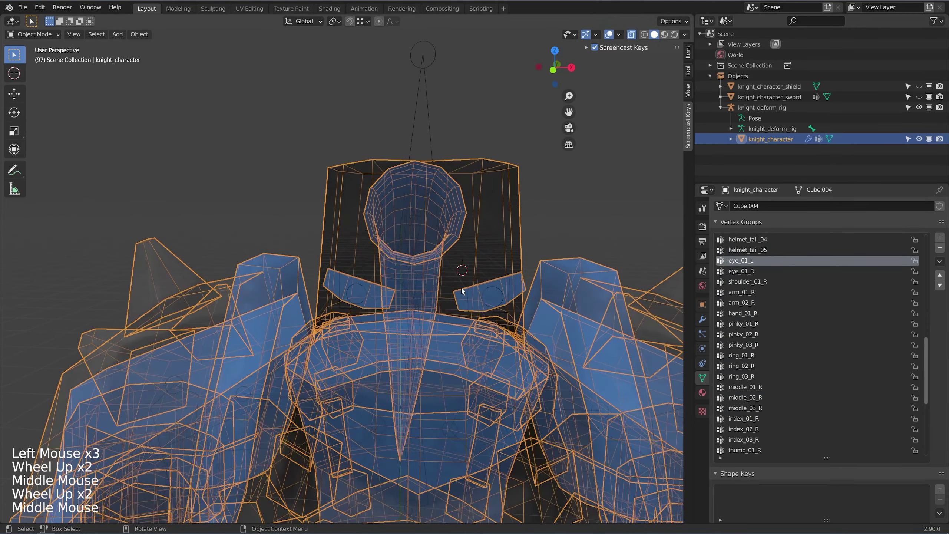
In Edit Mode with X-ray off, select the linked left eye mesh and assign it to eye_01_L.
{"action": "key", "text": "Tab"}
{"action": "left_click", "coordinate": [471, 299]}
{"action": "key", "text": "alt+z"}
{"action": "left_click", "coordinate": [471, 299]}
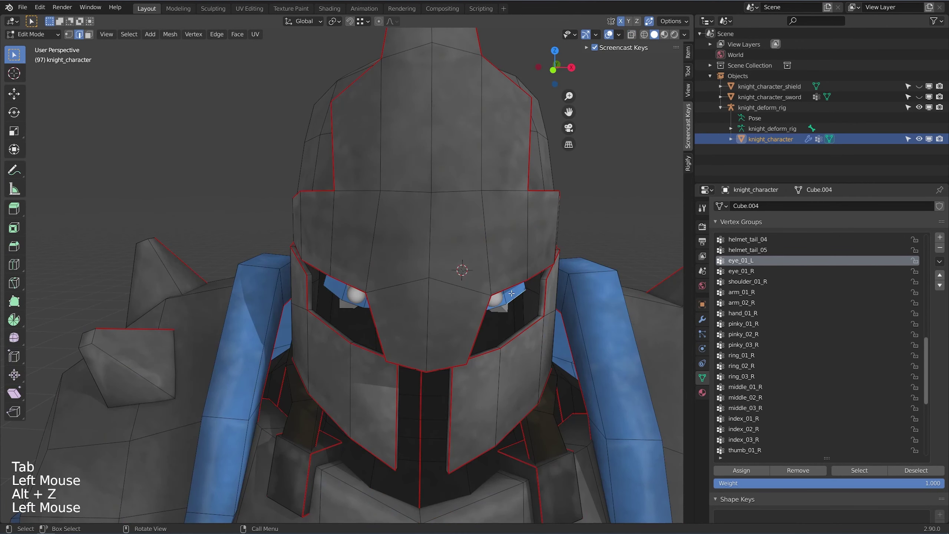
{"action": "middle_click_drag", "start_coordinate": [471, 300], "coordinate": [456, 285]}
{"action": "key", "text": "l"}
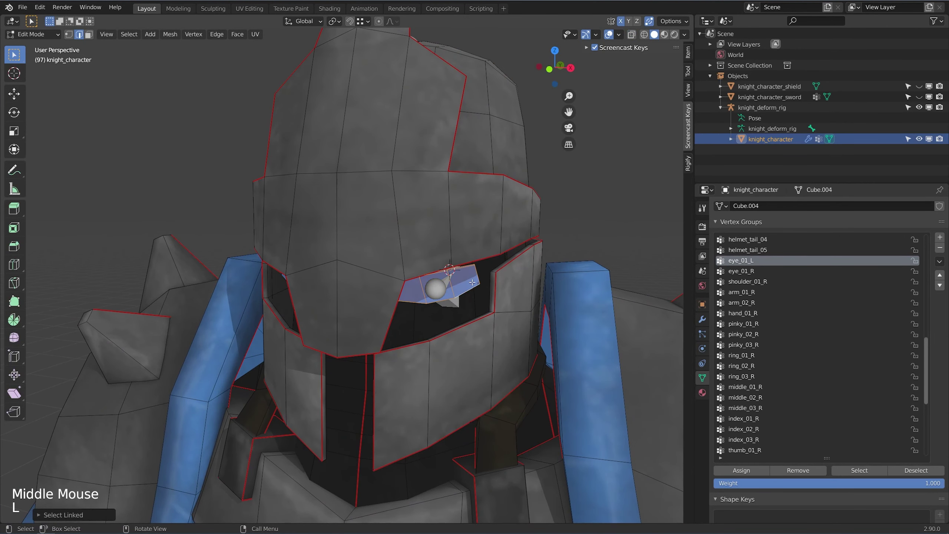
{"action": "left_click", "coordinate": [760, 261]}
{"action": "left_click", "coordinate": [752, 473]}
Select the linked right eye mesh, assign it to eye_01_R and return to Object Mode.
{"action": "middle_click_drag", "start_coordinate": [460, 295], "coordinate": [572, 292]}
{"action": "left_click", "coordinate": [518, 262]}
{"action": "key", "text": "l"}
{"action": "left_click", "coordinate": [763, 271]}
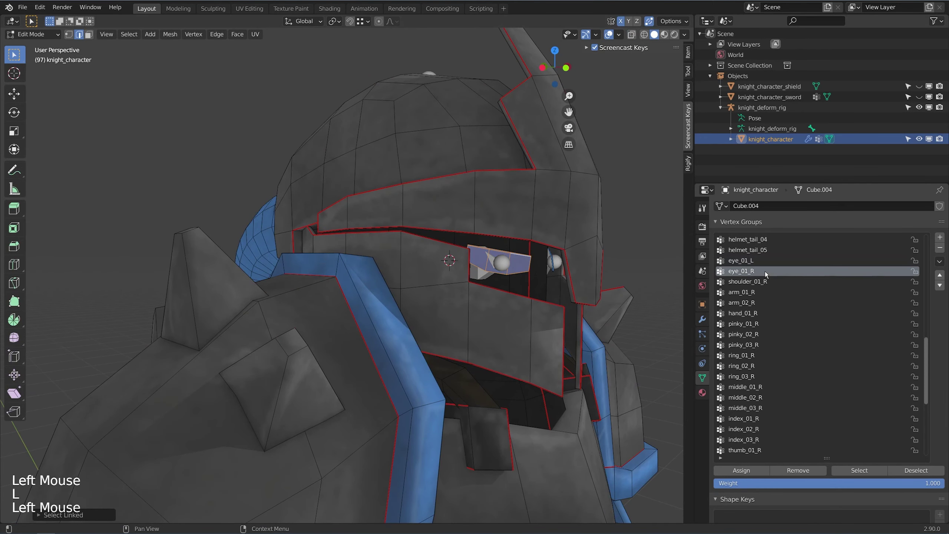
{"action": "left_click", "coordinate": [762, 471]}
{"action": "key", "text": "Tab"}
Put the knight_deform_rig in Pose Mode and select both the eye_01_L and eye_01_R bones.
{"action": "scroll", "coordinate": [486, 292], "scroll_direction": "down", "scroll_amount": 3}
{"action": "middle_click_drag", "start_coordinate": [497, 295], "coordinate": [471, 284]}
{"action": "scroll", "coordinate": [468, 287], "scroll_direction": "up", "scroll_amount": 2}
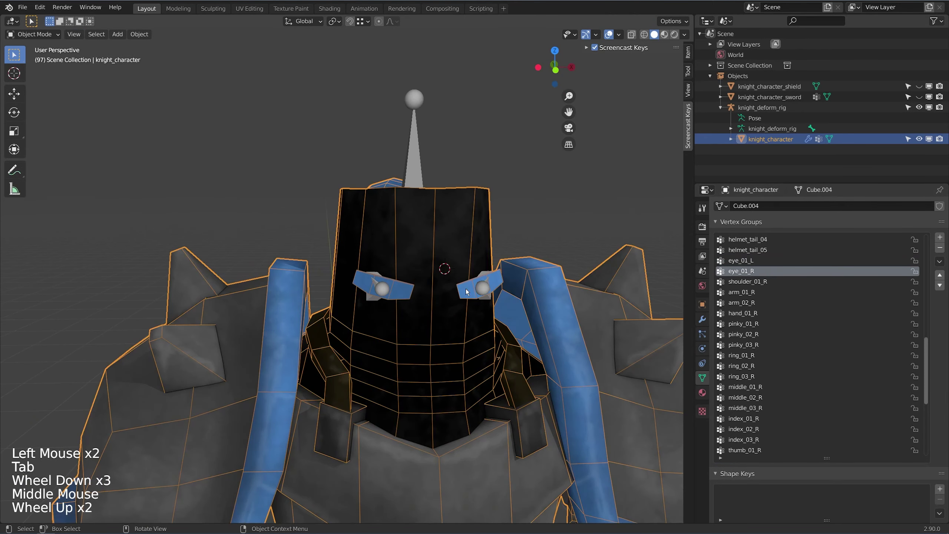
{"action": "left_click", "coordinate": [490, 290]}
{"action": "left_click", "coordinate": [489, 290]}
{"action": "key", "text": "ctrl+Tab"}
{"action": "left_click", "coordinate": [488, 299]}
{"action": "left_click", "coordinate": [382, 288], "text": "shift"}
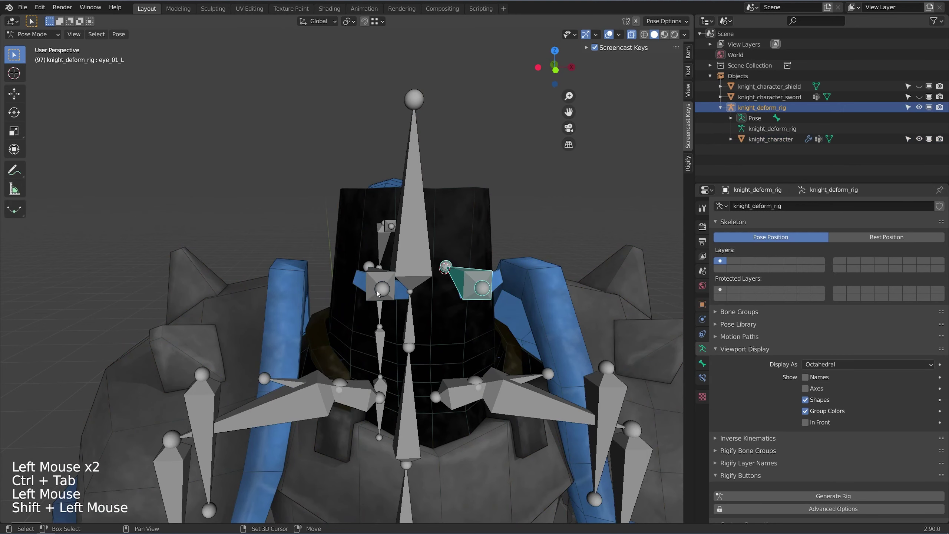
Move both eye bones up along Z toward the detached helmet above the body.
{"action": "scroll", "coordinate": [408, 287], "scroll_direction": "down", "scroll_amount": 13}
{"action": "middle_click_drag", "start_coordinate": [408, 287], "coordinate": [413, 303], "text": "shift"}
{"action": "middle_click_drag", "start_coordinate": [413, 303], "coordinate": [418, 313]}
{"action": "key", "text": "g"}
{"action": "key", "text": "z"}
{"action": "left_click", "coordinate": [416, 258]}
Fine-tune the eye bones' height along Z so the eyes sit in the helmet's eye openings.
{"action": "scroll", "coordinate": [414, 176], "scroll_direction": "up", "scroll_amount": 2}
{"action": "scroll", "coordinate": [415, 176], "scroll_direction": "up", "scroll_amount": 1, "text": "shift"}
{"action": "middle_click_drag", "start_coordinate": [415, 176], "coordinate": [393, 331], "text": "shift"}
{"action": "scroll", "coordinate": [393, 331], "scroll_direction": "up", "scroll_amount": 7}
{"action": "middle_click_drag", "start_coordinate": [392, 398], "coordinate": [412, 399], "text": "shift"}
{"action": "scroll", "coordinate": [413, 398], "scroll_direction": "up", "scroll_amount": 1, "text": "shift"}
{"action": "scroll", "coordinate": [412, 399], "scroll_direction": "up", "scroll_amount": 1}
{"action": "scroll", "coordinate": [412, 396], "scroll_direction": "up", "scroll_amount": 1}
{"action": "key", "text": "g"}
{"action": "key", "text": "z"}
{"action": "left_click", "coordinate": [420, 317]}
{"action": "middle_click_drag", "start_coordinate": [421, 317], "coordinate": [392, 284]}
{"action": "left_click", "coordinate": [338, 193]}
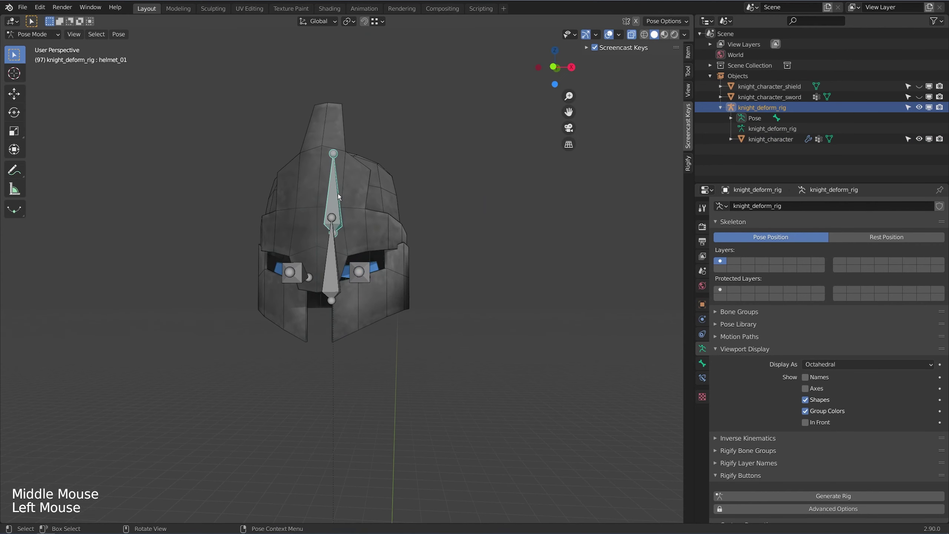
{"action": "key", "text": "g"}
{"action": "right_click", "coordinate": [343, 204]}
Select the armour_01_L bone inside the left shoulder armour and keep the rig in Pose Mode.
{"action": "scroll", "coordinate": [380, 290], "scroll_direction": "down", "scroll_amount": 15}
{"action": "scroll", "coordinate": [418, 281], "scroll_direction": "up", "scroll_amount": 3}
{"action": "middle_click_drag", "start_coordinate": [391, 393], "coordinate": [396, 299], "text": "shift"}
{"action": "scroll", "coordinate": [418, 281], "scroll_direction": "up", "scroll_amount": 1, "text": "shift"}
{"action": "scroll", "coordinate": [367, 387], "scroll_direction": "up", "scroll_amount": 8}
{"action": "middle_click_drag", "start_coordinate": [396, 299], "coordinate": [404, 272]}
{"action": "scroll", "coordinate": [393, 261], "scroll_direction": "up", "scroll_amount": 1}
{"action": "left_click", "coordinate": [409, 253]}
{"action": "scroll", "coordinate": [414, 272], "scroll_direction": "up", "scroll_amount": 1, "text": "shift"}
{"action": "middle_click_drag", "start_coordinate": [404, 273], "coordinate": [436, 255]}
{"action": "left_click", "coordinate": [408, 247]}
{"action": "key", "text": "Tab"}
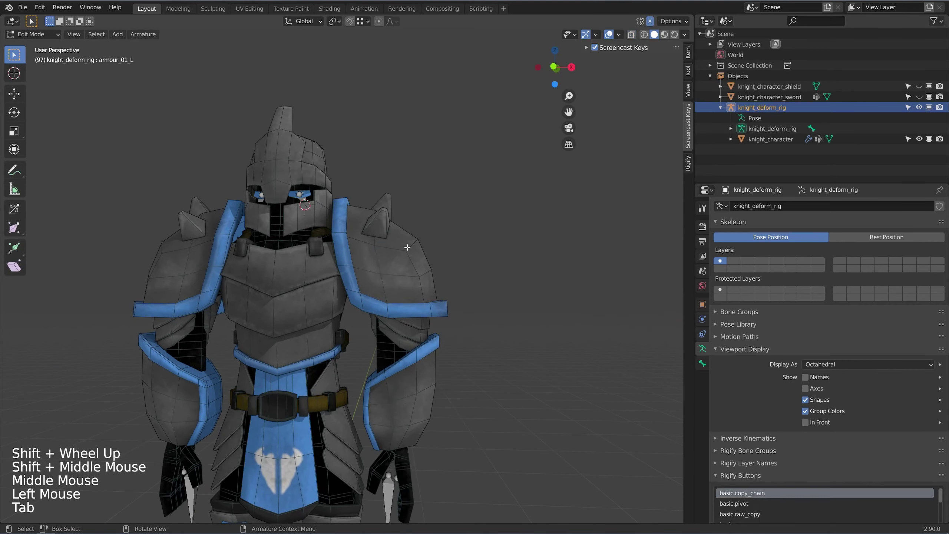
{"action": "key", "text": "Tab"}
Return the rig to Object Mode and select the knight_character mesh.
{"action": "left_click", "coordinate": [406, 246]}
{"action": "key", "text": "ctrl+Tab"}
{"action": "left_click", "coordinate": [406, 247]}
{"action": "middle_click_drag", "start_coordinate": [408, 250], "coordinate": [400, 261]}
{"action": "scroll", "coordinate": [400, 261], "scroll_direction": "up", "scroll_amount": 1}
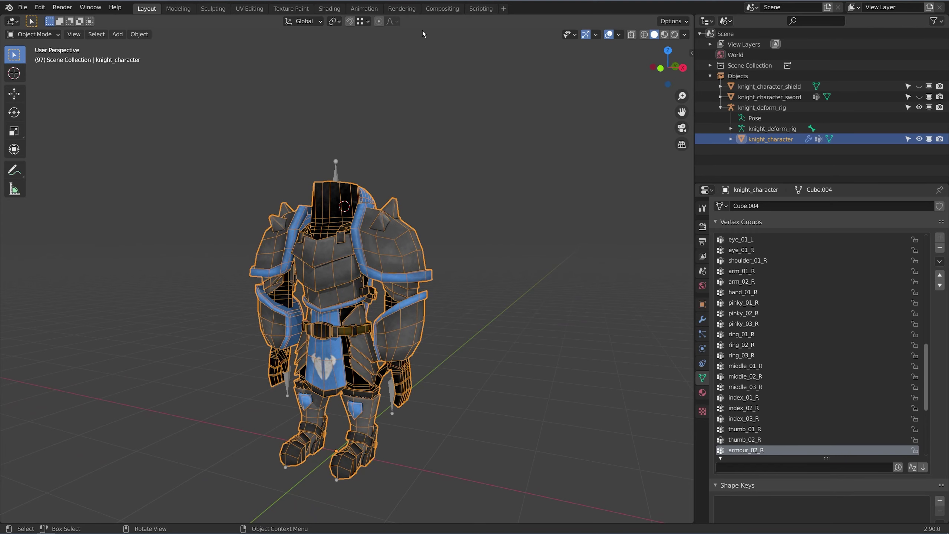
In Edit Mode, select all linked parts of the left shoulder armour, including its spikes and blue trim.
{"action": "scroll", "coordinate": [398, 172], "scroll_direction": "down", "scroll_amount": 4}
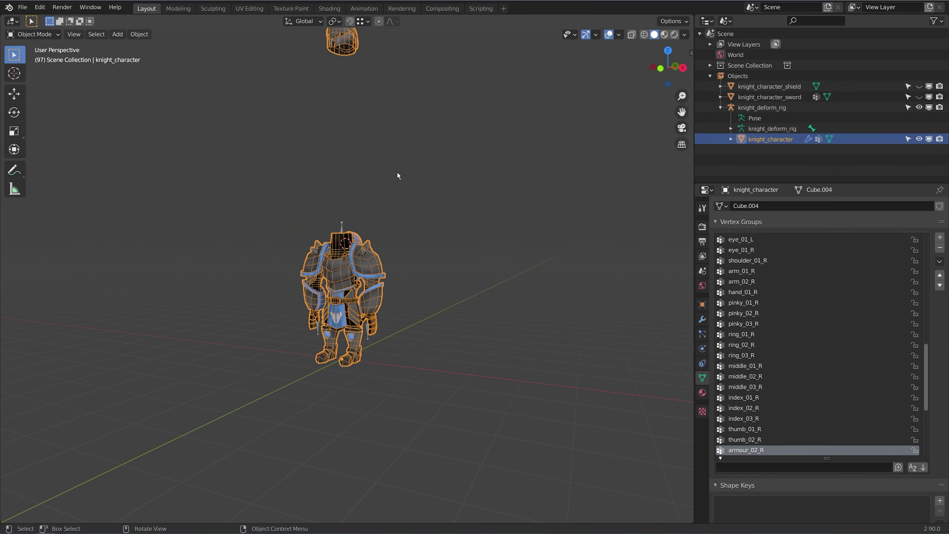
{"action": "scroll", "coordinate": [395, 228], "scroll_direction": "up", "scroll_amount": 5}
{"action": "key", "text": "Tab"}
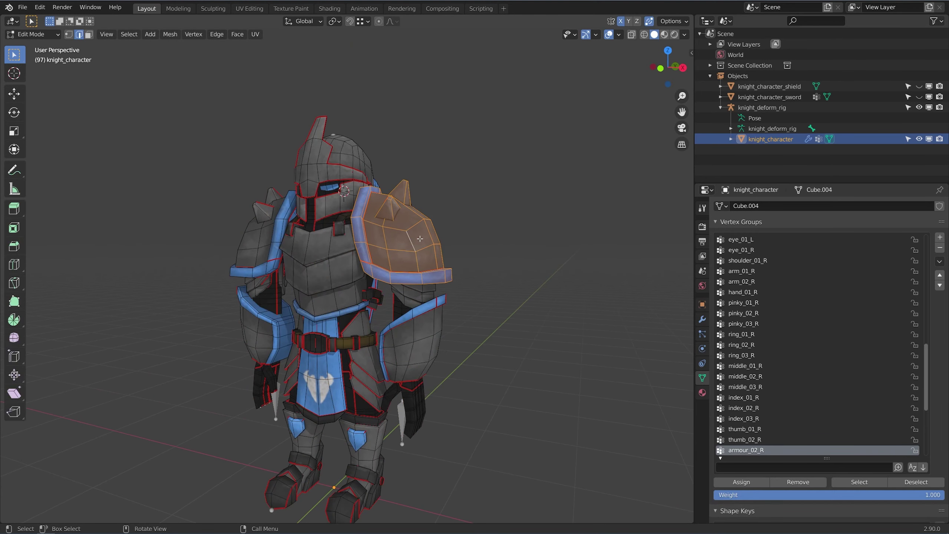
{"action": "left_click", "coordinate": [494, 216]}
{"action": "key", "text": "l"}
{"action": "key", "text": "l"}
{"action": "key", "text": "l"}
{"action": "middle_click_drag", "start_coordinate": [404, 194], "coordinate": [561, 333]}
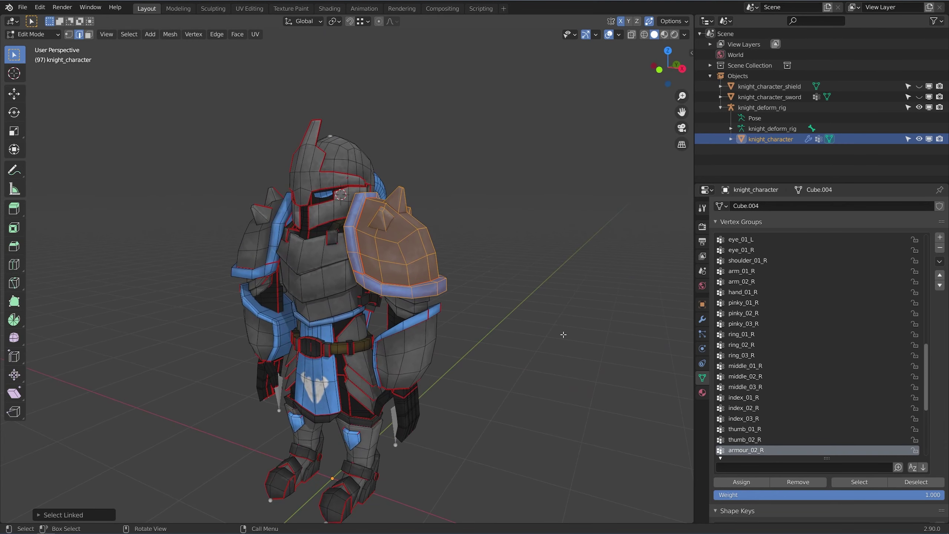
Filter the vertex group list by the text "armou".
{"action": "left_click", "coordinate": [791, 467]}
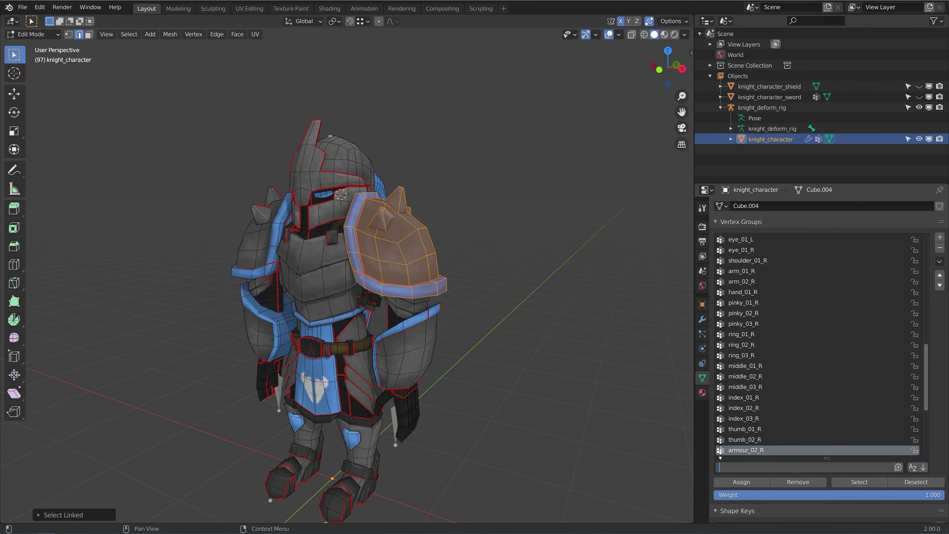
{"action": "left_click", "coordinate": [720, 460]}
{"action": "left_click", "coordinate": [721, 460]}
{"action": "left_click", "coordinate": [721, 460]}
{"action": "left_click", "coordinate": [721, 460]}
{"action": "left_click", "coordinate": [721, 459]}
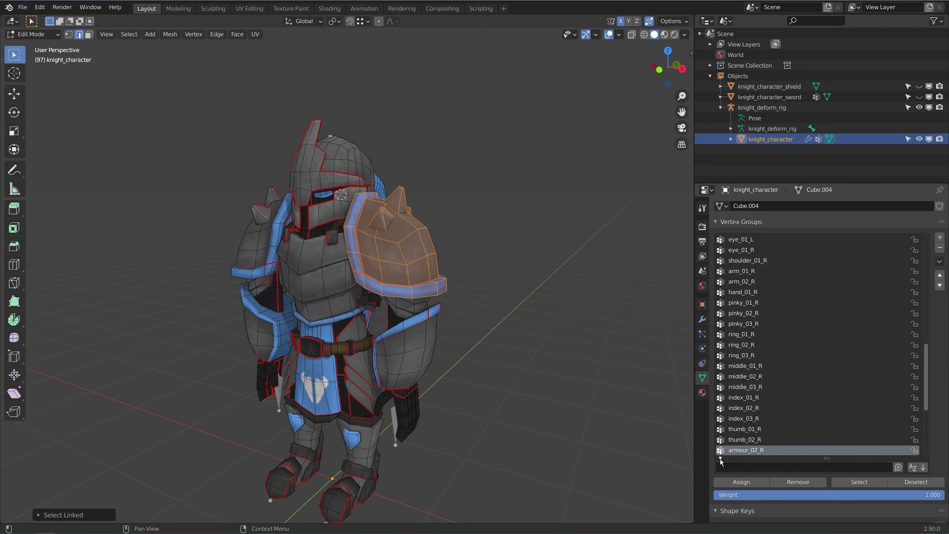
{"action": "left_click", "coordinate": [720, 459]}
{"action": "left_click", "coordinate": [721, 460]}
{"action": "left_click", "coordinate": [722, 468]}
{"action": "type", "text": "arm"}
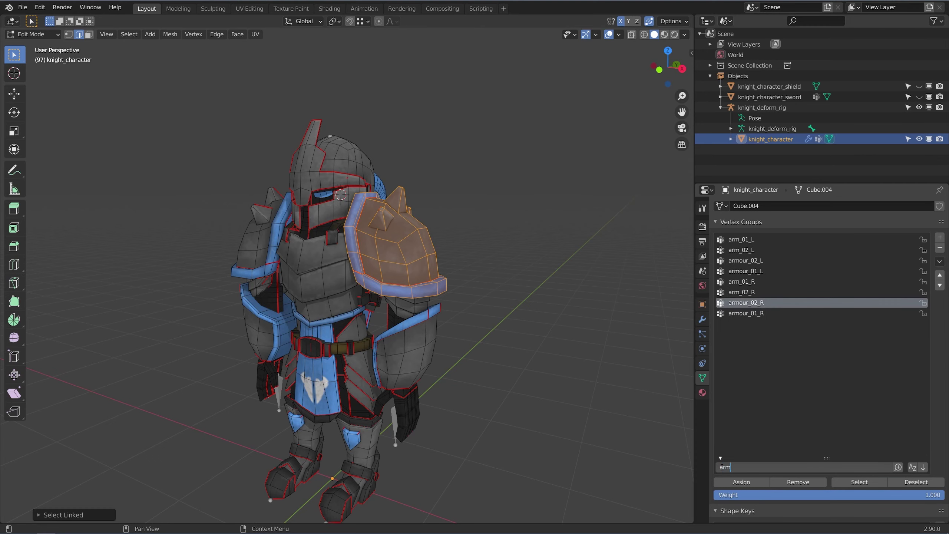
{"action": "type", "text": "ou"}
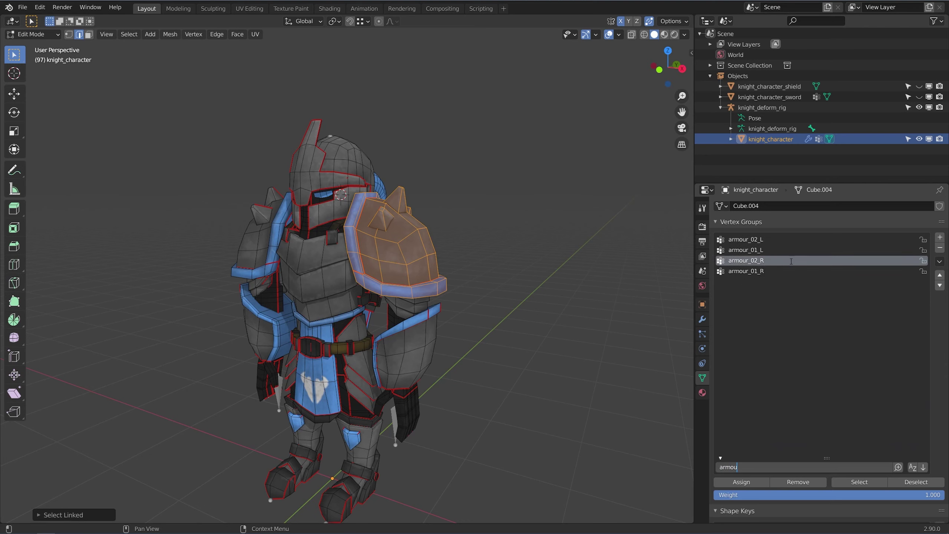
{"action": "key", "text": "Return"}
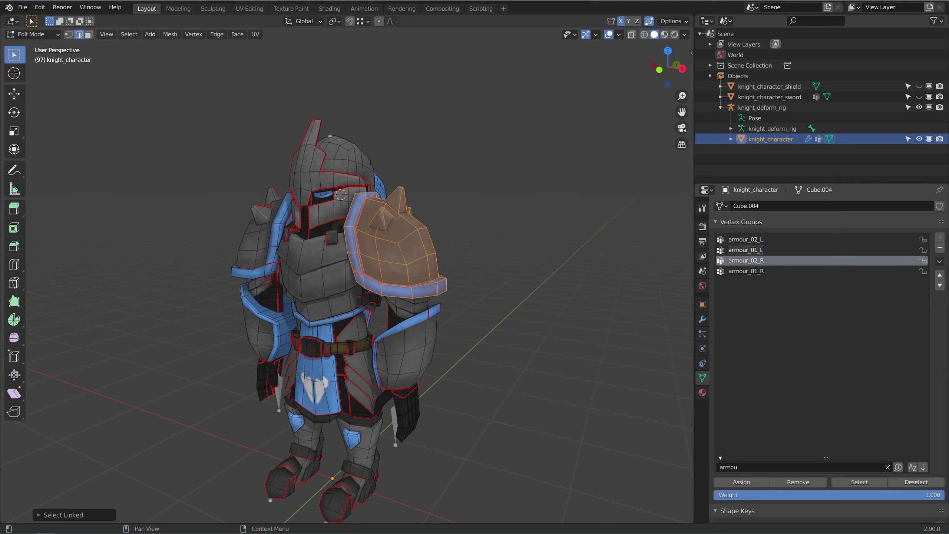
Assign the selected left shoulder armour to armour_01_L and the linked right shoulder armour to armour_01_R.
{"action": "left_click", "coordinate": [747, 250]}
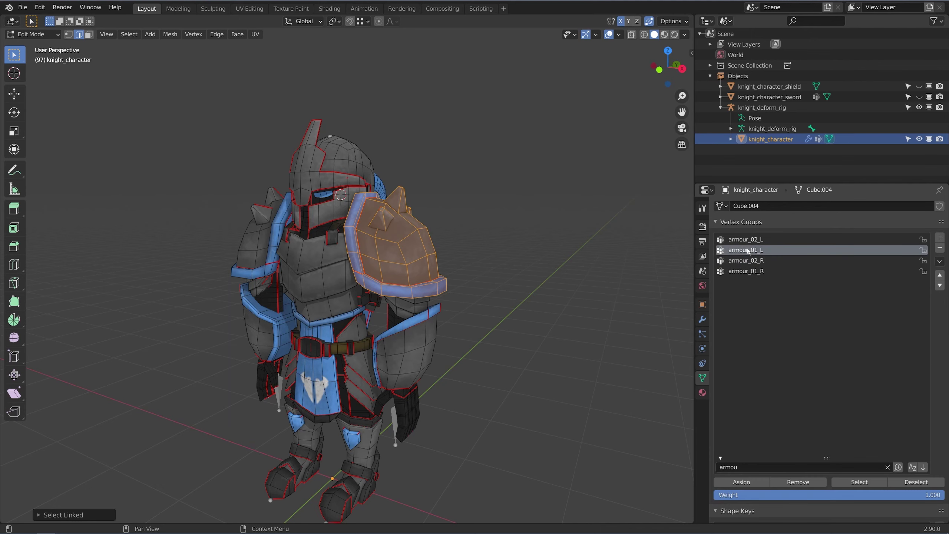
{"action": "left_click", "coordinate": [750, 479]}
{"action": "middle_click_drag", "start_coordinate": [351, 275], "coordinate": [434, 269]}
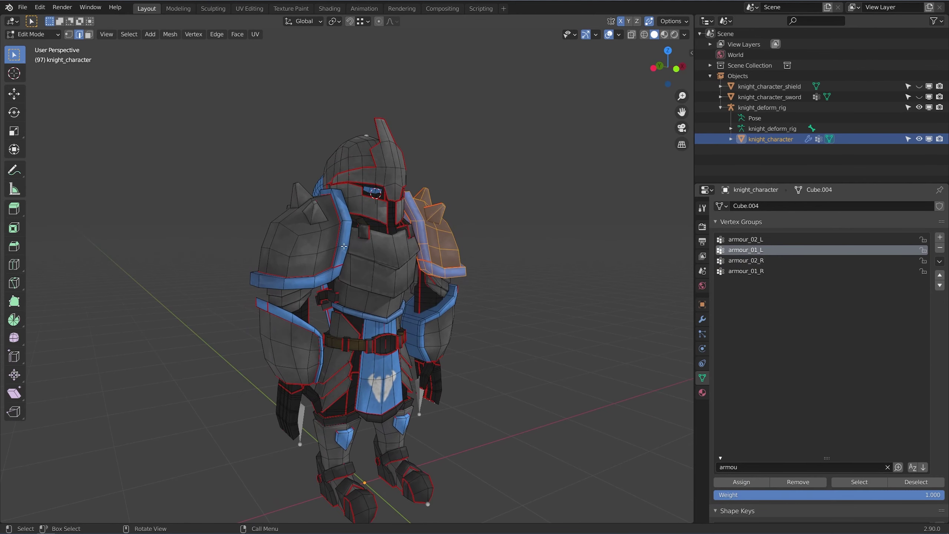
{"action": "left_click", "coordinate": [325, 243]}
{"action": "key", "text": "ctrl+l"}
{"action": "middle_click_drag", "start_coordinate": [302, 202], "coordinate": [324, 221]}
{"action": "left_click", "coordinate": [771, 272]}
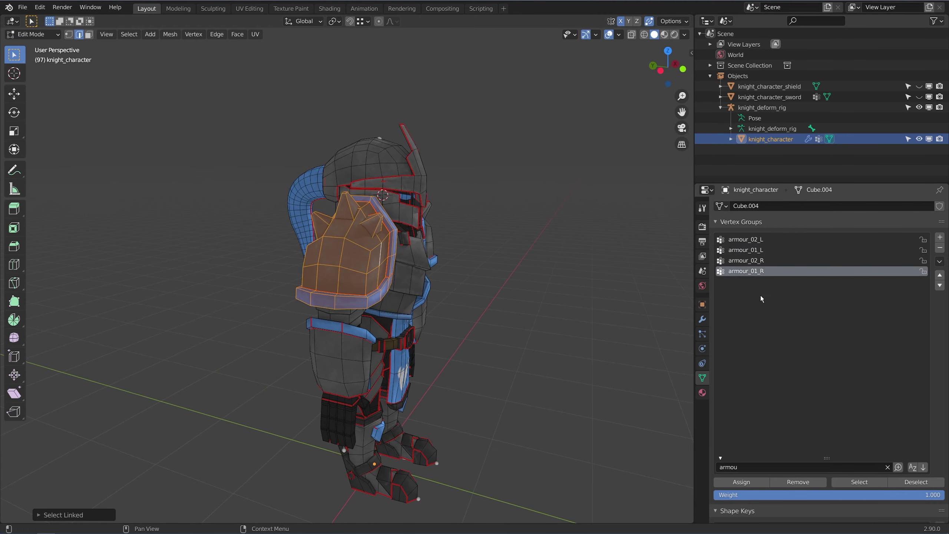
{"action": "left_click", "coordinate": [753, 484]}
Assign the linked left forearm armour to armour_02_L and the linked right forearm armour to armour_02_R.
{"action": "middle_click_drag", "start_coordinate": [515, 322], "coordinate": [396, 337]}
{"action": "left_click", "coordinate": [390, 337]}
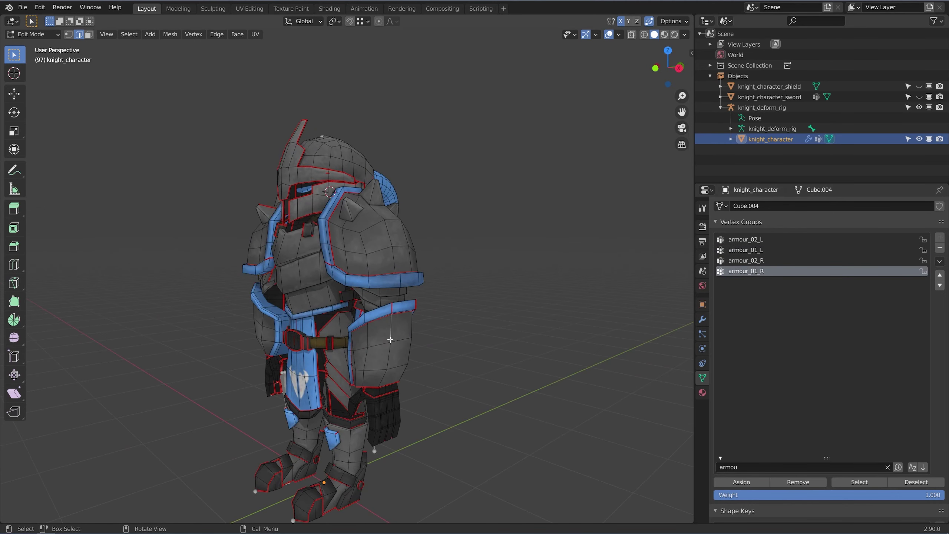
{"action": "key", "text": "ctrl+l"}
{"action": "left_click", "coordinate": [767, 243]}
{"action": "middle_click_drag", "start_coordinate": [390, 342], "coordinate": [322, 333]}
{"action": "left_click", "coordinate": [319, 331]}
{"action": "key", "text": "ctrl+l"}
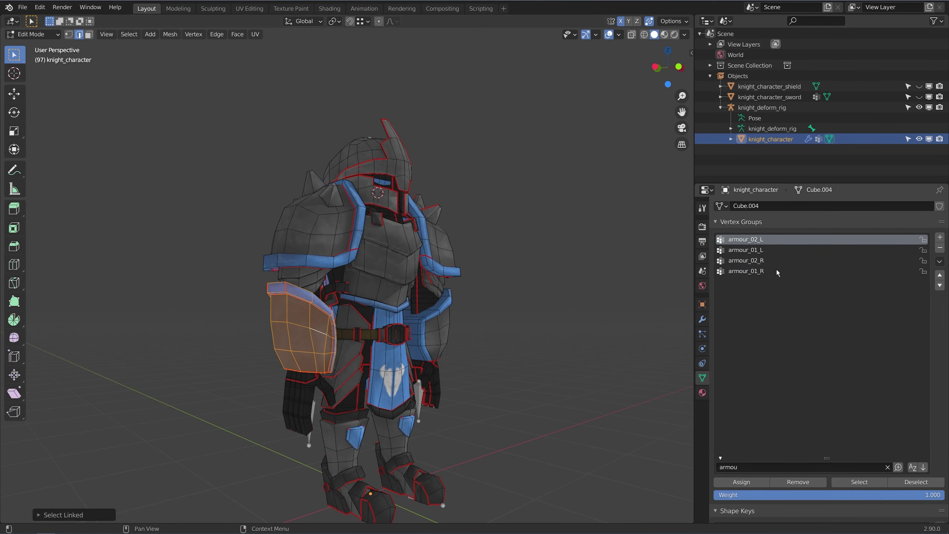
{"action": "left_click", "coordinate": [766, 261]}
In the rig's Pose Mode, move armour_01_L outward from the body and armour_01_R about 2.7 m to its own side.
{"action": "scroll", "coordinate": [475, 254], "scroll_direction": "down", "scroll_amount": 6}
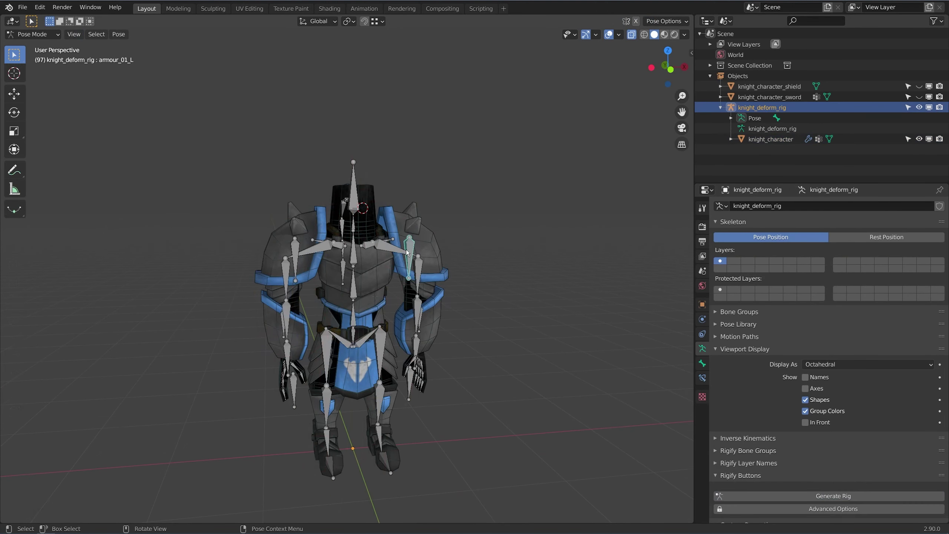
{"action": "scroll", "coordinate": [459, 306], "scroll_direction": "down", "scroll_amount": 3}
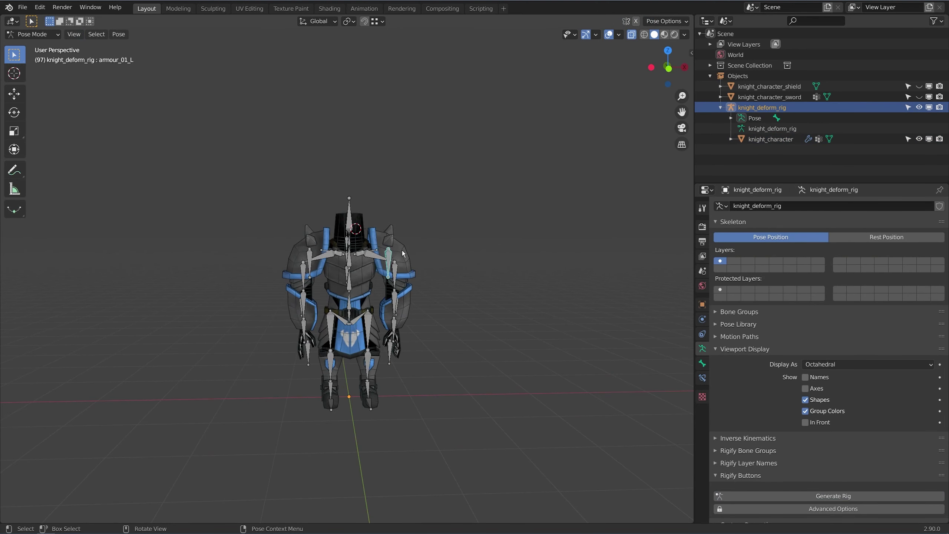
{"action": "key", "text": "g"}
{"action": "left_click", "coordinate": [325, 253]}
{"action": "left_click", "coordinate": [313, 253]}
{"action": "key", "text": "g"}
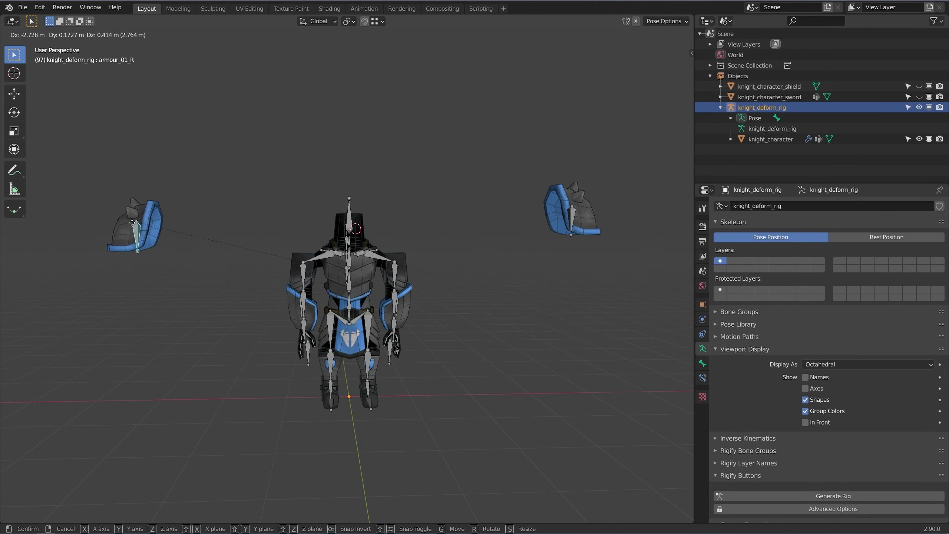
{"action": "left_click", "coordinate": [138, 239]}
Move the armour_02_R and armour_02_L bones outward to their own sides, below the detached shoulder pieces.
{"action": "left_click", "coordinate": [298, 312]}
{"action": "key", "text": "g"}
{"action": "left_click", "coordinate": [143, 297]}
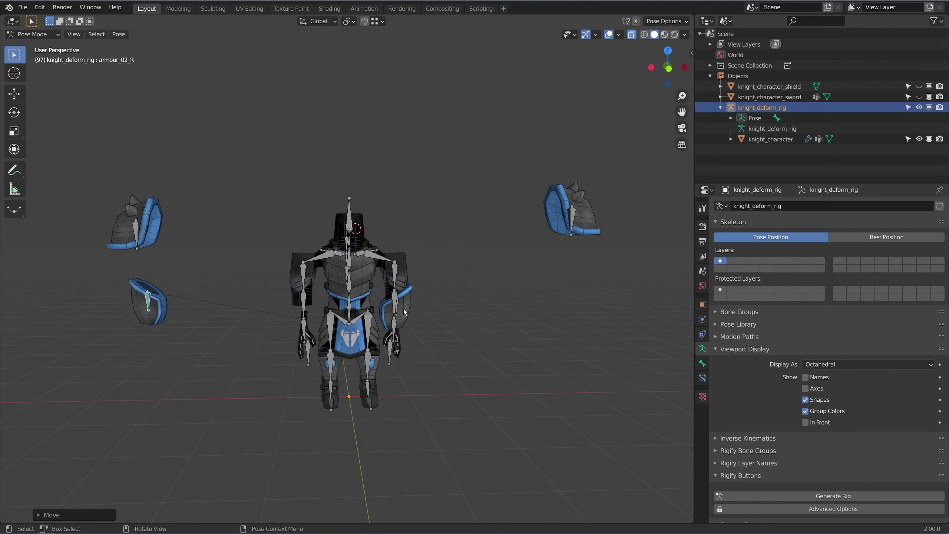
{"action": "left_click", "coordinate": [397, 308]}
{"action": "key", "text": "g"}
{"action": "key", "text": "Escape"}
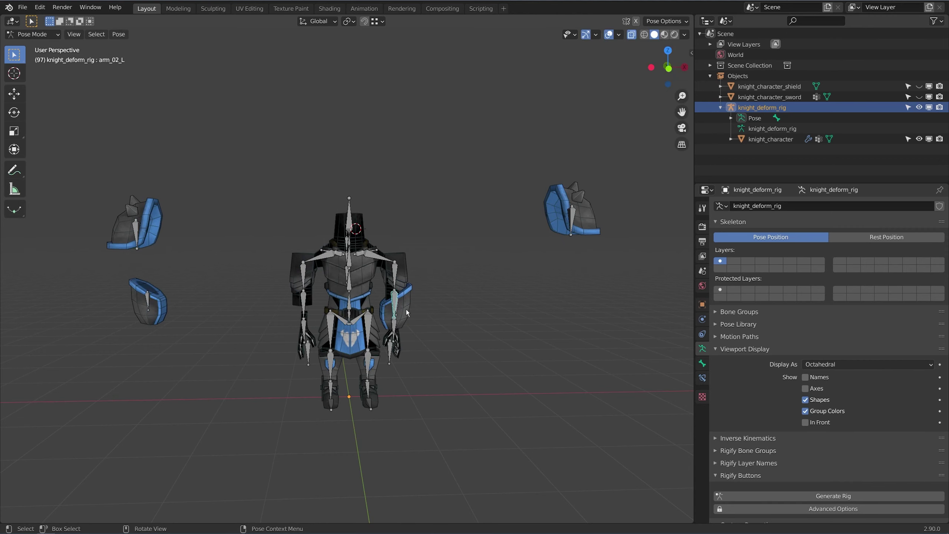
{"action": "key", "text": "g"}
{"action": "left_click", "coordinate": [566, 288]}
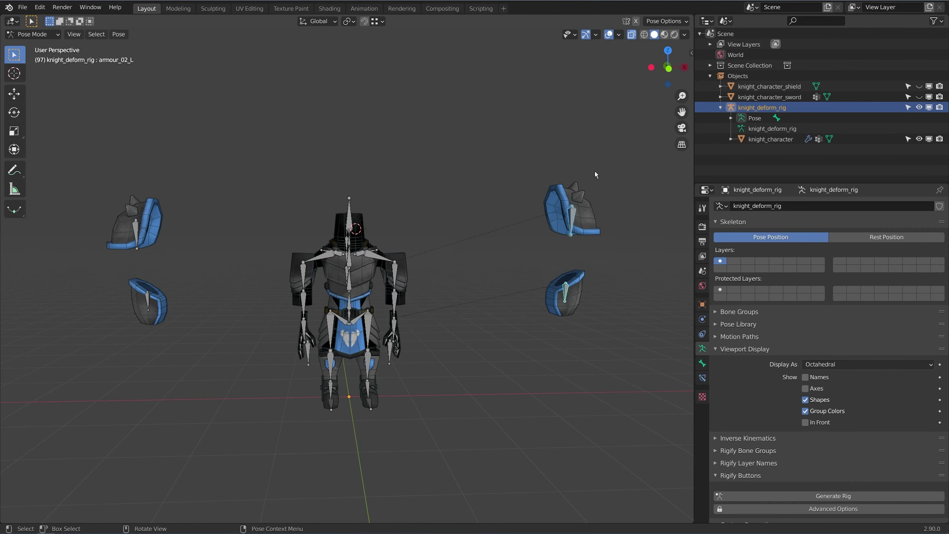
In front view, move the detached helmet, eye and armour bones down along Z to well below the character.
{"action": "scroll", "coordinate": [180, 262], "scroll_direction": "down", "scroll_amount": 4}
{"action": "key", "text": "KP_1"}
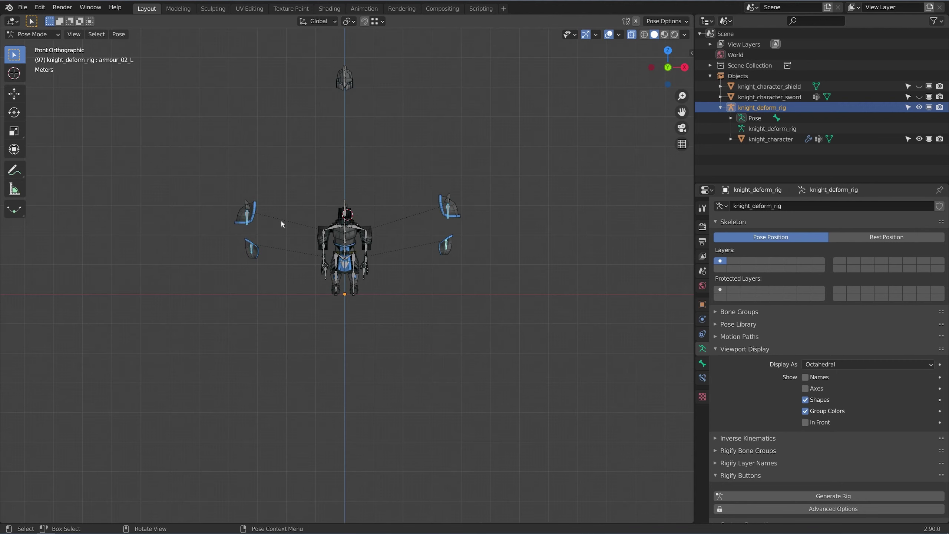
{"action": "key", "text": "g"}
{"action": "key", "text": "z"}
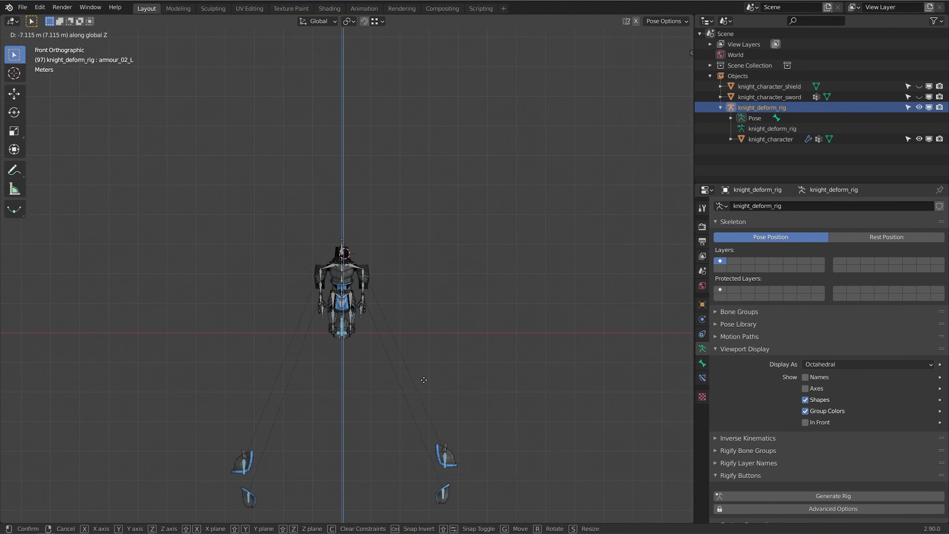
{"action": "left_click", "coordinate": [427, 431]}
{"action": "middle_click_drag", "start_coordinate": [427, 432], "coordinate": [430, 300], "text": "shift"}
Leave Pose Mode and select the knight_character mesh in Object Mode.
{"action": "left_click_drag", "start_coordinate": [376, 338], "coordinate": [454, 490]}
{"action": "scroll", "coordinate": [359, 322], "scroll_direction": "up", "scroll_amount": 5}
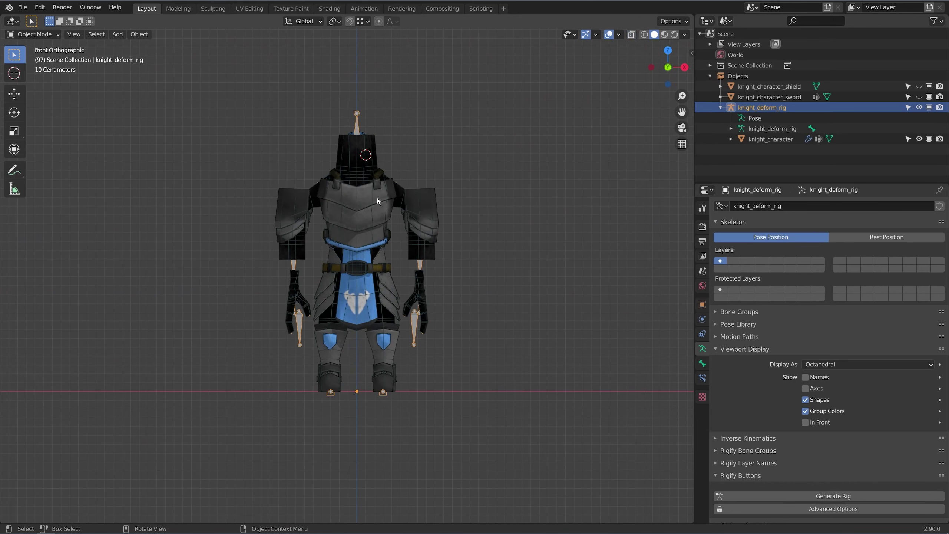
{"action": "left_click", "coordinate": [376, 197]}
{"action": "middle_click_drag", "start_coordinate": [377, 197], "coordinate": [397, 189]}
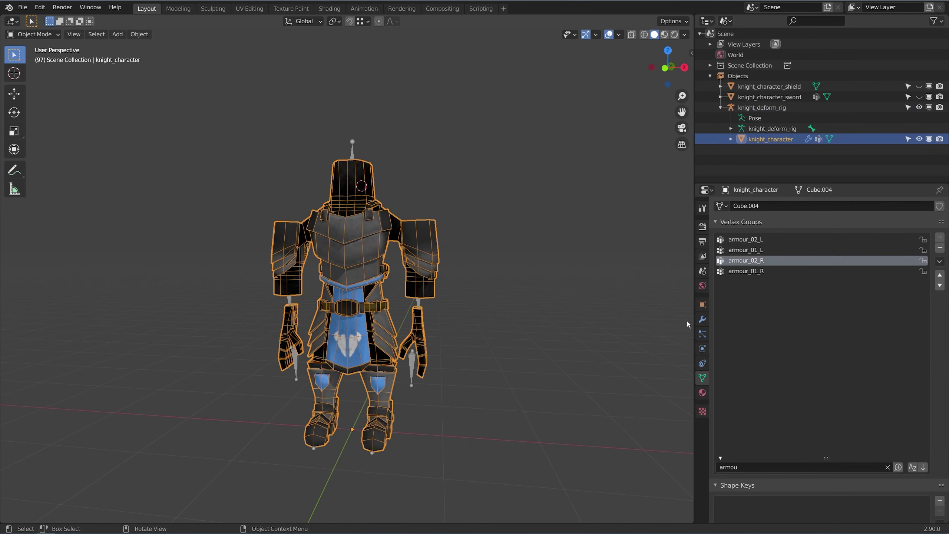
Delete the first Armature modifier from knight_character and move Armature.001 above CorrectiveSmooth in the modifier stack.
{"action": "left_click", "coordinate": [702, 320]}
{"action": "key", "text": "Tab"}
{"action": "key", "text": "Tab"}
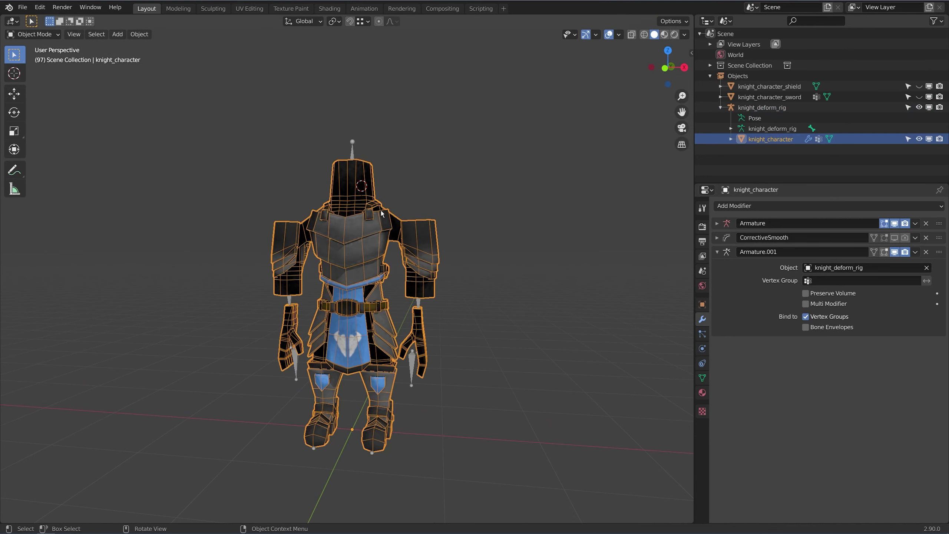
{"action": "key", "text": "Tab"}
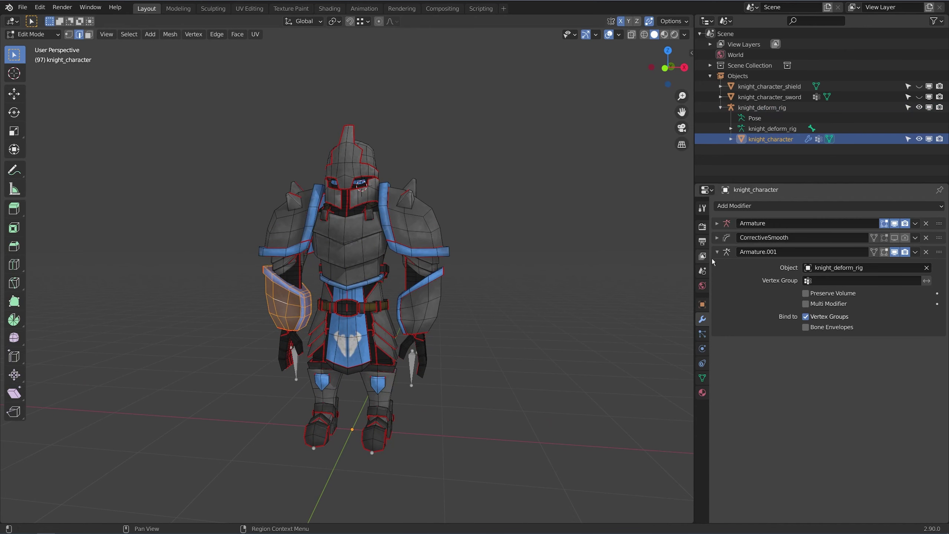
{"action": "left_click", "coordinate": [927, 224]}
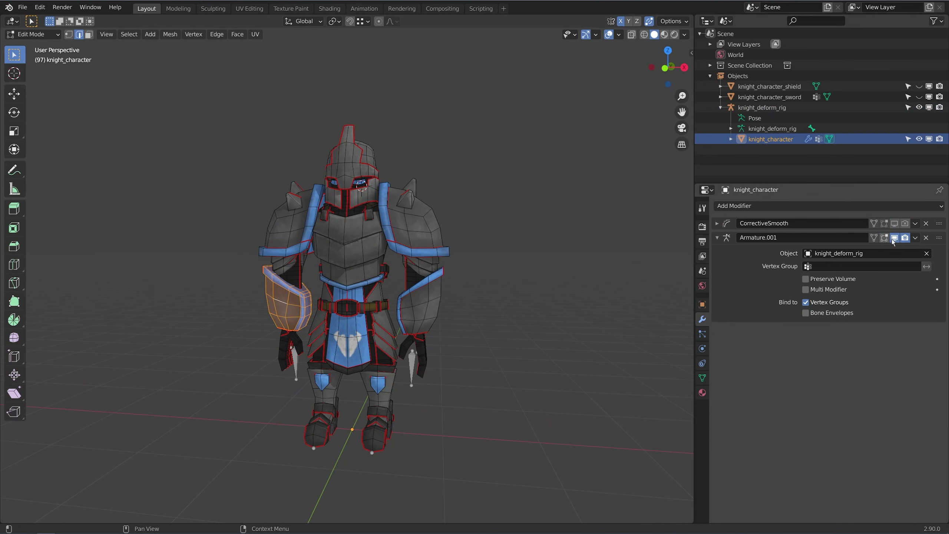
{"action": "left_click_drag", "start_coordinate": [940, 239], "coordinate": [938, 222]}
Enable the Edit Mode and On Cage display of the Armature.001 modifier so the mesh shows deformed while editing.
{"action": "left_click", "coordinate": [819, 217]}
{"action": "left_click", "coordinate": [800, 217]}
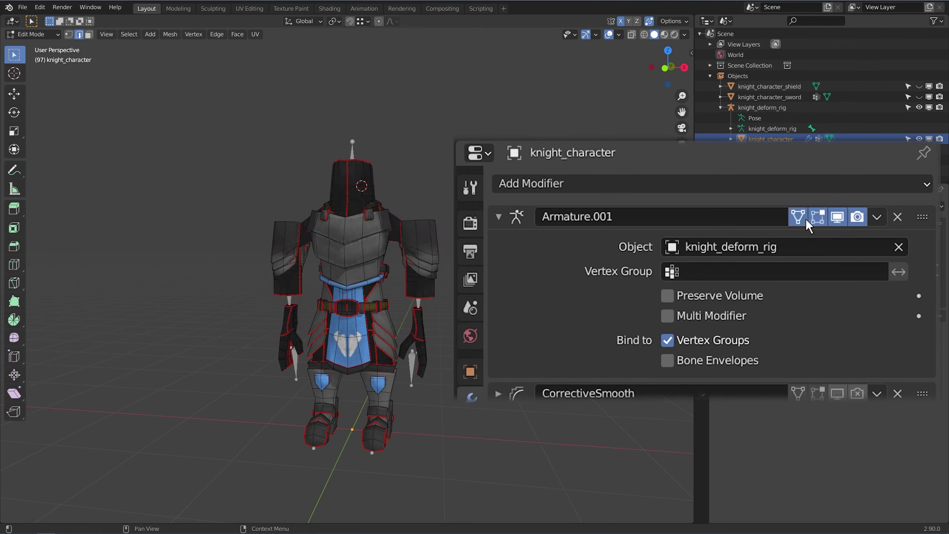
{"action": "left_click", "coordinate": [817, 220]}
{"action": "left_click", "coordinate": [800, 216]}
{"action": "left_click", "coordinate": [814, 216]}
{"action": "left_click", "coordinate": [801, 217]}
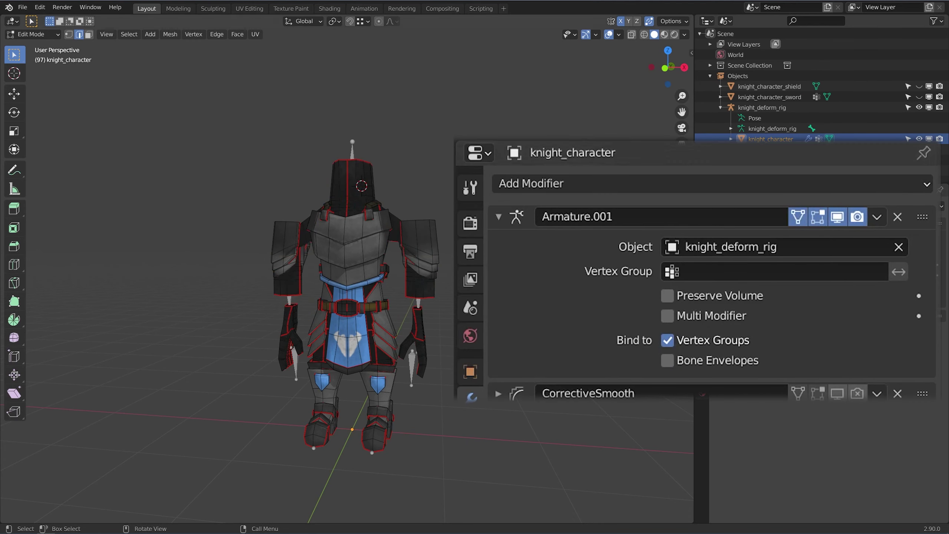
Compare the knight mesh and its detached armour pieces in Edit Mode and Object Mode from several angles, finishing in Object Mode.
{"action": "scroll", "coordinate": [383, 293], "scroll_direction": "down", "scroll_amount": 5}
{"action": "key", "text": "Tab"}
{"action": "key", "text": "Tab"}
{"action": "key", "text": "Tab"}
{"action": "key", "text": "Tab"}
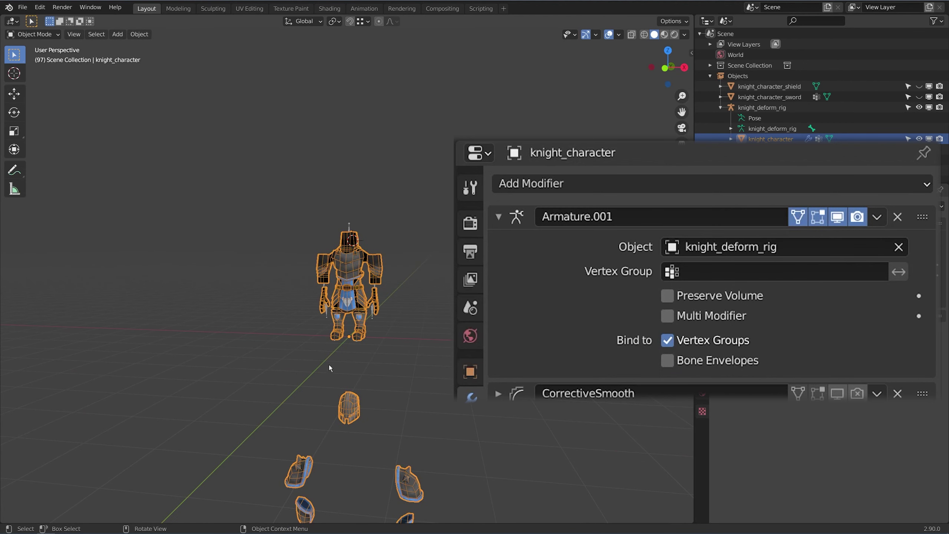
{"action": "middle_click_drag", "start_coordinate": [297, 300], "coordinate": [392, 289]}
{"action": "key", "text": "Tab"}
{"action": "key", "text": "Tab"}
{"action": "key", "text": "Tab"}
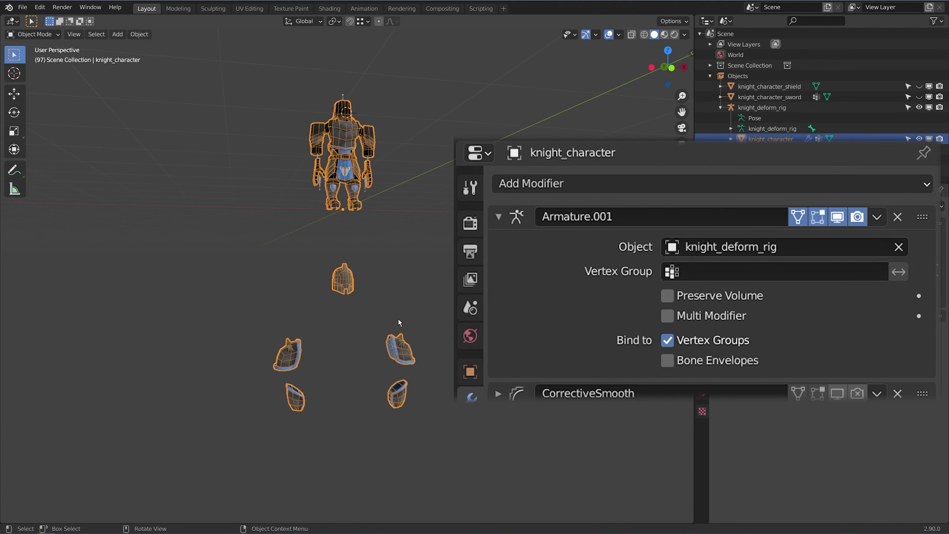
{"action": "key", "text": "Tab"}
{"action": "middle_click_drag", "start_coordinate": [347, 193], "coordinate": [347, 278], "text": "shift"}
{"action": "scroll", "coordinate": [348, 276], "scroll_direction": "up", "scroll_amount": 3}
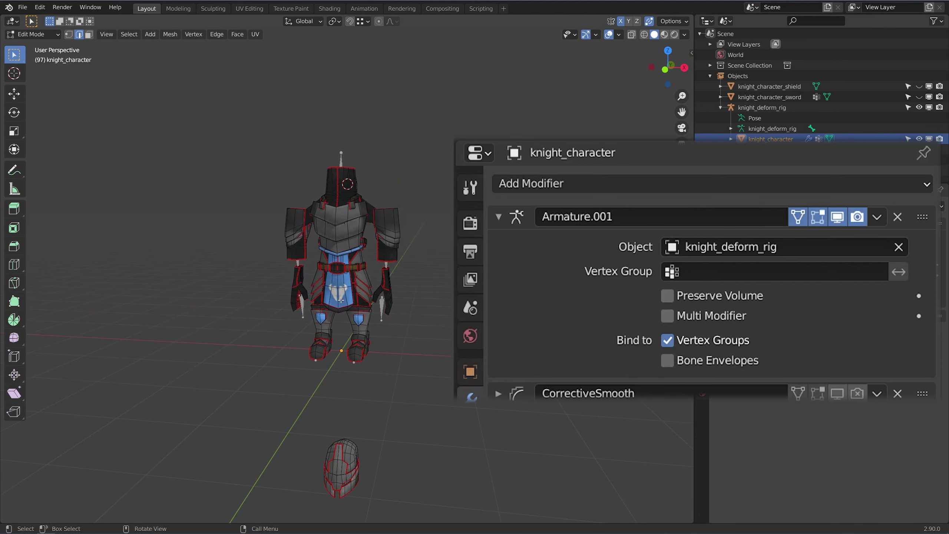
{"action": "left_click_drag", "start_coordinate": [412, 145], "coordinate": [316, 304]}
{"action": "scroll", "coordinate": [347, 300], "scroll_direction": "up", "scroll_amount": 3}
{"action": "middle_click_drag", "start_coordinate": [373, 314], "coordinate": [391, 290]}
{"action": "key", "text": "Tab"}
{"action": "key", "text": "Tab"}
{"action": "key", "text": "Tab"}
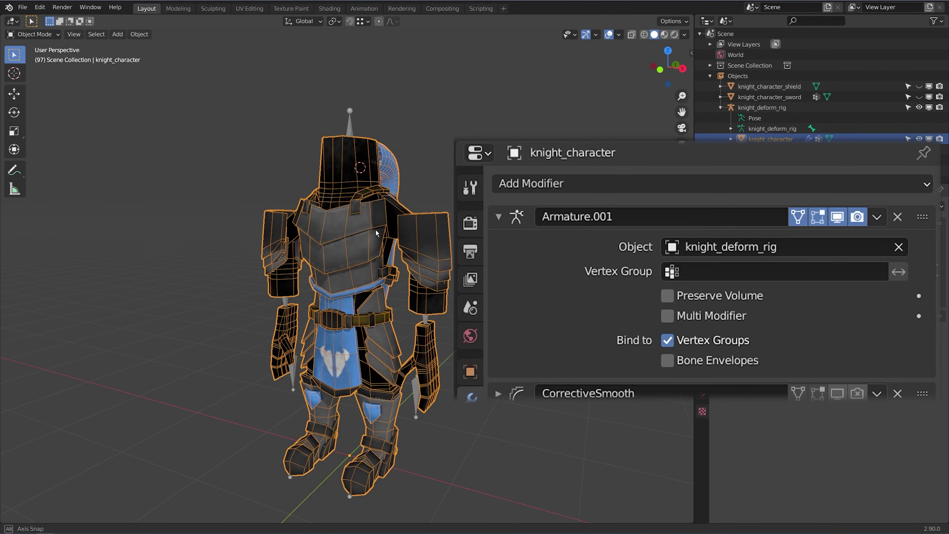
In right view, select knight_deform_rig together with the knight_character mesh as active object and enter Weight Paint mode.
{"action": "middle_click_drag", "start_coordinate": [375, 230], "coordinate": [380, 231]}
{"action": "key", "text": "KP_1"}
{"action": "key", "text": "KP_3"}
{"action": "scroll", "coordinate": [366, 257], "scroll_direction": "up", "scroll_amount": 6}
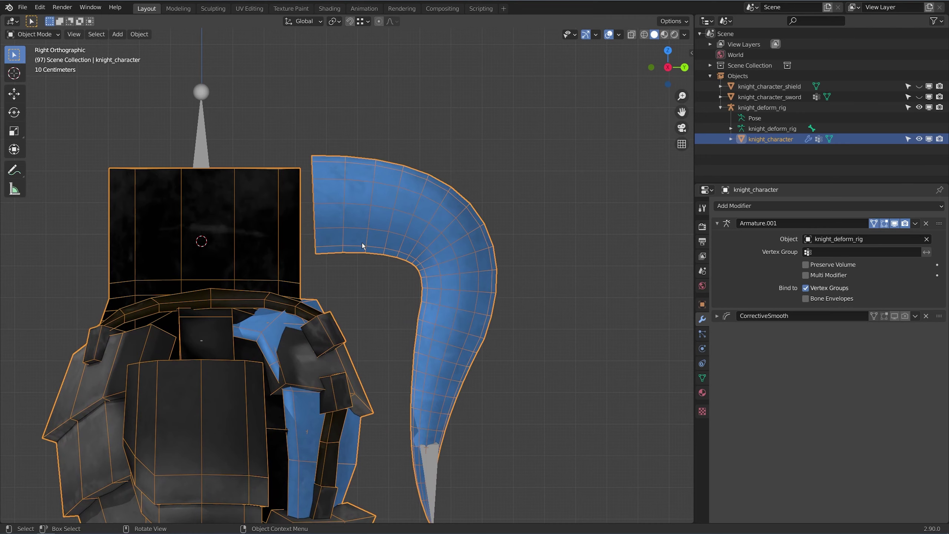
{"action": "scroll", "coordinate": [362, 243], "scroll_direction": "down", "scroll_amount": 4}
{"action": "left_click", "coordinate": [291, 132]}
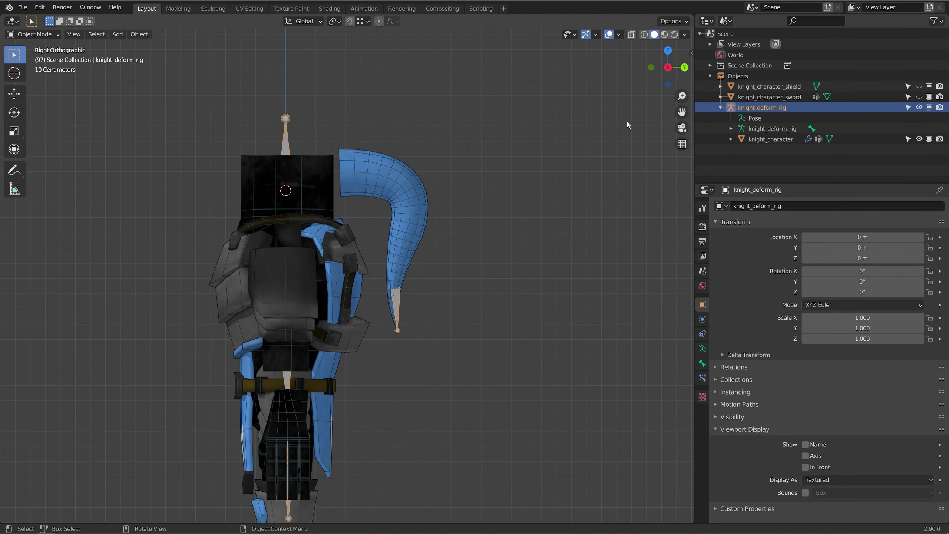
{"action": "left_click", "coordinate": [375, 152], "text": "shift"}
{"action": "scroll", "coordinate": [329, 230], "scroll_direction": "up", "scroll_amount": 4}
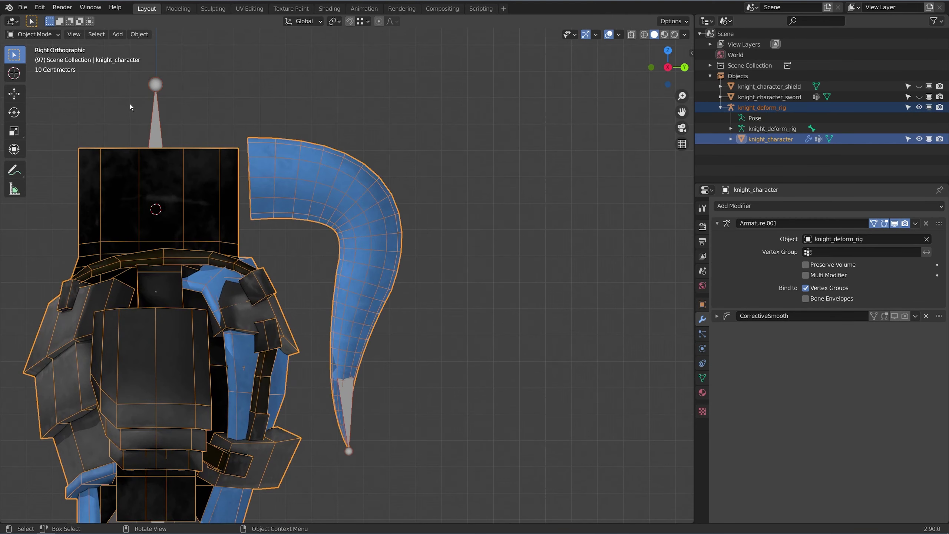
{"action": "left_click", "coordinate": [33, 34]}
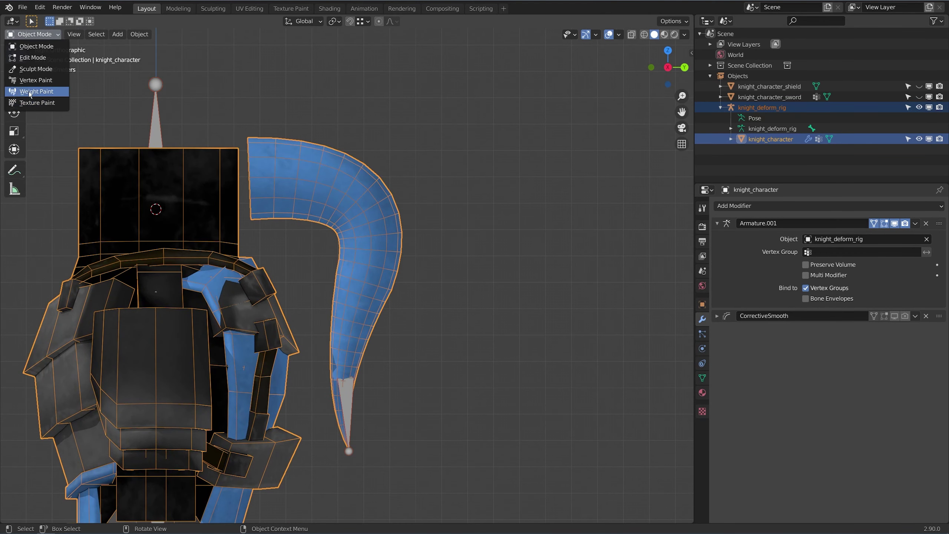
{"action": "left_click", "coordinate": [30, 92]}
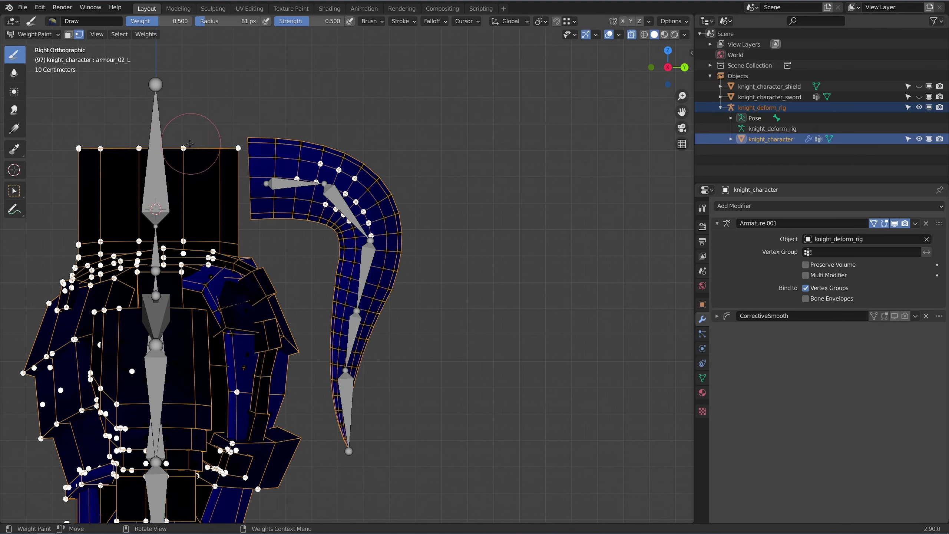
Select all vertices of the knight mesh and toggle the vertex selection mask off and back on.
{"action": "key", "text": "a"}
{"action": "scroll", "coordinate": [297, 227], "scroll_direction": "down", "scroll_amount": 3}
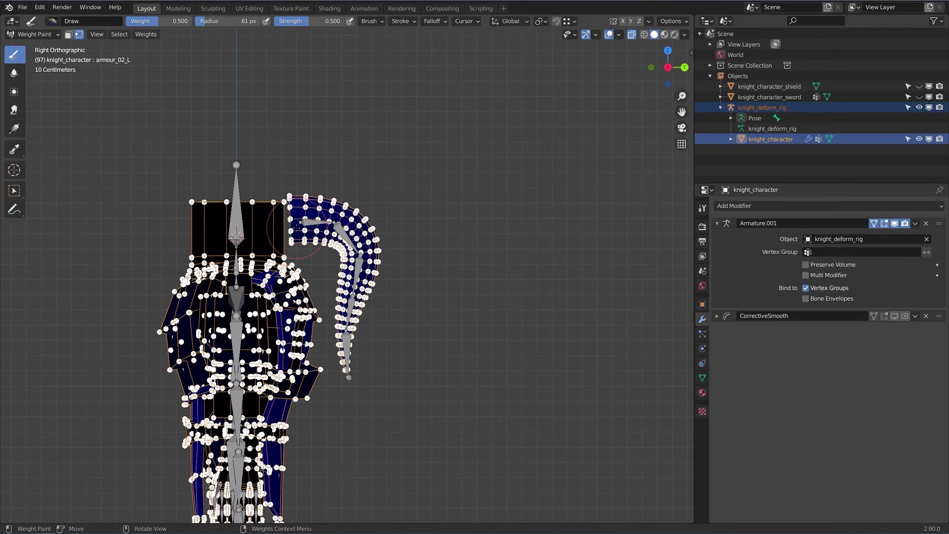
{"action": "scroll", "coordinate": [297, 227], "scroll_direction": "up", "scroll_amount": 2}
{"action": "left_click", "coordinate": [80, 35]}
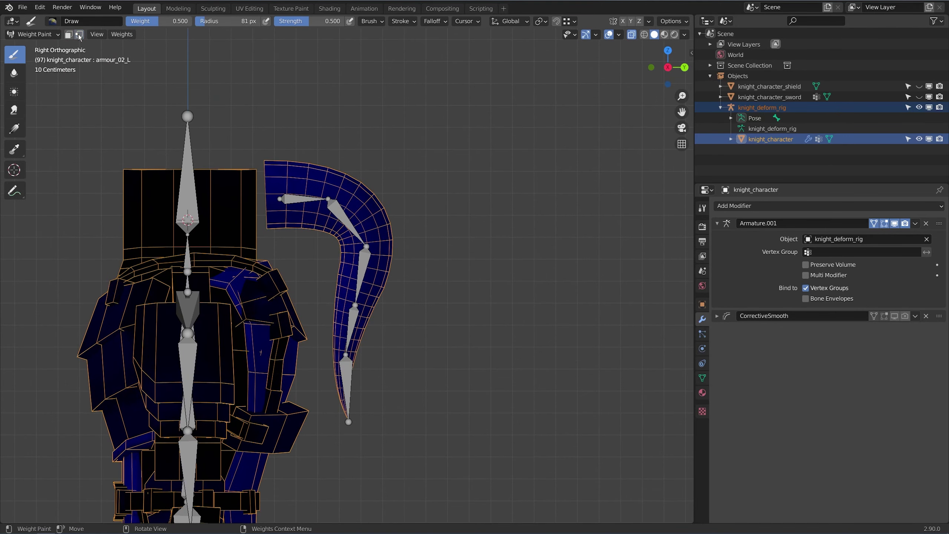
{"action": "left_click", "coordinate": [80, 35]}
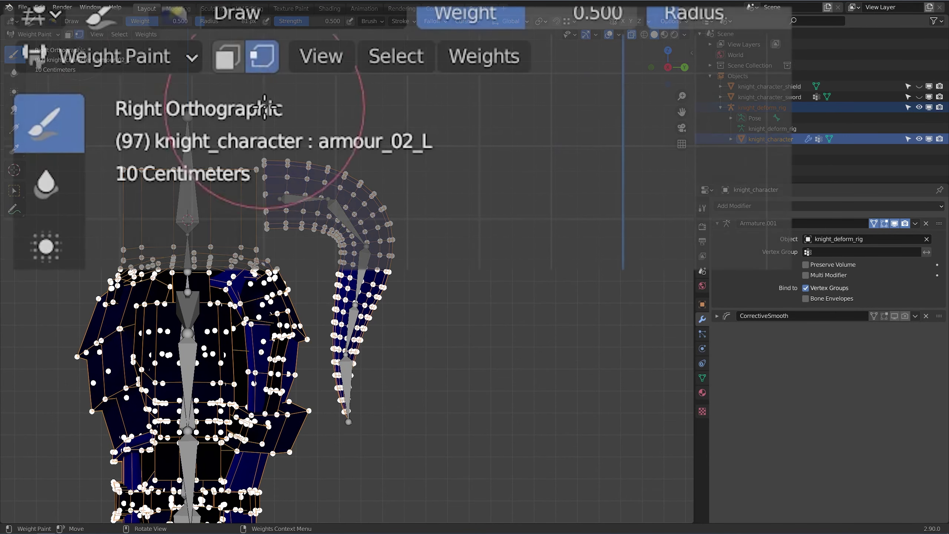
Try the face selection mask in Weight Paint mode and return to the vertex selection mask.
{"action": "left_click", "coordinate": [260, 68]}
{"action": "left_click", "coordinate": [259, 64]}
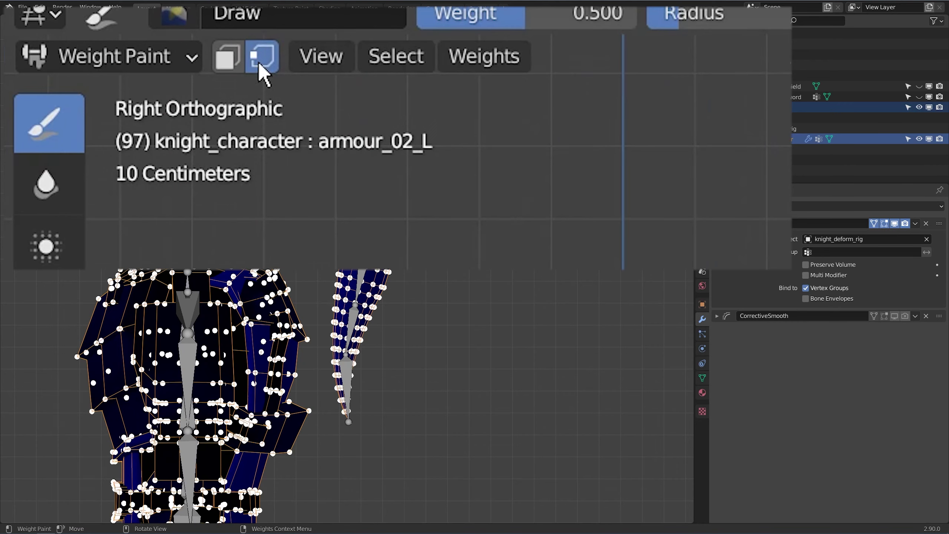
{"action": "left_click", "coordinate": [224, 63]}
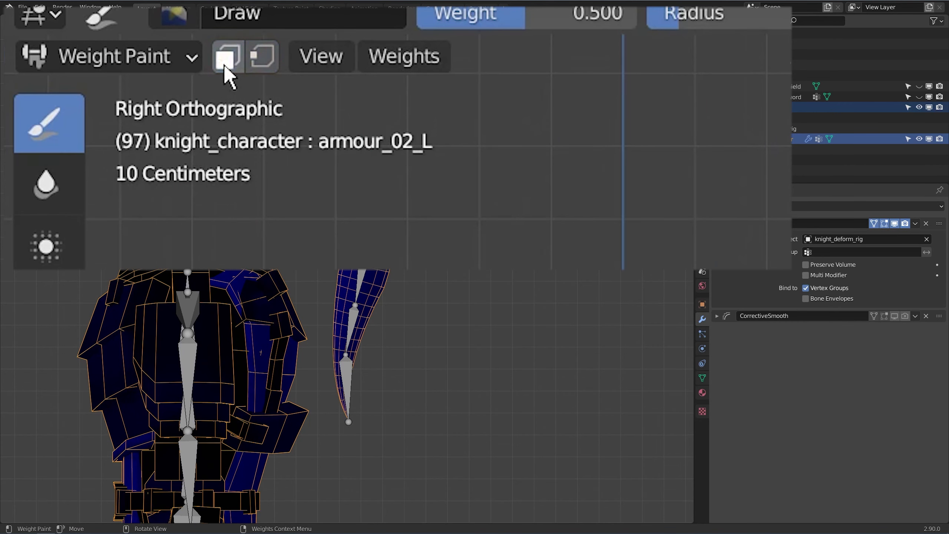
{"action": "left_click", "coordinate": [223, 62]}
{"action": "left_click", "coordinate": [223, 63]}
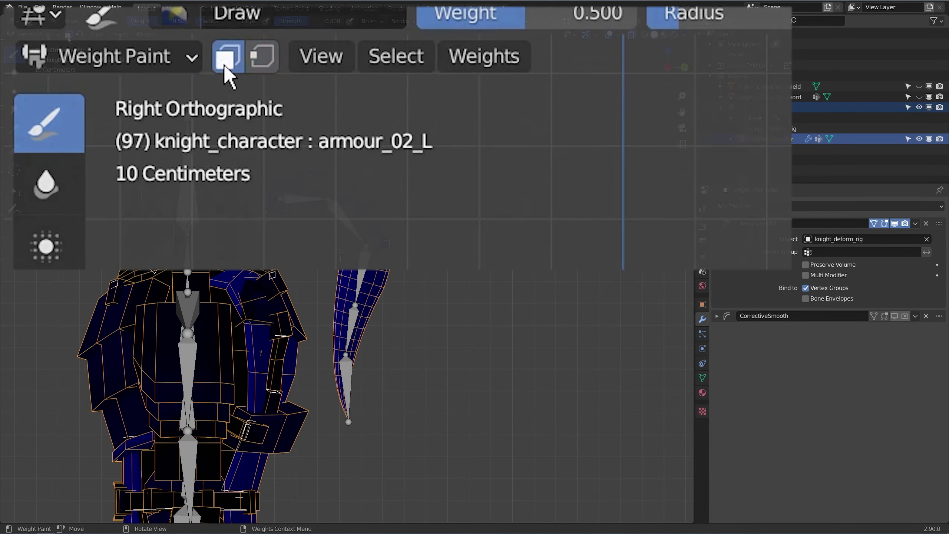
{"action": "left_click", "coordinate": [79, 34]}
{"action": "scroll", "coordinate": [324, 143], "scroll_direction": "up", "scroll_amount": 2}
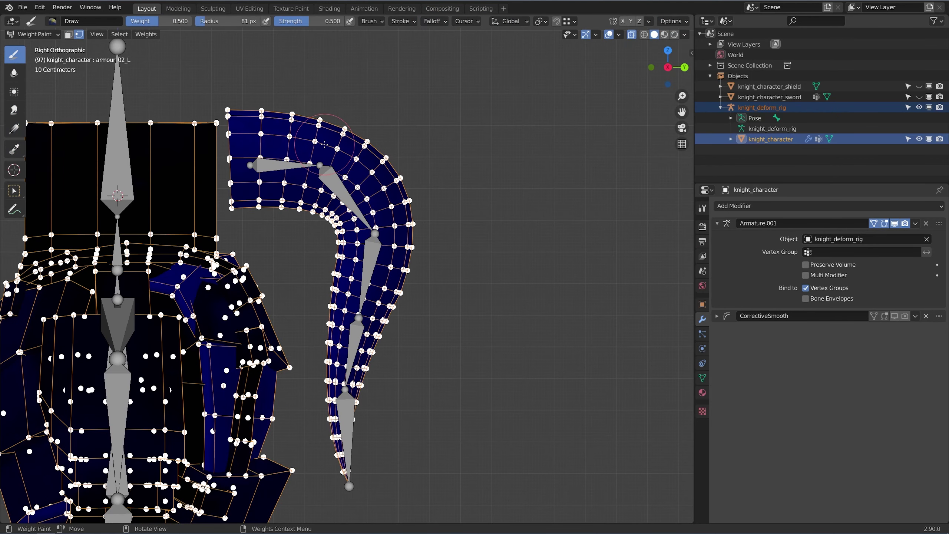
In the 3D Viewport theme preferences, set Vertex Size to 1 px.
{"action": "left_click", "coordinate": [40, 8]}
{"action": "left_click", "coordinate": [81, 168]}
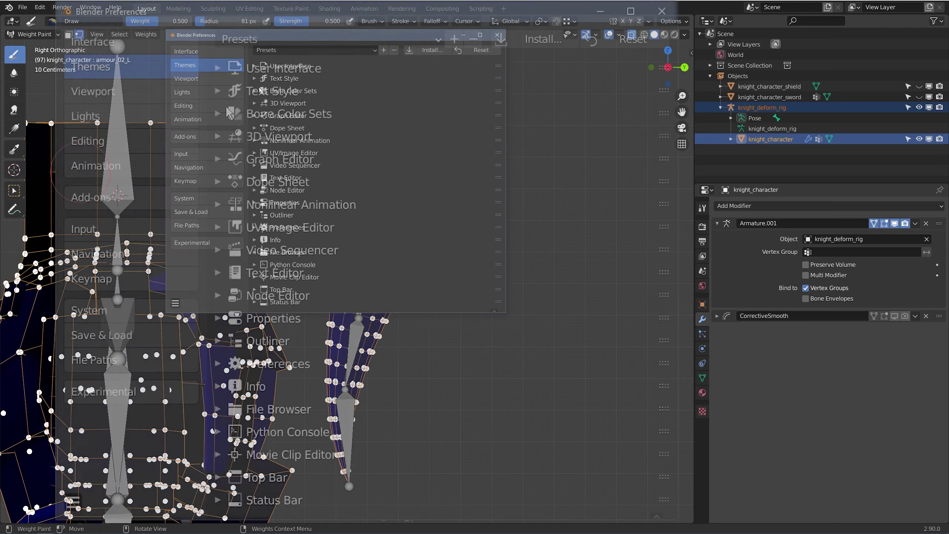
{"action": "left_click", "coordinate": [217, 137]}
{"action": "scroll", "coordinate": [419, 430], "scroll_direction": "down", "scroll_amount": 5}
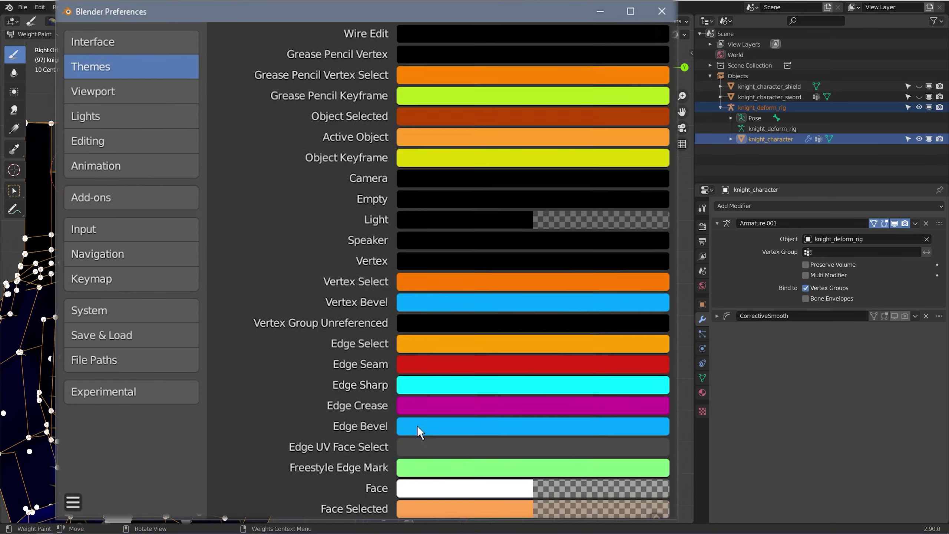
{"action": "scroll", "coordinate": [419, 426], "scroll_direction": "down", "scroll_amount": 15}
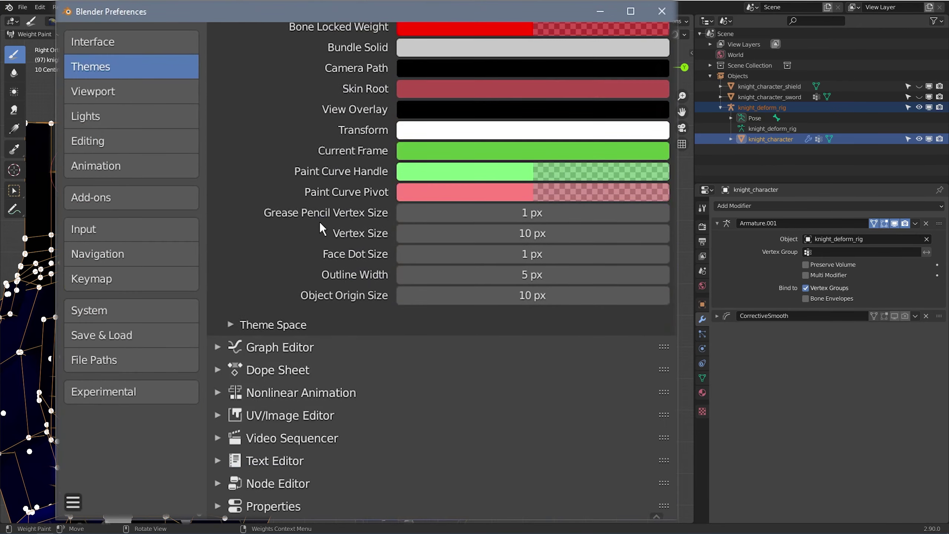
{"action": "left_click", "coordinate": [495, 234]}
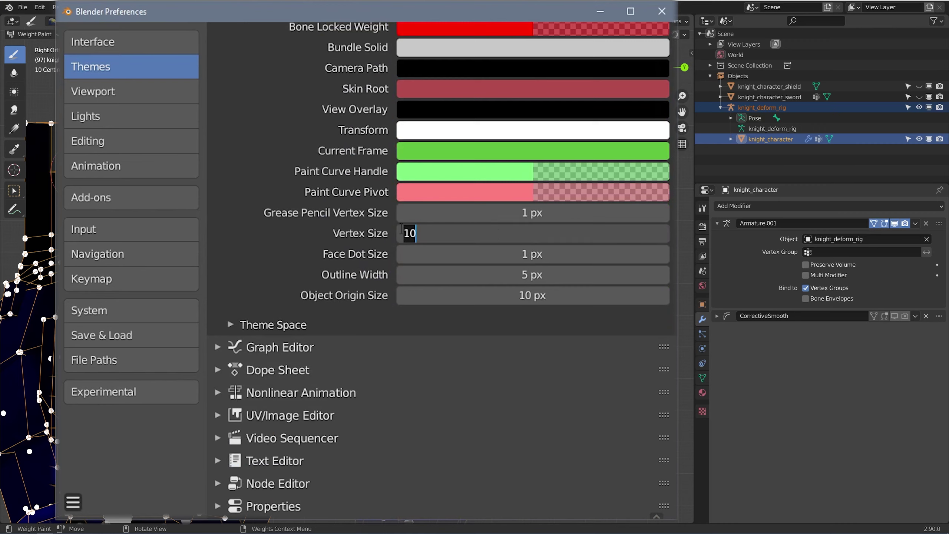
{"action": "type", "text": "1"}
{"action": "key", "text": "Return"}
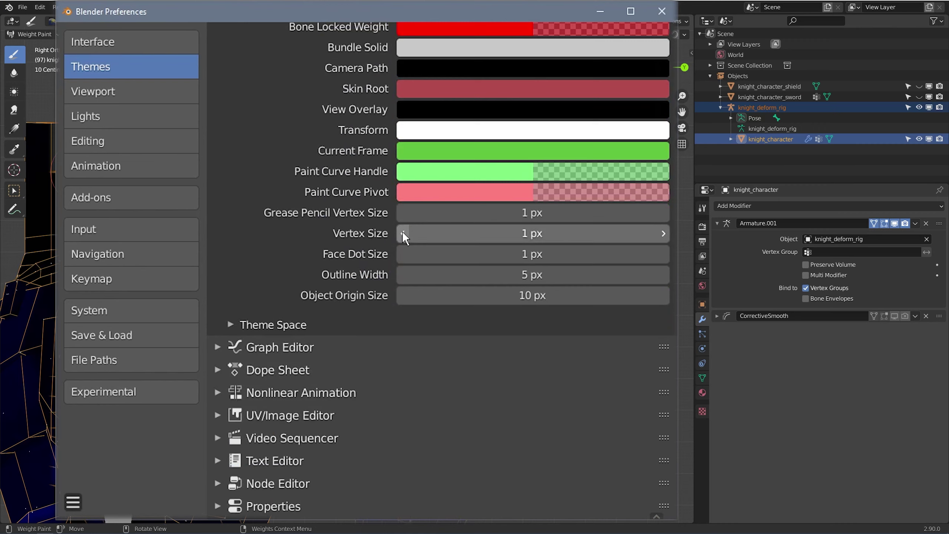
Try larger Vertex Size values of 20 px and 32 px in the 3D Viewport theme.
{"action": "left_click", "coordinate": [487, 233]}
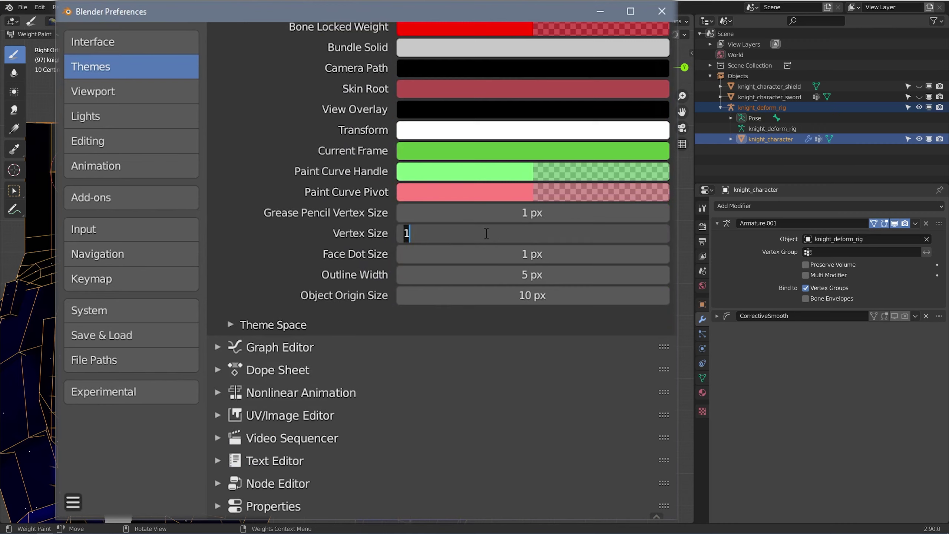
{"action": "type", "text": "20"}
{"action": "key", "text": "Return"}
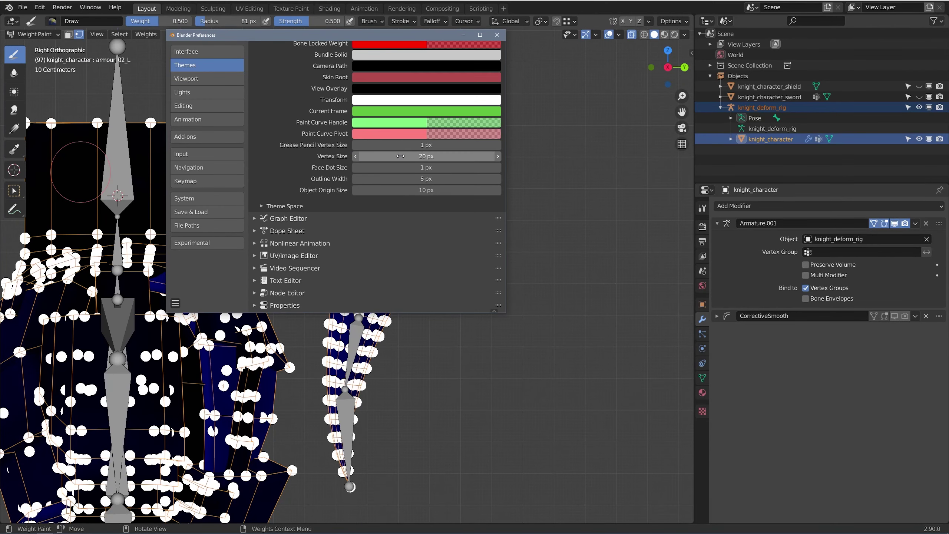
{"action": "left_click", "coordinate": [401, 157]}
{"action": "type", "text": "32"}
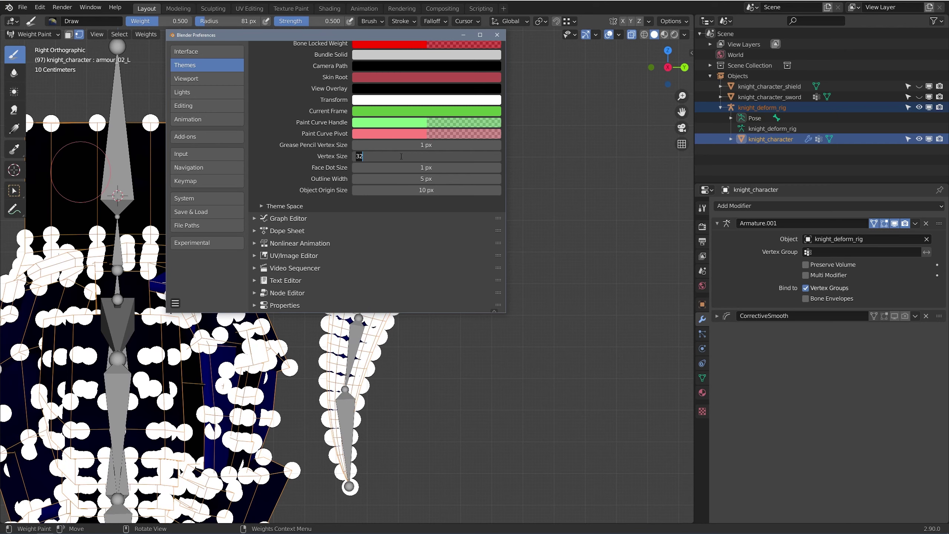
{"action": "key", "text": "Return"}
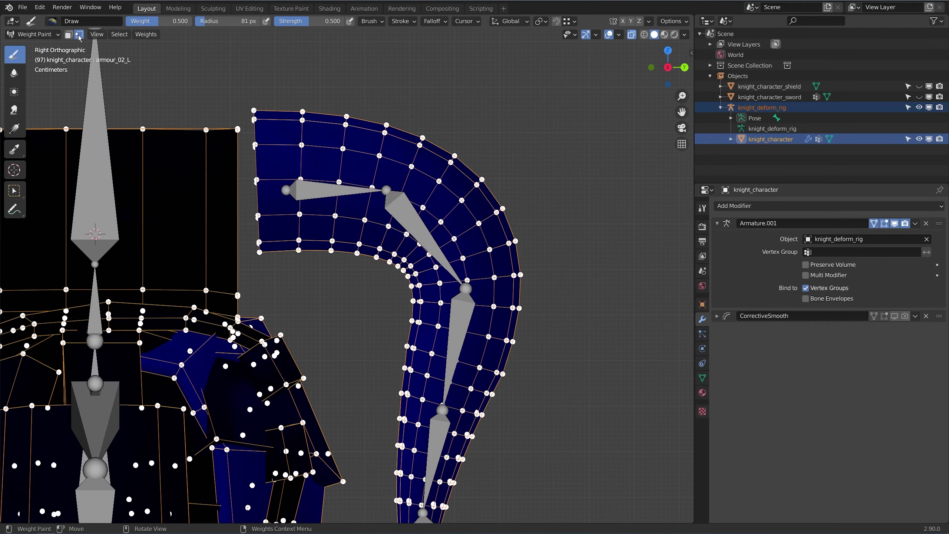
Turn off the vertex selection mask and select the helmet tail bones one by one from helmet_tail_01 to the tip.
{"action": "left_click", "coordinate": [79, 35]}
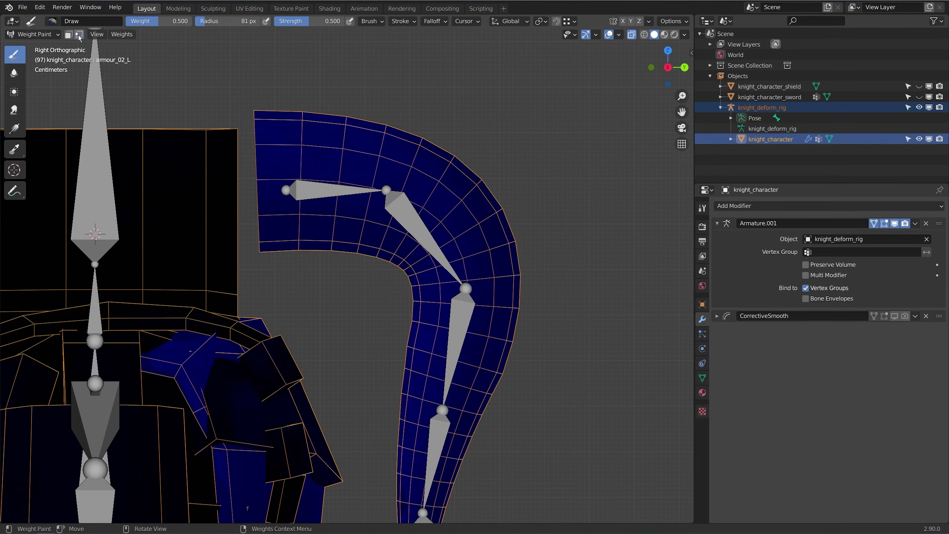
{"action": "left_click", "coordinate": [318, 183], "text": "ctrl"}
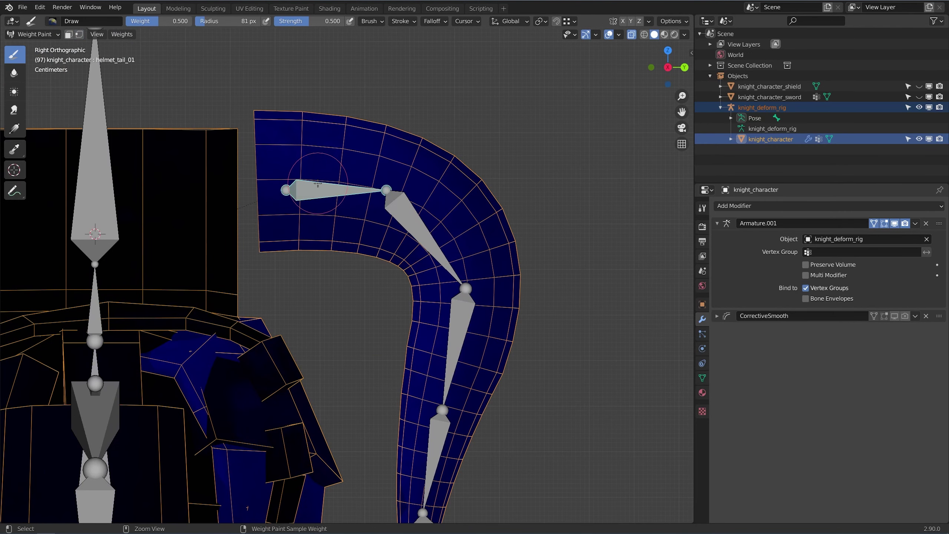
{"action": "left_click", "coordinate": [404, 209], "text": "ctrl"}
{"action": "left_click", "coordinate": [453, 324], "text": "ctrl"}
{"action": "middle_click_drag", "start_coordinate": [453, 323], "coordinate": [415, 196], "text": "shift"}
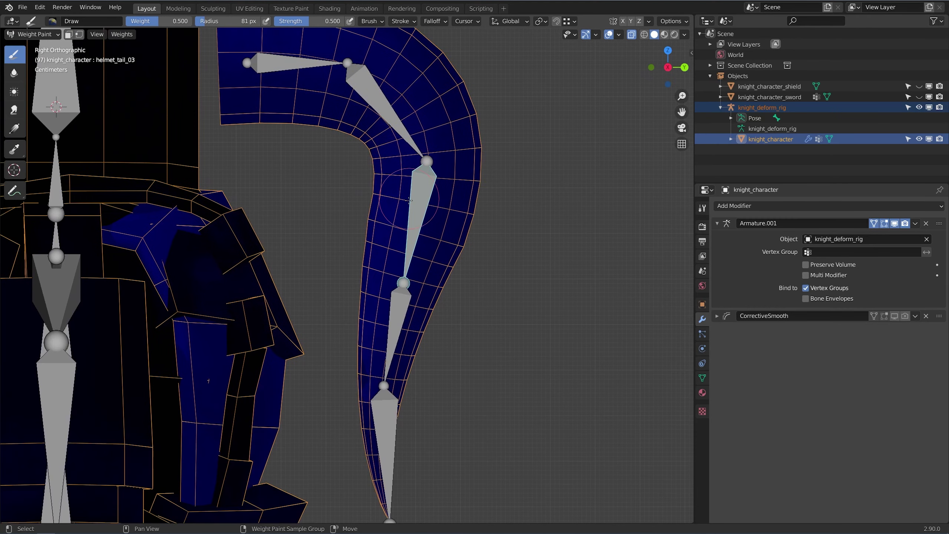
{"action": "left_click", "coordinate": [398, 329], "text": "ctrl"}
{"action": "left_click", "coordinate": [375, 385], "text": "ctrl"}
Step through the helmet tail bones again, down to helmet_tail_04, to view each one's weights.
{"action": "middle_click_drag", "start_coordinate": [292, 95], "coordinate": [317, 168], "text": "shift"}
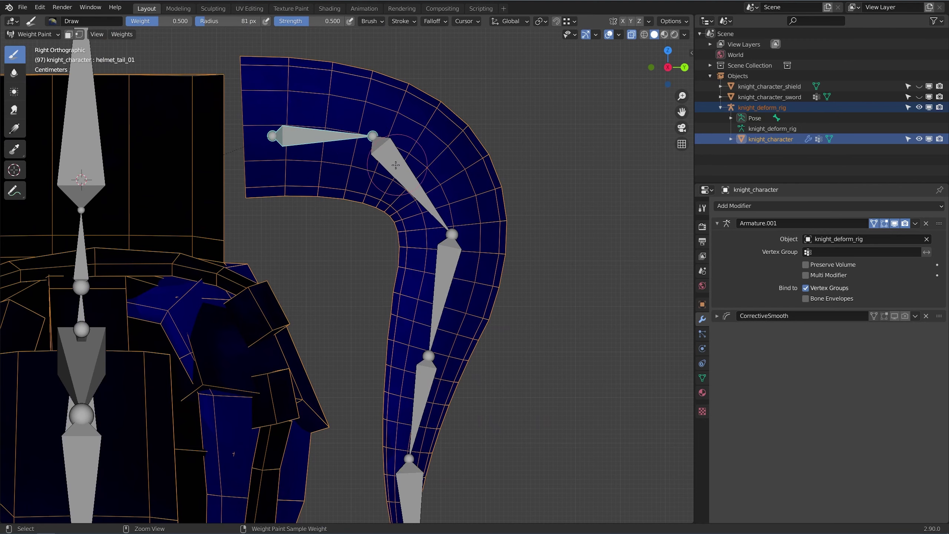
{"action": "left_click", "coordinate": [405, 189], "text": "ctrl"}
{"action": "left_click", "coordinate": [443, 279], "text": "ctrl"}
{"action": "left_click", "coordinate": [419, 407], "text": "ctrl"}
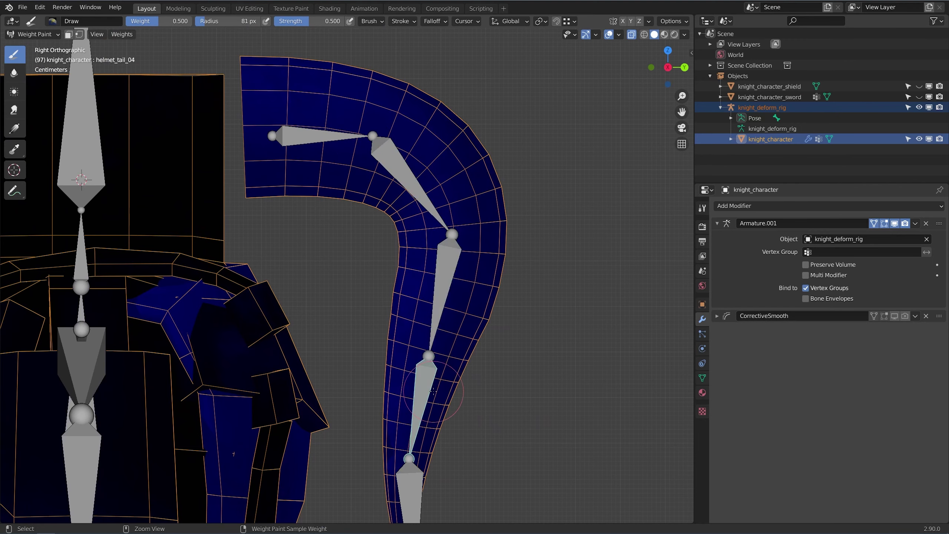
Select the helmet_tail_05 bone at the tail's tip and the helmet_tail_01 bone at its base to view their weights.
{"action": "middle_click_drag", "start_coordinate": [379, 426], "coordinate": [368, 343], "text": "shift"}
{"action": "left_click", "coordinate": [396, 407], "text": "ctrl"}
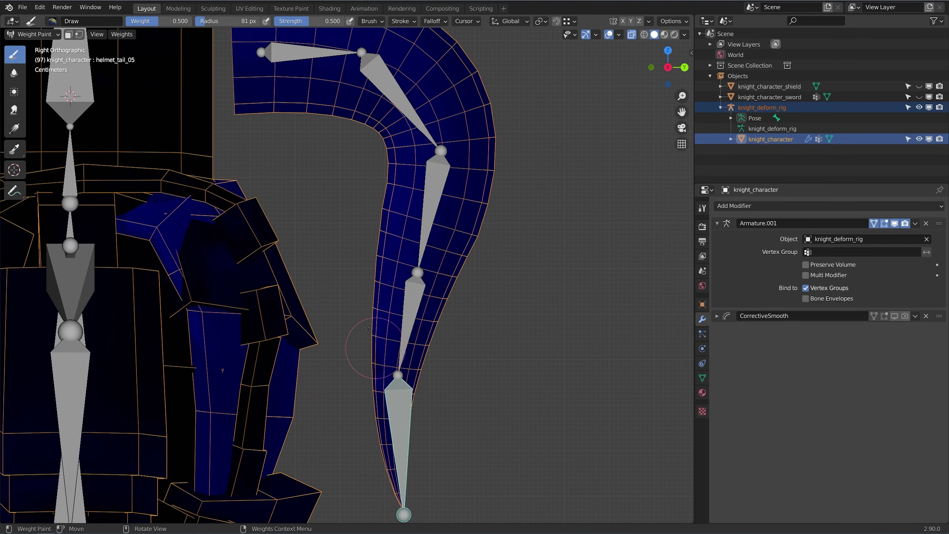
{"action": "middle_click_drag", "start_coordinate": [293, 137], "coordinate": [319, 279], "text": "shift"}
{"action": "left_click", "coordinate": [292, 180], "text": "ctrl"}
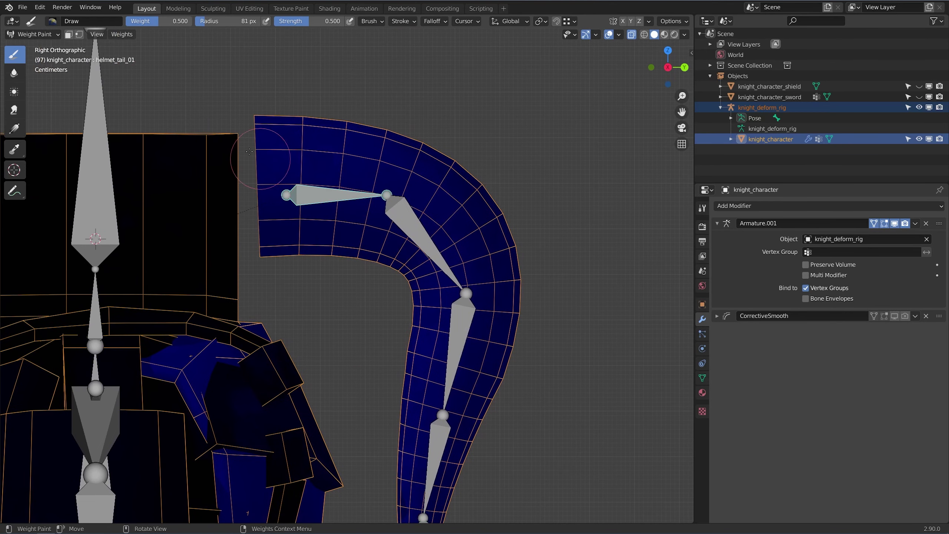
{"action": "left_click", "coordinate": [37, 34]}
{"action": "left_click", "coordinate": [34, 47]}
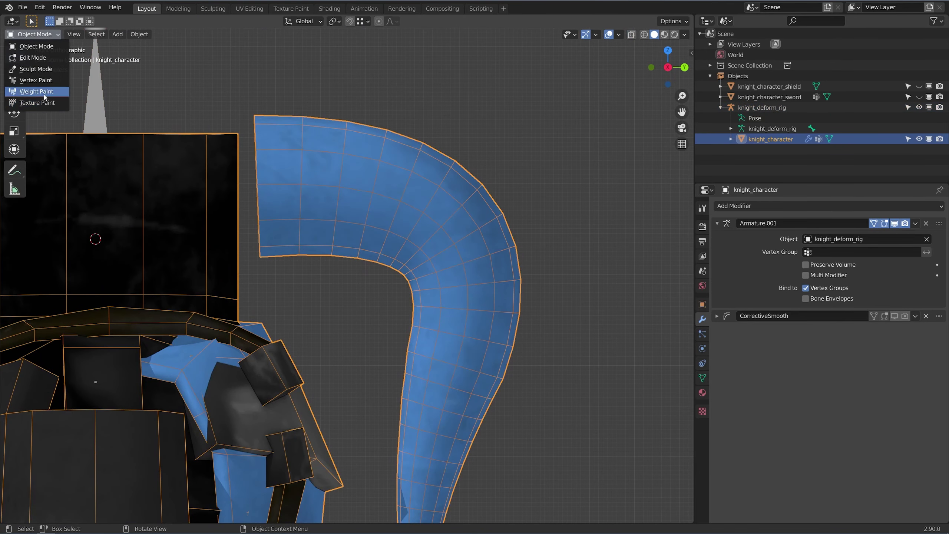
{"action": "left_click", "coordinate": [44, 94]}
{"action": "left_click", "coordinate": [92, 95]}
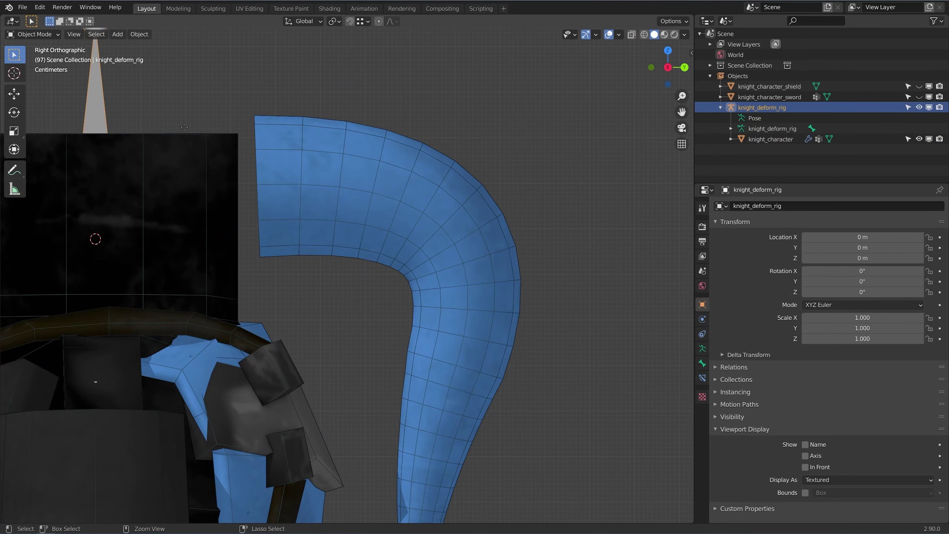
{"action": "key", "text": "ctrl+z"}
{"action": "key", "text": "ctrl+z"}
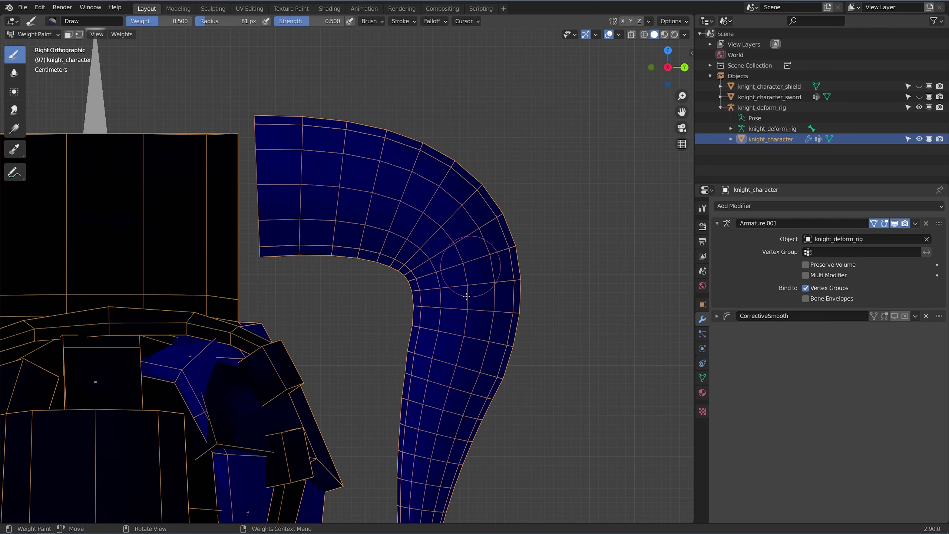
Return to Object Mode, select the deform rig plus the knight mesh as active object, and enter Weight Paint mode.
{"action": "left_click", "coordinate": [34, 35]}
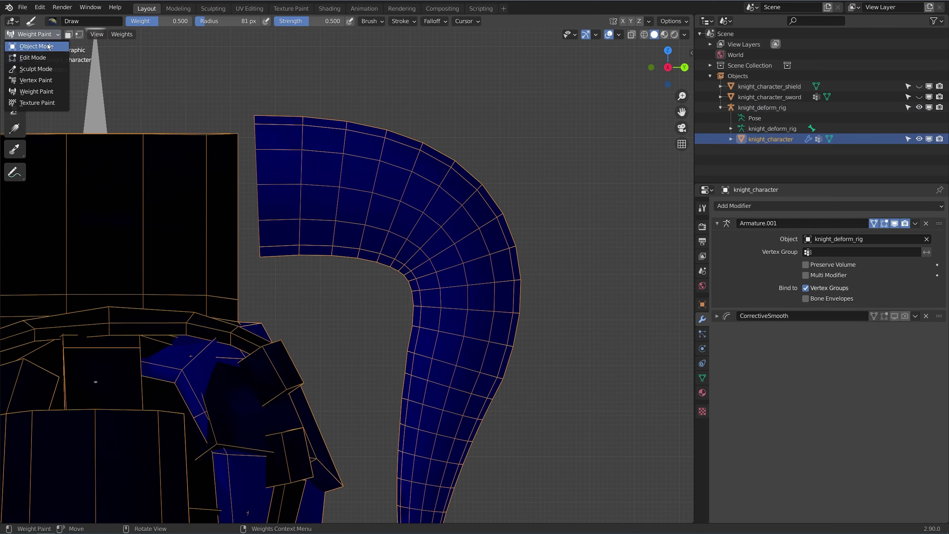
{"action": "left_click", "coordinate": [56, 44]}
{"action": "left_click", "coordinate": [101, 96]}
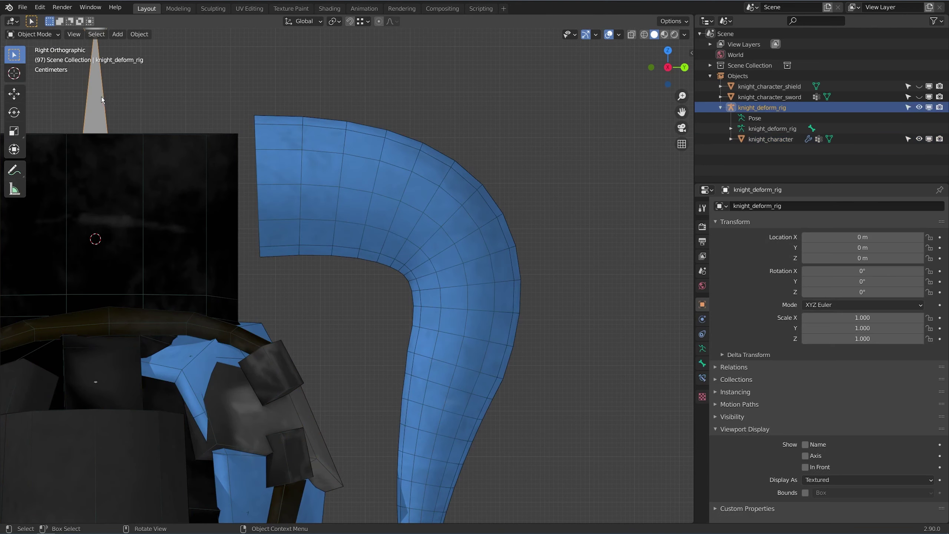
{"action": "left_click", "coordinate": [307, 125], "text": "shift"}
{"action": "left_click", "coordinate": [35, 34]}
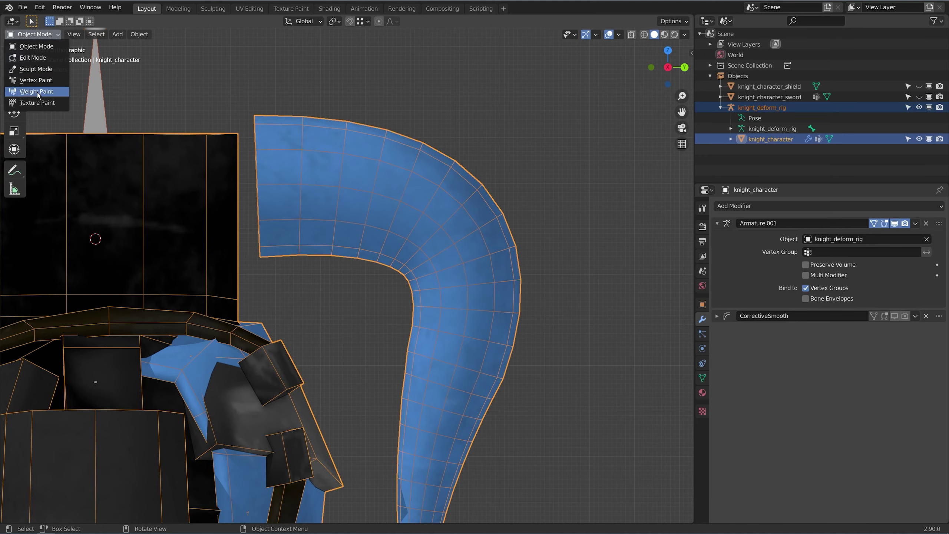
{"action": "left_click", "coordinate": [37, 92]}
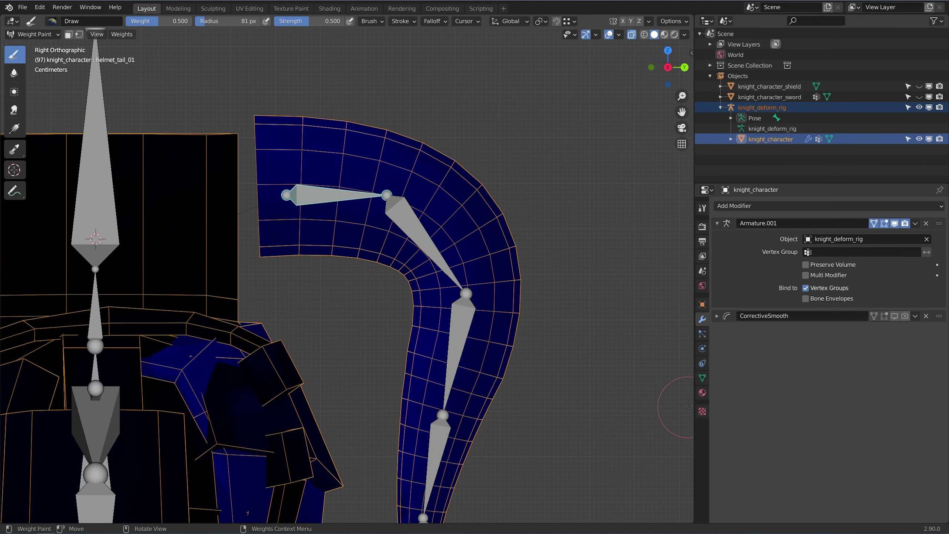
Open the knight mesh's vertex groups, clear the name filter, and widen the properties area to show the helmet tail groups.
{"action": "left_click", "coordinate": [703, 377]}
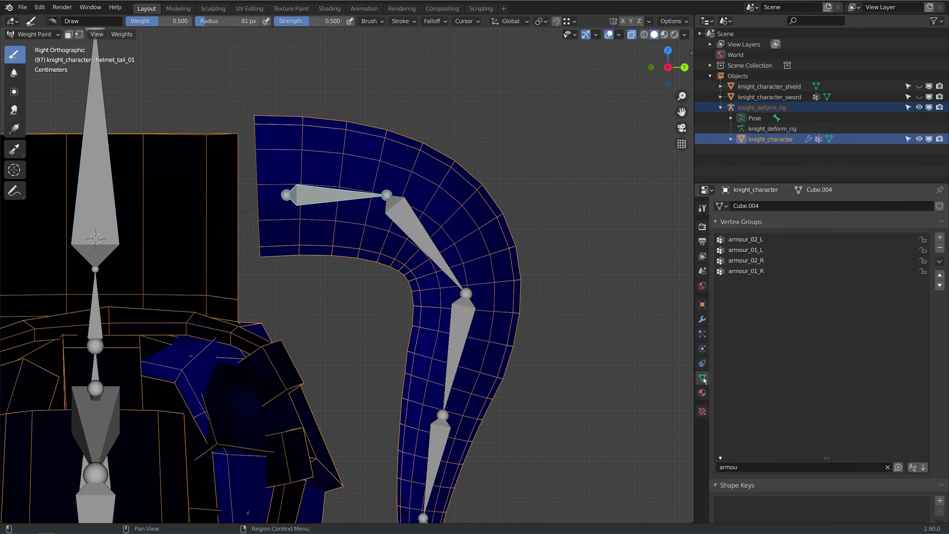
{"action": "left_click", "coordinate": [888, 468]}
{"action": "left_click_drag", "start_coordinate": [695, 349], "coordinate": [589, 355]}
{"action": "scroll", "coordinate": [661, 394], "scroll_direction": "down", "scroll_amount": 15}
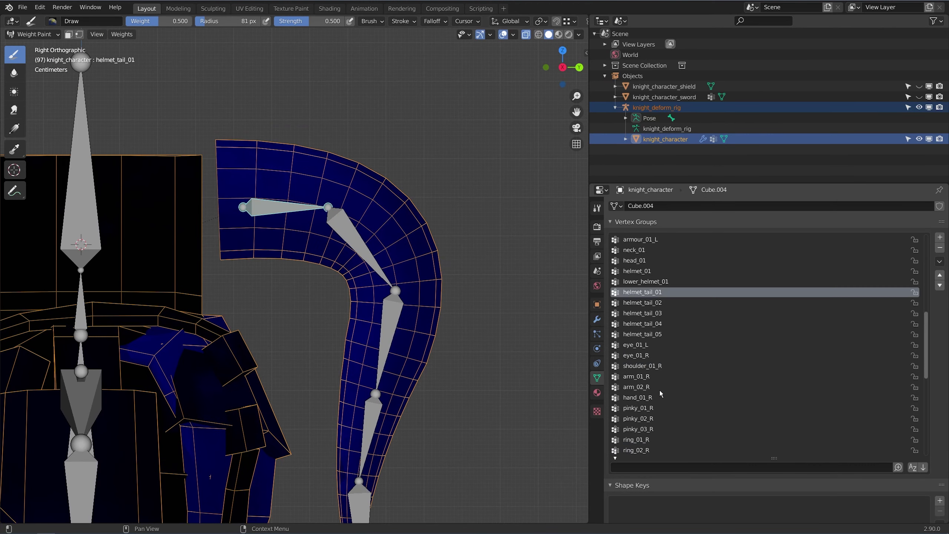
{"action": "scroll", "coordinate": [661, 393], "scroll_direction": "up", "scroll_amount": 2}
Select the bones helmet_tail_02 to helmet_tail_05 one by one to compare each with its active vertex group.
{"action": "left_click", "coordinate": [346, 230], "text": "ctrl"}
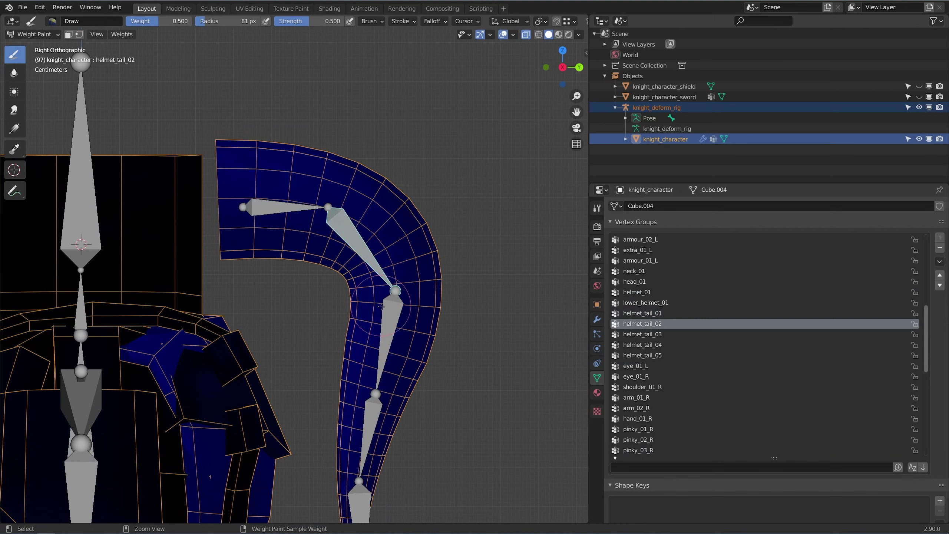
{"action": "left_click", "coordinate": [392, 329], "text": "ctrl"}
{"action": "left_click", "coordinate": [373, 426], "text": "ctrl"}
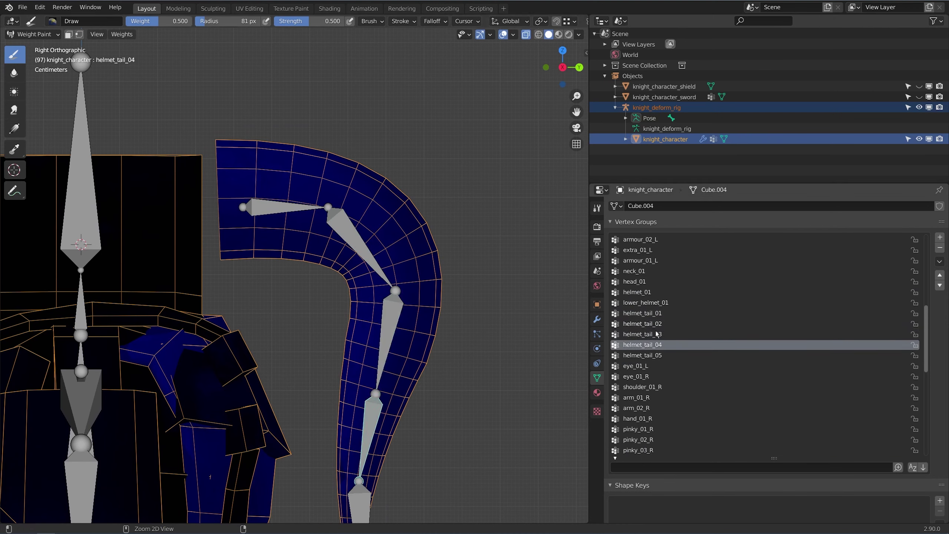
{"action": "left_click", "coordinate": [361, 503], "text": "ctrl"}
Step back up the tail bones to helmet_tail_01 and down again to helmet_tail_05, checking the active vertex group each time.
{"action": "left_click", "coordinate": [369, 419], "text": "ctrl"}
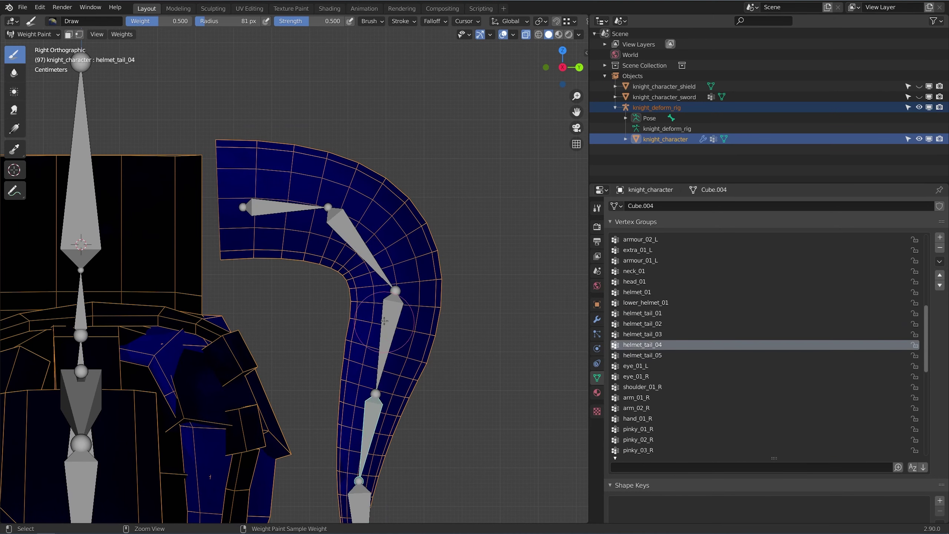
{"action": "left_click", "coordinate": [386, 337], "text": "ctrl"}
{"action": "left_click", "coordinate": [357, 237], "text": "ctrl"}
{"action": "left_click", "coordinate": [287, 209], "text": "ctrl"}
{"action": "left_click", "coordinate": [357, 239], "text": "ctrl"}
{"action": "left_click", "coordinate": [387, 329], "text": "ctrl"}
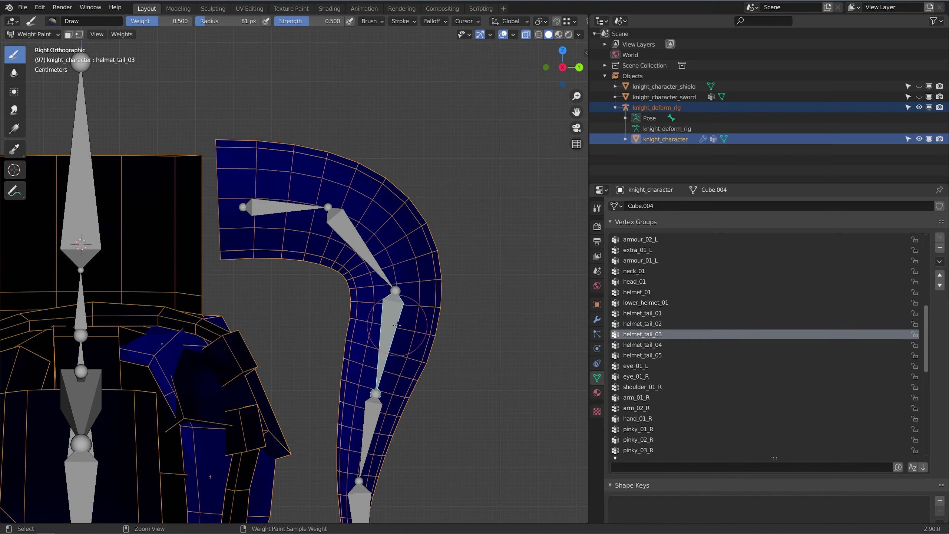
{"action": "left_click", "coordinate": [370, 420], "text": "ctrl"}
{"action": "left_click", "coordinate": [361, 501], "text": "ctrl"}
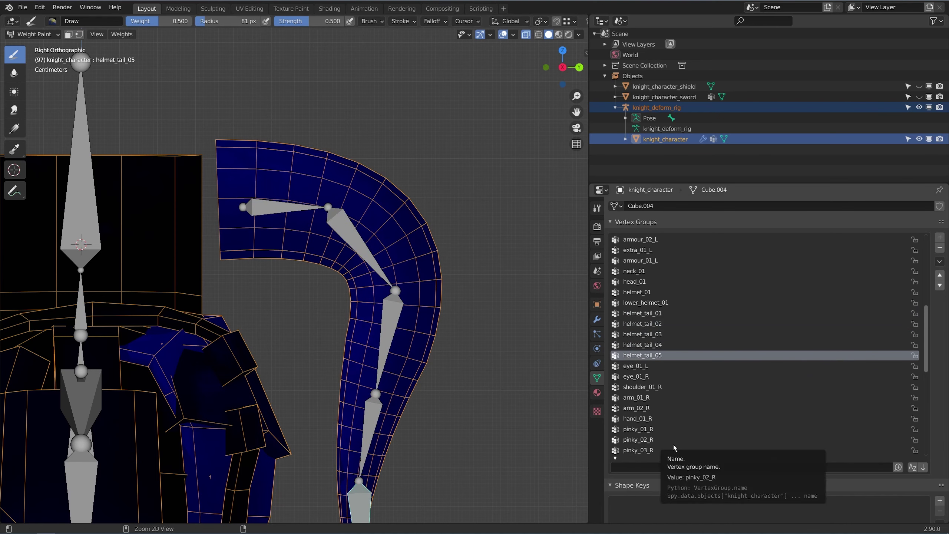
Turn on the vertex selection mask for the knight mesh.
{"action": "left_click", "coordinate": [77, 36]}
{"action": "left_click", "coordinate": [77, 36]}
{"action": "left_click", "coordinate": [77, 36]}
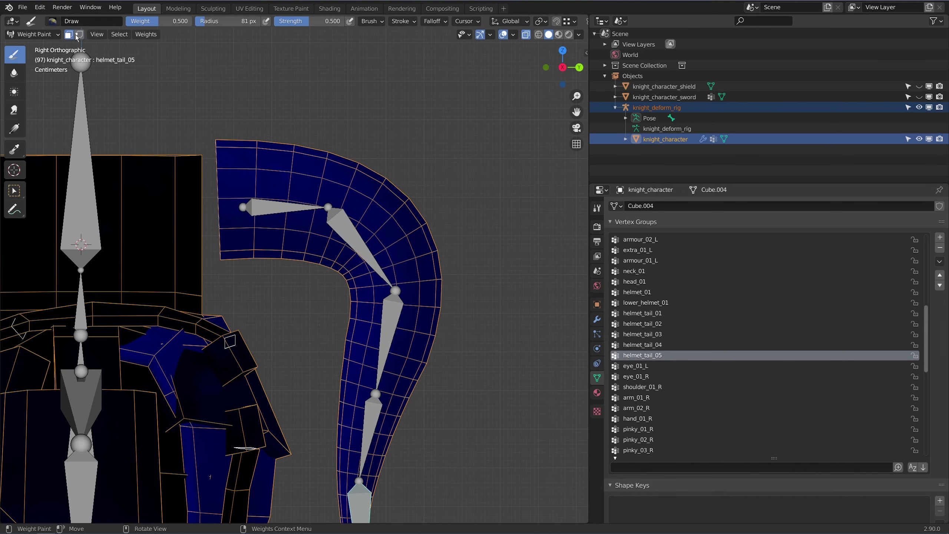
{"action": "left_click", "coordinate": [76, 36]}
Select individual vertices one at a time around the base of the helmet tail.
{"action": "left_click", "coordinate": [291, 172]}
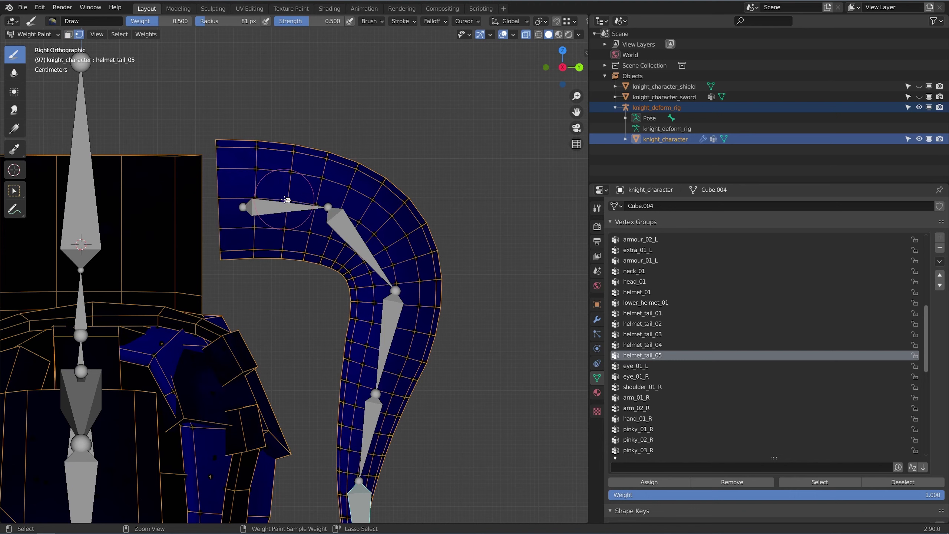
{"action": "left_click", "coordinate": [257, 168]}
{"action": "left_click", "coordinate": [256, 148]}
{"action": "left_click", "coordinate": [217, 168]}
{"action": "left_click", "coordinate": [218, 198]}
{"action": "left_click", "coordinate": [291, 172]}
{"action": "left_click", "coordinate": [256, 169]}
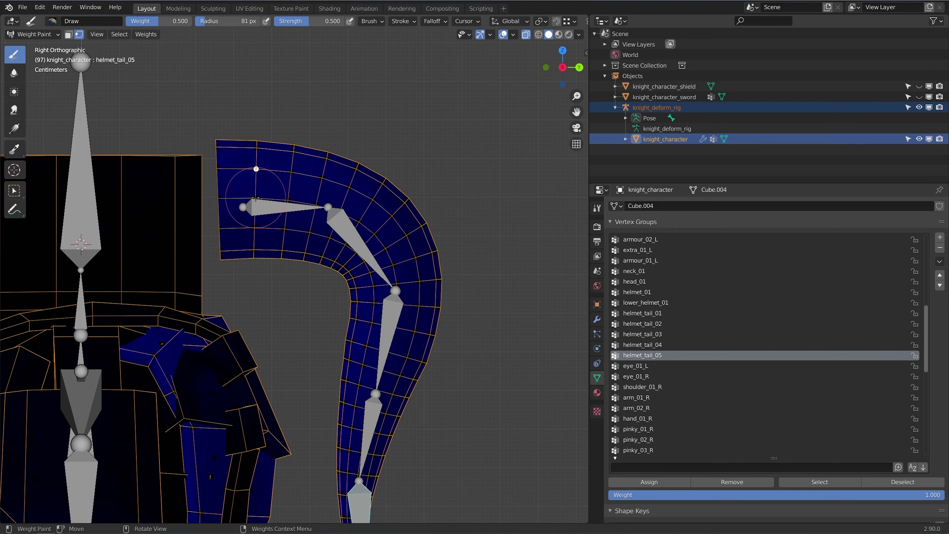
{"action": "scroll", "coordinate": [256, 198], "scroll_direction": "up", "scroll_amount": 1}
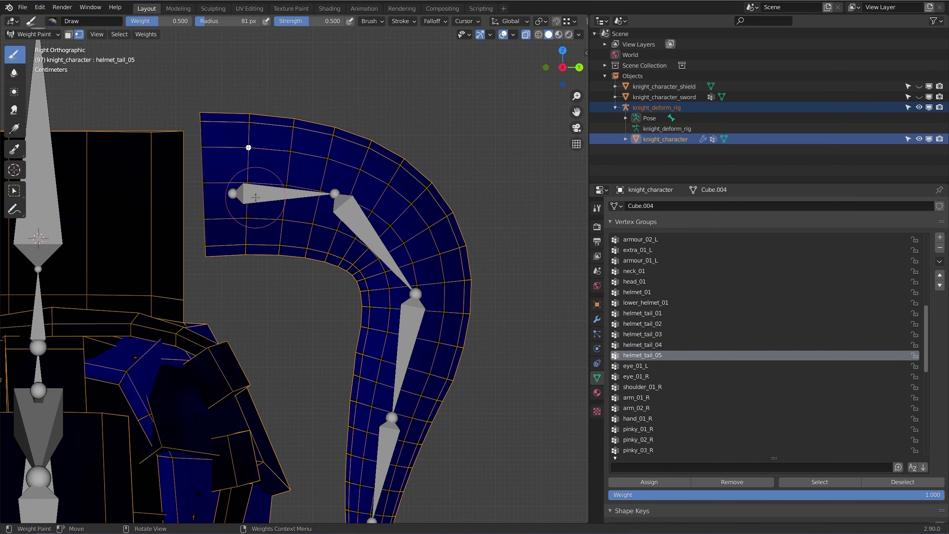
Toggle the vertex selection mask off and on several times.
{"action": "key", "text": "v"}
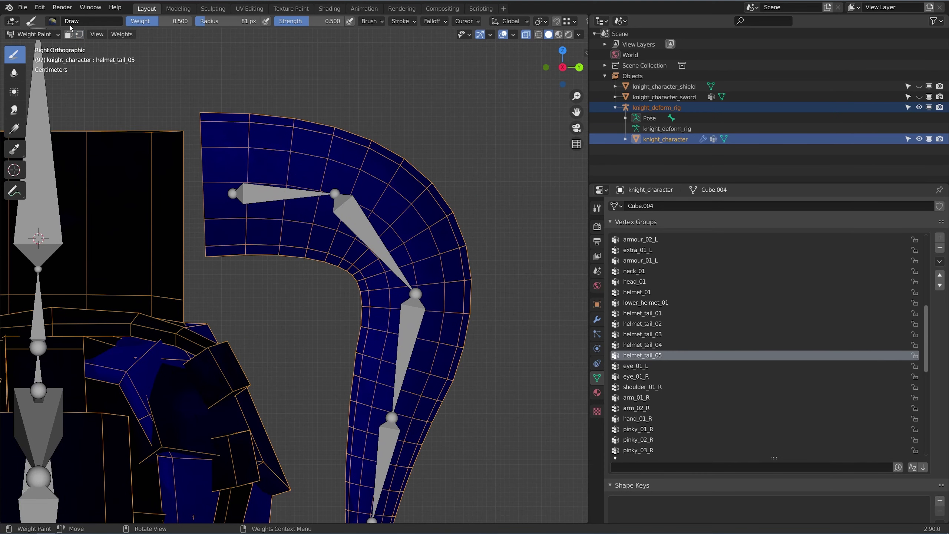
{"action": "key", "text": "v"}
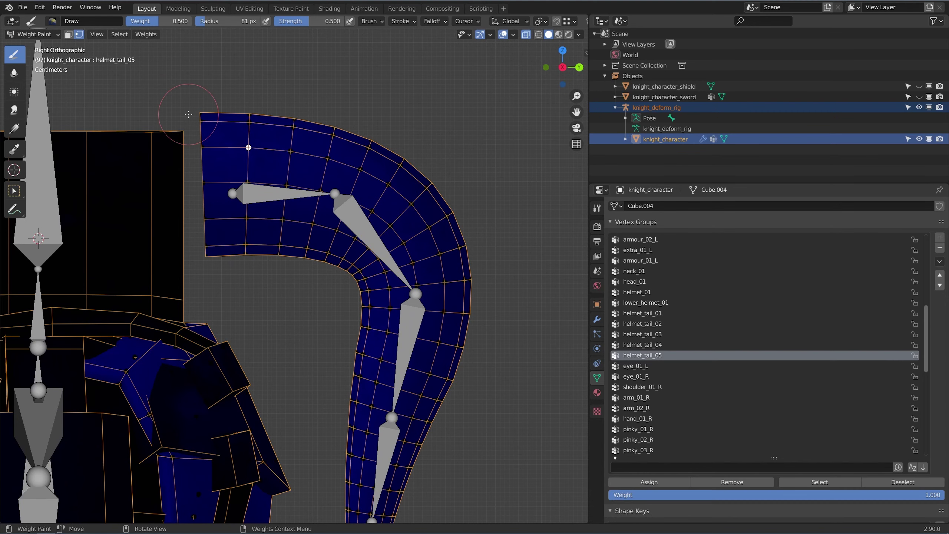
{"action": "key", "text": "v"}
{"action": "key", "text": "v"}
{"action": "key", "text": "v"}
{"action": "key", "text": "v"}
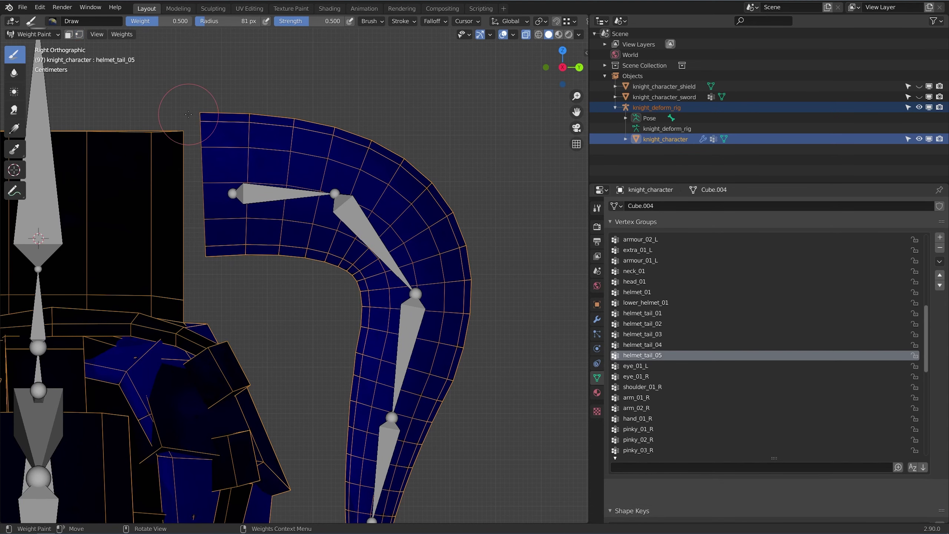
{"action": "key", "text": "v"}
{"action": "key", "text": "v"}
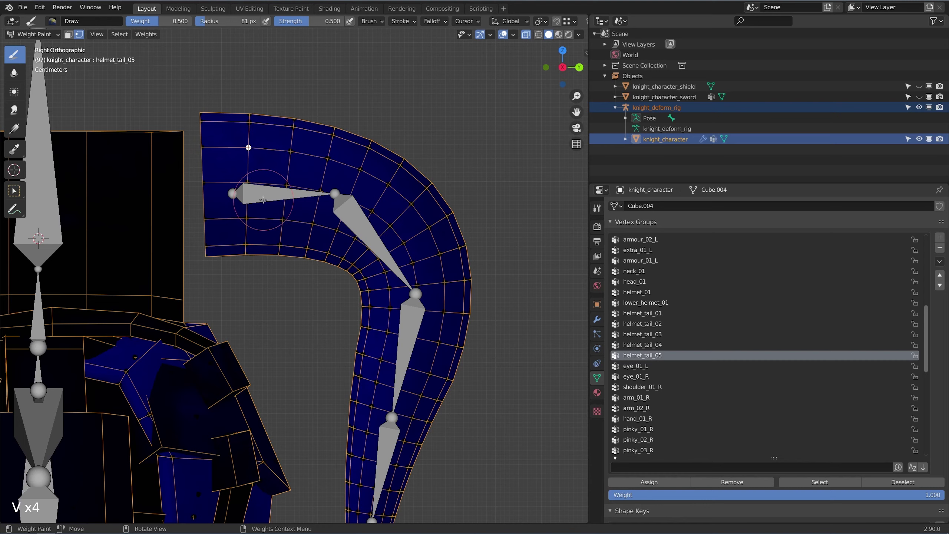
{"action": "key", "text": "v"}
{"action": "key", "text": "v"}
{"action": "key", "text": "v"}
{"action": "key", "text": "v"}
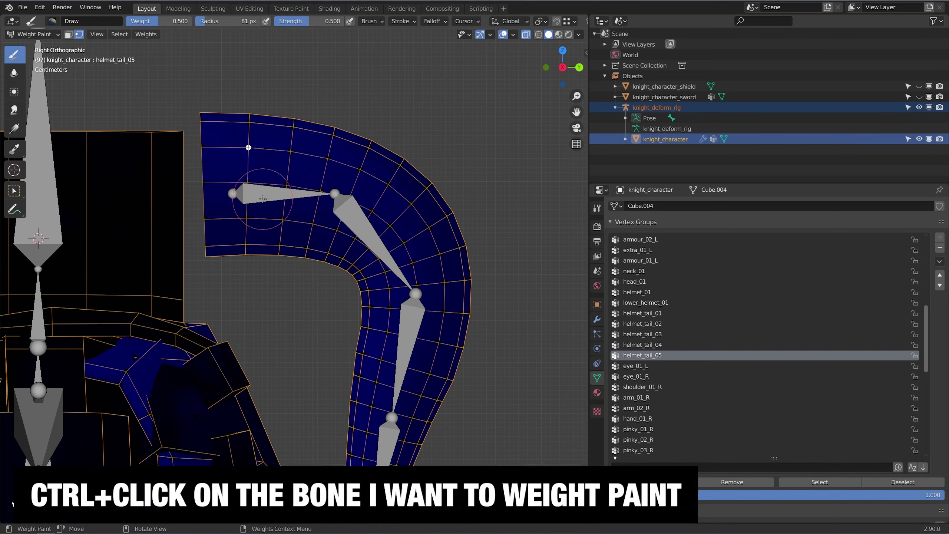
Turn off the vertex selection mask and select the tail bones in turn from helmet_tail_01 to helmet_tail_04.
{"action": "key", "text": "v"}
{"action": "left_click", "coordinate": [263, 198], "text": "ctrl"}
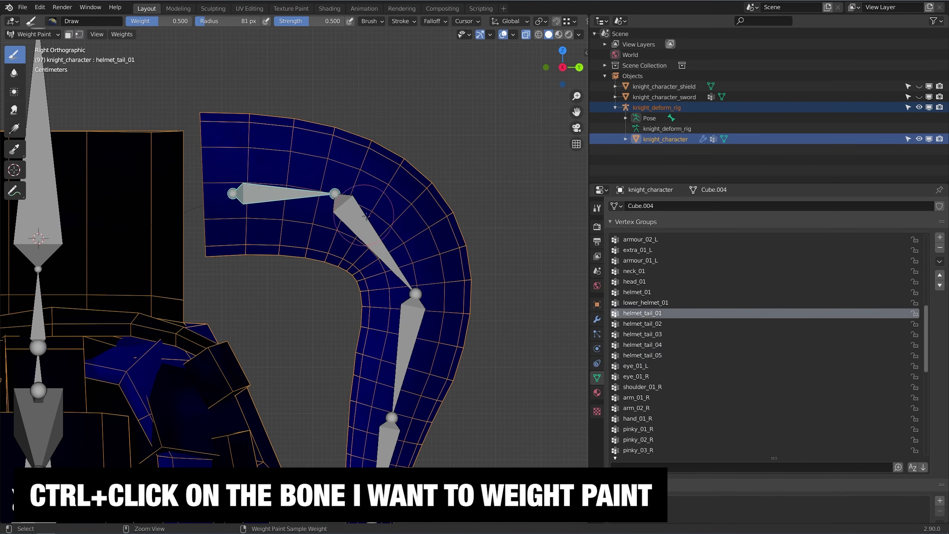
{"action": "left_click", "coordinate": [366, 217], "text": "ctrl"}
{"action": "left_click", "coordinate": [407, 337], "text": "ctrl"}
{"action": "left_click", "coordinate": [400, 447], "text": "ctrl"}
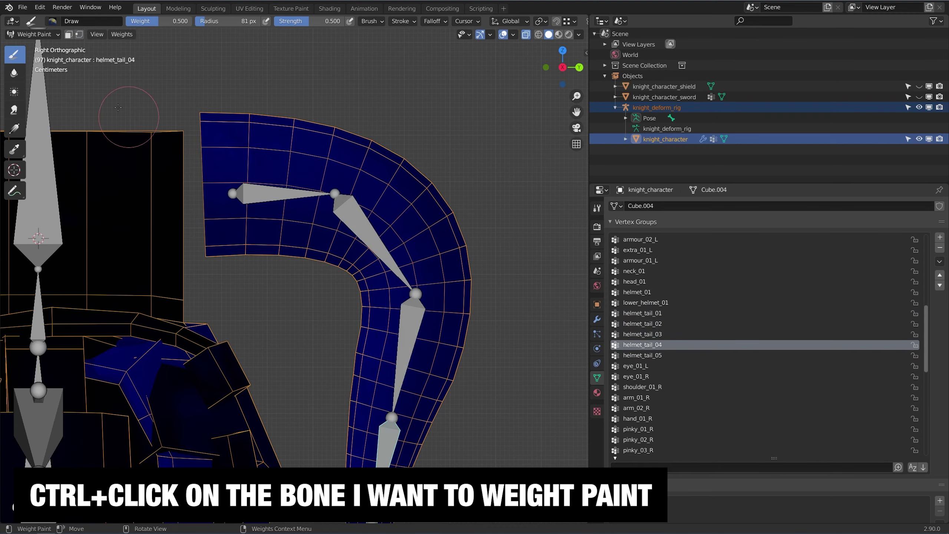
Turn on the vertex selection mask and select all vertices of the knight mesh.
{"action": "left_click", "coordinate": [79, 34]}
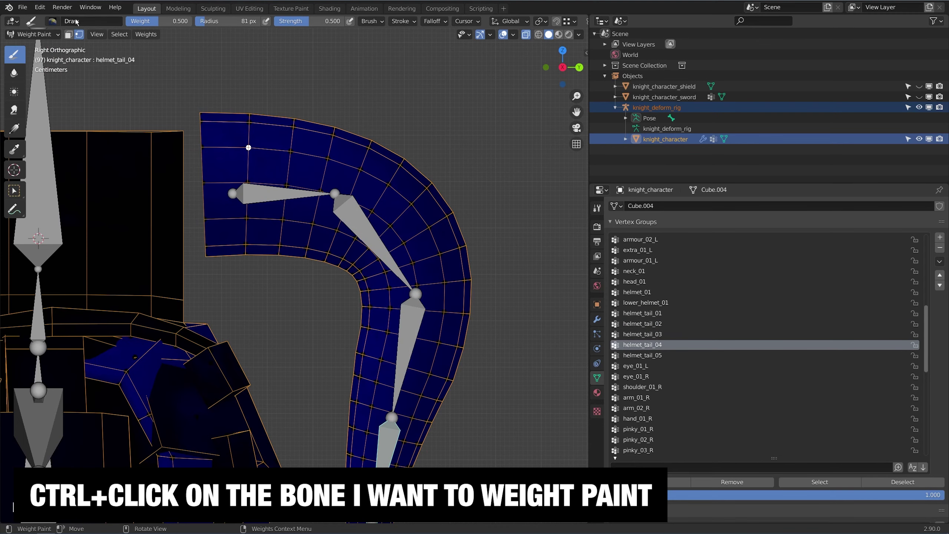
{"action": "key", "text": "a"}
{"action": "scroll", "coordinate": [265, 236], "scroll_direction": "down", "scroll_amount": 4}
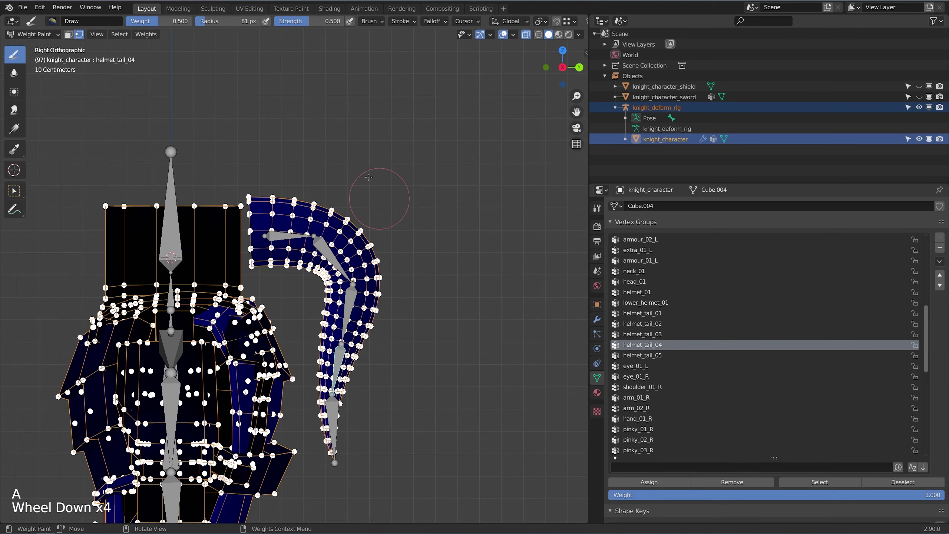
{"action": "scroll", "coordinate": [343, 235], "scroll_direction": "up", "scroll_amount": 4}
{"action": "scroll", "coordinate": [347, 187], "scroll_direction": "down", "scroll_amount": 4}
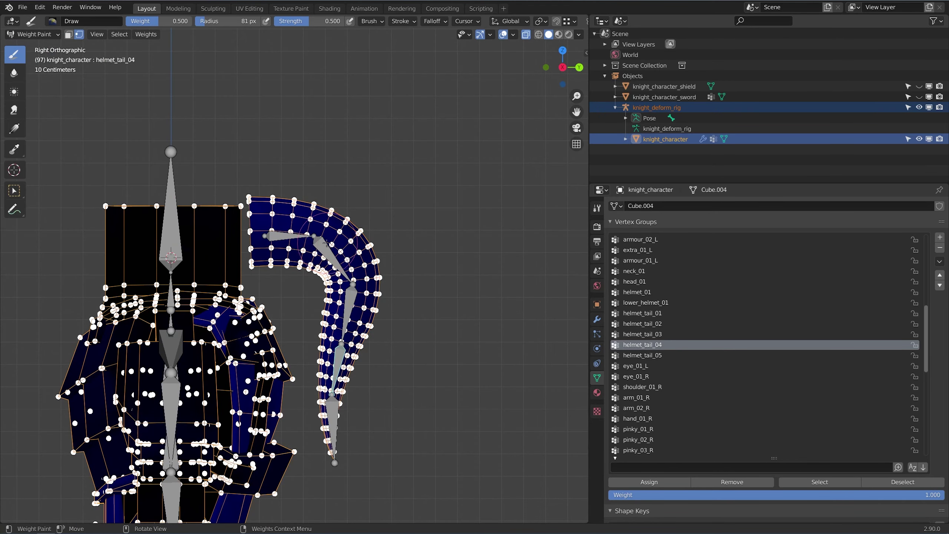
In Edit Mode with vertex selection, box-select the first three vertex columns at the base of the helmet tail.
{"action": "key", "text": "Tab"}
{"action": "scroll", "coordinate": [270, 280], "scroll_direction": "up", "scroll_amount": 2}
{"action": "key", "text": "1"}
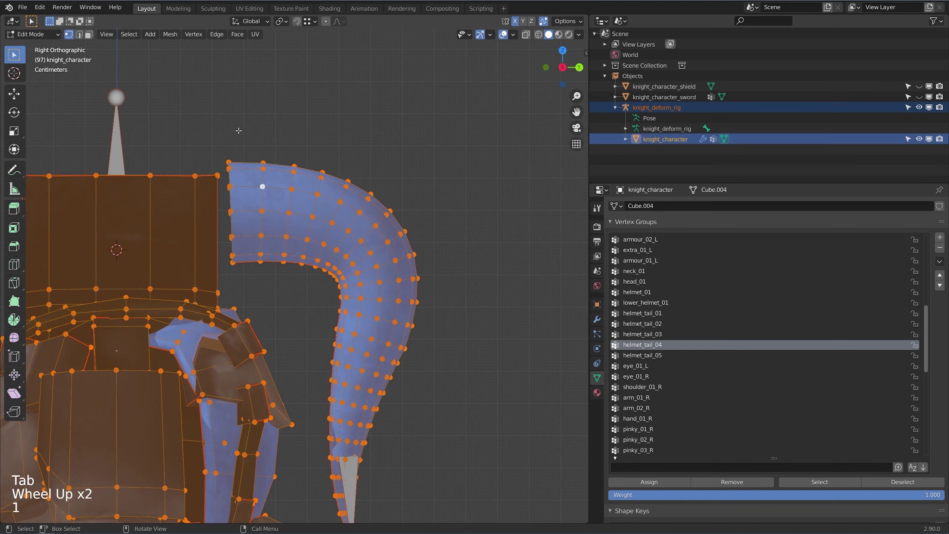
{"action": "left_click", "coordinate": [221, 127]}
{"action": "left_click_drag", "start_coordinate": [216, 137], "coordinate": [300, 267]}
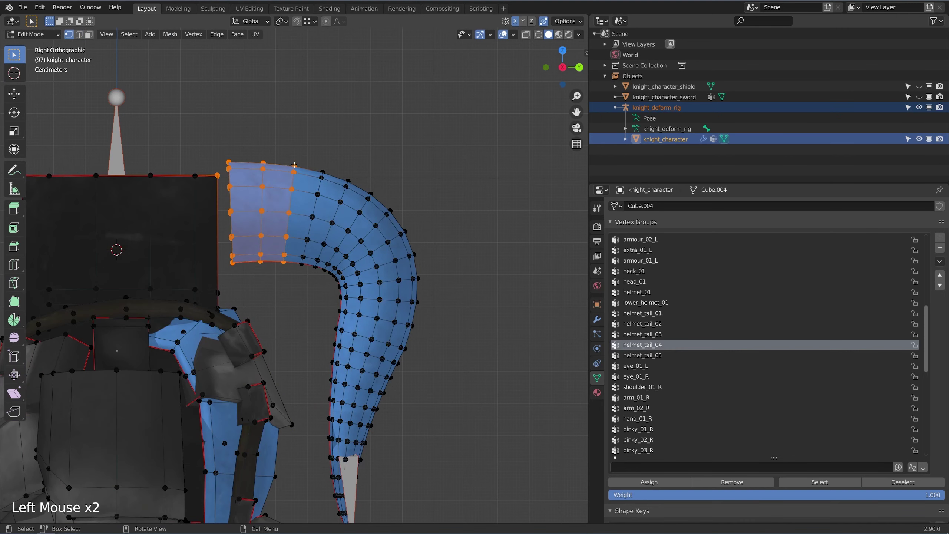
Return to Weight Paint mode with the vertex selection mask on.
{"action": "left_click", "coordinate": [47, 39]}
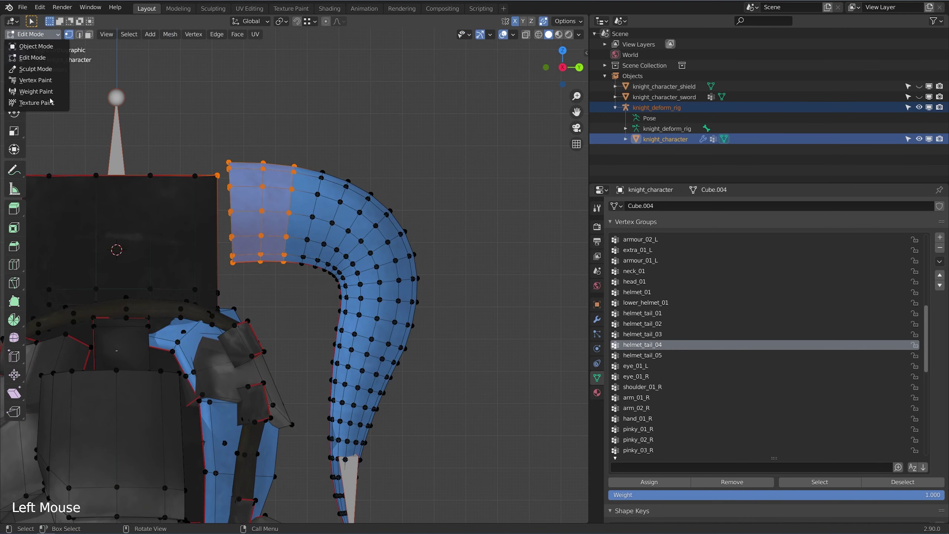
{"action": "left_click", "coordinate": [52, 103]}
{"action": "left_click", "coordinate": [34, 34]}
{"action": "left_click", "coordinate": [41, 97]}
{"action": "left_click", "coordinate": [43, 35]}
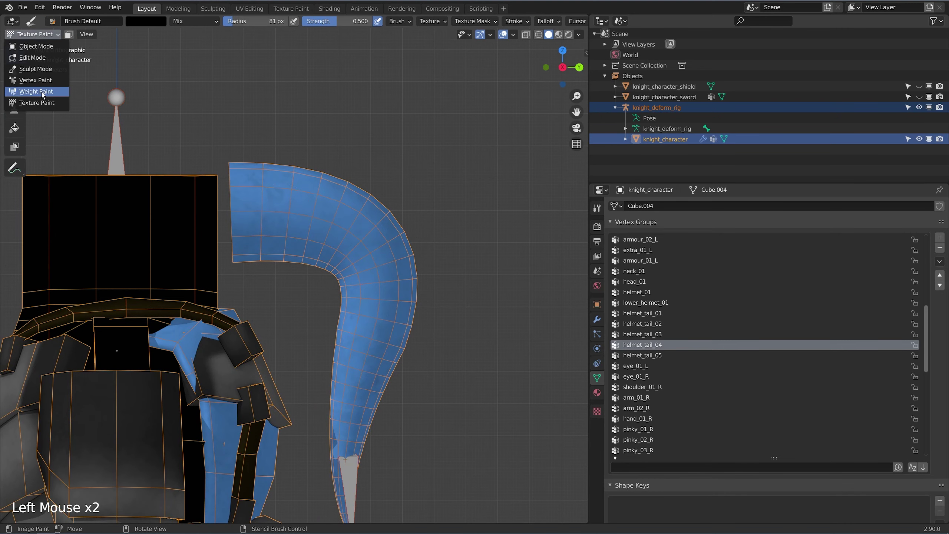
{"action": "left_click", "coordinate": [43, 89]}
{"action": "left_click", "coordinate": [78, 34]}
{"action": "left_click", "coordinate": [78, 35]}
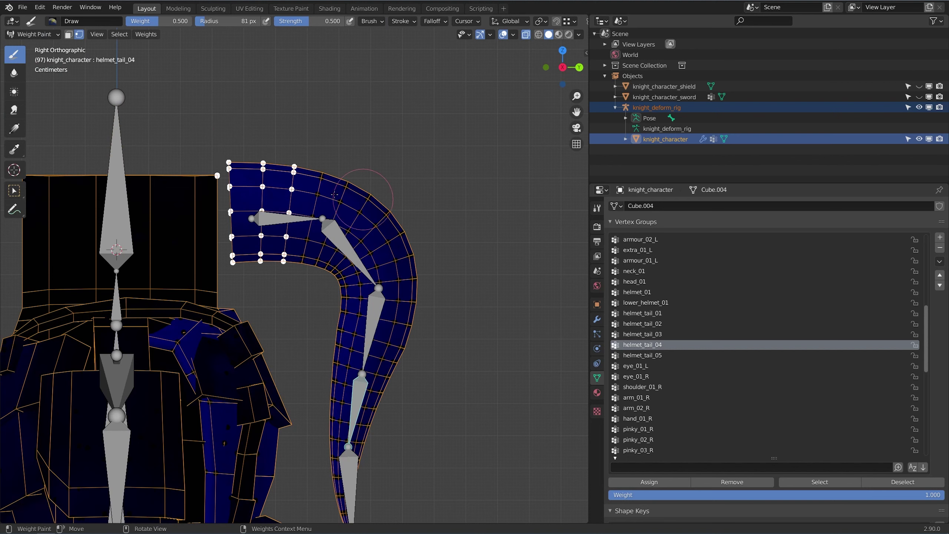
With the vertex selection mask off, select the helmet_tail_01 bone and paint its weight onto the base of the helmet tail.
{"action": "left_click", "coordinate": [79, 34]}
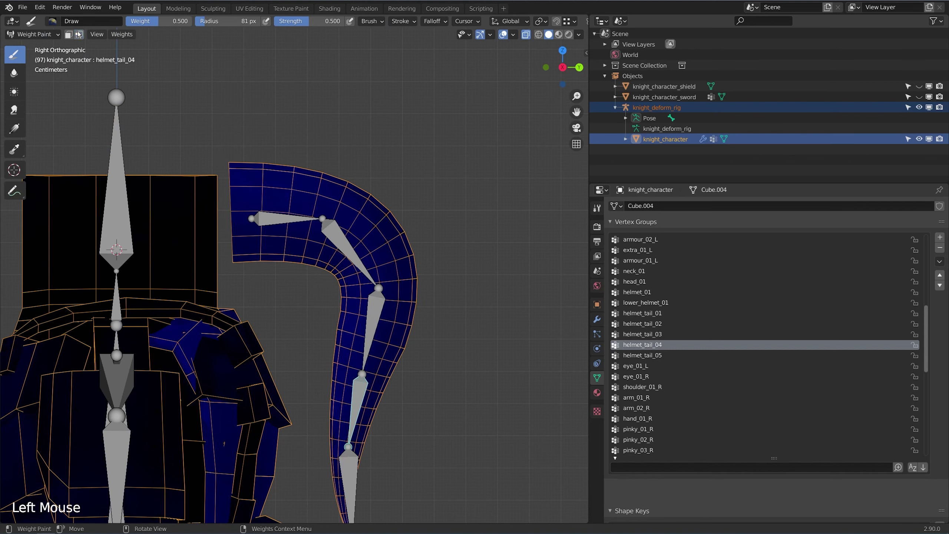
{"action": "left_click", "coordinate": [255, 219], "text": "ctrl"}
{"action": "middle_click_drag", "start_coordinate": [224, 205], "coordinate": [230, 222], "text": "shift"}
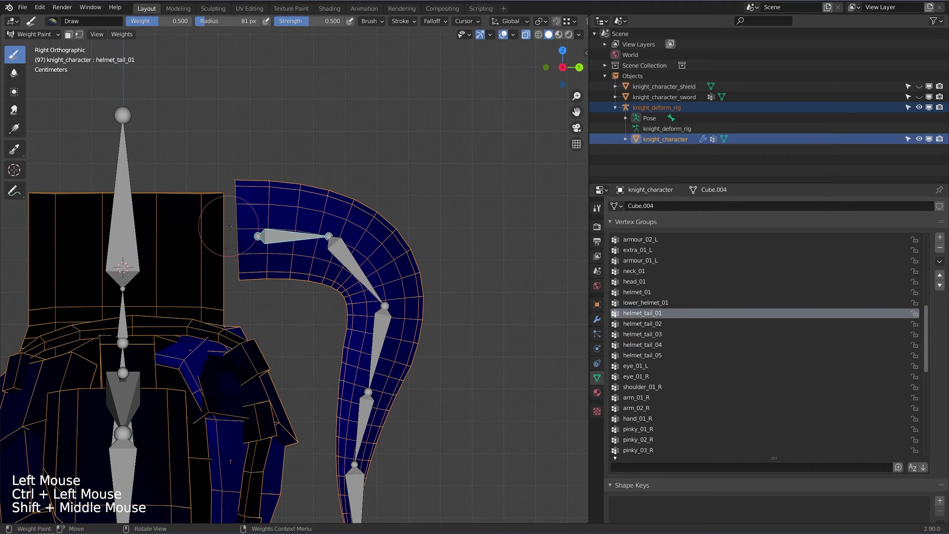
{"action": "left_click_drag", "start_coordinate": [249, 258], "coordinate": [258, 160]}
{"action": "scroll", "coordinate": [258, 161], "scroll_direction": "down", "scroll_amount": 3}
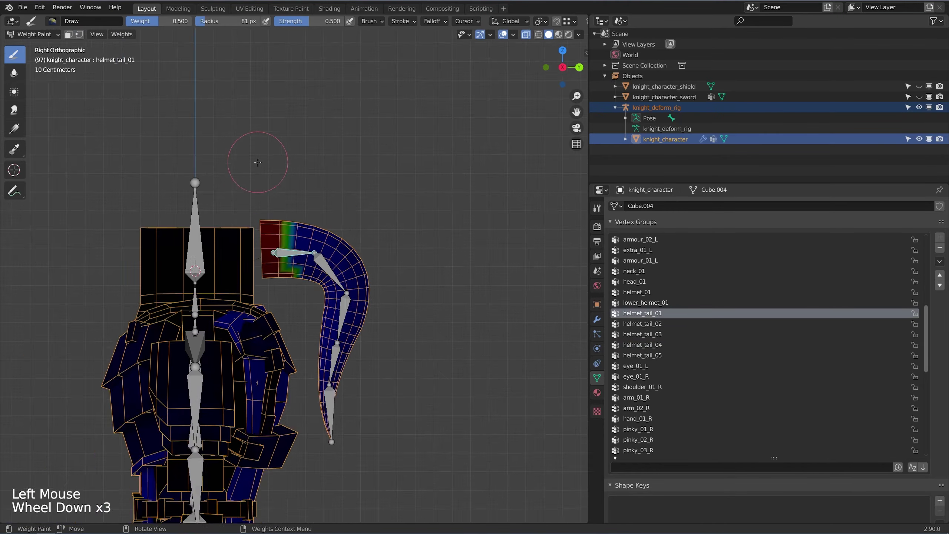
{"action": "mouse_move", "coordinate": [257, 161]}
{"action": "middle_mouse_down"}
{"action": "mouse_move", "coordinate": [302, 186]}
{"action": "mouse_move", "coordinate": [247, 179]}
{"action": "mouse_move", "coordinate": [231, 195]}
{"action": "mouse_move", "coordinate": [265, 188]}
{"action": "mouse_move", "coordinate": [266, 165]}
{"action": "middle_mouse_up"}
{"action": "scroll", "coordinate": [266, 188], "scroll_direction": "up", "scroll_amount": 1}
{"action": "scroll", "coordinate": [266, 188], "scroll_direction": "up", "scroll_amount": 1}
{"action": "scroll", "coordinate": [267, 165], "scroll_direction": "down", "scroll_amount": 1}
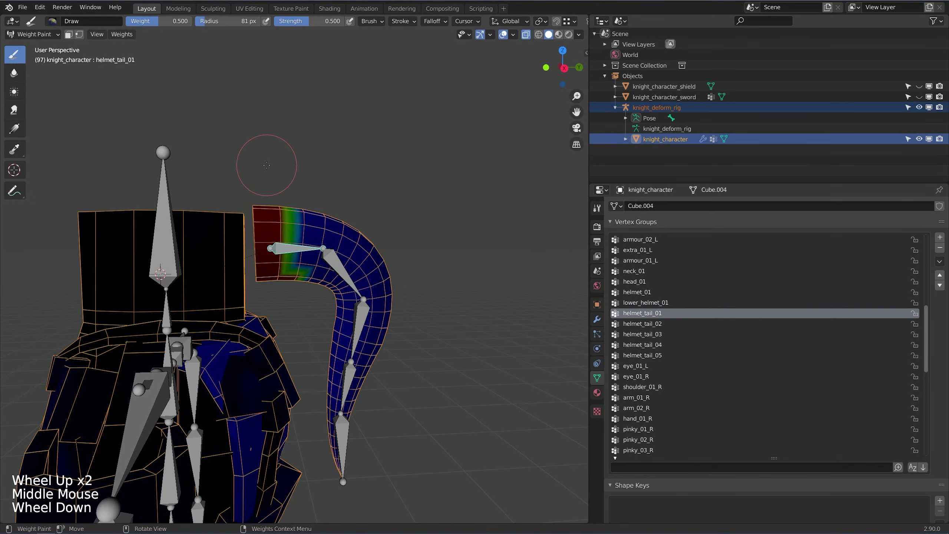
Show the Draw brush's tool settings at a wider size and collapse the Advanced, Stroke, Falloff and Cursor sections.
{"action": "key", "text": "n"}
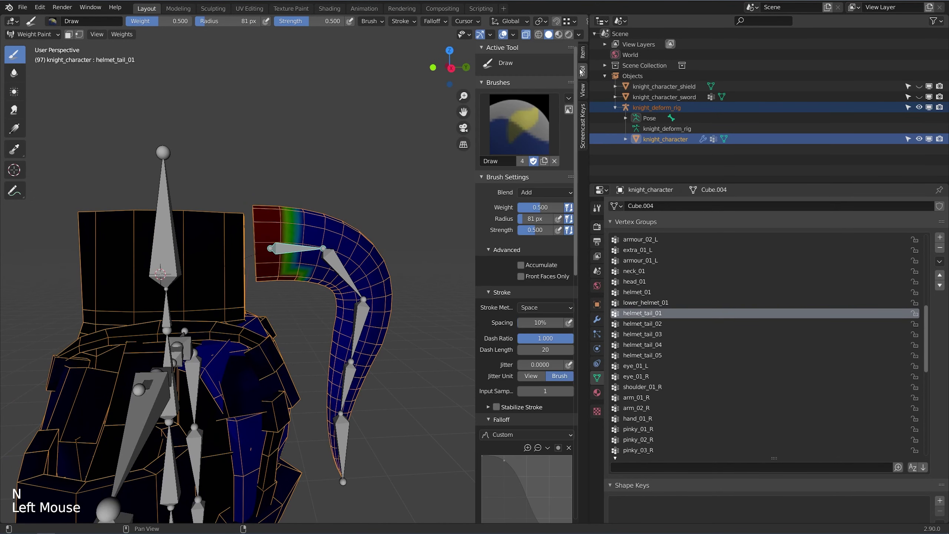
{"action": "left_click_drag", "start_coordinate": [476, 145], "coordinate": [408, 168]}
{"action": "left_click", "coordinate": [429, 294]}
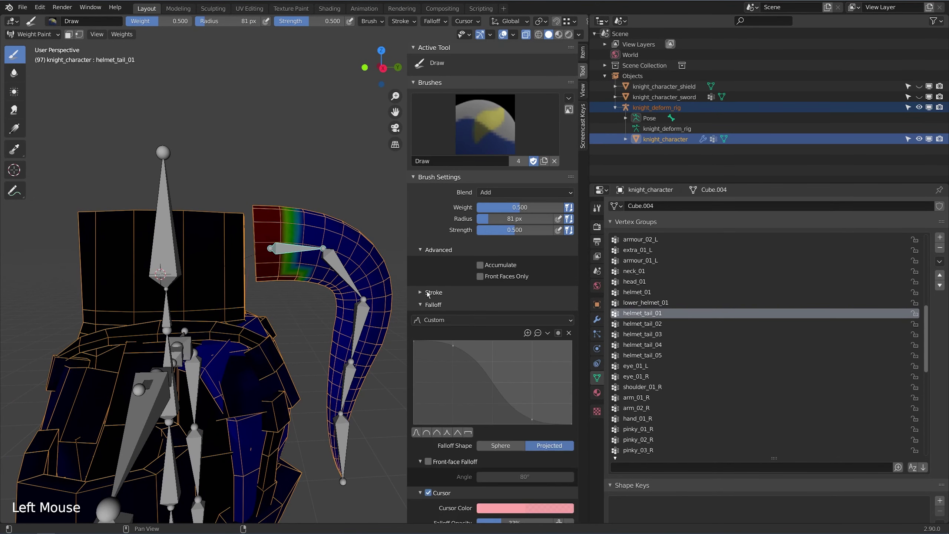
{"action": "left_click", "coordinate": [432, 250]}
{"action": "left_click", "coordinate": [433, 274]}
{"action": "left_click", "coordinate": [444, 287]}
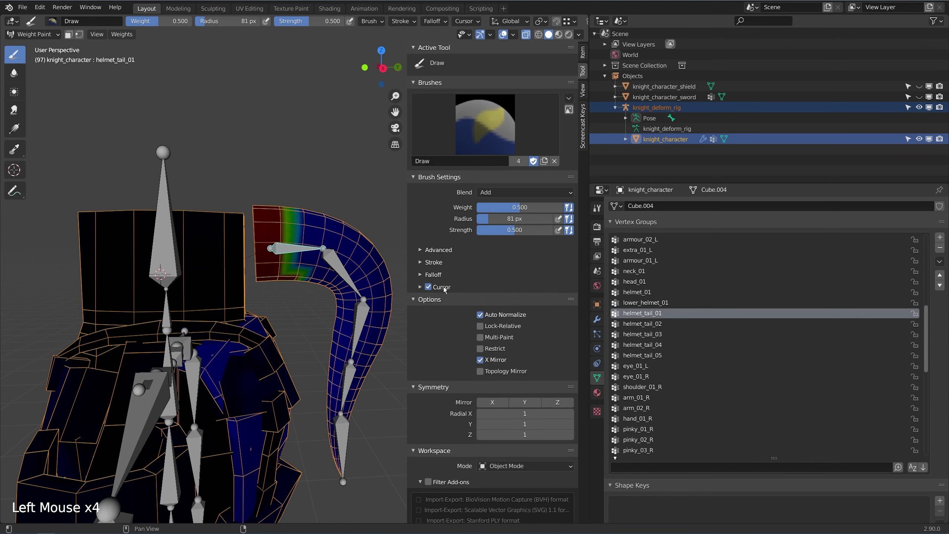
In the side view of the helmet tail, toggle the Auto Normalize option off and back on.
{"action": "key", "text": "KP_1"}
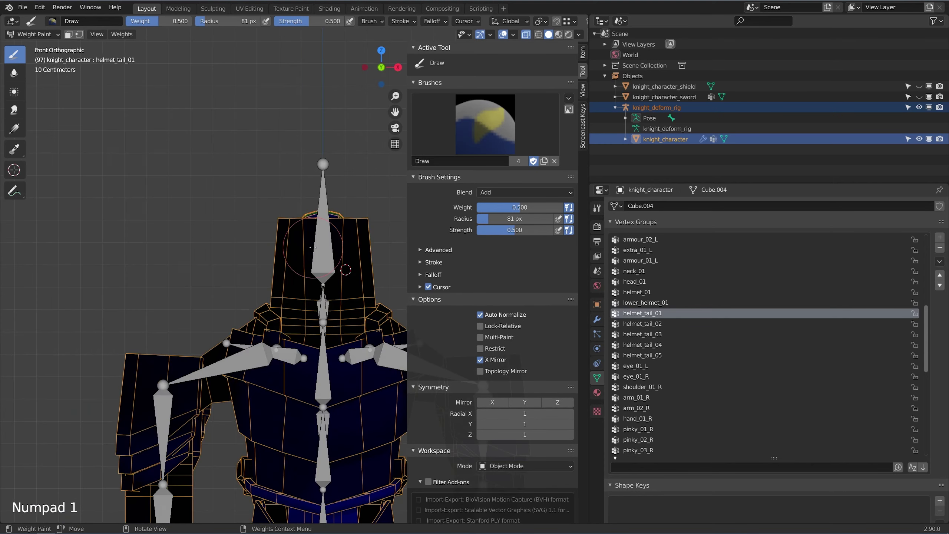
{"action": "key", "text": "KP_3"}
{"action": "scroll", "coordinate": [312, 249], "scroll_direction": "up", "scroll_amount": 1}
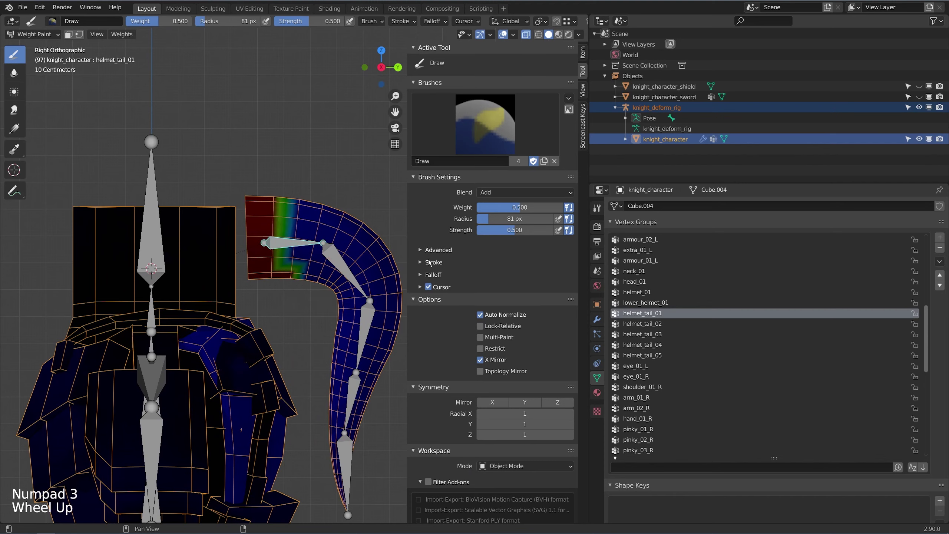
{"action": "middle_click_drag", "start_coordinate": [306, 275], "coordinate": [293, 274], "text": "shift"}
{"action": "scroll", "coordinate": [434, 343], "scroll_direction": "down", "scroll_amount": 8}
{"action": "scroll", "coordinate": [434, 343], "scroll_direction": "up", "scroll_amount": 2}
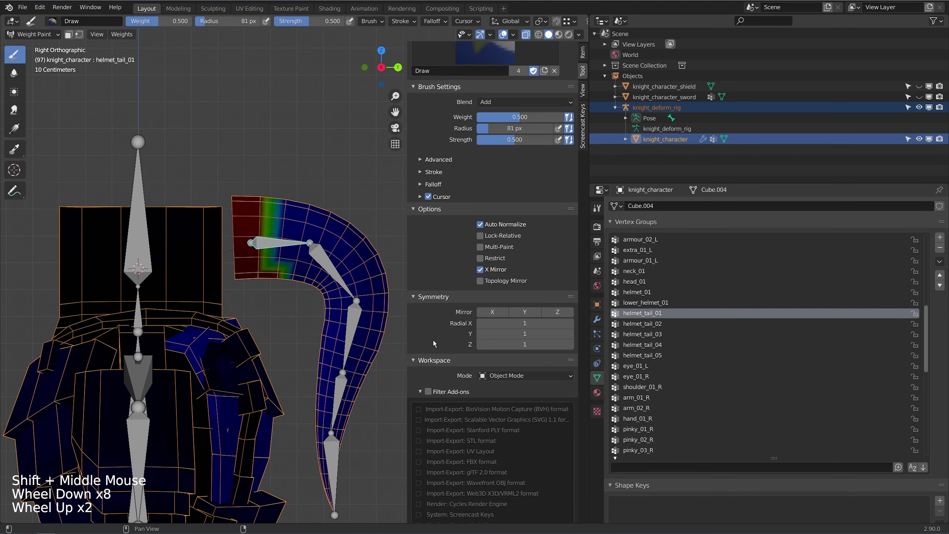
{"action": "double_click", "coordinate": [483, 223]}
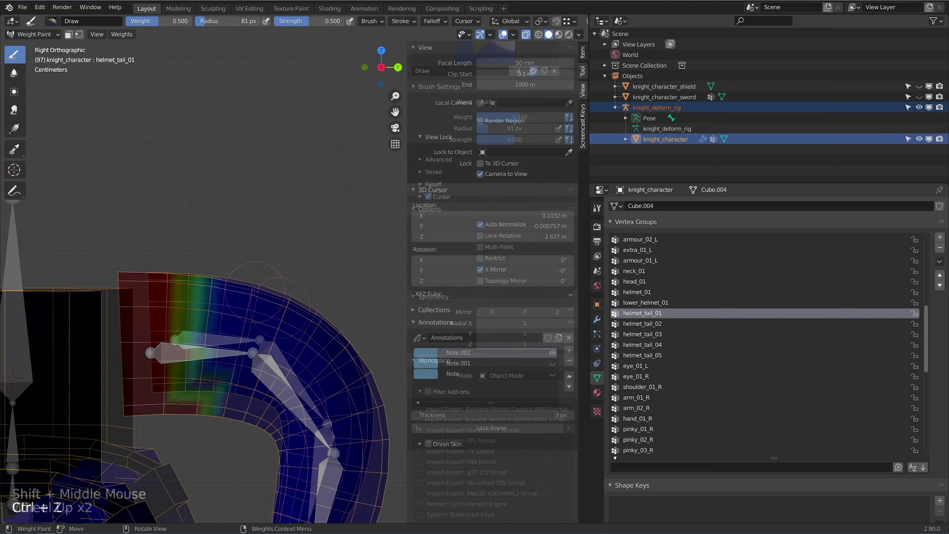
Annotate a circled vertex above the first tail joint with arrows to the first two tail bones, writing .5 for each bone.
{"action": "key", "text": "d"}
{"action": "mouse_move", "coordinate": [249, 276]}
{"action": "left_mouse_down"}
{"action": "mouse_move", "coordinate": [209, 341]}
{"action": "mouse_move", "coordinate": [221, 340]}
{"action": "mouse_move", "coordinate": [189, 177]}
{"action": "mouse_move", "coordinate": [205, 172]}
{"action": "left_mouse_up"}
{"action": "key", "text": "d"}
{"action": "left_click", "coordinate": [182, 198]}
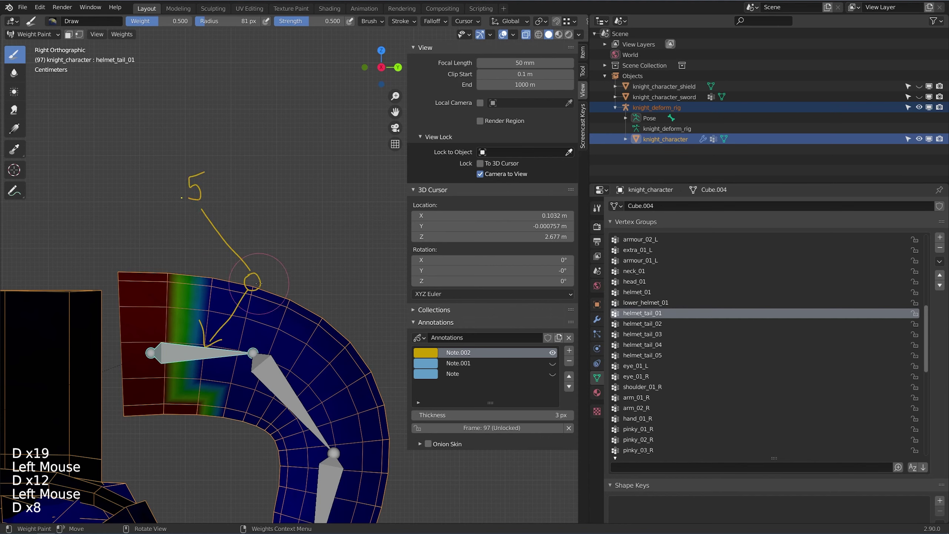
{"action": "left_click_drag", "start_coordinate": [262, 293], "coordinate": [283, 348]}
{"action": "left_click", "coordinate": [292, 190]}
{"action": "left_click_drag", "start_coordinate": [298, 192], "coordinate": [310, 169]}
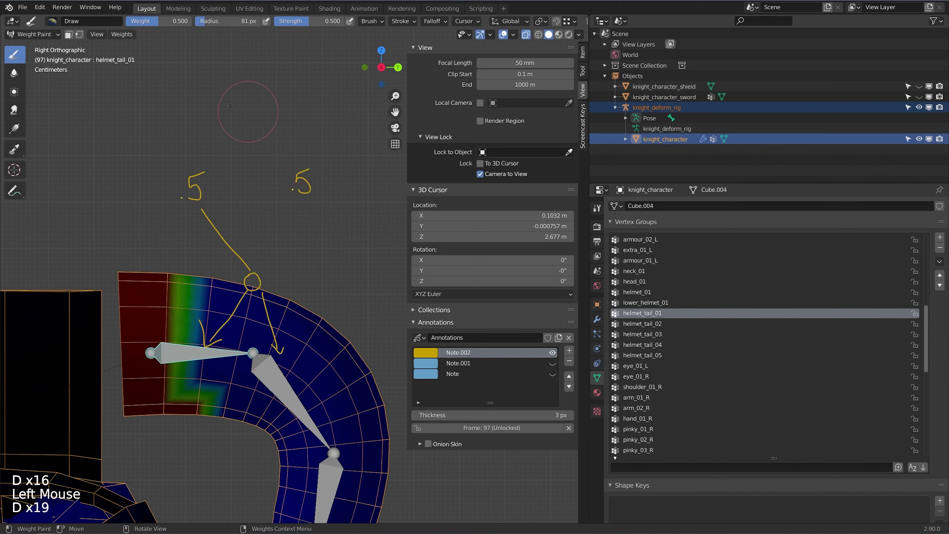
Annotate a circled 1 above the two .5 labels and draw a line joining the second .5 to the circled vertex.
{"action": "left_click_drag", "start_coordinate": [240, 70], "coordinate": [240, 110]}
{"action": "mouse_move", "coordinate": [234, 60]}
{"action": "left_mouse_down"}
{"action": "mouse_move", "coordinate": [217, 113]}
{"action": "mouse_move", "coordinate": [262, 111]}
{"action": "left_mouse_up"}
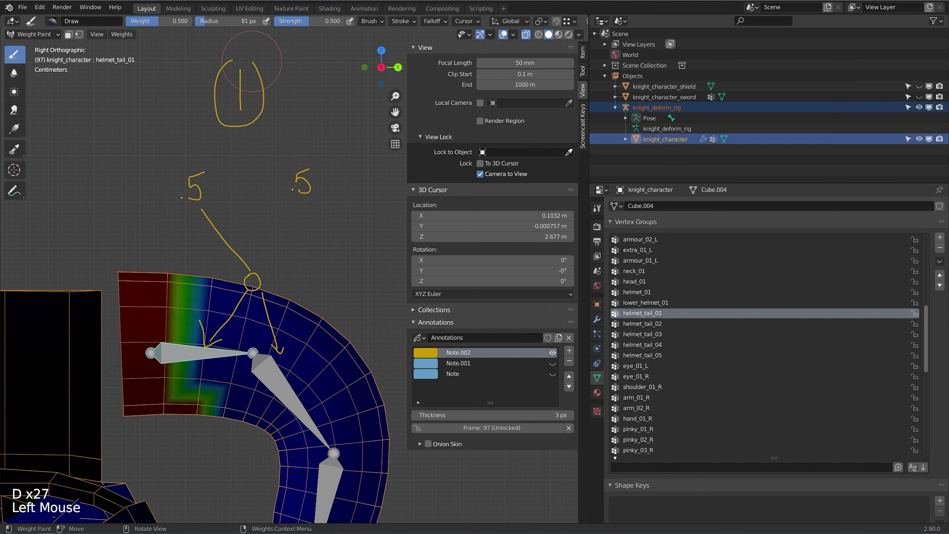
{"action": "left_click_drag", "start_coordinate": [259, 267], "coordinate": [289, 205]}
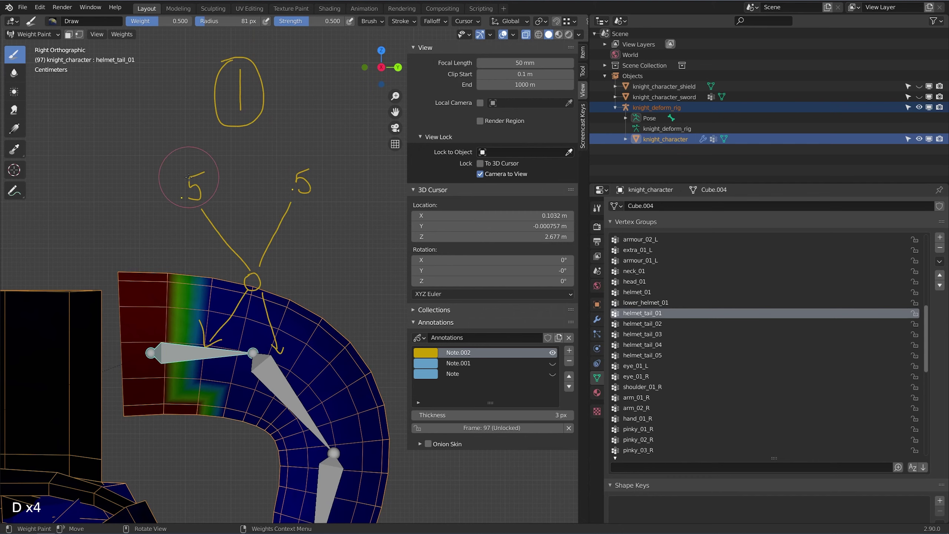
Cross out both annotated .5 values and write .7 beside the first and .3 beside the second.
{"action": "left_click_drag", "start_coordinate": [212, 172], "coordinate": [188, 207]}
{"action": "left_click_drag", "start_coordinate": [181, 173], "coordinate": [202, 197]}
{"action": "mouse_move", "coordinate": [140, 196]}
{"action": "left_mouse_down"}
{"action": "mouse_move", "coordinate": [160, 175]}
{"action": "mouse_move", "coordinate": [153, 199]}
{"action": "left_mouse_up"}
{"action": "mouse_move", "coordinate": [320, 167]}
{"action": "left_mouse_down"}
{"action": "mouse_move", "coordinate": [290, 193]}
{"action": "mouse_move", "coordinate": [310, 193]}
{"action": "left_mouse_up"}
{"action": "left_click", "coordinate": [335, 191]}
{"action": "left_click_drag", "start_coordinate": [343, 166], "coordinate": [348, 186]}
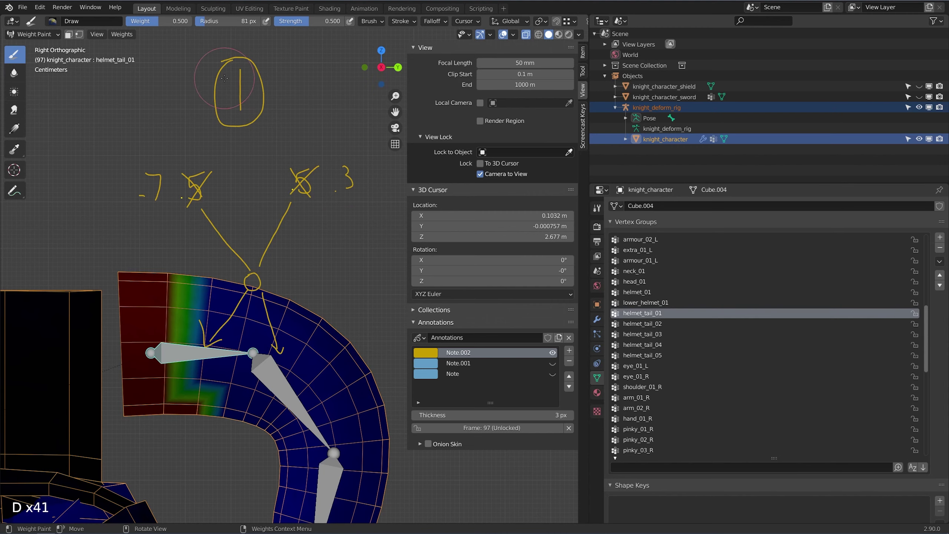
Amend the handwritten weights to 2.7 and 1.3, and hide the yellow annotation layer.
{"action": "left_click", "coordinate": [583, 71]}
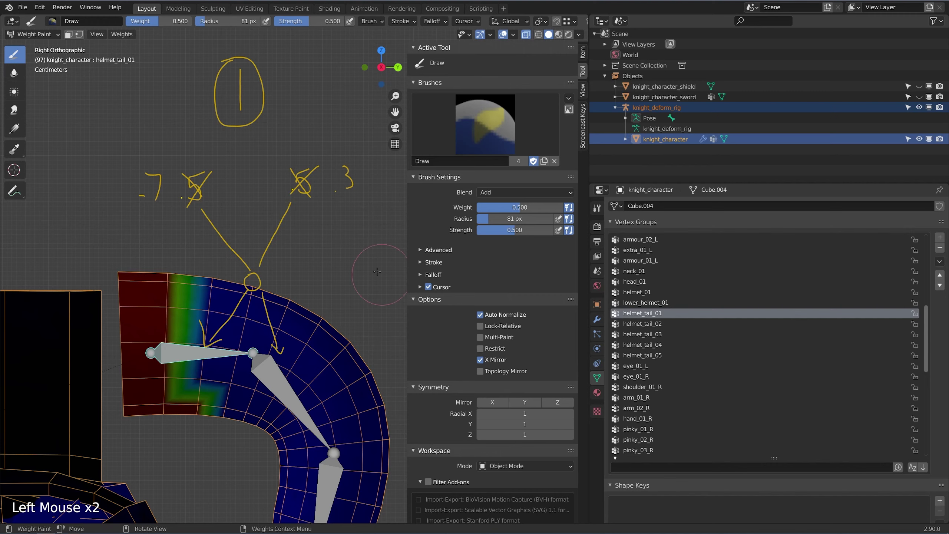
{"action": "left_click_drag", "start_coordinate": [326, 170], "coordinate": [325, 193]}
{"action": "left_click_drag", "start_coordinate": [121, 173], "coordinate": [143, 196]}
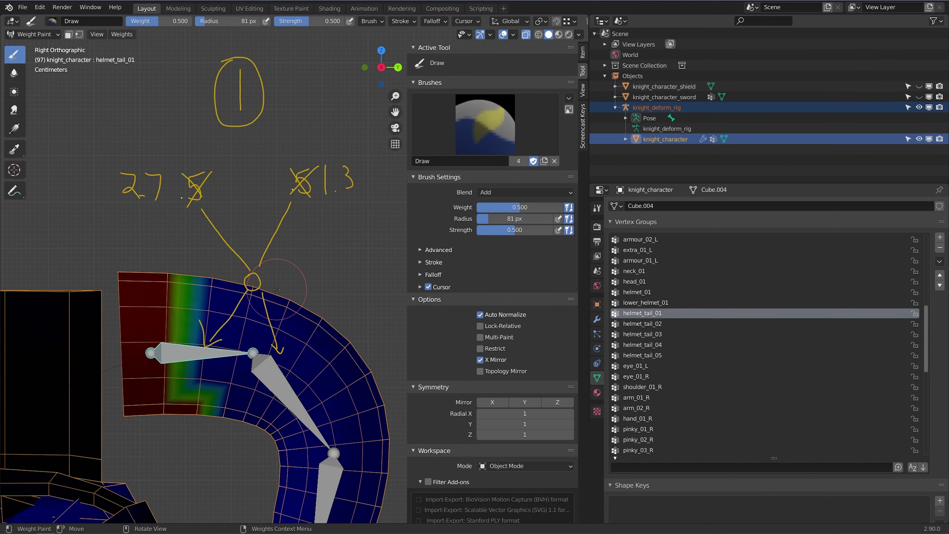
{"action": "left_click", "coordinate": [583, 90]}
{"action": "left_click", "coordinate": [553, 353]}
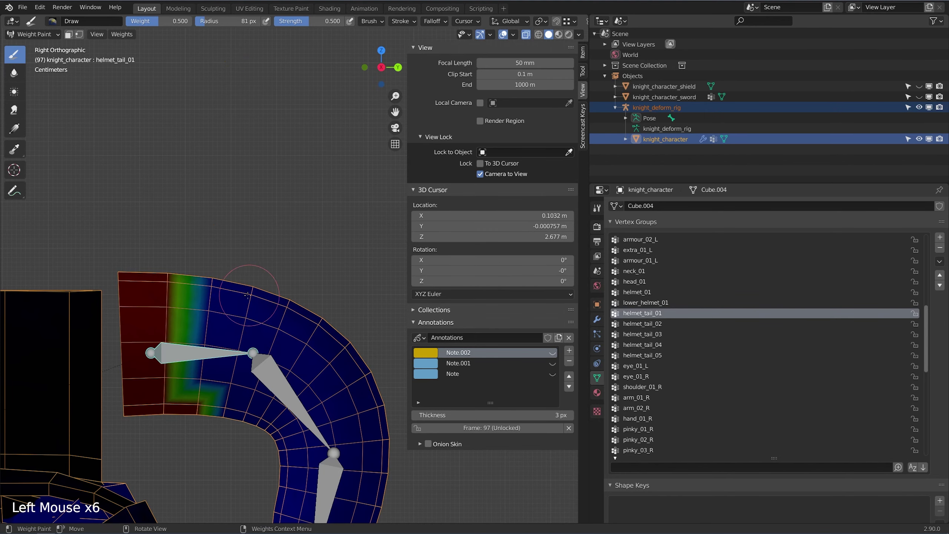
{"action": "scroll", "coordinate": [248, 295], "scroll_direction": "down", "scroll_amount": 2}
{"action": "scroll", "coordinate": [257, 287], "scroll_direction": "up", "scroll_amount": 2}
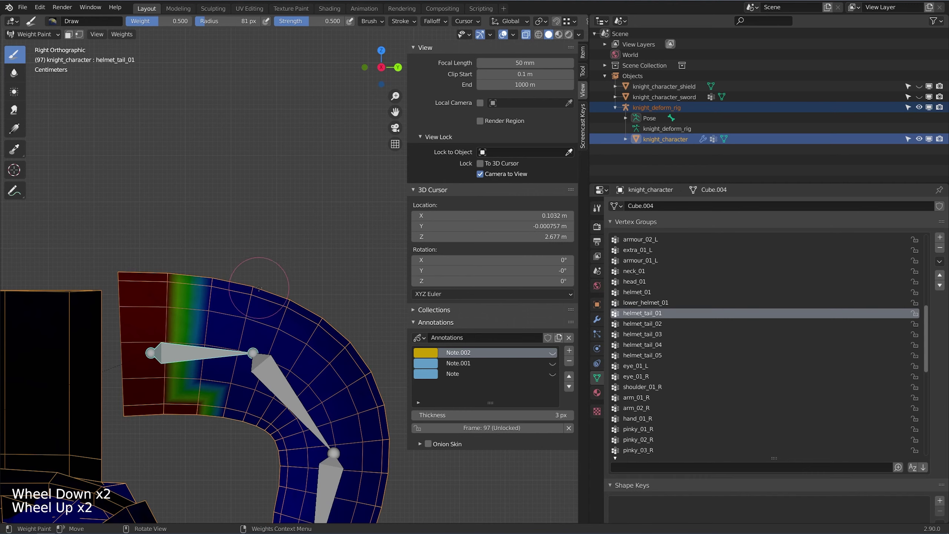
Add a new annotation layer and set its colour to orange.
{"action": "key", "text": "d"}
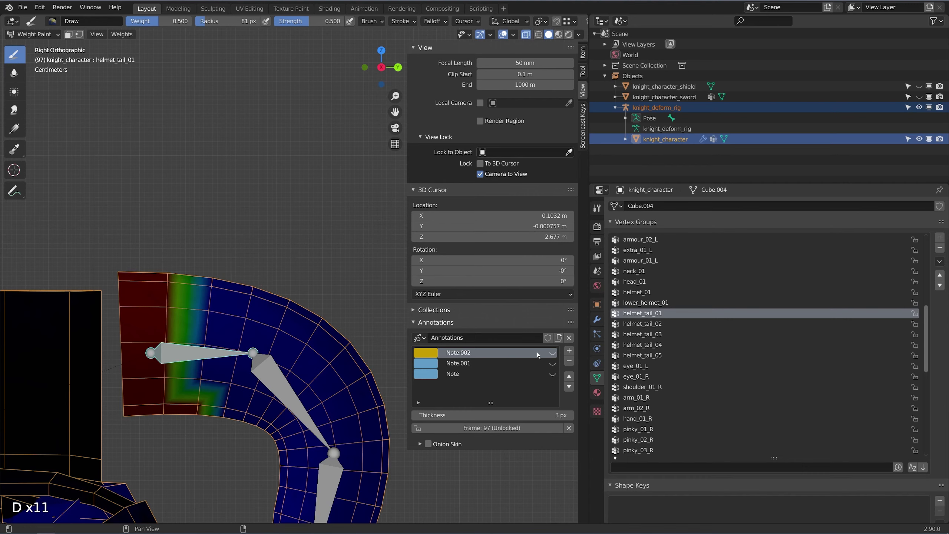
{"action": "left_click", "coordinate": [568, 351]}
{"action": "left_click", "coordinate": [425, 353]}
{"action": "left_click_drag", "start_coordinate": [467, 270], "coordinate": [445, 280]}
Sketch a bent corner with an inner curve and direction arrows above the tail in orange, and hide that annotation layer.
{"action": "key", "text": "d"}
{"action": "left_click_drag", "start_coordinate": [161, 98], "coordinate": [235, 183]}
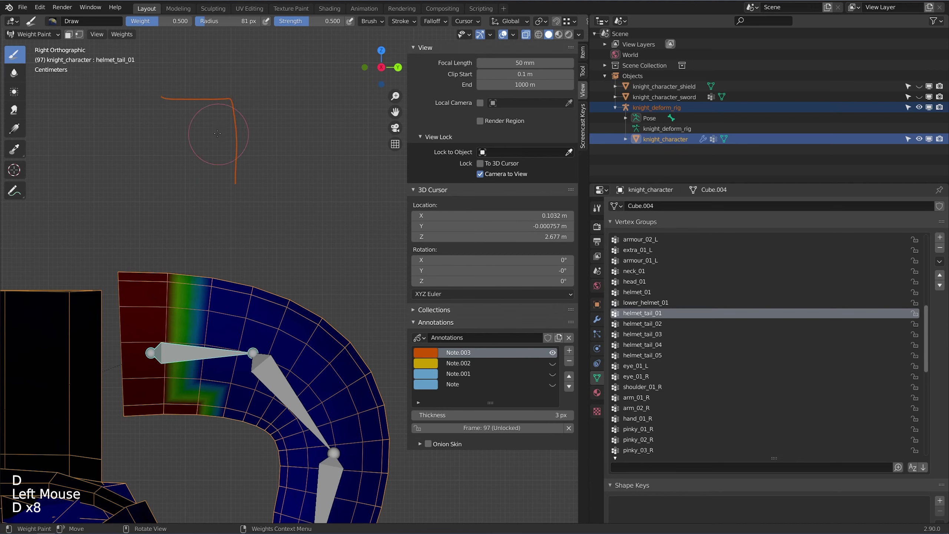
{"action": "left_click_drag", "start_coordinate": [210, 129], "coordinate": [213, 187]}
{"action": "left_click_drag", "start_coordinate": [206, 136], "coordinate": [143, 122]}
{"action": "mouse_move", "coordinate": [190, 81]}
{"action": "left_mouse_down"}
{"action": "mouse_move", "coordinate": [251, 80]}
{"action": "mouse_move", "coordinate": [239, 87]}
{"action": "mouse_move", "coordinate": [274, 101]}
{"action": "mouse_move", "coordinate": [263, 147]}
{"action": "mouse_move", "coordinate": [263, 135]}
{"action": "left_mouse_up"}
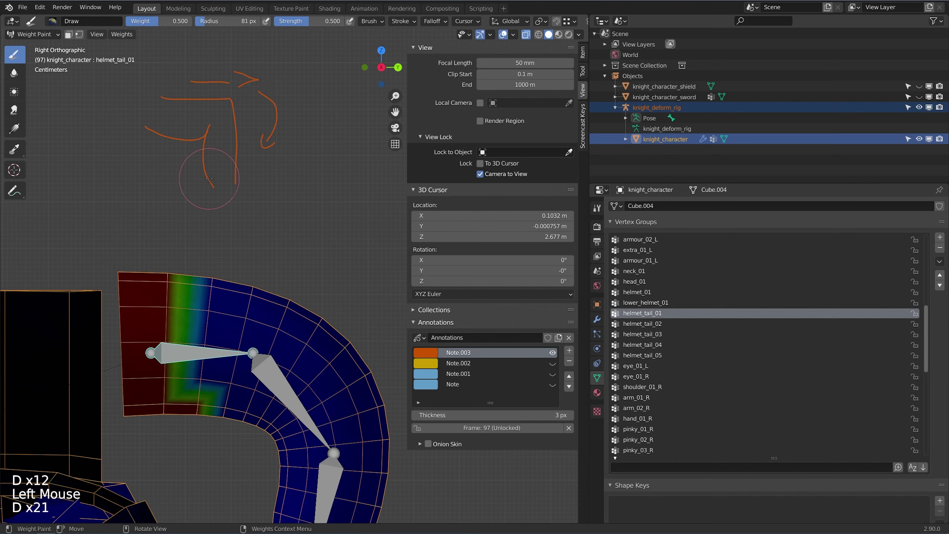
{"action": "mouse_move", "coordinate": [163, 165]}
{"action": "left_mouse_down"}
{"action": "mouse_move", "coordinate": [228, 200]}
{"action": "mouse_move", "coordinate": [148, 191]}
{"action": "mouse_move", "coordinate": [173, 198]}
{"action": "left_mouse_up"}
{"action": "left_click_drag", "start_coordinate": [166, 95], "coordinate": [144, 89]}
{"action": "left_click_drag", "start_coordinate": [153, 136], "coordinate": [76, 144]}
{"action": "left_click", "coordinate": [553, 352]}
{"action": "middle_click_drag", "start_coordinate": [318, 262], "coordinate": [369, 209], "text": "shift"}
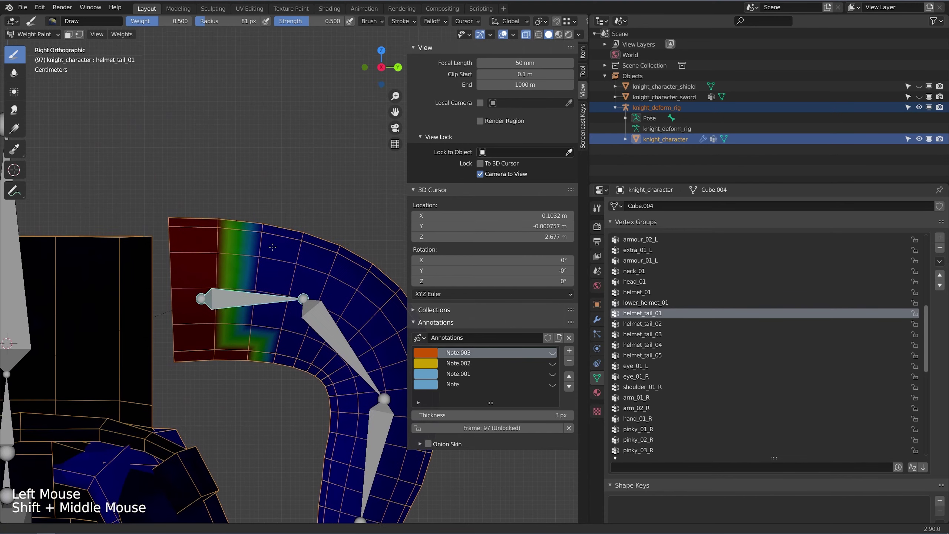
Return to the brush tool settings and toggle the X Mirror option off and back on.
{"action": "left_click", "coordinate": [581, 70]}
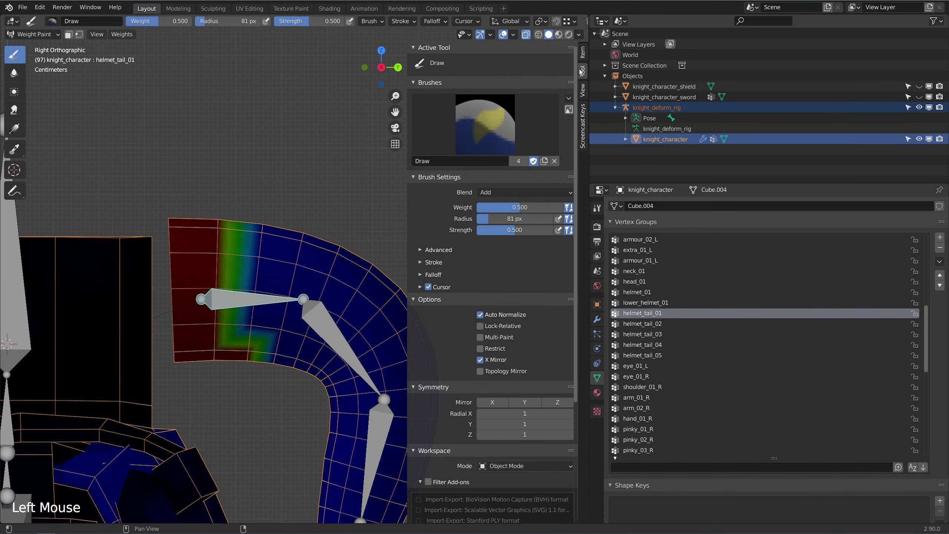
{"action": "scroll", "coordinate": [460, 314], "scroll_direction": "down", "scroll_amount": 3}
{"action": "scroll", "coordinate": [485, 337], "scroll_direction": "up", "scroll_amount": 2}
{"action": "double_click", "coordinate": [497, 344]}
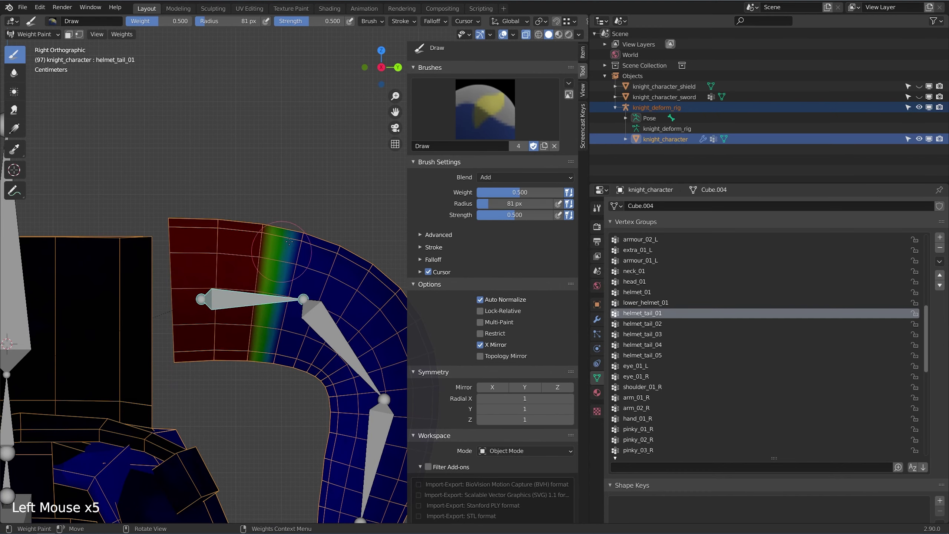
Paint helmet_tail_01 weight over the rest of the helmet tail, down to its tip.
{"action": "scroll", "coordinate": [263, 372], "scroll_direction": "down", "scroll_amount": 1}
{"action": "middle_click_drag", "start_coordinate": [263, 372], "coordinate": [241, 291]}
{"action": "scroll", "coordinate": [241, 291], "scroll_direction": "up", "scroll_amount": 1}
{"action": "key", "text": "KP_1"}
{"action": "key", "text": "KP_3"}
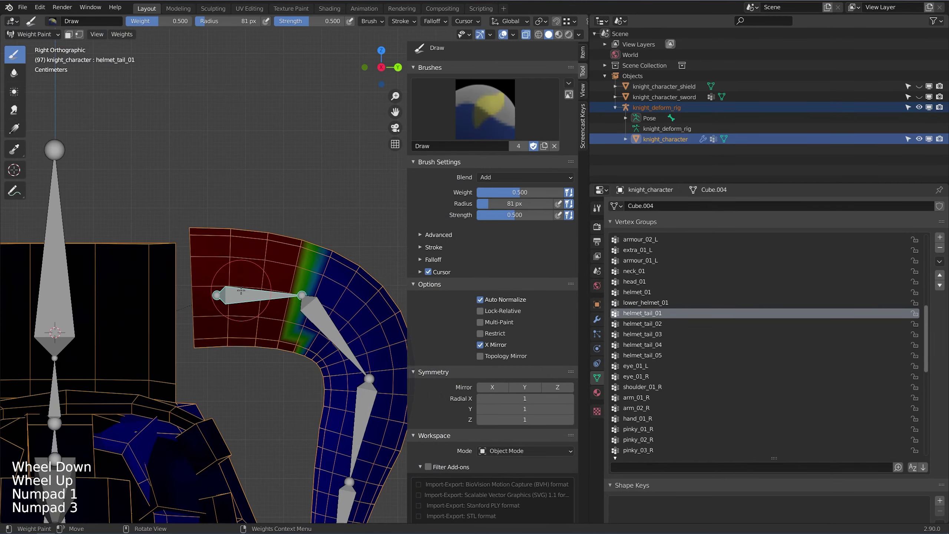
{"action": "middle_click_drag", "start_coordinate": [312, 307], "coordinate": [263, 193], "text": "shift"}
{"action": "scroll", "coordinate": [262, 193], "scroll_direction": "down", "scroll_amount": 3}
{"action": "scroll", "coordinate": [262, 193], "scroll_direction": "up", "scroll_amount": 2}
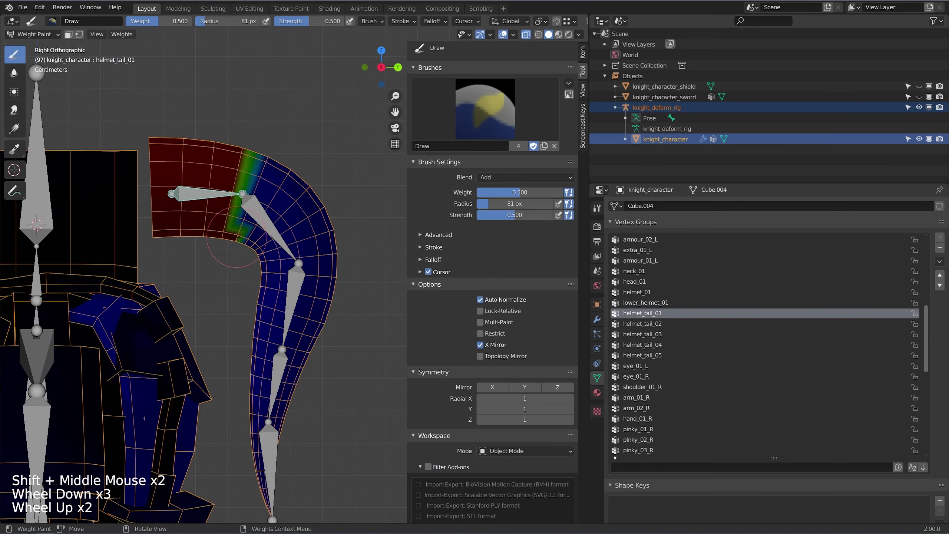
{"action": "mouse_move", "coordinate": [303, 159]}
{"action": "left_mouse_down"}
{"action": "mouse_move", "coordinate": [290, 411]}
{"action": "mouse_move", "coordinate": [286, 322]}
{"action": "mouse_move", "coordinate": [268, 486]}
{"action": "mouse_move", "coordinate": [276, 422]}
{"action": "mouse_move", "coordinate": [294, 422]}
{"action": "left_mouse_up"}
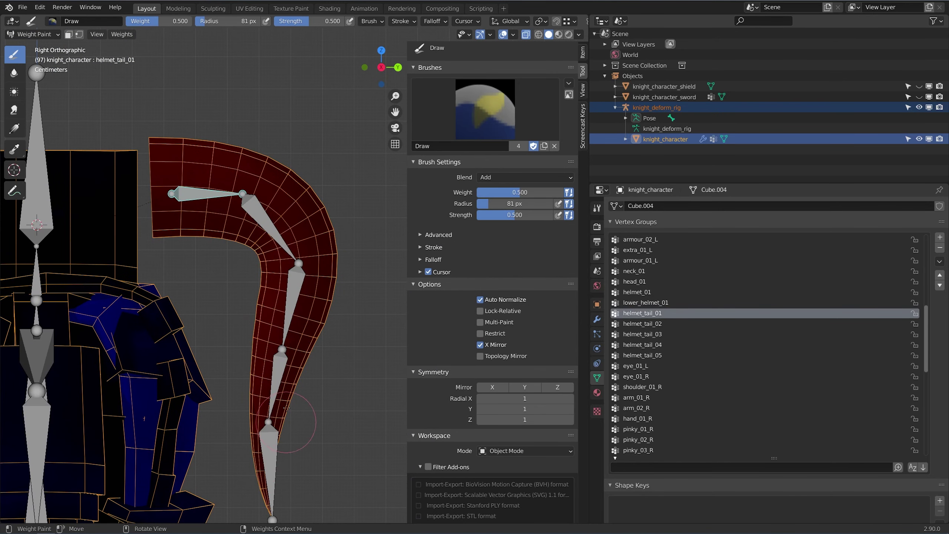
Test the deformation of the helmet tail by rotating the helmet_tail_01 bone, restoring its original pose.
{"action": "middle_click_drag", "start_coordinate": [287, 328], "coordinate": [281, 352], "text": "shift"}
{"action": "scroll", "coordinate": [281, 352], "scroll_direction": "down", "scroll_amount": 1, "text": "shift"}
{"action": "scroll", "coordinate": [281, 352], "scroll_direction": "down", "scroll_amount": 1}
{"action": "scroll", "coordinate": [281, 352], "scroll_direction": "up", "scroll_amount": 2}
{"action": "key", "text": "r"}
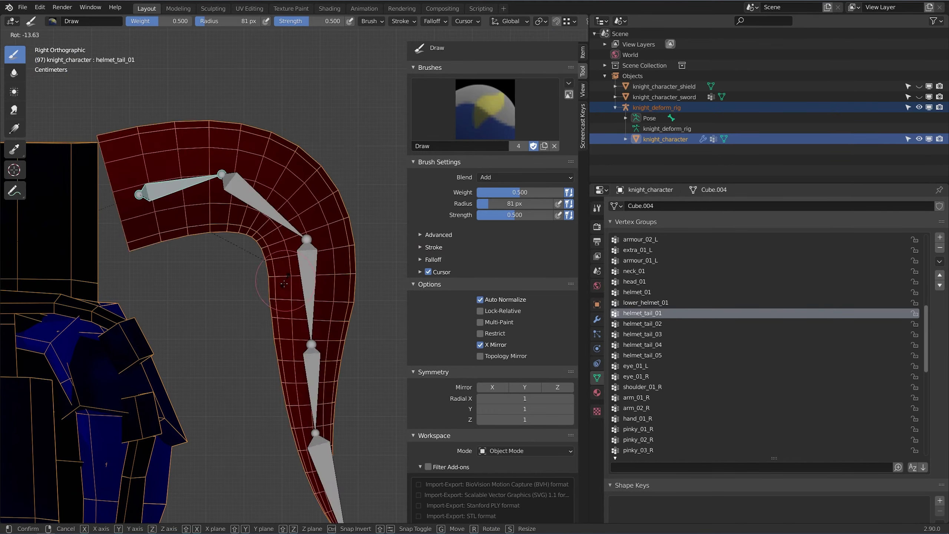
{"action": "left_click", "coordinate": [263, 244]}
Select the helmet_tail_05 bone and dab its weight onto the tip of the helmet tail.
{"action": "middle_click_drag", "start_coordinate": [263, 243], "coordinate": [270, 85], "text": "shift"}
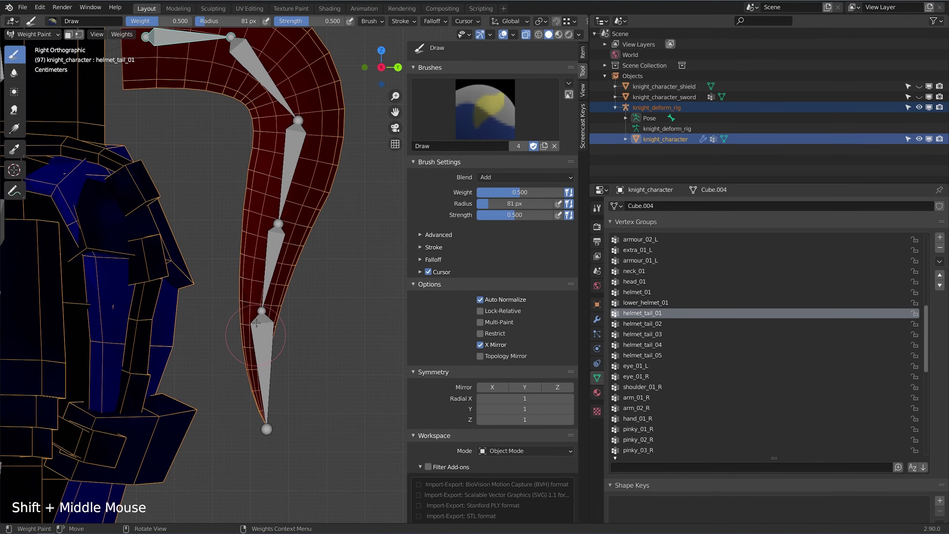
{"action": "left_click", "coordinate": [264, 367], "text": "ctrl"}
{"action": "middle_click_drag", "start_coordinate": [265, 374], "coordinate": [266, 303], "text": "shift"}
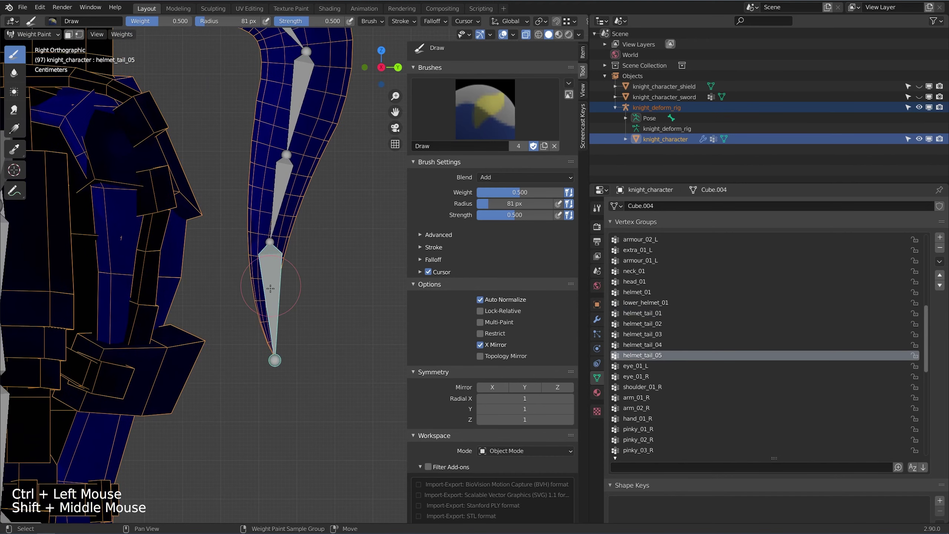
{"action": "scroll", "coordinate": [278, 401], "scroll_direction": "up", "scroll_amount": 1}
{"action": "left_click", "coordinate": [278, 401]}
{"action": "scroll", "coordinate": [255, 349], "scroll_direction": "up", "scroll_amount": 1}
{"action": "left_click", "coordinate": [249, 346]}
{"action": "left_click", "coordinate": [247, 337]}
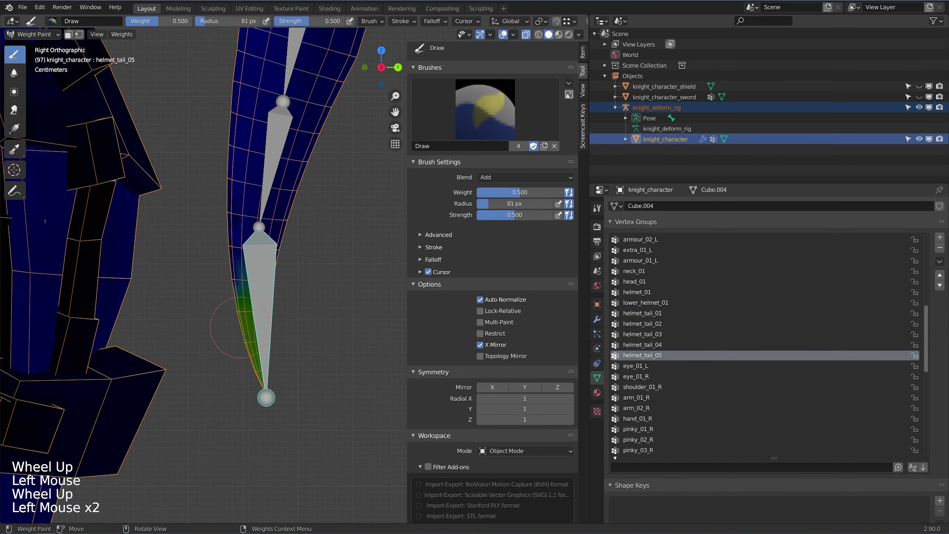
{"action": "left_click", "coordinate": [232, 359]}
Using the Draw brush with Mix blending, weight 1.000 and strength 1.000, paint helmet_tail_05 weight from the tail tip up to the bone's upper joint.
{"action": "left_click_drag", "start_coordinate": [523, 193], "coordinate": [569, 192]}
{"action": "left_click_drag", "start_coordinate": [523, 215], "coordinate": [568, 216]}
{"action": "left_click_drag", "start_coordinate": [523, 180], "coordinate": [504, 187]}
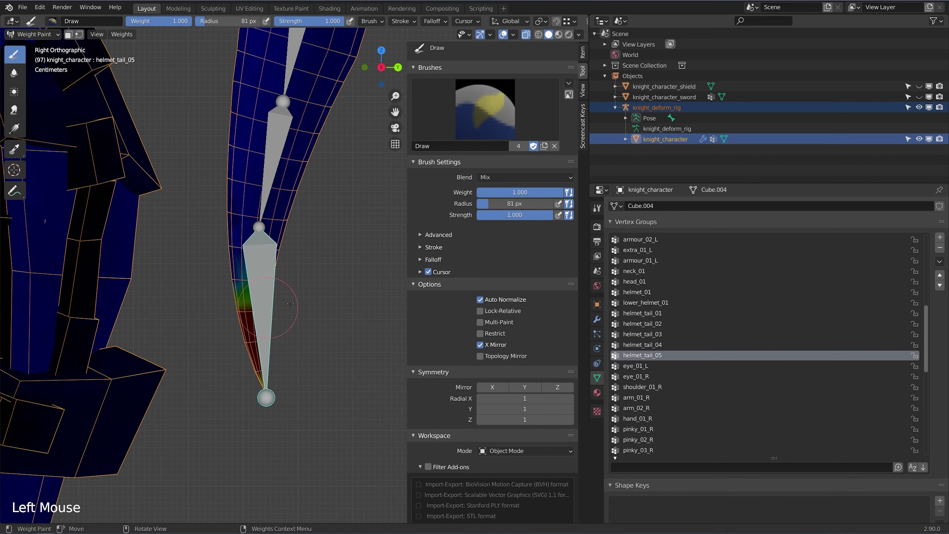
{"action": "left_click_drag", "start_coordinate": [259, 308], "coordinate": [331, 291]}
{"action": "left_click_drag", "start_coordinate": [202, 252], "coordinate": [343, 263]}
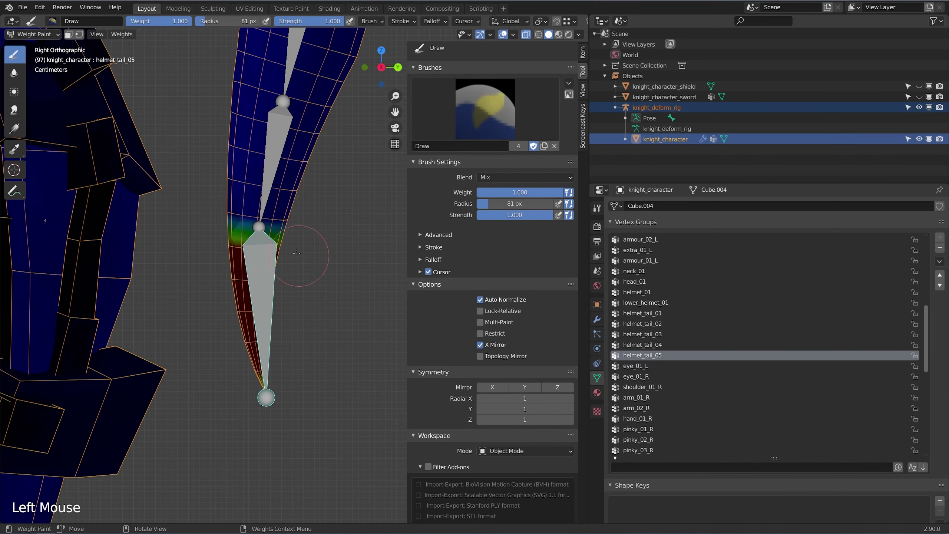
Select the helmet_tail_04 bone and paint its full weight across the tail section between the bone's lower and upper joints.
{"action": "left_click", "coordinate": [271, 168], "text": "ctrl"}
{"action": "middle_click_drag", "start_coordinate": [271, 169], "coordinate": [280, 210], "text": "shift"}
{"action": "mouse_move", "coordinate": [258, 276]}
{"action": "left_mouse_down"}
{"action": "mouse_move", "coordinate": [243, 254]}
{"action": "mouse_move", "coordinate": [244, 202]}
{"action": "mouse_move", "coordinate": [297, 240]}
{"action": "left_mouse_up"}
{"action": "left_click_drag", "start_coordinate": [241, 223], "coordinate": [322, 212]}
{"action": "mouse_move", "coordinate": [241, 187]}
{"action": "left_mouse_down"}
{"action": "mouse_move", "coordinate": [338, 192]}
{"action": "mouse_move", "coordinate": [220, 142]}
{"action": "left_mouse_up"}
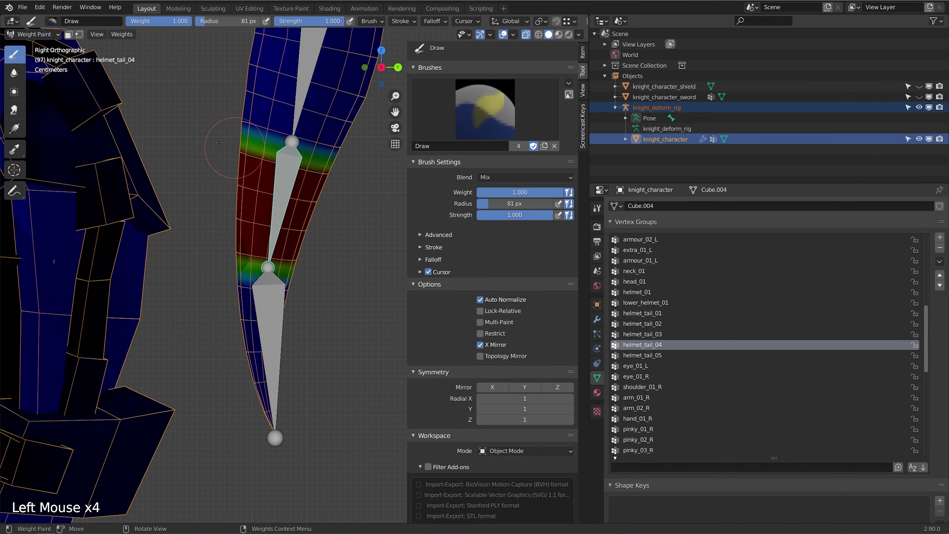
Select the helmet_tail_03 bone and paint its full weight across the tail section from its lower joint to its upper joint.
{"action": "middle_click_drag", "start_coordinate": [347, 262], "coordinate": [333, 392], "text": "shift"}
{"action": "left_click", "coordinate": [290, 232], "text": "ctrl"}
{"action": "left_click_drag", "start_coordinate": [258, 225], "coordinate": [328, 247]}
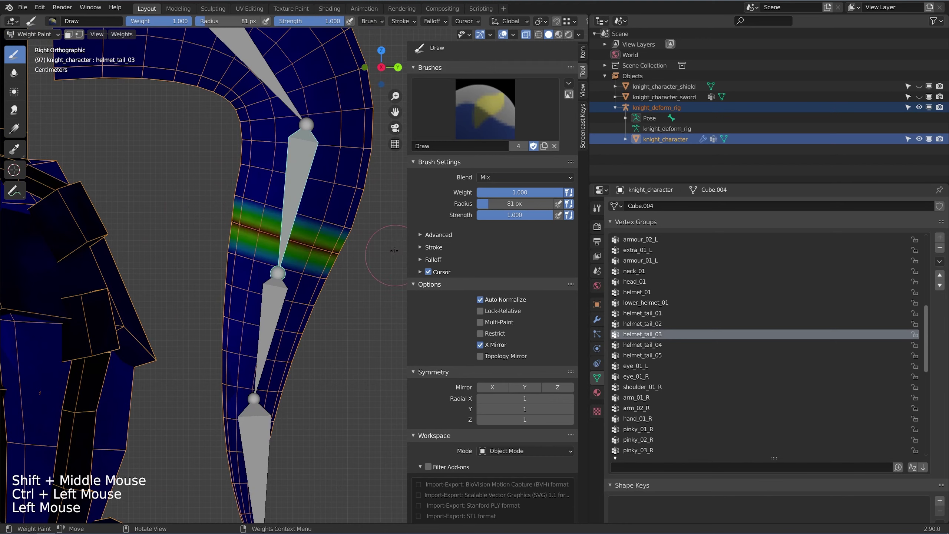
{"action": "left_click_drag", "start_coordinate": [329, 202], "coordinate": [239, 184]}
{"action": "middle_click_drag", "start_coordinate": [347, 183], "coordinate": [351, 245], "text": "shift"}
{"action": "scroll", "coordinate": [351, 245], "scroll_direction": "down", "scroll_amount": 2}
{"action": "left_click_drag", "start_coordinate": [351, 245], "coordinate": [225, 228]}
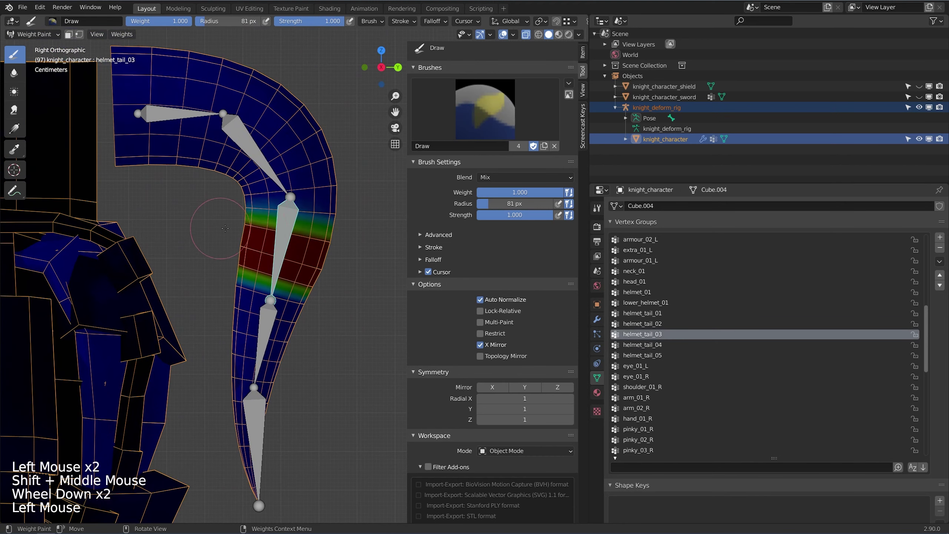
Select the helmet_tail_02 bone and paint its full weight over the tail's curved bend up to the helmet_tail_01 joint.
{"action": "middle_click_drag", "start_coordinate": [318, 276], "coordinate": [318, 327], "text": "shift"}
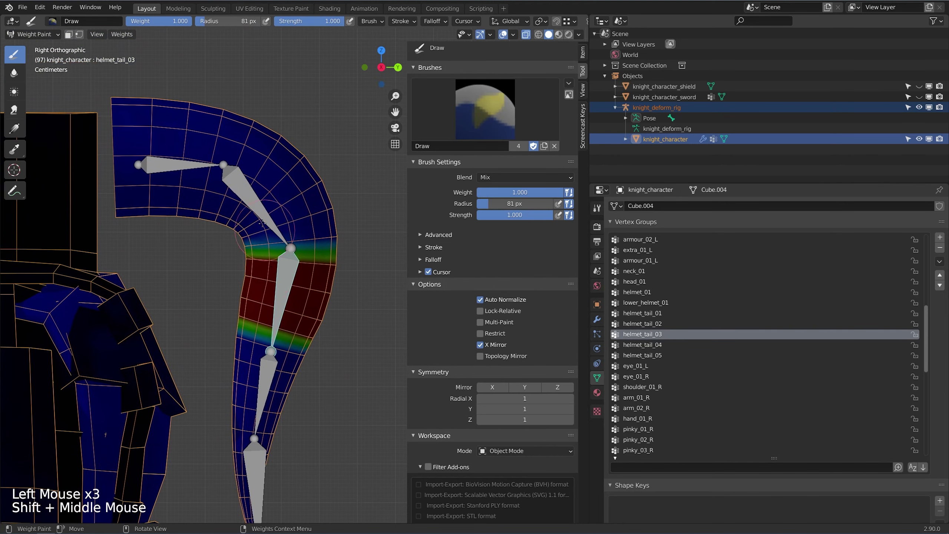
{"action": "left_click", "coordinate": [258, 207], "text": "ctrl"}
{"action": "left_click_drag", "start_coordinate": [247, 210], "coordinate": [222, 231]}
{"action": "left_click_drag", "start_coordinate": [224, 164], "coordinate": [254, 137]}
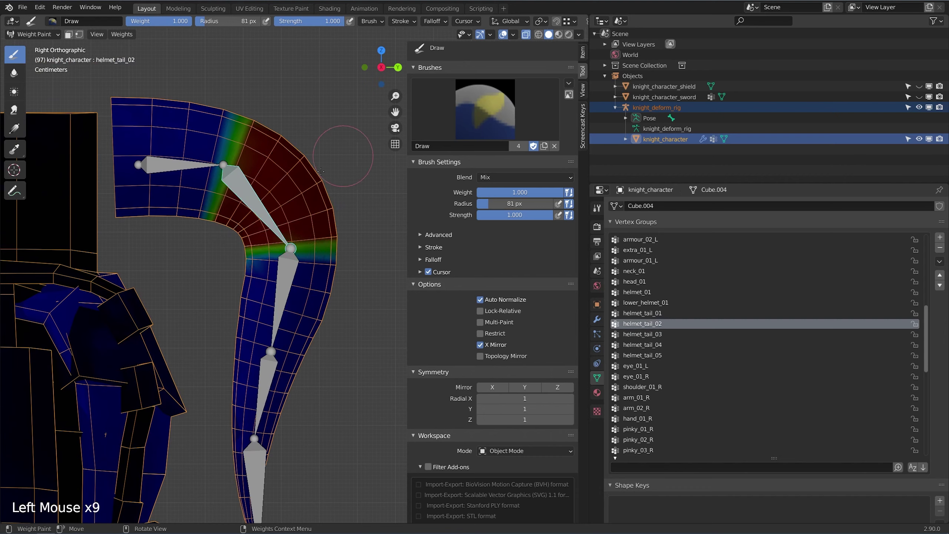
Rotate the helmet_tail_02 and helmet_tail_03 bones upward to test how the helmet tail deforms.
{"action": "key", "text": "r"}
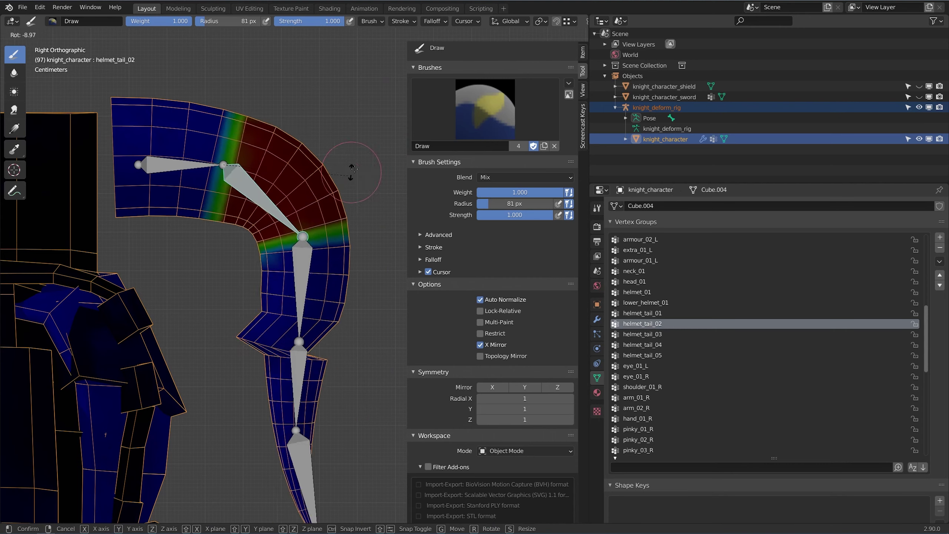
{"action": "left_click", "coordinate": [370, 95]}
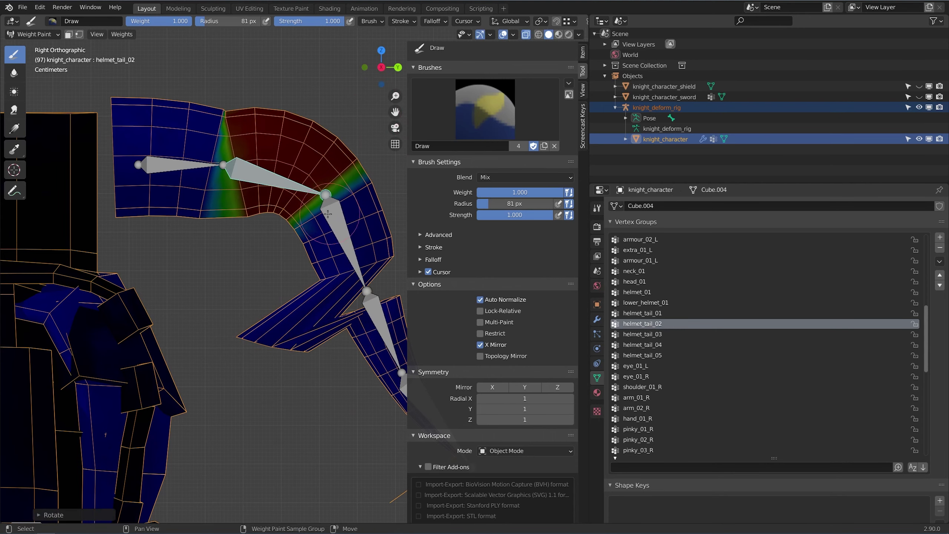
{"action": "middle_click_drag", "start_coordinate": [333, 216], "coordinate": [278, 212], "text": "shift"}
{"action": "left_click", "coordinate": [278, 212], "text": "ctrl"}
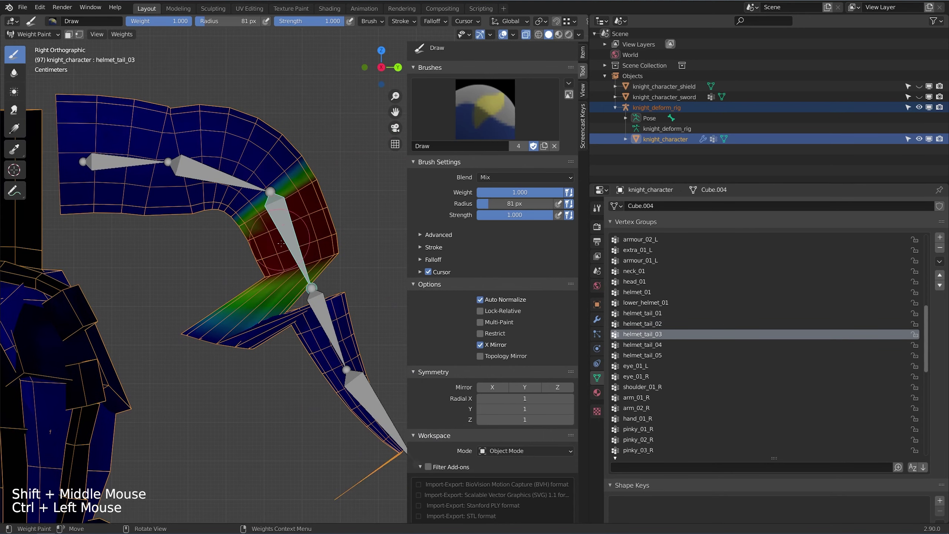
{"action": "key", "text": "r"}
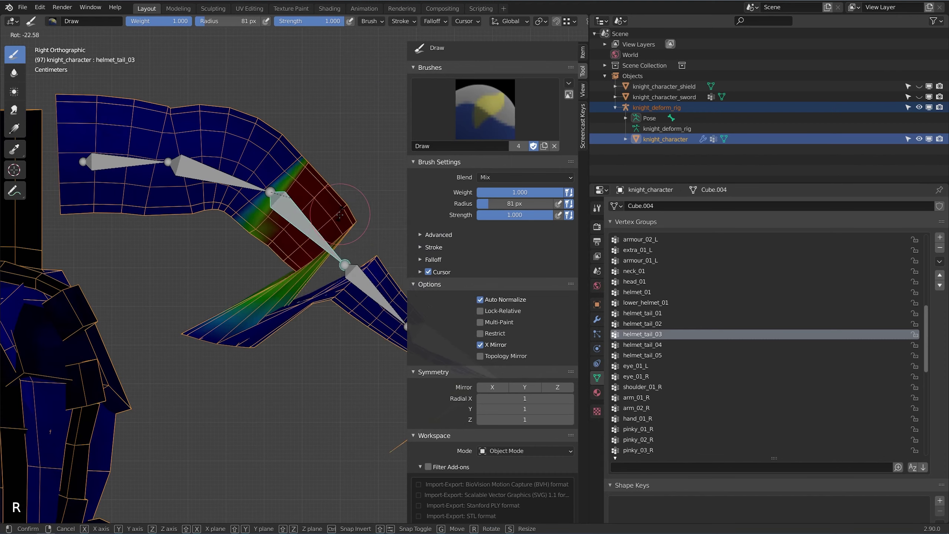
{"action": "left_click", "coordinate": [359, 172]}
Rotate the helmet_tail_04 and helmet_tail_05 bones upward to check the lower tail for vertices that do not follow.
{"action": "middle_click_drag", "start_coordinate": [374, 222], "coordinate": [290, 208], "text": "shift"}
{"action": "left_click", "coordinate": [289, 208], "text": "ctrl"}
{"action": "key", "text": "r"}
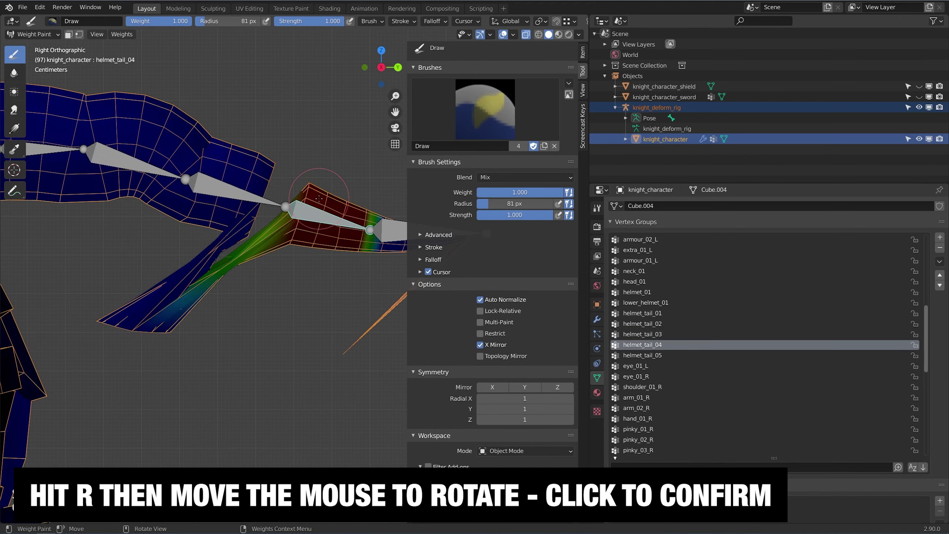
{"action": "left_click", "coordinate": [338, 161]}
{"action": "middle_click_drag", "start_coordinate": [395, 162], "coordinate": [336, 193], "text": "shift"}
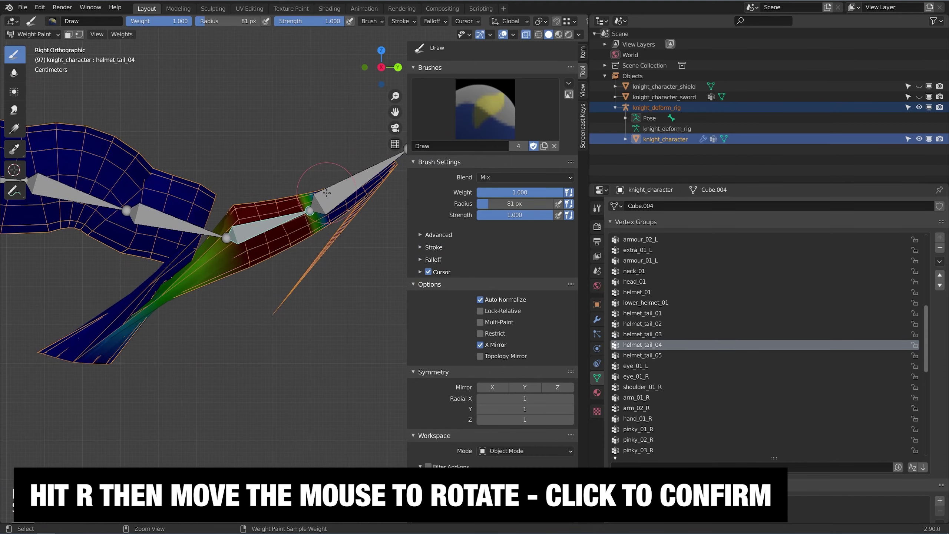
{"action": "left_click", "coordinate": [337, 192], "text": "ctrl"}
{"action": "key", "text": "r"}
{"action": "left_click", "coordinate": [343, 149]}
{"action": "middle_click_drag", "start_coordinate": [343, 149], "coordinate": [228, 153], "text": "shift"}
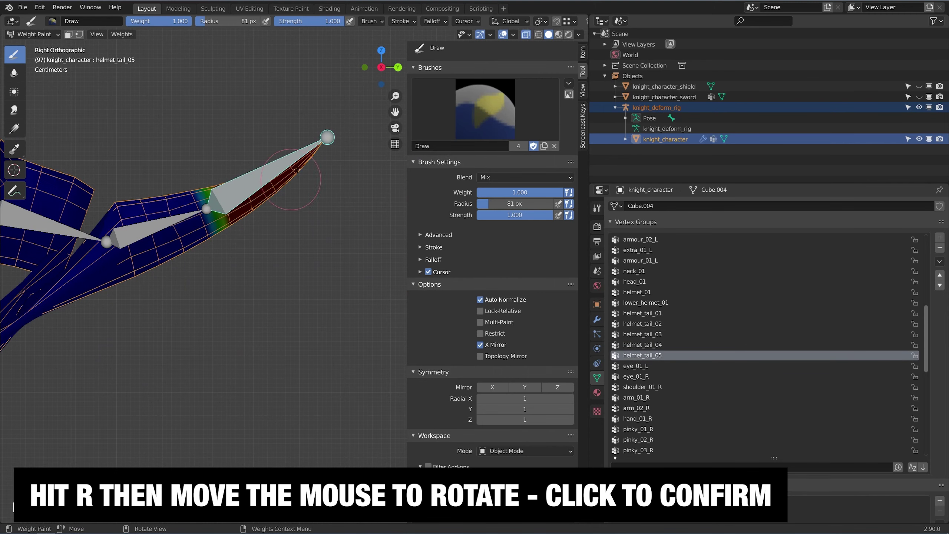
Select the helmet_tail_04 bone and paint its weight onto the stretched stray vertices below its upper joint.
{"action": "middle_click_drag", "start_coordinate": [202, 215], "coordinate": [348, 165], "text": "shift"}
{"action": "left_click", "coordinate": [321, 170], "text": "ctrl"}
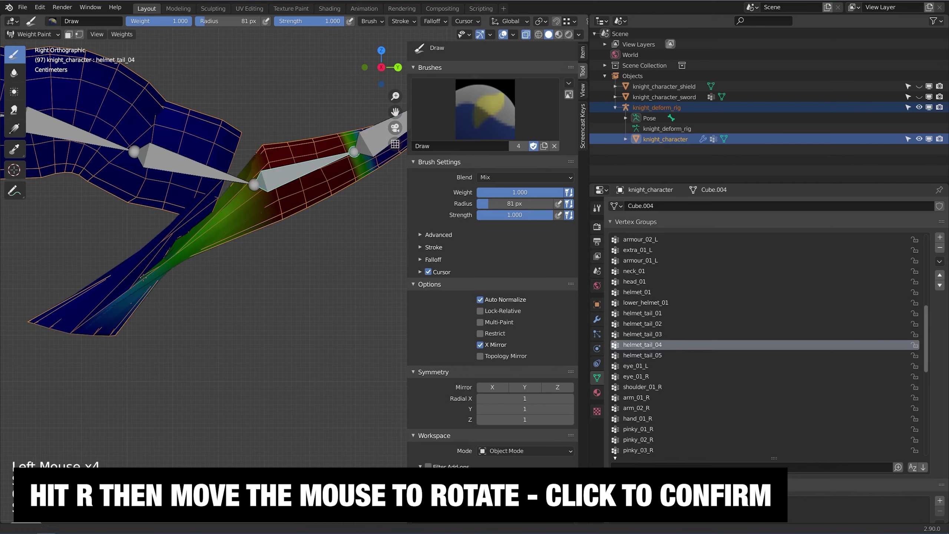
{"action": "middle_click_drag", "start_coordinate": [160, 329], "coordinate": [223, 287], "text": "shift"}
{"action": "key", "text": "r"}
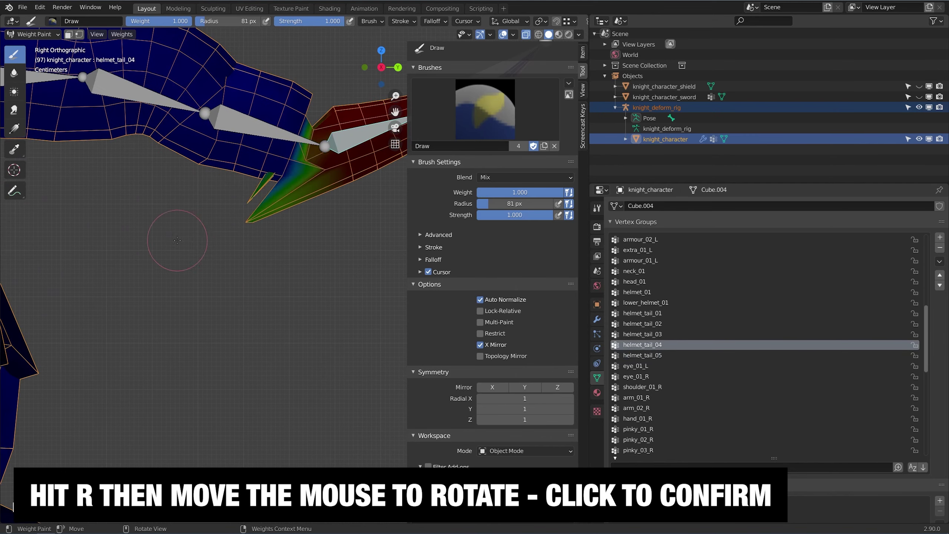
{"action": "left_click", "coordinate": [276, 217]}
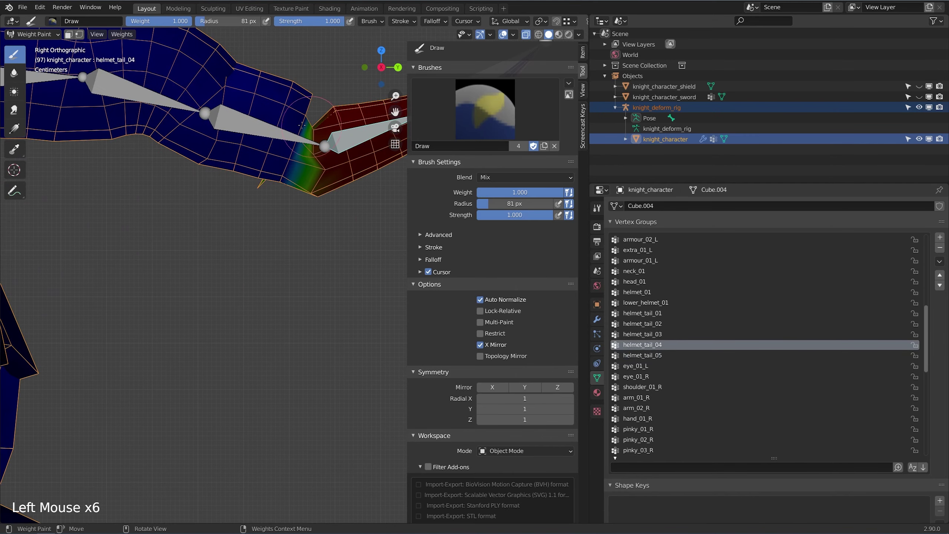
Clear the test rotations of the helmet_tail_03 and helmet_tail_02 bones.
{"action": "scroll", "coordinate": [303, 125], "scroll_direction": "down", "scroll_amount": 2}
{"action": "middle_click_drag", "start_coordinate": [212, 158], "coordinate": [227, 170], "text": "shift"}
{"action": "scroll", "coordinate": [267, 168], "scroll_direction": "up", "scroll_amount": 1}
{"action": "left_click", "coordinate": [271, 163], "text": "ctrl"}
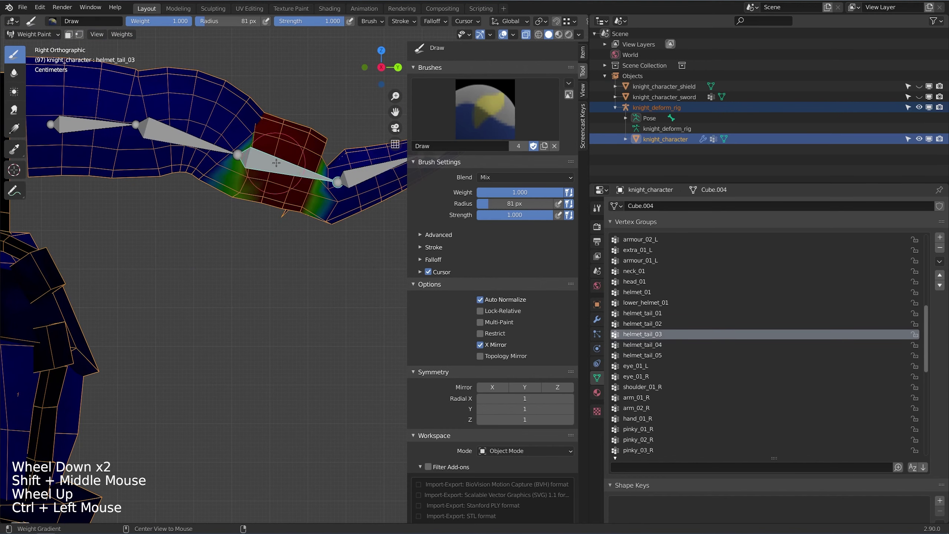
{"action": "key", "text": "alt+r"}
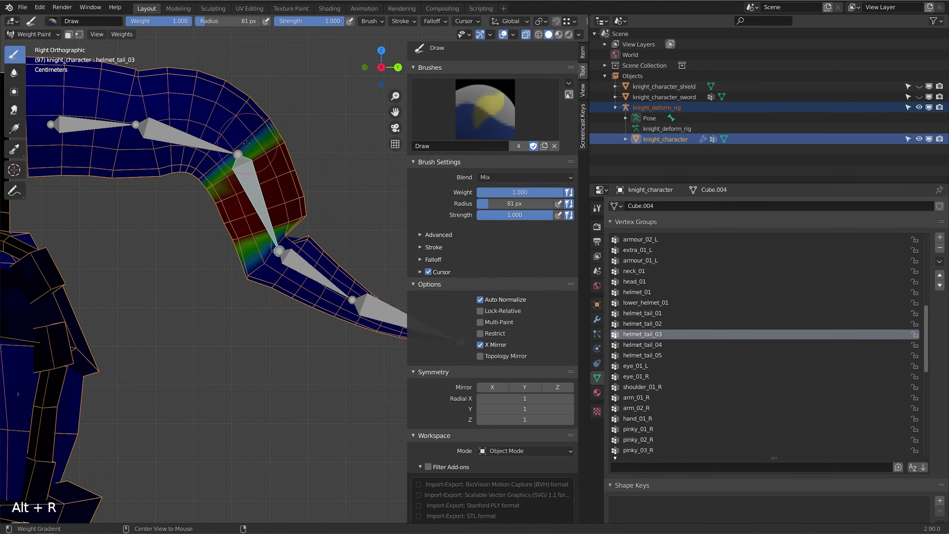
{"action": "left_click", "coordinate": [191, 135], "text": "ctrl"}
{"action": "key", "text": "alt+r"}
Clear the rotation and location of the helmet_tail_04 and helmet_tail_05 bones to restore the tail's rest pose.
{"action": "left_click", "coordinate": [208, 330], "text": "ctrl"}
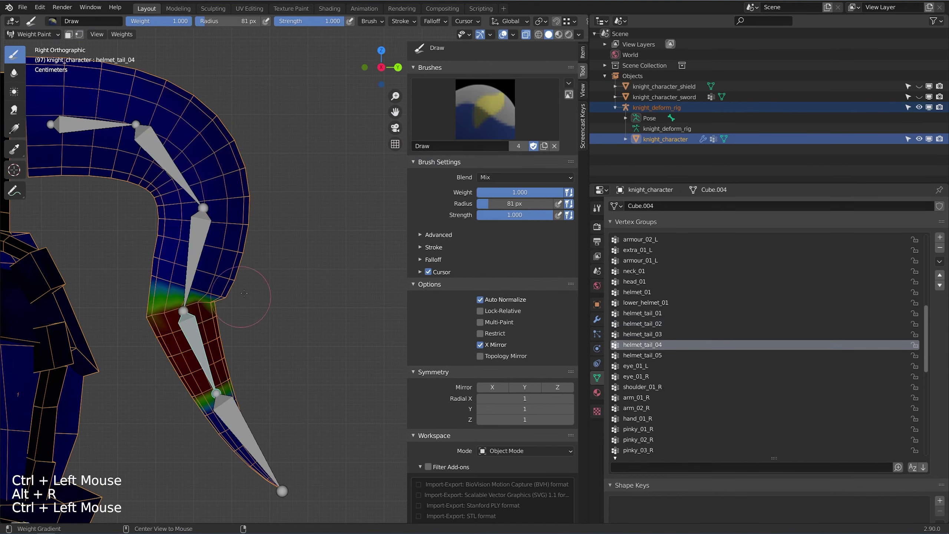
{"action": "key", "text": "alt+r"}
{"action": "key", "text": "alt+g"}
{"action": "middle_click_drag", "start_coordinate": [172, 427], "coordinate": [226, 364], "text": "shift"}
{"action": "left_click", "coordinate": [226, 364], "text": "ctrl"}
{"action": "key", "text": "alt+r"}
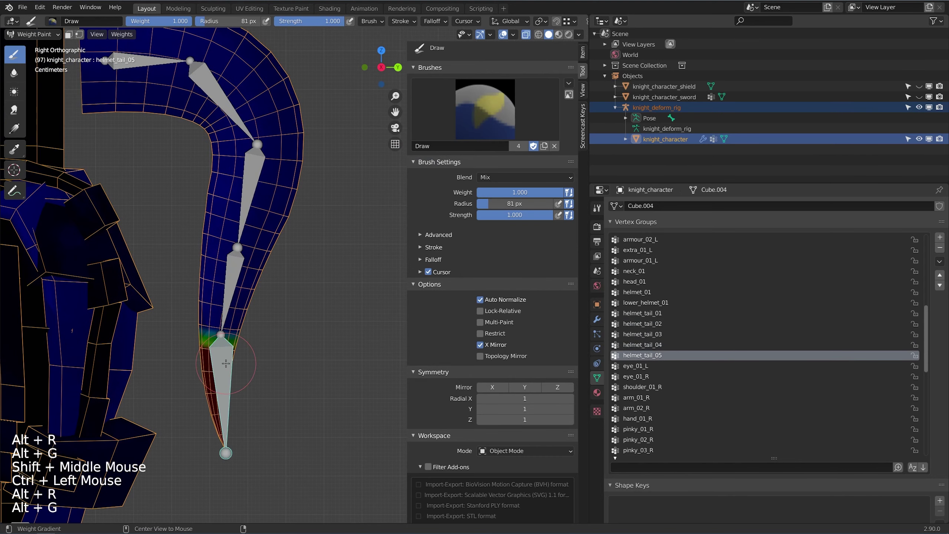
{"action": "key", "text": "alt+g"}
{"action": "left_click", "coordinate": [232, 292], "text": "ctrl"}
{"action": "left_click", "coordinate": [250, 192], "text": "ctrl"}
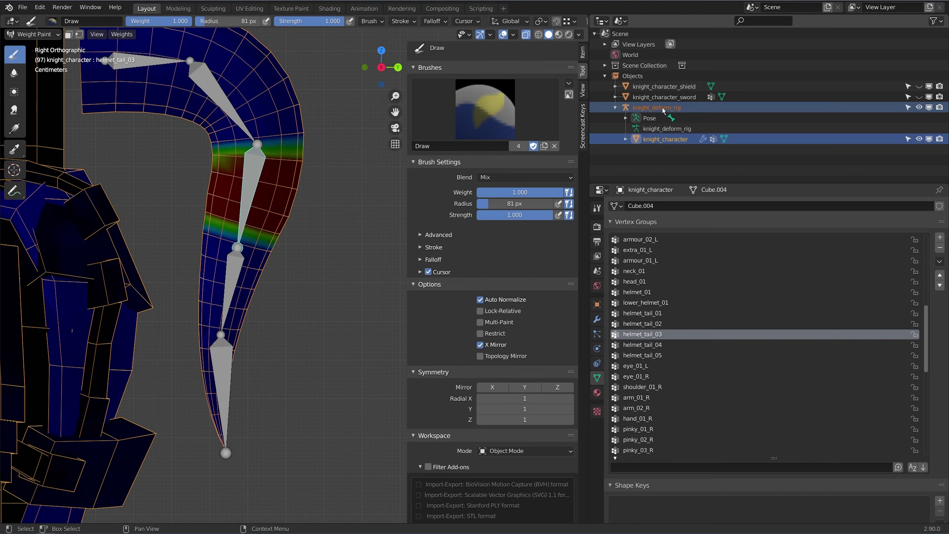
{"action": "left_click", "coordinate": [79, 34]}
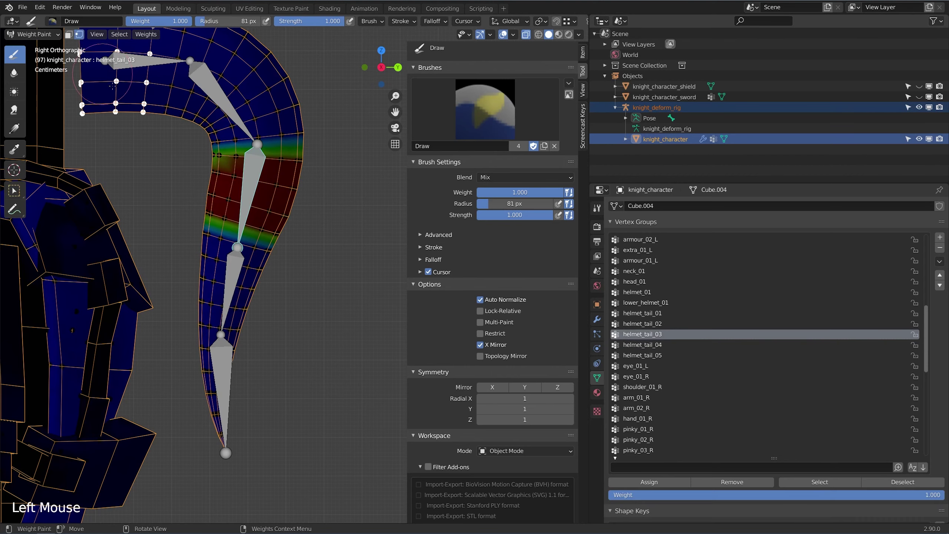
{"action": "left_click", "coordinate": [79, 34]}
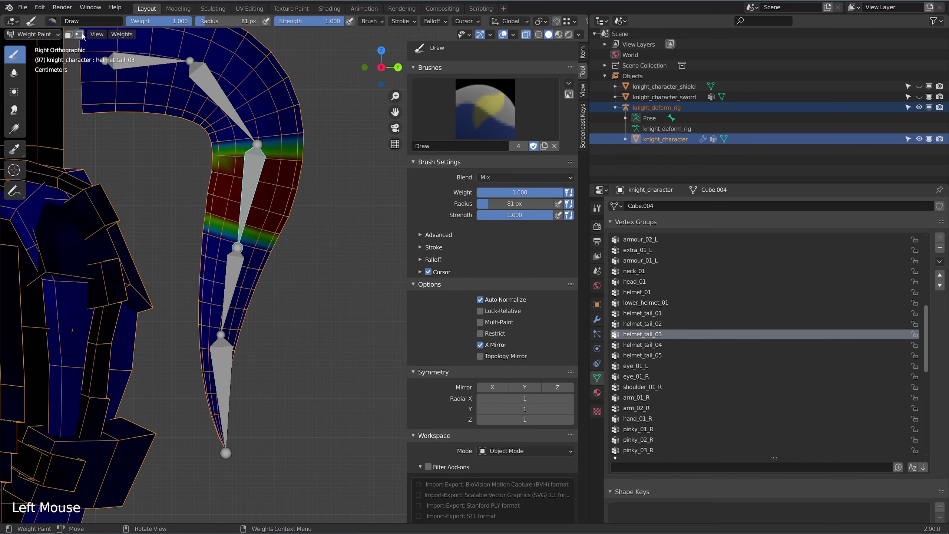
Select the helmet_tail_04 bone, test its rotation from the opposite side, and touch up its weight around the upper joint.
{"action": "left_click", "coordinate": [230, 288], "text": "ctrl"}
{"action": "middle_click_drag", "start_coordinate": [236, 194], "coordinate": [245, 261], "text": "shift"}
{"action": "scroll", "coordinate": [245, 260], "scroll_direction": "up", "scroll_amount": 1}
{"action": "scroll", "coordinate": [245, 261], "scroll_direction": "up", "scroll_amount": 3}
{"action": "left_click", "coordinate": [307, 297]}
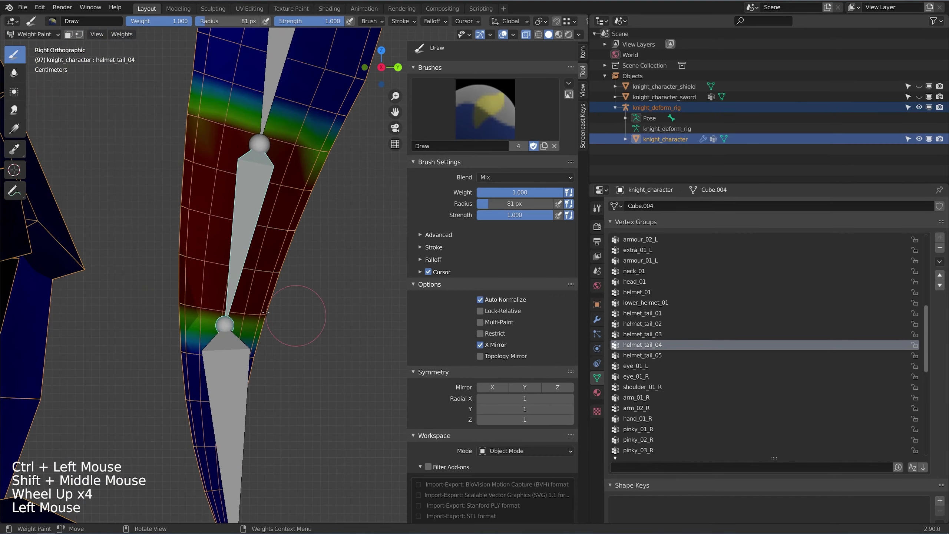
{"action": "scroll", "coordinate": [307, 297], "scroll_direction": "down", "scroll_amount": 2}
{"action": "mouse_move", "coordinate": [307, 297]}
{"action": "middle_mouse_down"}
{"action": "mouse_move", "coordinate": [299, 292]}
{"action": "mouse_move", "coordinate": [310, 277]}
{"action": "middle_mouse_up"}
{"action": "scroll", "coordinate": [304, 281], "scroll_direction": "up", "scroll_amount": 1}
{"action": "scroll", "coordinate": [311, 277], "scroll_direction": "down", "scroll_amount": 1}
{"action": "key", "text": "r"}
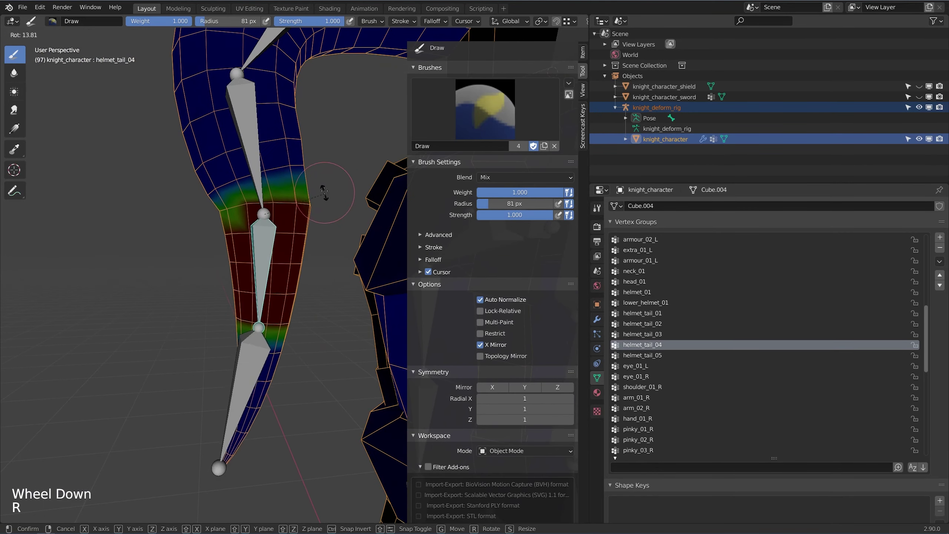
{"action": "left_click", "coordinate": [269, 205]}
In the right side view, select the helmet_tail_03 bone and rotate it outward to test the tail's deformation.
{"action": "key", "text": "KP_3"}
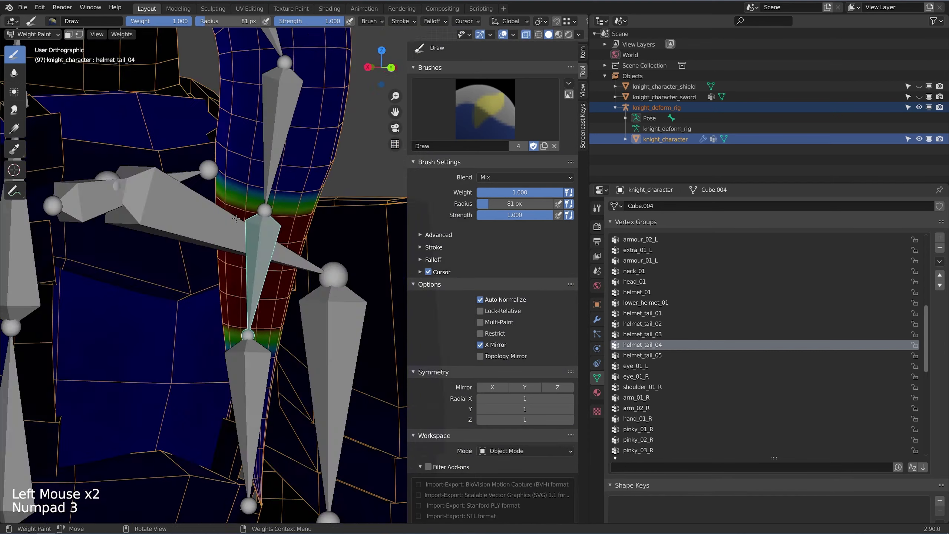
{"action": "scroll", "coordinate": [247, 215], "scroll_direction": "down", "scroll_amount": 4}
{"action": "scroll", "coordinate": [256, 211], "scroll_direction": "up", "scroll_amount": 1}
{"action": "middle_click_drag", "start_coordinate": [246, 215], "coordinate": [227, 235], "text": "shift"}
{"action": "left_click", "coordinate": [256, 211], "text": "ctrl"}
{"action": "key", "text": "r"}
{"action": "left_click", "coordinate": [285, 66]}
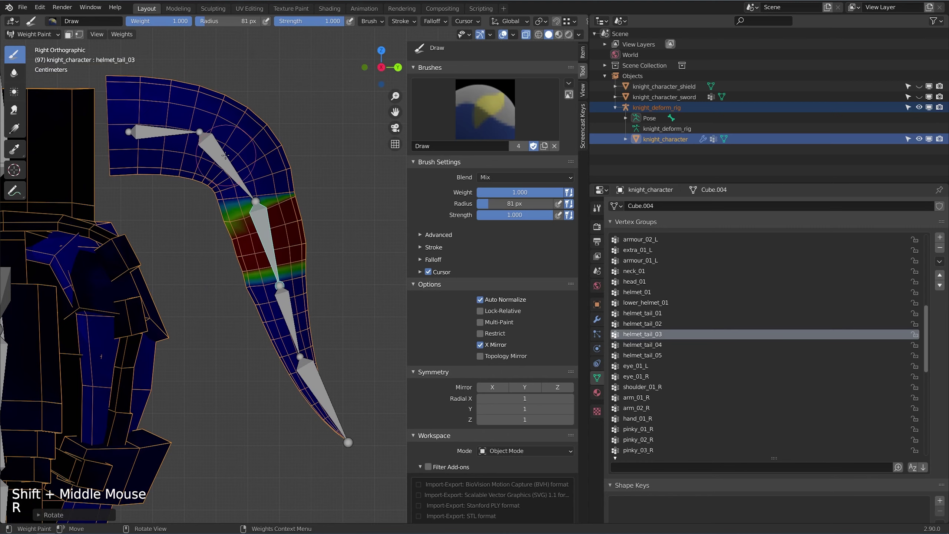
Test the bend's deformation by rotating the helmet_tail_02 bone upward, and clear that rotation.
{"action": "left_click", "coordinate": [228, 168], "text": "ctrl"}
{"action": "key", "text": "r"}
{"action": "left_click", "coordinate": [240, 73]}
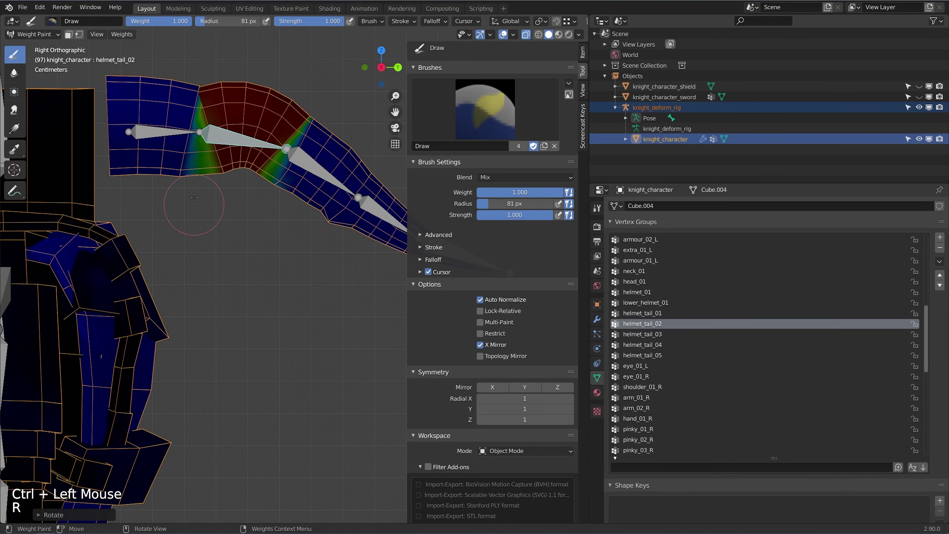
{"action": "key", "text": "alt+r"}
Examine the helmet_tail_02 weight falloff at its upper joint in wireframe shading, returning to solid shading.
{"action": "middle_click_drag", "start_coordinate": [195, 197], "coordinate": [282, 248], "text": "shift"}
{"action": "scroll", "coordinate": [196, 303], "scroll_direction": "up", "scroll_amount": 4}
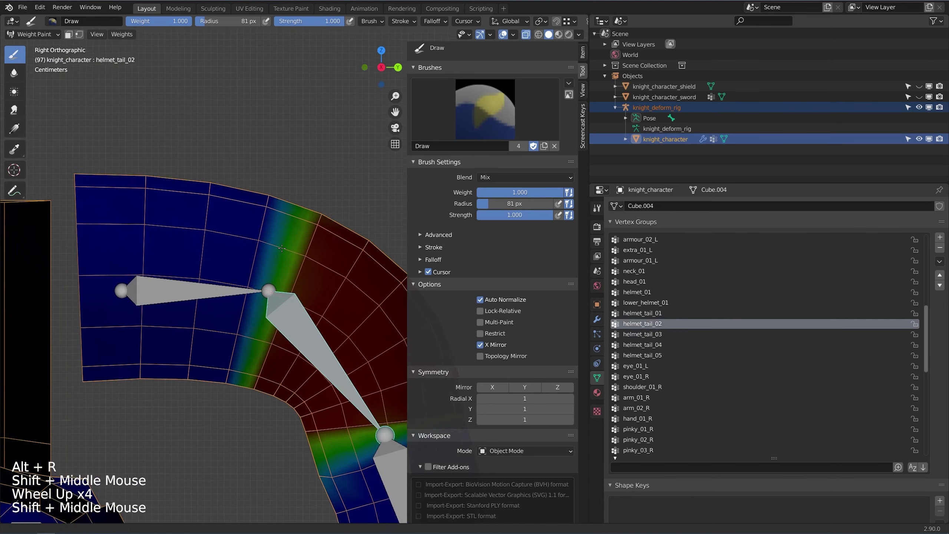
{"action": "scroll", "coordinate": [281, 249], "scroll_direction": "up", "scroll_amount": 3}
{"action": "scroll", "coordinate": [282, 249], "scroll_direction": "down", "scroll_amount": 2}
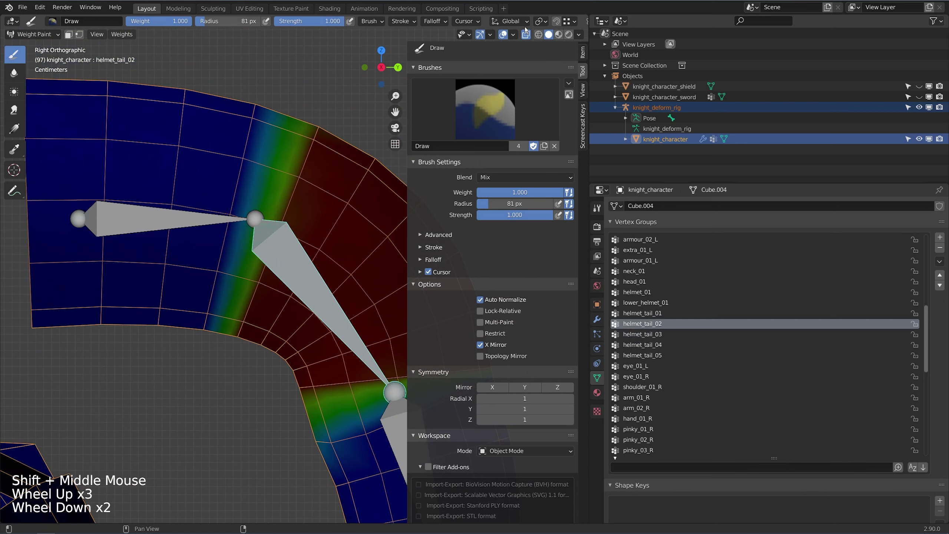
{"action": "left_click", "coordinate": [538, 35]}
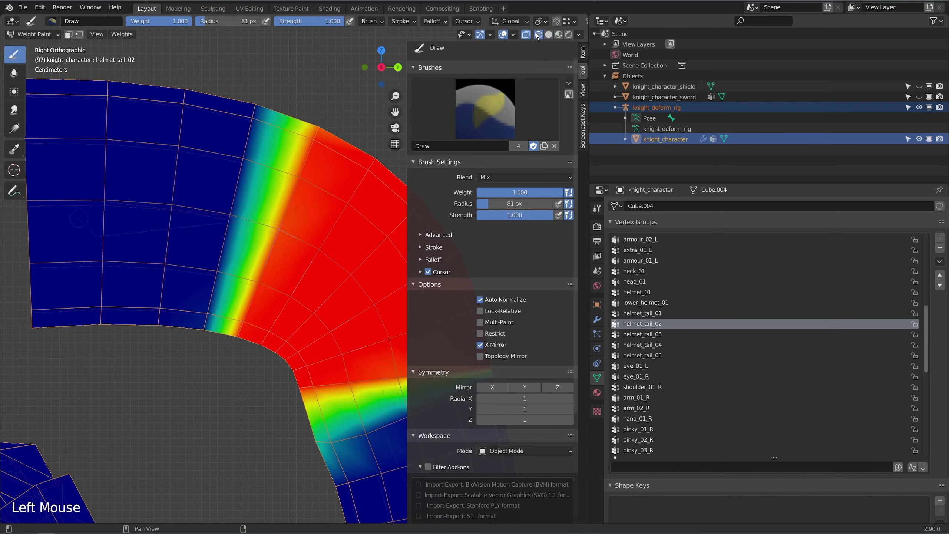
{"action": "left_click", "coordinate": [549, 35]}
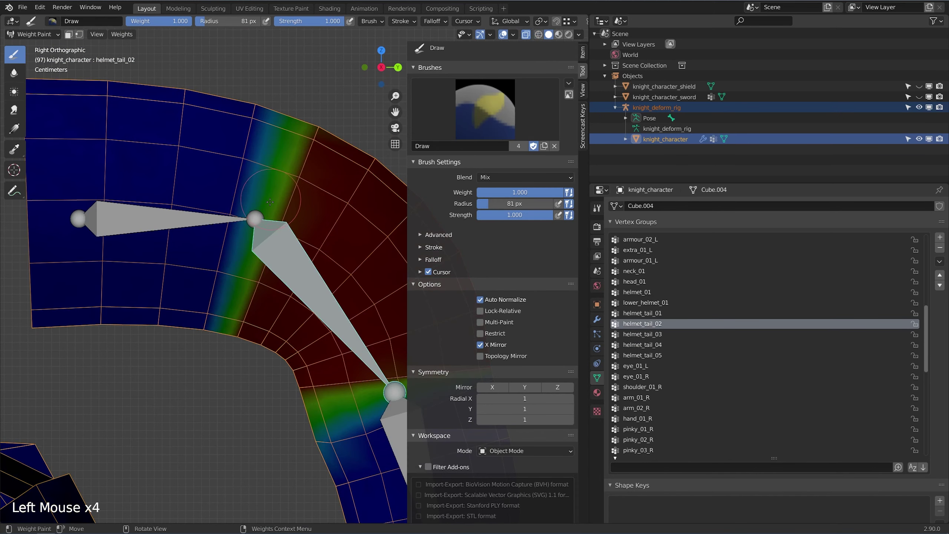
Set the brush weight and strength to 0.5 and soften the helmet_tail_02 weight on the outer side of its upper joint.
{"action": "left_click", "coordinate": [521, 191]}
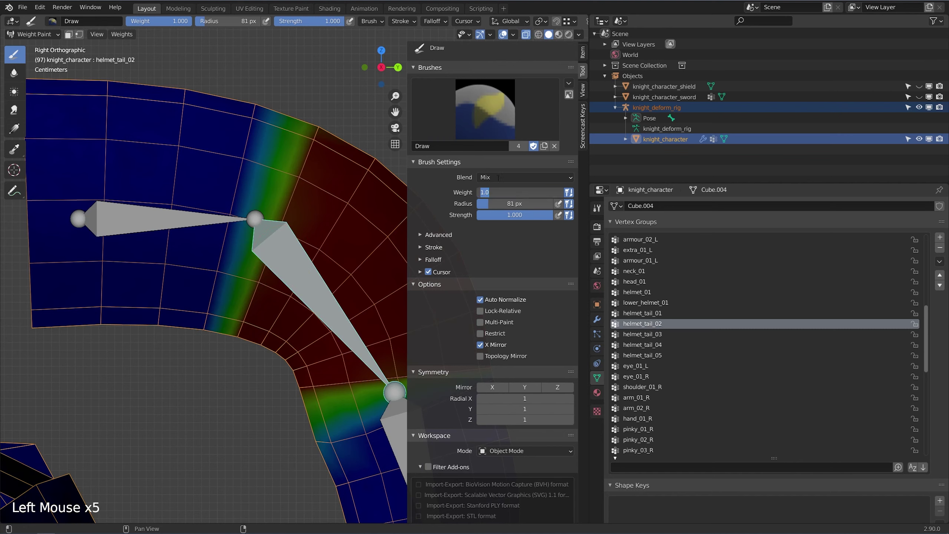
{"action": "type", "text": "0.5"}
{"action": "key", "text": "Return"}
{"action": "left_click", "coordinate": [502, 215]}
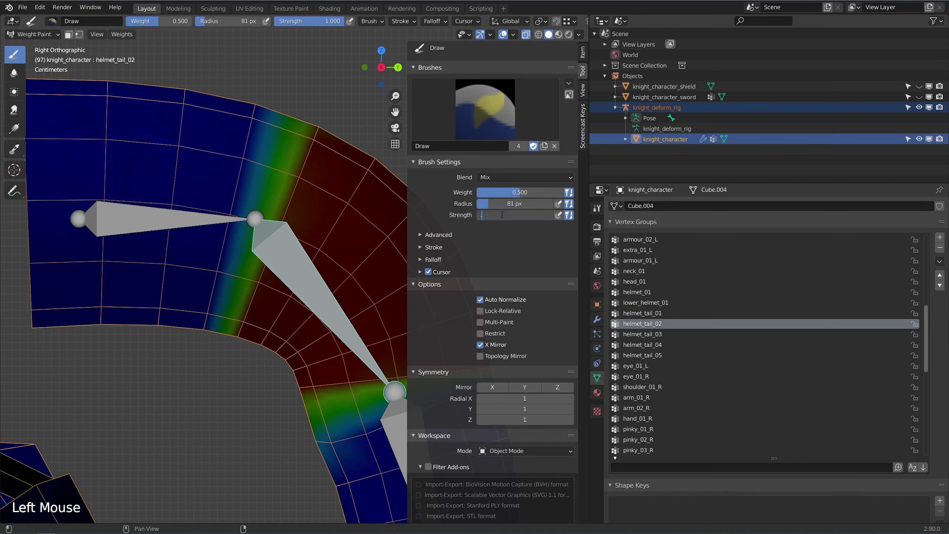
{"action": "type", "text": ".5"}
{"action": "key", "text": "Return"}
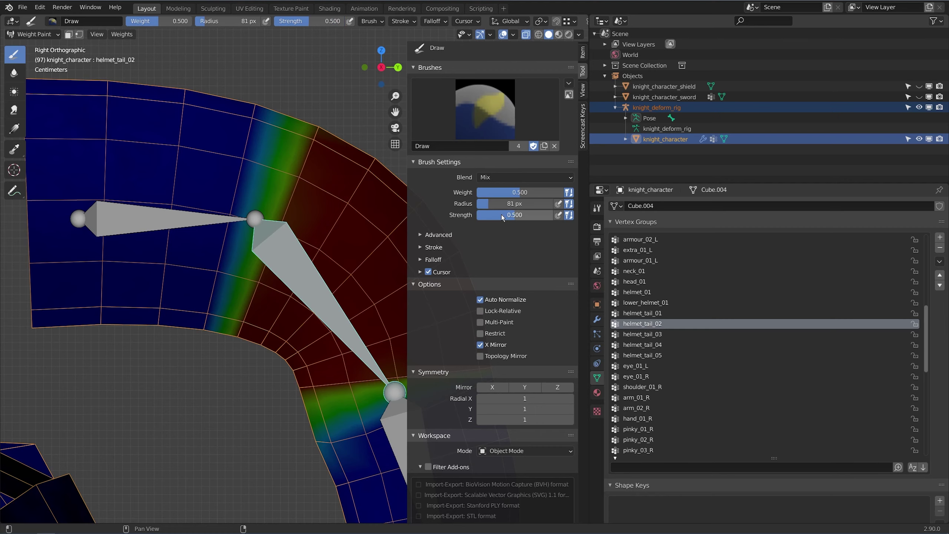
{"action": "mouse_move", "coordinate": [301, 125]}
{"action": "left_mouse_down"}
{"action": "mouse_move", "coordinate": [310, 157]}
{"action": "mouse_move", "coordinate": [262, 255]}
{"action": "mouse_move", "coordinate": [258, 311]}
{"action": "mouse_move", "coordinate": [296, 137]}
{"action": "left_mouse_up"}
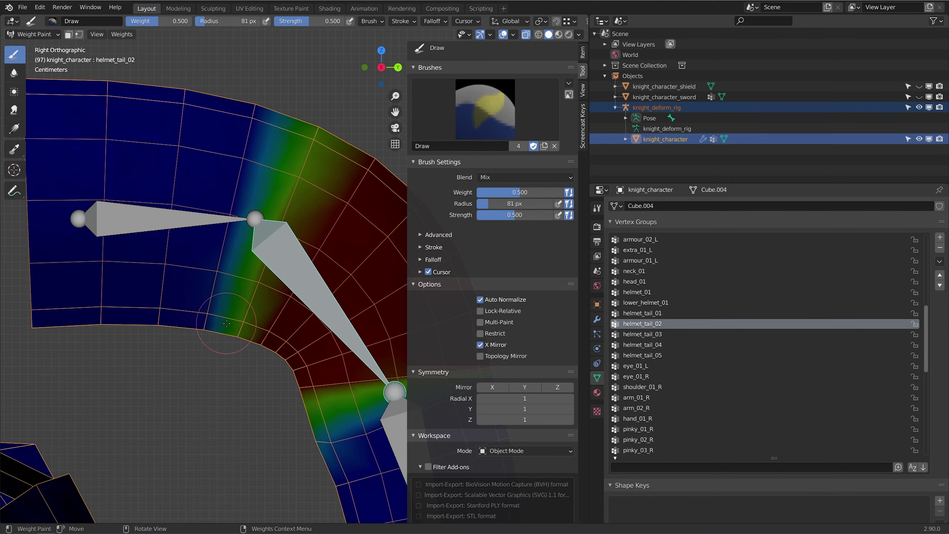
Select the helmet_tail_03 bone, clear its rotation, and paint a softer 0.5 weight blend across its upper joint.
{"action": "middle_click_drag", "start_coordinate": [226, 323], "coordinate": [161, 260], "text": "shift"}
{"action": "scroll", "coordinate": [161, 259], "scroll_direction": "up", "scroll_amount": 1}
{"action": "left_click", "coordinate": [306, 320], "text": "ctrl"}
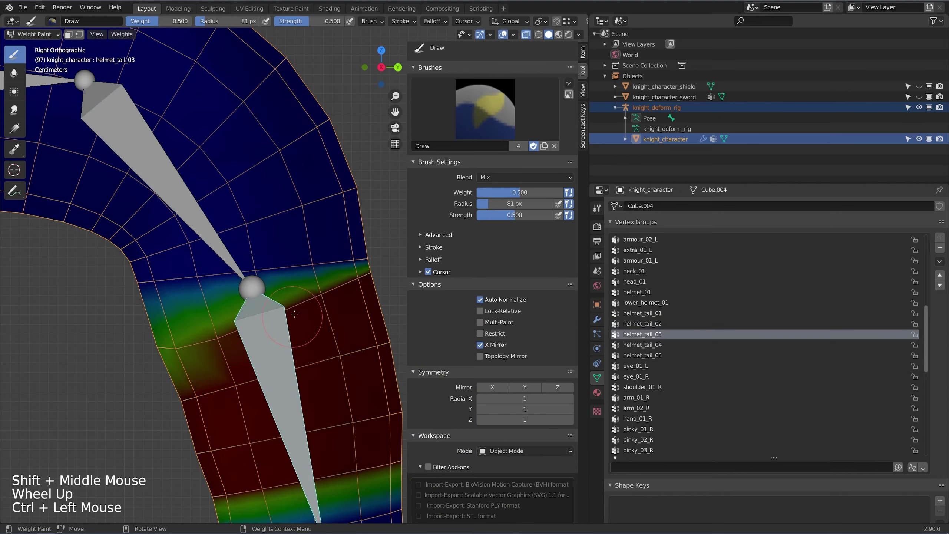
{"action": "key", "text": "alt+r"}
{"action": "middle_click_drag", "start_coordinate": [330, 329], "coordinate": [346, 299], "text": "shift"}
{"action": "mouse_move", "coordinate": [346, 299]}
{"action": "left_mouse_down"}
{"action": "mouse_move", "coordinate": [339, 240]}
{"action": "mouse_move", "coordinate": [170, 247]}
{"action": "left_mouse_up"}
{"action": "left_click_drag", "start_coordinate": [167, 245], "coordinate": [352, 222]}
{"action": "middle_click_drag", "start_coordinate": [256, 308], "coordinate": [267, 232], "text": "shift"}
Set the brush weight and strength to 1 and paint out the weak patch below helmet_tail_03's upper joint.
{"action": "left_click", "coordinate": [280, 226], "text": "ctrl"}
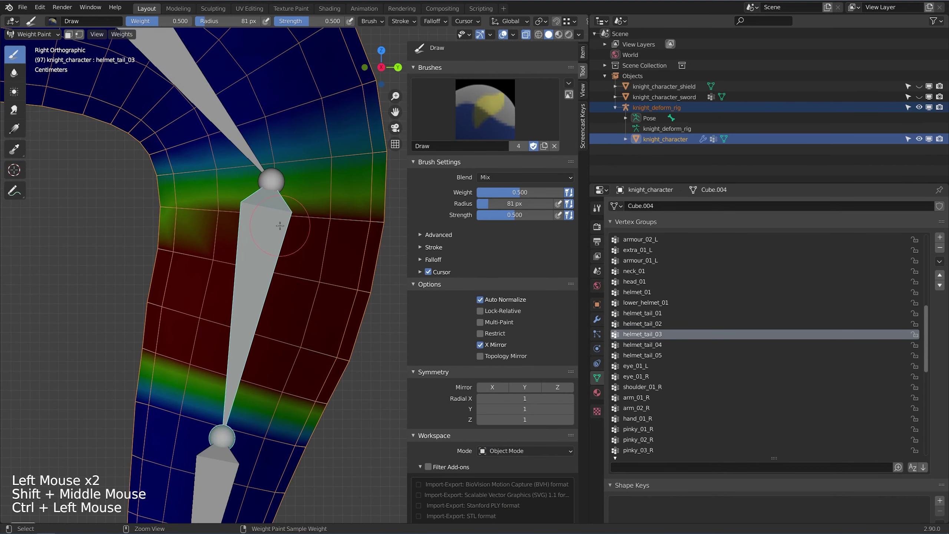
{"action": "left_click_drag", "start_coordinate": [501, 192], "coordinate": [563, 192]}
{"action": "left_click_drag", "start_coordinate": [501, 215], "coordinate": [552, 214]}
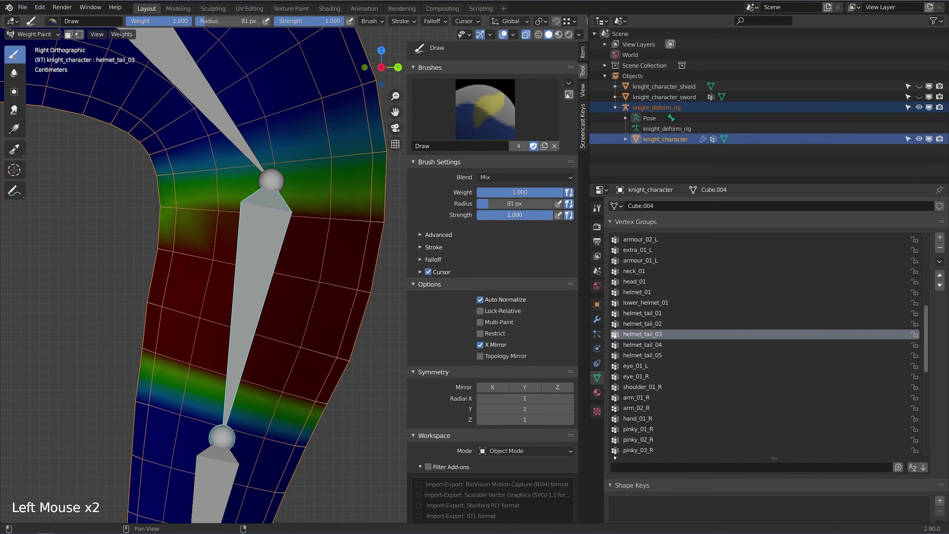
{"action": "left_click_drag", "start_coordinate": [191, 215], "coordinate": [256, 214]}
{"action": "middle_click_drag", "start_coordinate": [249, 236], "coordinate": [249, 223], "text": "shift"}
{"action": "scroll", "coordinate": [250, 223], "scroll_direction": "down", "scroll_amount": 1}
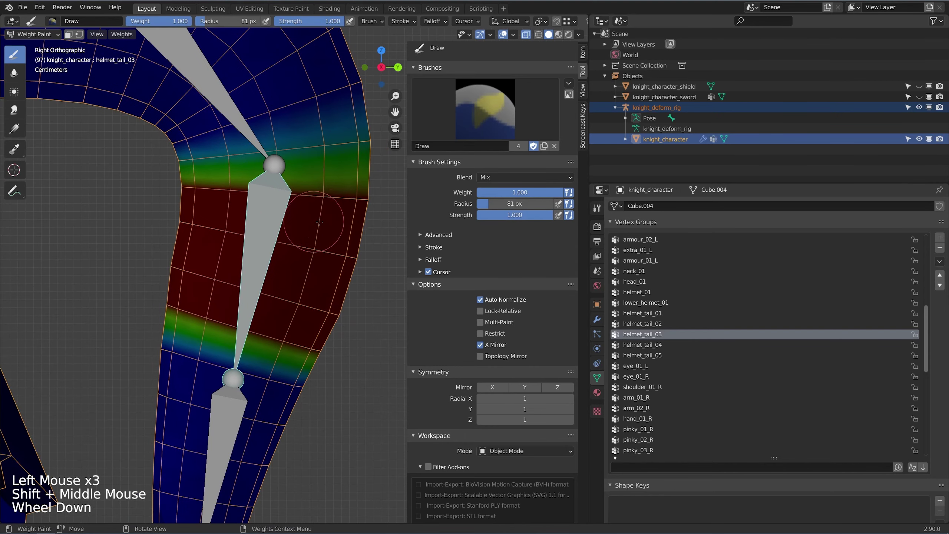
Rotate the helmet_tail_03 bone outward to test the repainted joint's deformation.
{"action": "key", "text": "r"}
{"action": "left_click", "coordinate": [368, 157]}
{"action": "scroll", "coordinate": [369, 157], "scroll_direction": "down", "scroll_amount": 2}
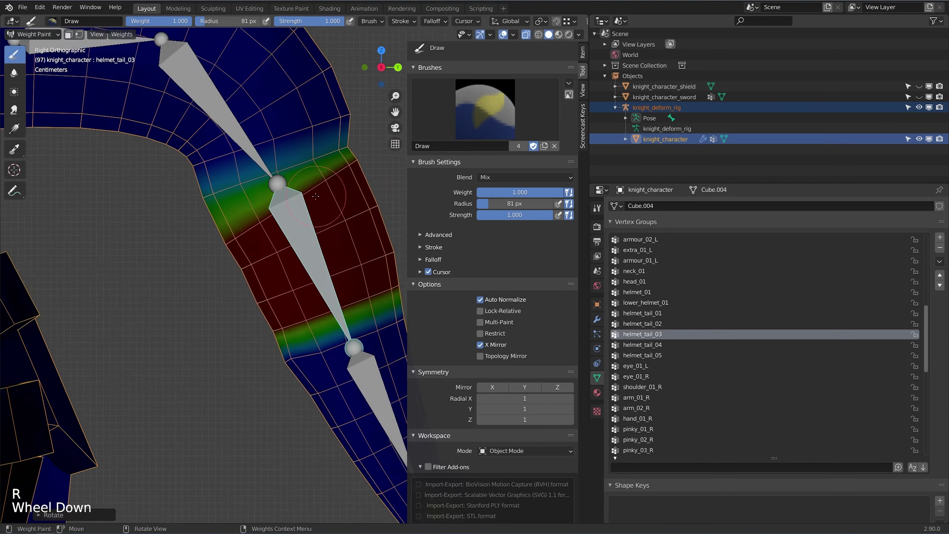
Select the helmet_tail_02 bone and rotate it upward to test the tail's deformation at its upper joint.
{"action": "middle_click_drag", "start_coordinate": [359, 169], "coordinate": [291, 153], "text": "shift"}
{"action": "left_click", "coordinate": [219, 202], "text": "ctrl"}
{"action": "middle_click_drag", "start_coordinate": [326, 188], "coordinate": [328, 211], "text": "shift"}
{"action": "key", "text": "r"}
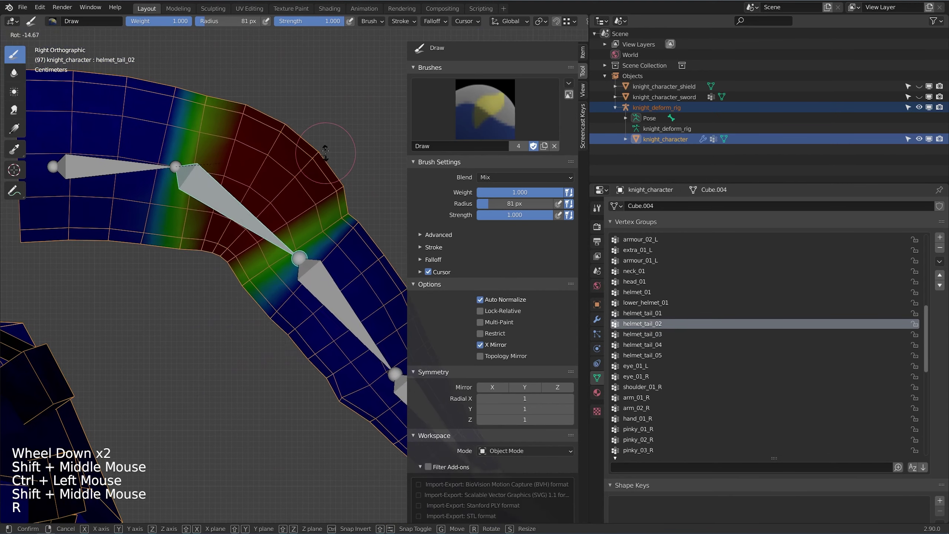
{"action": "left_click", "coordinate": [331, 98]}
{"action": "middle_click_drag", "start_coordinate": [274, 155], "coordinate": [273, 188], "text": "shift"}
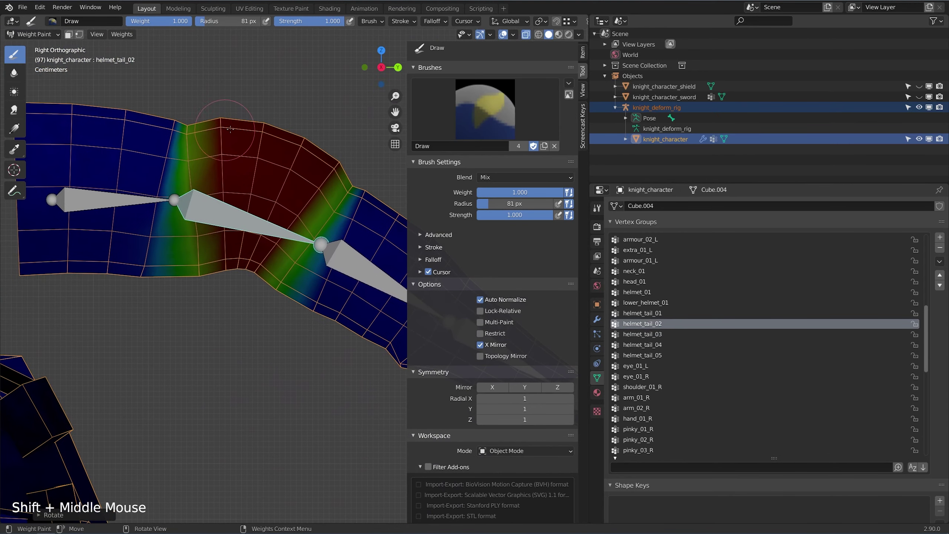
Add a new annotation layer and draw two roughly horizontal lines along the upper and lower edges of the tail's base.
{"action": "scroll", "coordinate": [236, 135], "scroll_direction": "down", "scroll_amount": 2}
{"action": "middle_click_drag", "start_coordinate": [237, 136], "coordinate": [193, 174], "text": "shift"}
{"action": "scroll", "coordinate": [209, 158], "scroll_direction": "down", "scroll_amount": 4}
{"action": "scroll", "coordinate": [192, 174], "scroll_direction": "up", "scroll_amount": 2}
{"action": "left_click", "coordinate": [582, 90]}
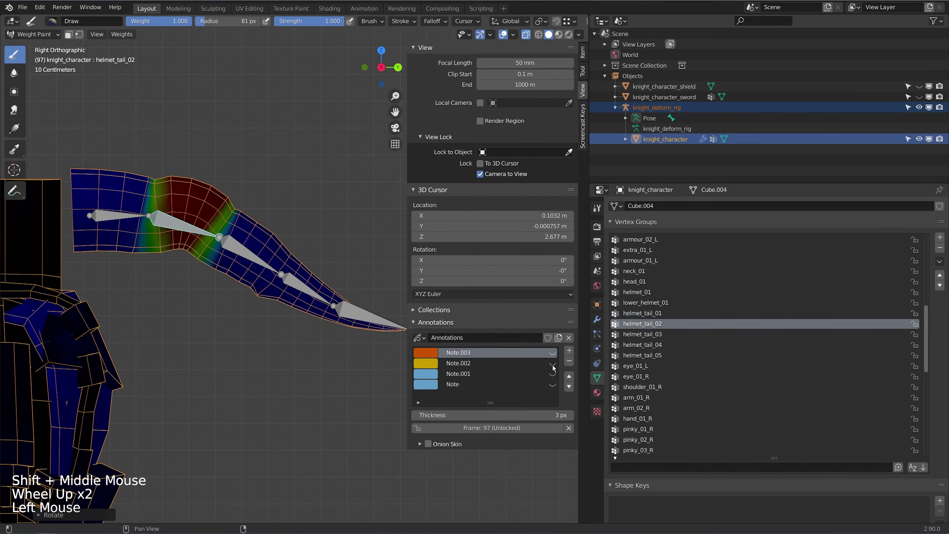
{"action": "left_click", "coordinate": [570, 351]}
{"action": "scroll", "coordinate": [301, 286], "scroll_direction": "down", "scroll_amount": 2}
{"action": "key", "text": "d"}
{"action": "left_click", "coordinate": [144, 198]}
{"action": "key", "text": "d"}
{"action": "left_click_drag", "start_coordinate": [385, 267], "coordinate": [141, 271]}
{"action": "scroll", "coordinate": [202, 258], "scroll_direction": "down", "scroll_amount": 1}
{"action": "key", "text": "d"}
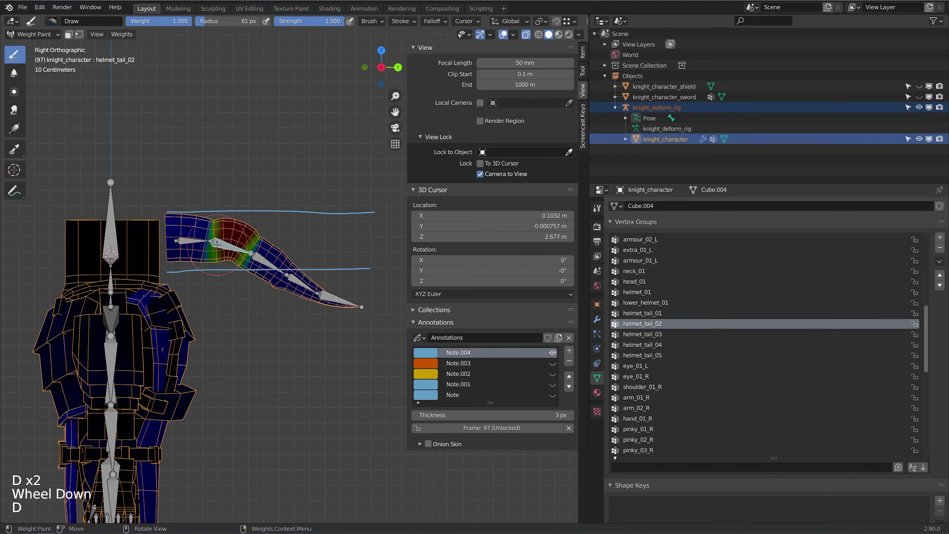
Sketch curved arrows showing the tail bending up and down plus a drooping tail curve, and hide the annotation layer.
{"action": "mouse_move", "coordinate": [261, 239]}
{"action": "left_mouse_down"}
{"action": "mouse_move", "coordinate": [288, 155]}
{"action": "mouse_move", "coordinate": [276, 133]}
{"action": "mouse_move", "coordinate": [313, 250]}
{"action": "mouse_move", "coordinate": [325, 337]}
{"action": "mouse_move", "coordinate": [318, 359]}
{"action": "mouse_move", "coordinate": [316, 328]}
{"action": "left_mouse_up"}
{"action": "key", "text": "d"}
{"action": "key", "text": "d"}
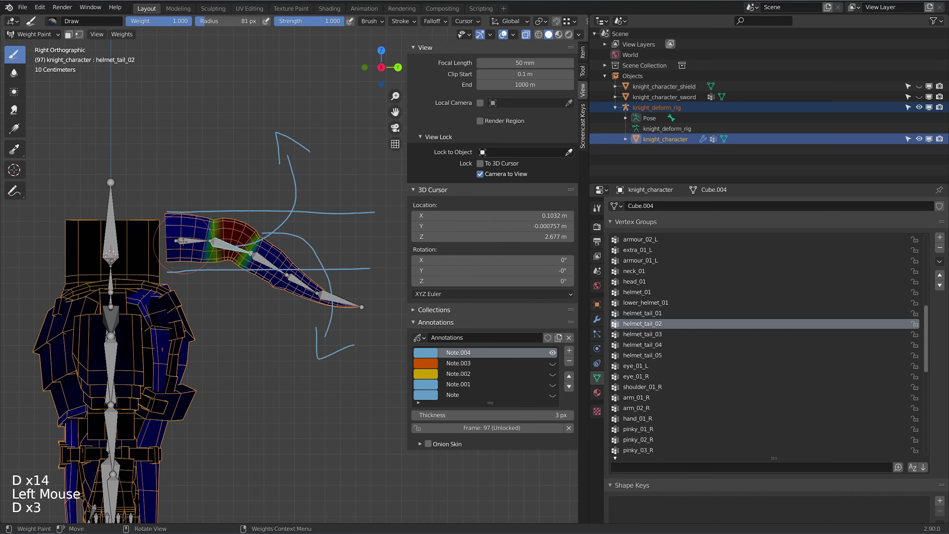
{"action": "mouse_move", "coordinate": [188, 238]}
{"action": "left_mouse_down"}
{"action": "mouse_move", "coordinate": [276, 264]}
{"action": "mouse_move", "coordinate": [310, 359]}
{"action": "left_mouse_up"}
{"action": "left_click_drag", "start_coordinate": [296, 403], "coordinate": [295, 406]}
{"action": "key", "text": "d"}
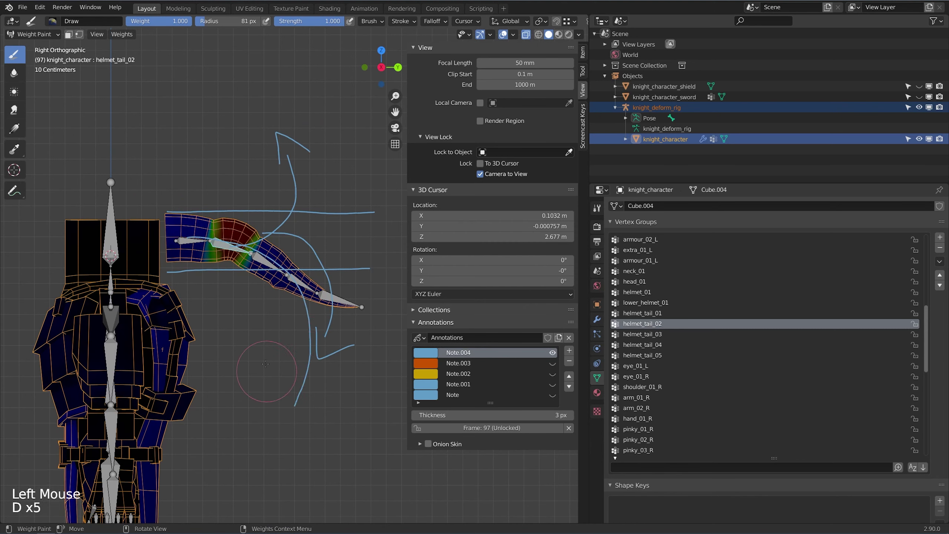
{"action": "left_click", "coordinate": [553, 352]}
Rotate the helmet_tail_02 bone downward to test how the tail deforms when it hangs.
{"action": "scroll", "coordinate": [201, 248], "scroll_direction": "up", "scroll_amount": 3}
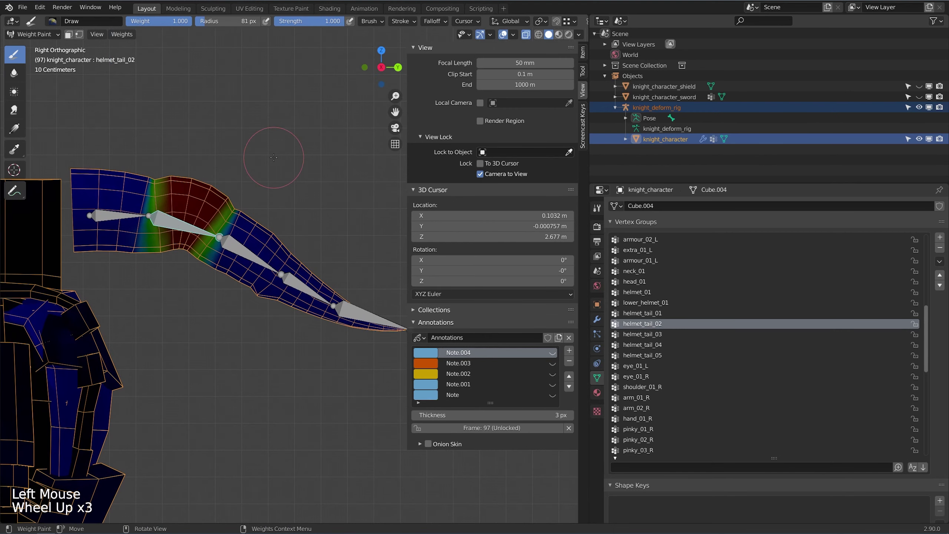
{"action": "key", "text": "r"}
{"action": "key", "text": "r"}
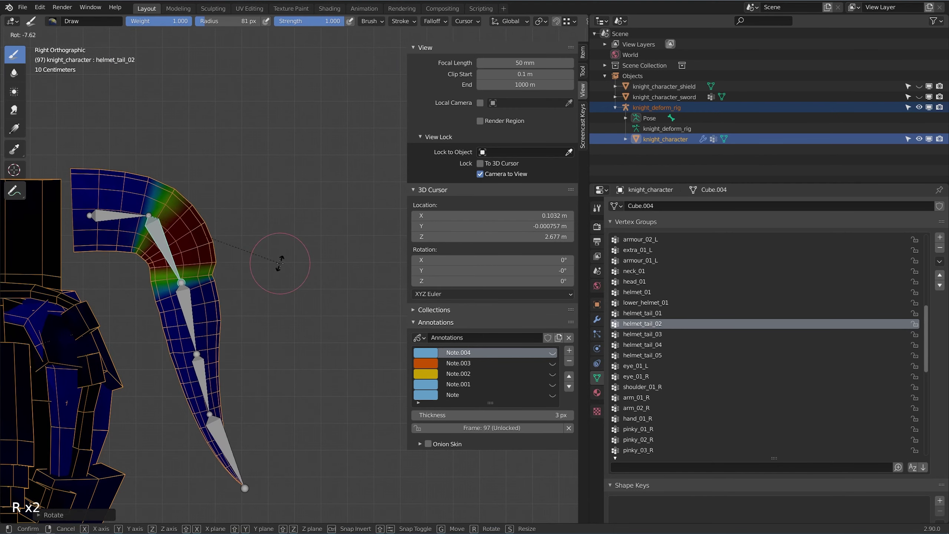
Rotate helmet_tail_02 and the tail bone below it to test how the helmet tail mesh bends.
{"action": "left_click", "coordinate": [282, 253]}
{"action": "left_click_drag", "start_coordinate": [190, 313], "coordinate": [196, 313]}
{"action": "key", "text": "ctrl+z"}
{"action": "middle_click_drag", "start_coordinate": [239, 269], "coordinate": [296, 233], "text": "shift"}
{"action": "left_click", "coordinate": [254, 282], "text": "ctrl"}
{"action": "key", "text": "r"}
{"action": "left_click", "coordinate": [317, 289]}
{"action": "middle_click_drag", "start_coordinate": [258, 304], "coordinate": [303, 258], "text": "shift"}
{"action": "left_click", "coordinate": [255, 291], "text": "ctrl"}
{"action": "key", "text": "r"}
{"action": "left_click", "coordinate": [328, 246]}
Select the helmet_tail_01 bone and set the Draw brush to weight 0.25 and strength 0.25.
{"action": "left_click", "coordinate": [221, 135], "text": "ctrl"}
{"action": "middle_click_drag", "start_coordinate": [221, 135], "coordinate": [190, 176], "text": "shift"}
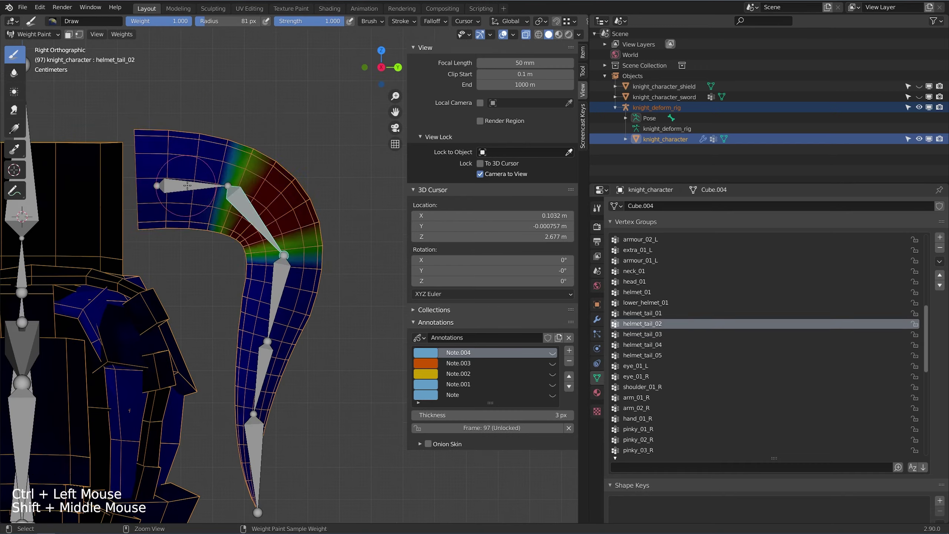
{"action": "scroll", "coordinate": [191, 176], "scroll_direction": "up", "scroll_amount": 2}
{"action": "left_click", "coordinate": [582, 71]}
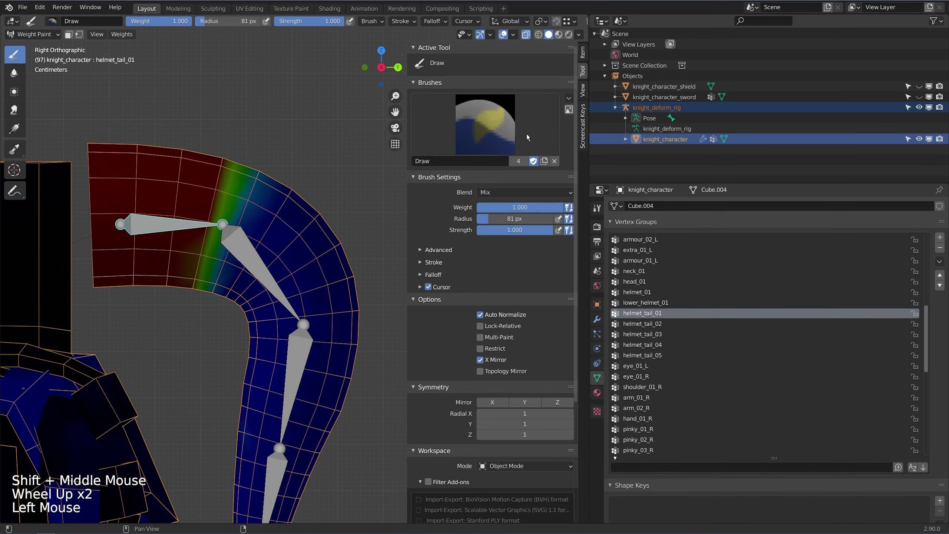
{"action": "left_click", "coordinate": [523, 192]}
{"action": "left_click", "coordinate": [501, 203]}
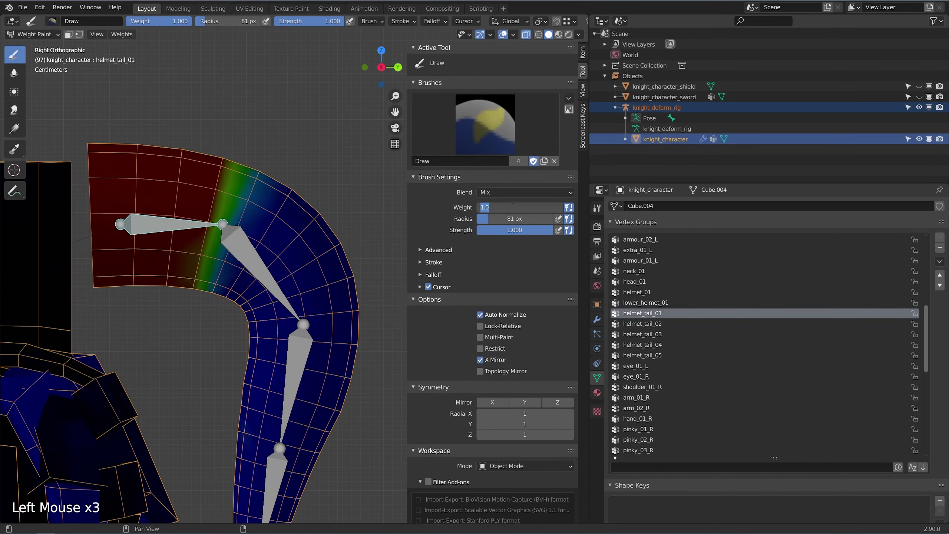
{"action": "type", "text": ".25"}
{"action": "key", "text": "Return"}
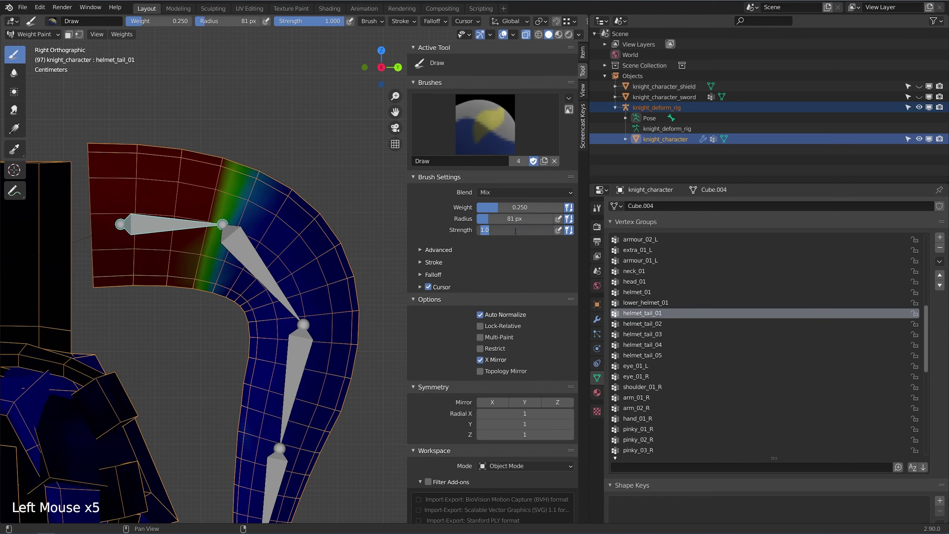
{"action": "type", "text": ".25"}
{"action": "key", "text": "Return"}
Paint light helmet_tail_01 weight onto the first edge loops just past its joint with helmet_tail_02.
{"action": "scroll", "coordinate": [313, 245], "scroll_direction": "up", "scroll_amount": 3}
{"action": "middle_click_drag", "start_coordinate": [225, 123], "coordinate": [306, 134], "text": "shift"}
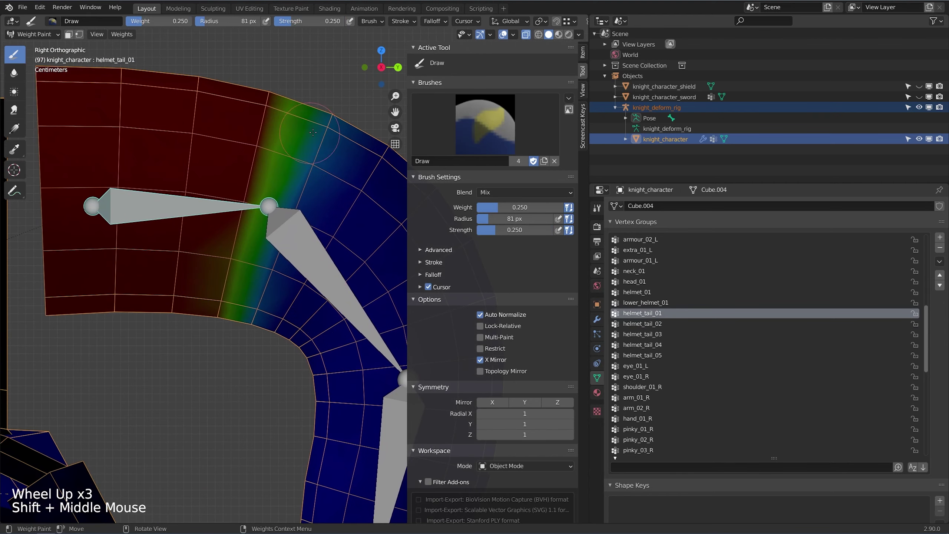
{"action": "left_click_drag", "start_coordinate": [332, 117], "coordinate": [304, 181]}
{"action": "left_click", "coordinate": [336, 111]}
{"action": "middle_click_drag", "start_coordinate": [390, 145], "coordinate": [343, 156], "text": "shift"}
{"action": "left_click", "coordinate": [343, 156]}
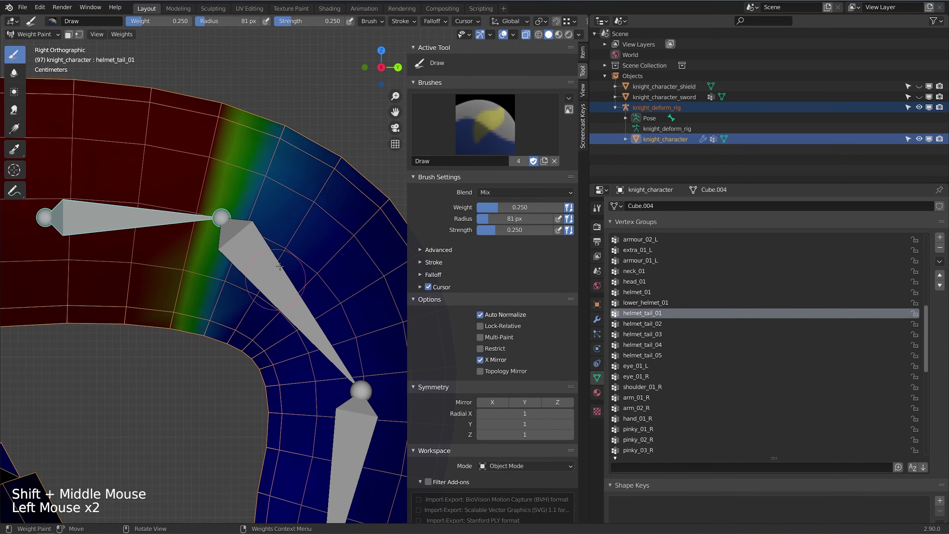
{"action": "left_click", "coordinate": [333, 176]}
{"action": "left_click", "coordinate": [288, 248]}
{"action": "middle_click_drag", "start_coordinate": [288, 248], "coordinate": [303, 201], "text": "shift"}
Reduce the brush radius to 59 px and raise the brush strength to 1.000.
{"action": "key", "text": "f"}
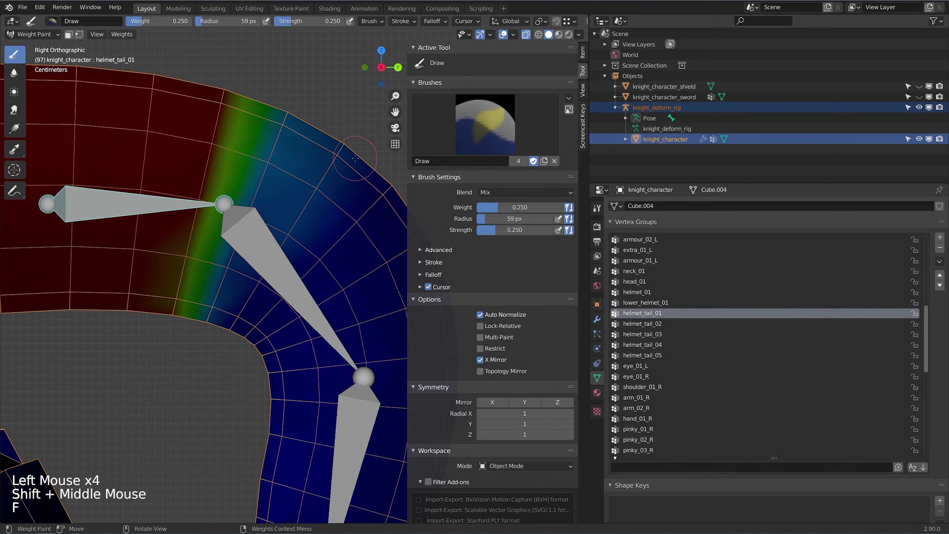
{"action": "left_click", "coordinate": [354, 154]}
{"action": "left_click_drag", "start_coordinate": [487, 229], "coordinate": [555, 229]}
Paint an even 0.25 helmet_tail_01 weight across the full width of the tail just past its joint.
{"action": "left_click_drag", "start_coordinate": [338, 139], "coordinate": [288, 222]}
{"action": "left_click_drag", "start_coordinate": [342, 162], "coordinate": [242, 324]}
{"action": "mouse_move", "coordinate": [233, 261]}
{"action": "left_mouse_down"}
{"action": "mouse_move", "coordinate": [285, 98]}
{"action": "mouse_move", "coordinate": [286, 136]}
{"action": "left_mouse_up"}
{"action": "scroll", "coordinate": [278, 157], "scroll_direction": "down", "scroll_amount": 2}
{"action": "middle_click_drag", "start_coordinate": [262, 180], "coordinate": [252, 184], "text": "shift"}
{"action": "left_click_drag", "start_coordinate": [225, 275], "coordinate": [279, 156]}
{"action": "middle_click_drag", "start_coordinate": [280, 157], "coordinate": [265, 144], "text": "shift"}
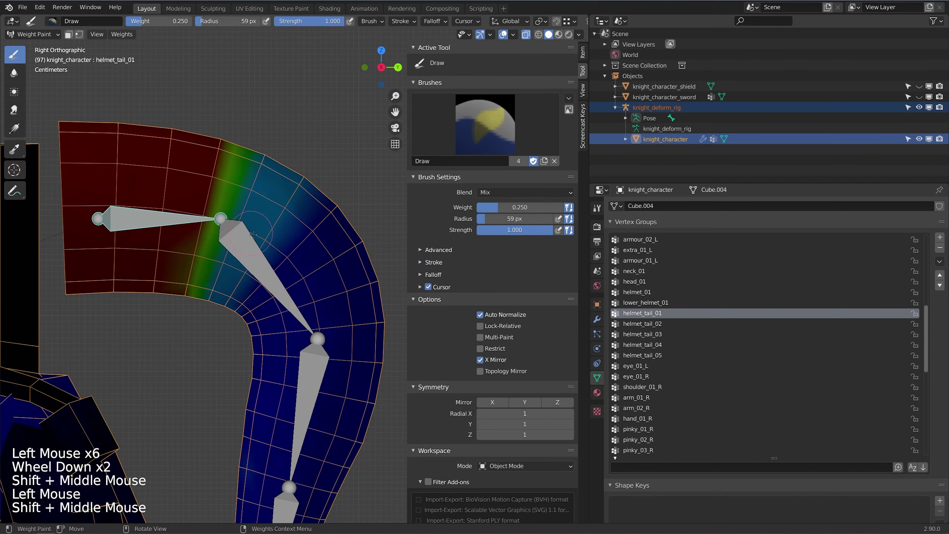
Rotate the helmet_tail_02 bone upward to test the bend at its first joint.
{"action": "left_click", "coordinate": [262, 262], "text": "ctrl"}
{"action": "key", "text": "r"}
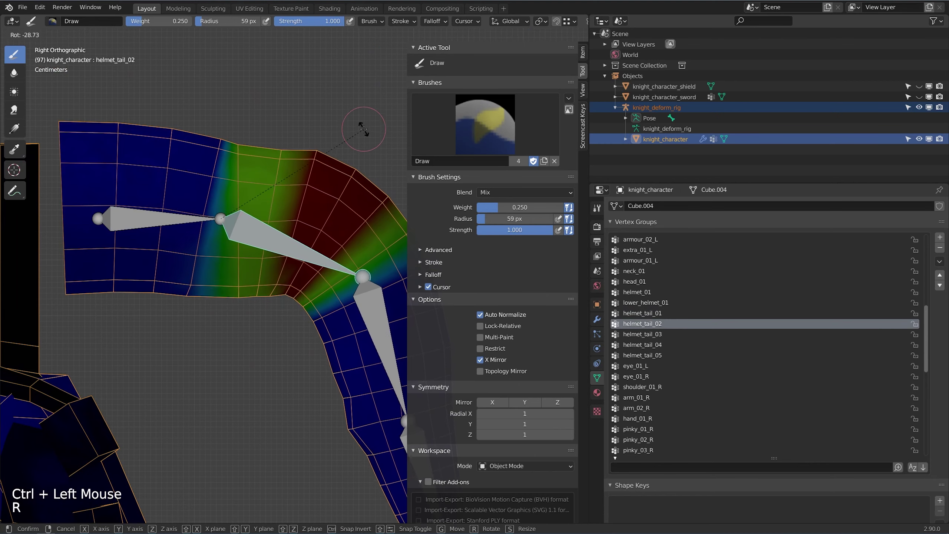
{"action": "left_click", "coordinate": [364, 130]}
{"action": "key", "text": "r"}
{"action": "left_click", "coordinate": [340, 203]}
{"action": "middle_click_drag", "start_coordinate": [341, 203], "coordinate": [285, 185], "text": "shift"}
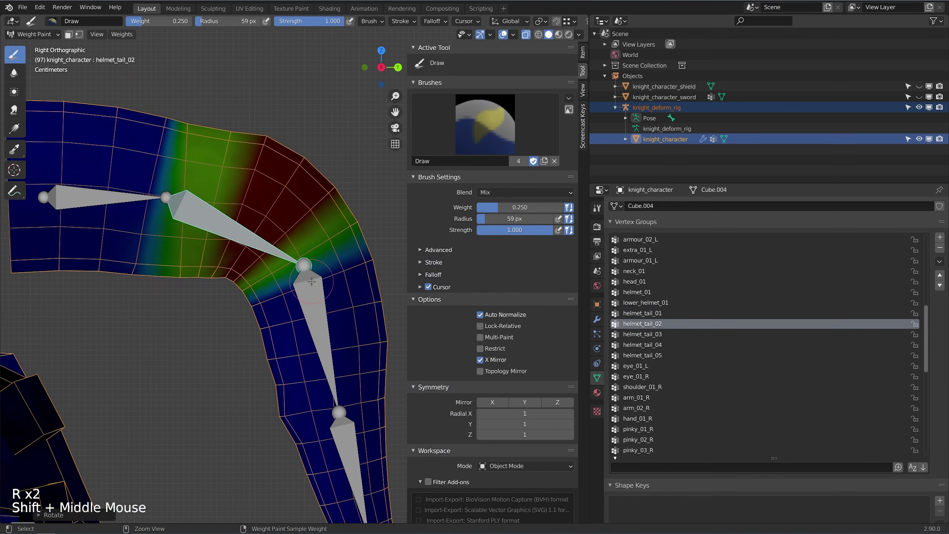
Select the helmet_tail_03 bone and rotate it upward to bend the tail at its joint.
{"action": "left_click", "coordinate": [318, 339], "text": "ctrl"}
{"action": "middle_click_drag", "start_coordinate": [318, 338], "coordinate": [290, 330], "text": "shift"}
{"action": "key", "text": "r"}
{"action": "scroll", "coordinate": [349, 219], "scroll_direction": "up", "scroll_amount": 2}
{"action": "left_click", "coordinate": [307, 154]}
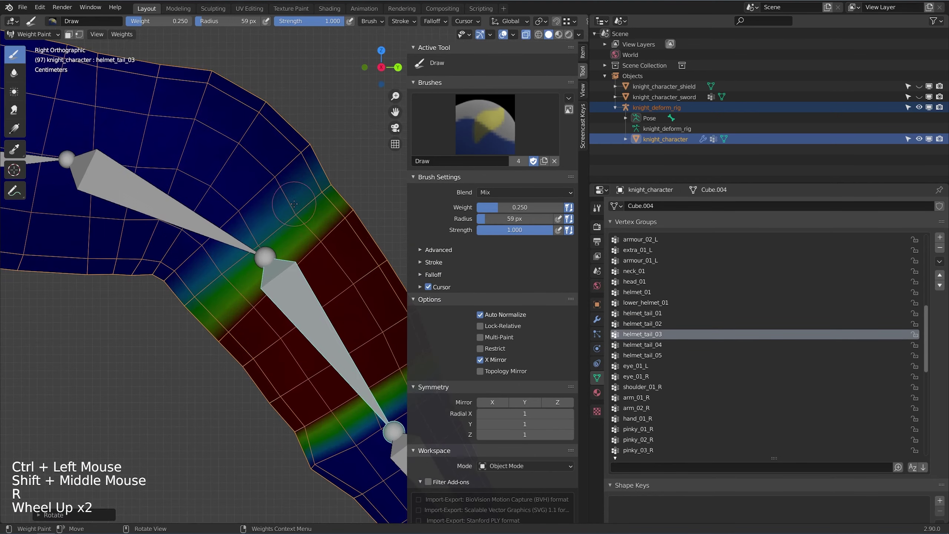
Paint 0.25 helmet_tail_03 weight across the edge loops before its joint, covering the tail from inner to outer edge.
{"action": "scroll", "coordinate": [243, 229], "scroll_direction": "up", "scroll_amount": 5}
{"action": "middle_click_drag", "start_coordinate": [216, 246], "coordinate": [307, 176], "text": "shift"}
{"action": "left_click", "coordinate": [216, 268]}
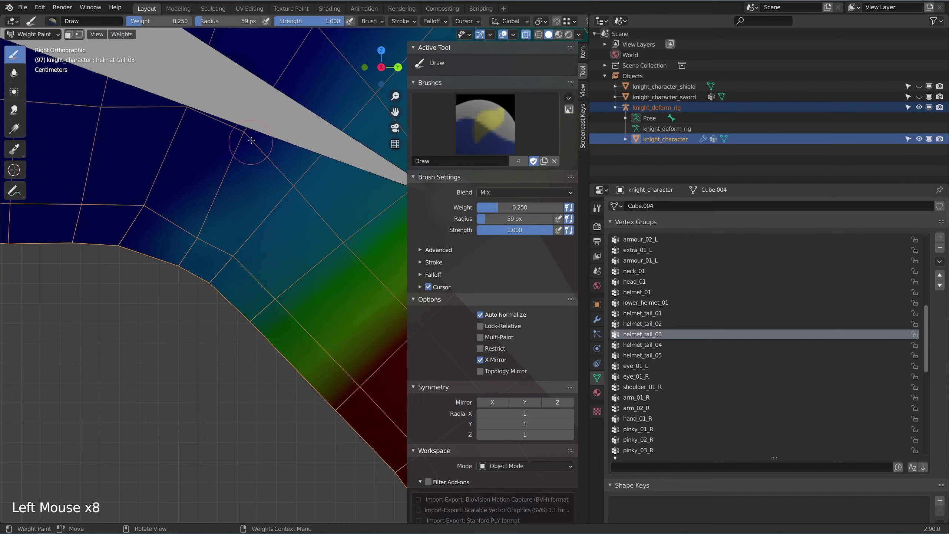
{"action": "scroll", "coordinate": [251, 140], "scroll_direction": "down", "scroll_amount": 2}
{"action": "scroll", "coordinate": [251, 140], "scroll_direction": "down", "scroll_amount": 1, "text": "shift"}
{"action": "middle_click_drag", "start_coordinate": [251, 140], "coordinate": [221, 224], "text": "shift"}
{"action": "left_click_drag", "start_coordinate": [239, 213], "coordinate": [291, 129]}
{"action": "middle_click_drag", "start_coordinate": [286, 135], "coordinate": [250, 212], "text": "shift"}
{"action": "scroll", "coordinate": [250, 212], "scroll_direction": "down", "scroll_amount": 1, "text": "shift"}
{"action": "left_click_drag", "start_coordinate": [250, 212], "coordinate": [324, 88]}
{"action": "left_click_drag", "start_coordinate": [288, 149], "coordinate": [306, 116]}
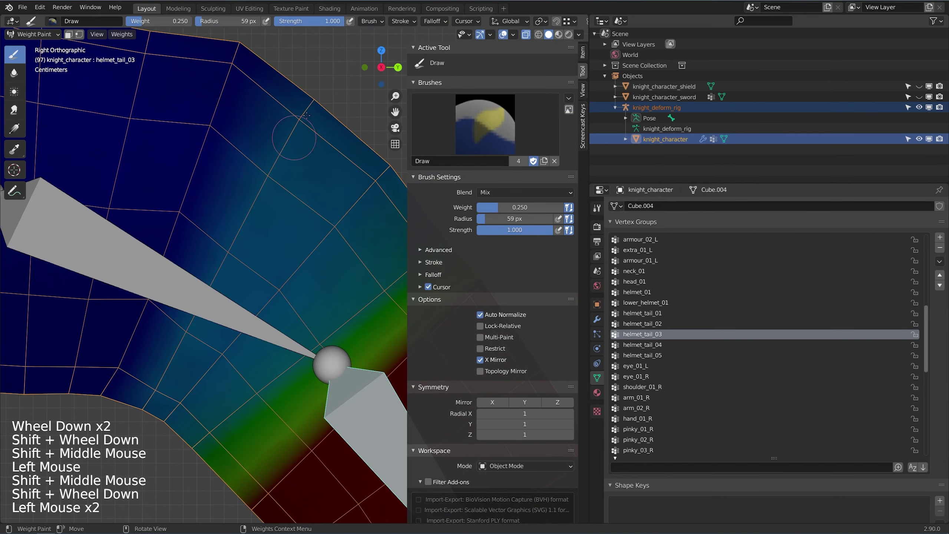
{"action": "scroll", "coordinate": [306, 115], "scroll_direction": "down", "scroll_amount": 3}
{"action": "scroll", "coordinate": [318, 187], "scroll_direction": "down", "scroll_amount": 1, "text": "shift"}
{"action": "left_click", "coordinate": [318, 187]}
Rotate helmet_tail_03 further upward to check the new blending at its joint.
{"action": "scroll", "coordinate": [320, 289], "scroll_direction": "down", "scroll_amount": 1}
{"action": "middle_click_drag", "start_coordinate": [318, 329], "coordinate": [319, 291], "text": "shift"}
{"action": "left_click", "coordinate": [321, 289], "text": "ctrl"}
{"action": "left_click", "coordinate": [320, 289], "text": "ctrl"}
{"action": "scroll", "coordinate": [320, 289], "scroll_direction": "down", "scroll_amount": 1}
{"action": "key", "text": "r"}
{"action": "left_click", "coordinate": [343, 180]}
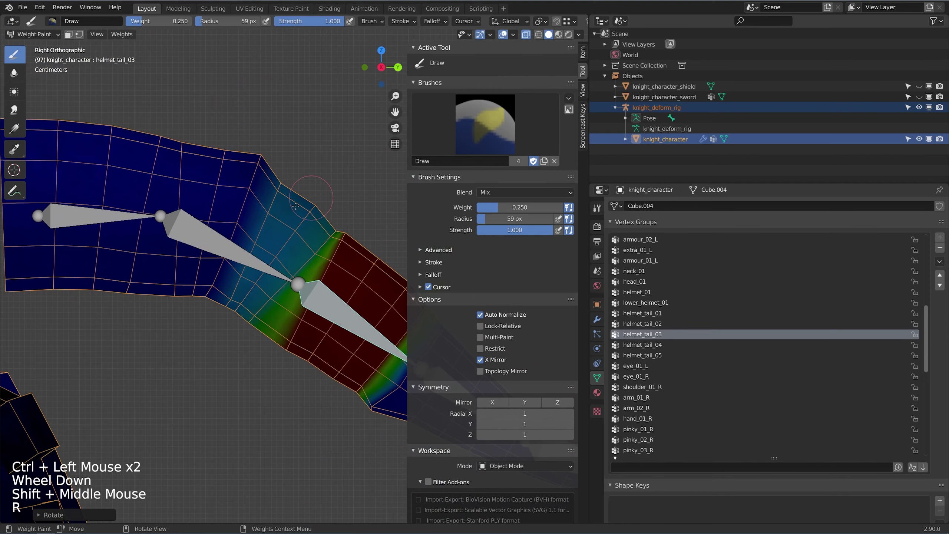
Rotate helmet_tail_02 upward to examine the deformation between its two joints.
{"action": "left_click", "coordinate": [240, 245], "text": "ctrl"}
{"action": "key", "text": "r"}
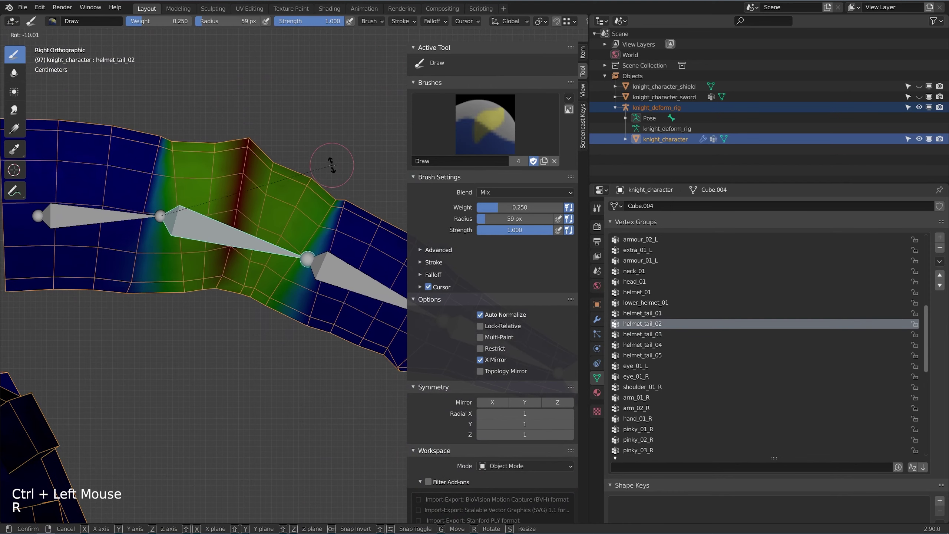
{"action": "left_click", "coordinate": [325, 158]}
{"action": "middle_click_drag", "start_coordinate": [222, 198], "coordinate": [242, 205], "text": "shift"}
{"action": "scroll", "coordinate": [242, 205], "scroll_direction": "up", "scroll_amount": 1}
Try painting 0.1 weight over the full-weight band in the middle of the helmet_tail_02 segment.
{"action": "left_click", "coordinate": [523, 206]}
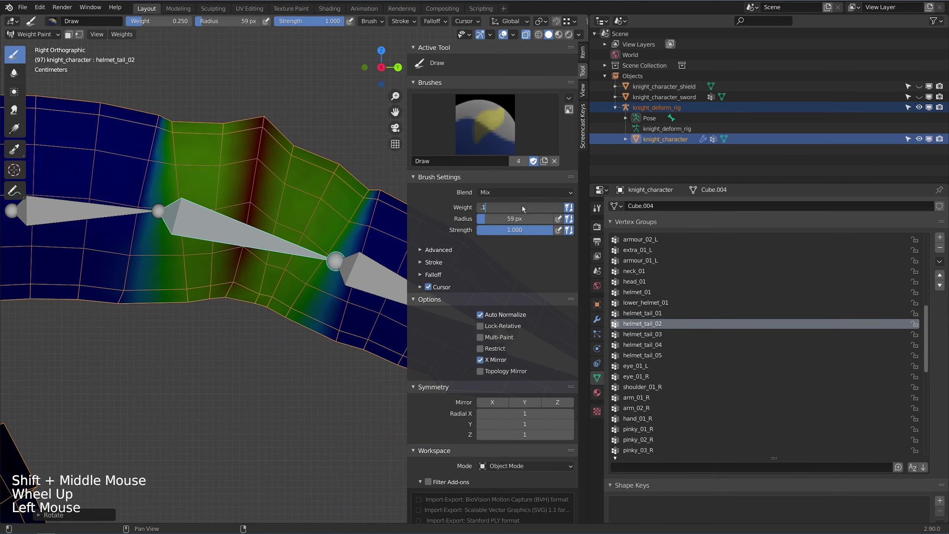
{"action": "left_click_drag", "start_coordinate": [262, 108], "coordinate": [232, 292]}
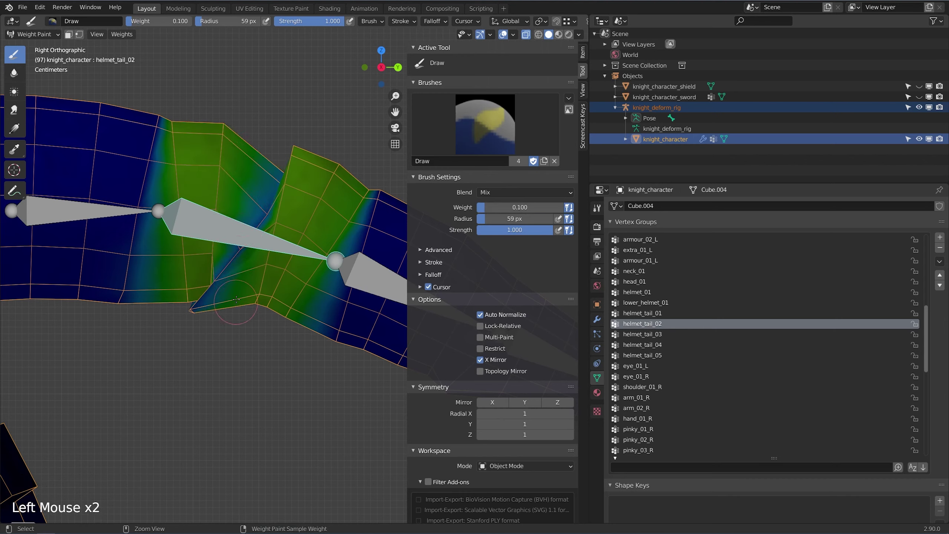
{"action": "key", "text": "ctrl+z"}
Select helmet_tail_01 and paint its 0.25 weight onto the middle band of the helmet_tail_02 segment.
{"action": "left_click", "coordinate": [97, 223], "text": "ctrl"}
{"action": "mouse_move", "coordinate": [261, 128]}
{"action": "left_mouse_down"}
{"action": "mouse_move", "coordinate": [258, 120]}
{"action": "mouse_move", "coordinate": [244, 214]}
{"action": "left_mouse_up"}
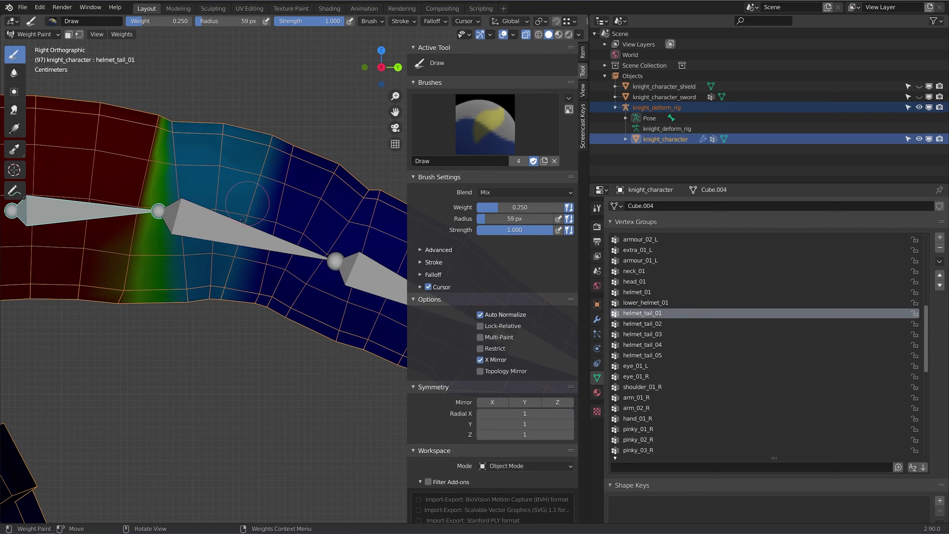
Rotate helmet_tail_02 to test the bend, then clear its rotation and location.
{"action": "left_click", "coordinate": [228, 246], "text": "ctrl"}
{"action": "scroll", "coordinate": [227, 246], "scroll_direction": "down", "scroll_amount": 2}
{"action": "key", "text": "r"}
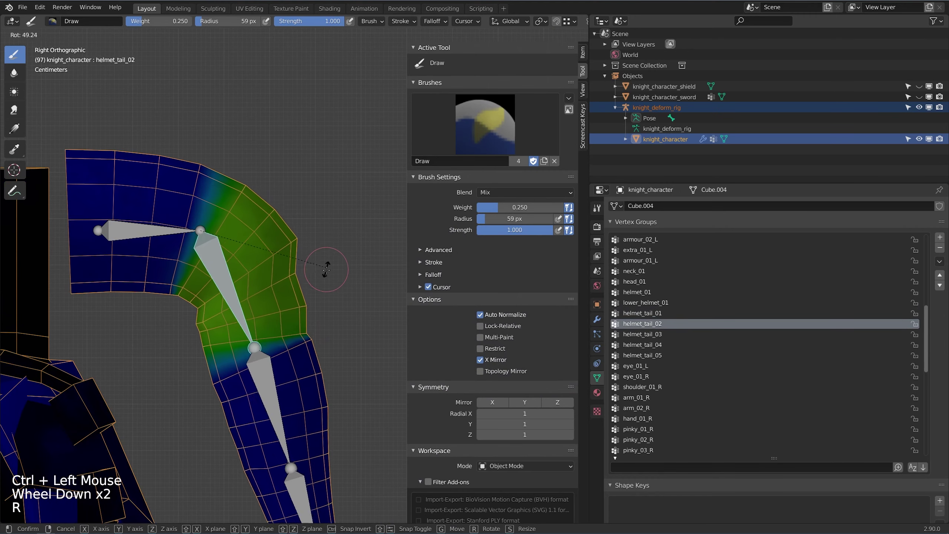
{"action": "left_click", "coordinate": [317, 260]}
{"action": "key", "text": "alt+r"}
{"action": "key", "text": "alt+g"}
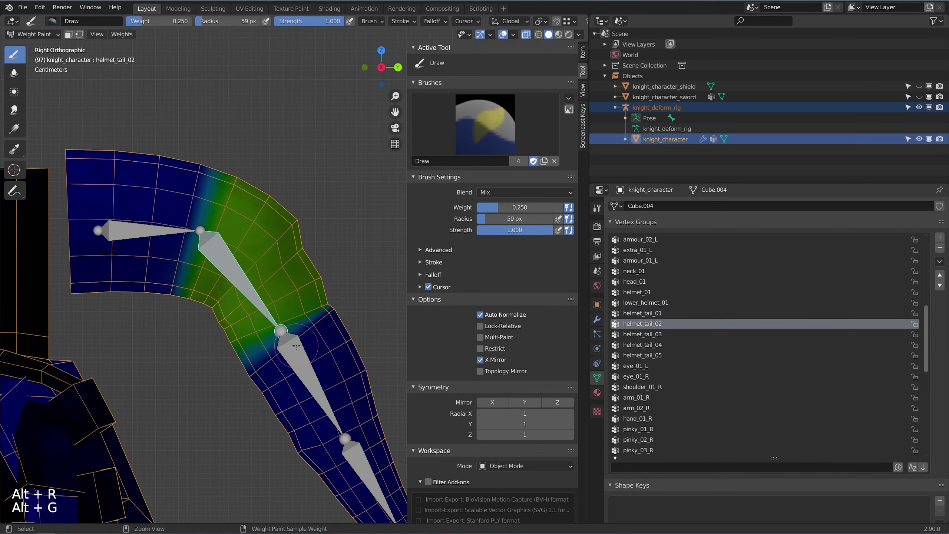
Rotate helmet_tail_03 upward to check its joint, then select helmet_tail_02.
{"action": "left_click", "coordinate": [316, 351], "text": "ctrl"}
{"action": "key", "text": "r"}
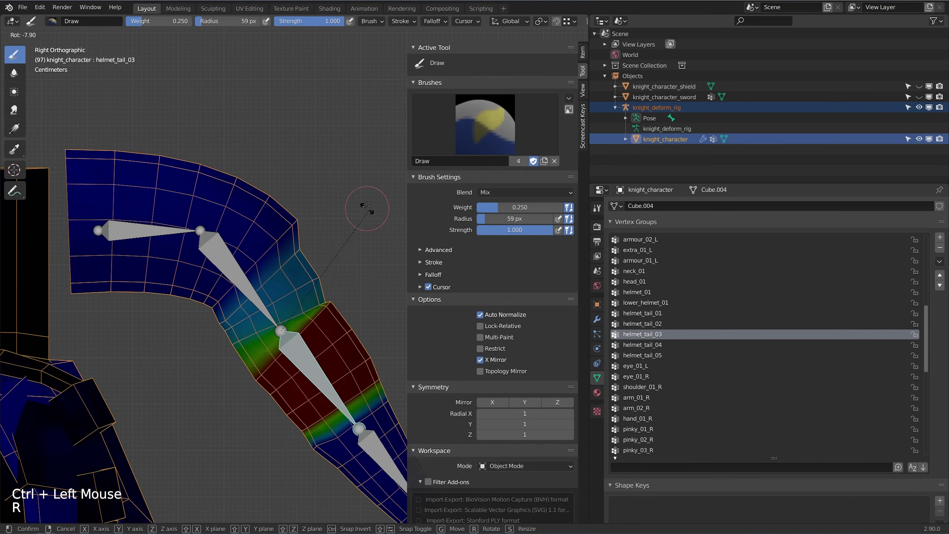
{"action": "left_click", "coordinate": [304, 307]}
{"action": "left_click", "coordinate": [226, 254], "text": "ctrl"}
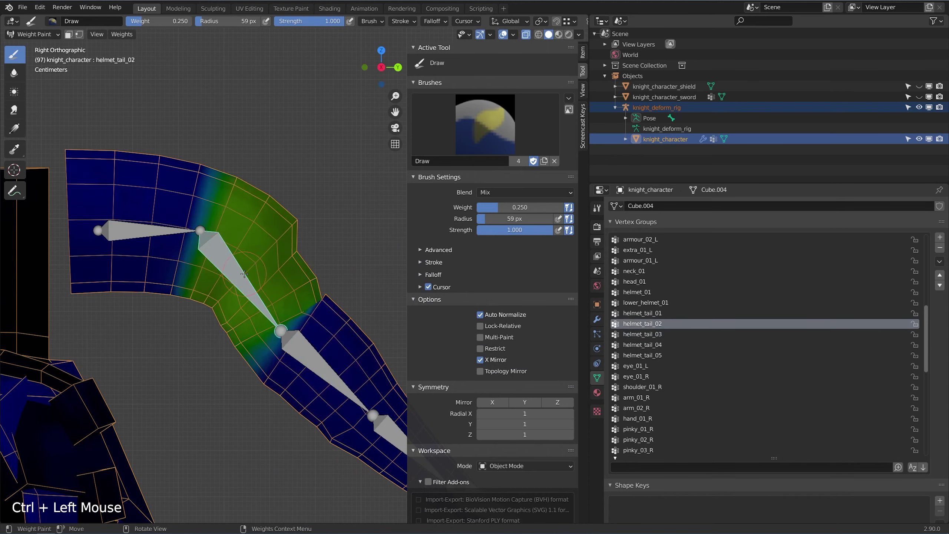
{"action": "middle_click_drag", "start_coordinate": [227, 255], "coordinate": [200, 227], "text": "shift"}
{"action": "scroll", "coordinate": [201, 227], "scroll_direction": "up", "scroll_amount": 3}
Try painting the kinked middle edge loop of the helmet_tail_02 segment with weight 0.5, then set the brush weight to 0.75.
{"action": "left_click", "coordinate": [504, 208]}
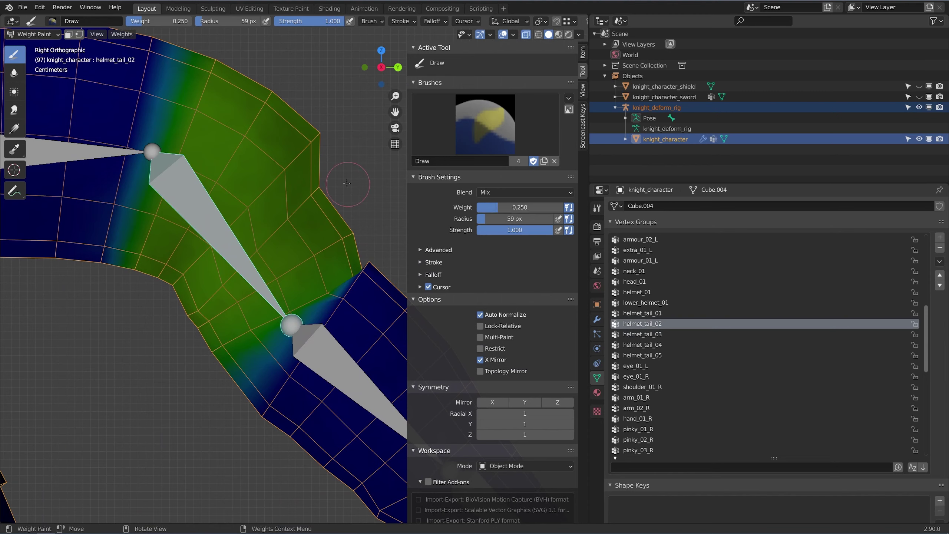
{"action": "left_click", "coordinate": [317, 187]}
{"action": "key", "text": "ctrl+z"}
{"action": "left_click", "coordinate": [520, 208]}
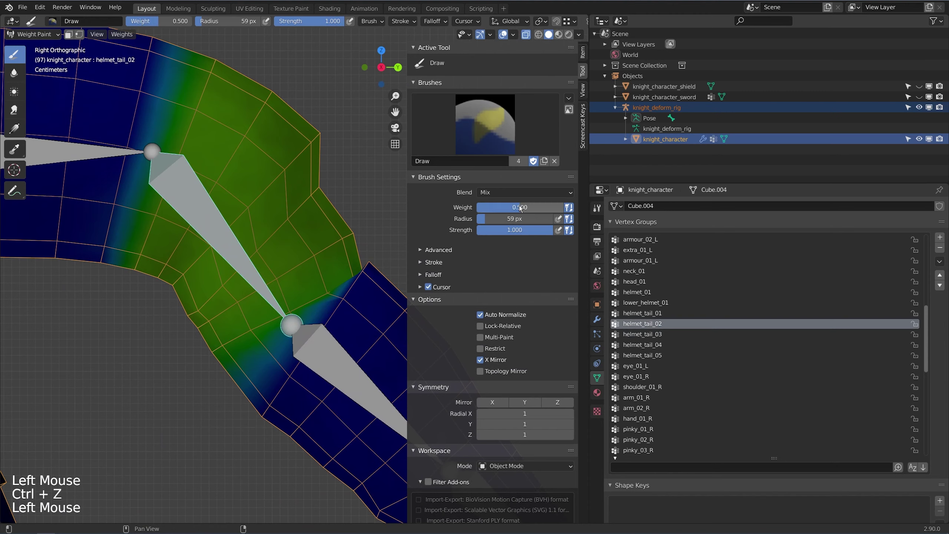
{"action": "left_click_drag", "start_coordinate": [330, 200], "coordinate": [293, 215]}
{"action": "key", "text": "ctrl+z"}
{"action": "left_click", "coordinate": [530, 207]}
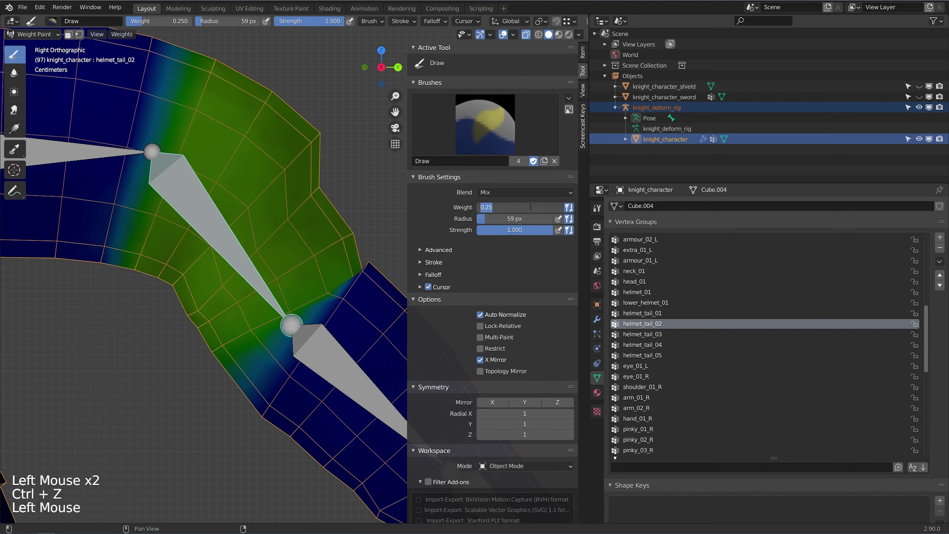
{"action": "type", "text": ".75"}
{"action": "key", "text": "Return"}
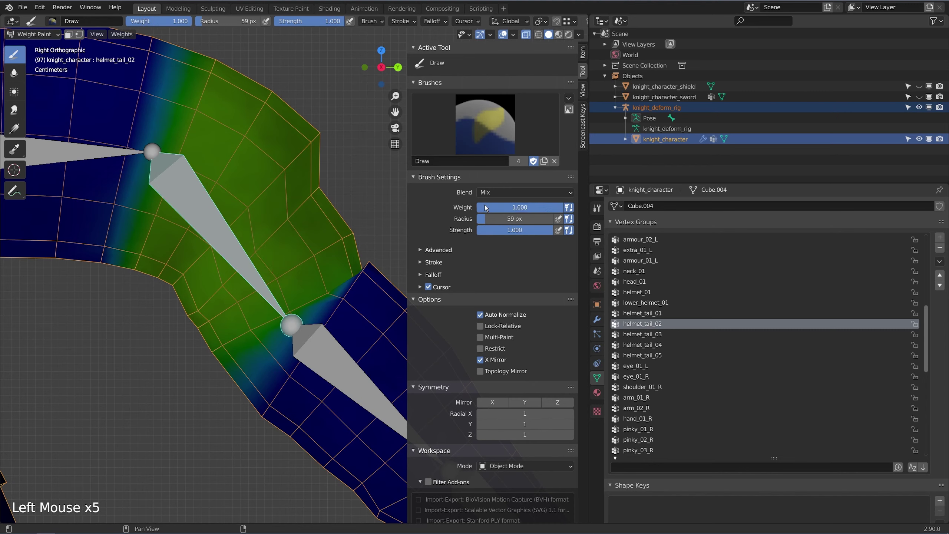
Paint helmet_tail_02 weight at 1.000 along the kinked middle edge loop, from the outer to the inner edge of the tail.
{"action": "left_click_drag", "start_coordinate": [298, 214], "coordinate": [263, 254]}
{"action": "left_click_drag", "start_coordinate": [313, 197], "coordinate": [353, 165]}
{"action": "left_click", "coordinate": [335, 198]}
{"action": "left_click", "coordinate": [218, 285]}
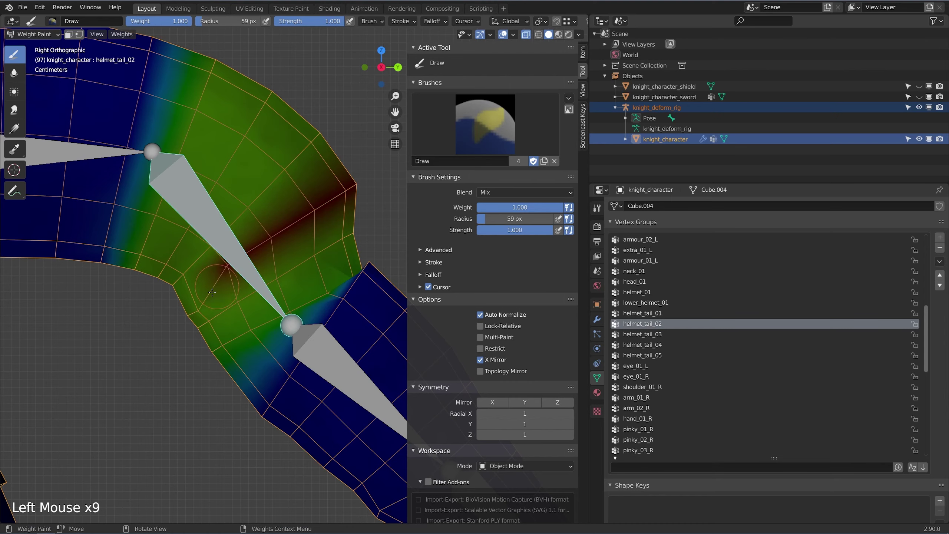
{"action": "left_click_drag", "start_coordinate": [217, 286], "coordinate": [200, 293]}
Select helmet_tail_03 and rotate it downward to test the smoothed bend.
{"action": "middle_click_drag", "start_coordinate": [289, 301], "coordinate": [284, 318], "text": "shift"}
{"action": "scroll", "coordinate": [284, 318], "scroll_direction": "down", "scroll_amount": 2}
{"action": "left_click", "coordinate": [298, 351], "text": "ctrl"}
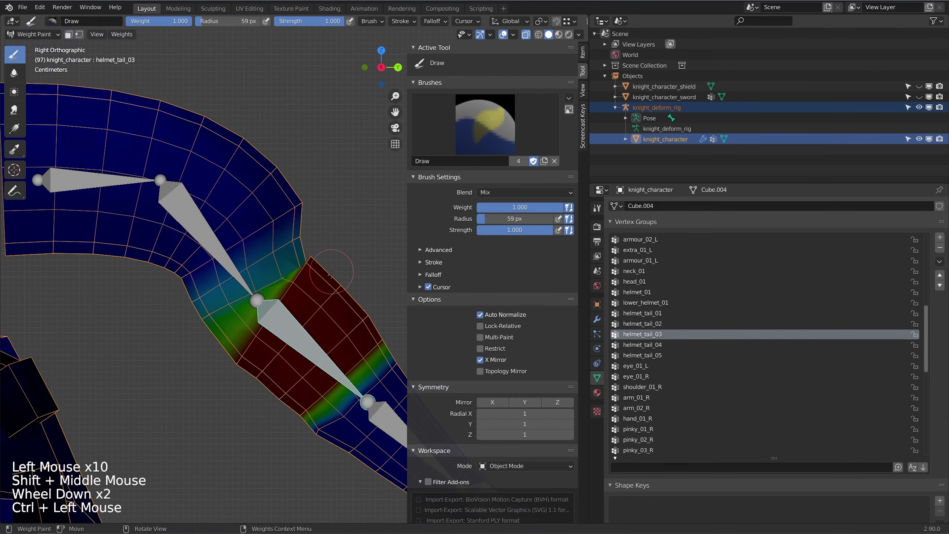
{"action": "key", "text": "r"}
{"action": "left_click", "coordinate": [311, 342]}
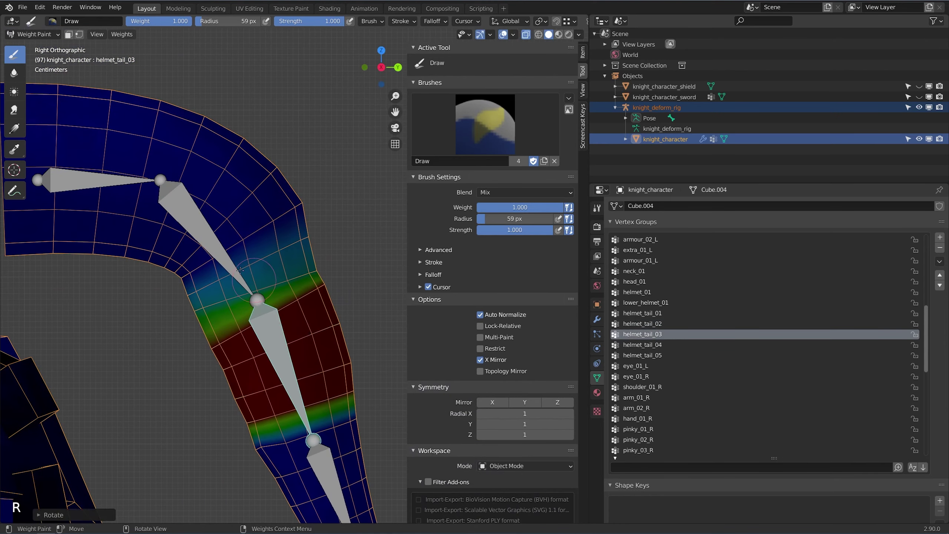
Rotate helmet_tail_02 and helmet_tail_03 alternately to check how the tail deforms in several poses.
{"action": "left_click", "coordinate": [215, 242], "text": "ctrl"}
{"action": "scroll", "coordinate": [257, 254], "scroll_direction": "down", "scroll_amount": 4}
{"action": "scroll", "coordinate": [266, 255], "scroll_direction": "down", "scroll_amount": 1, "text": "shift"}
{"action": "key", "text": "r"}
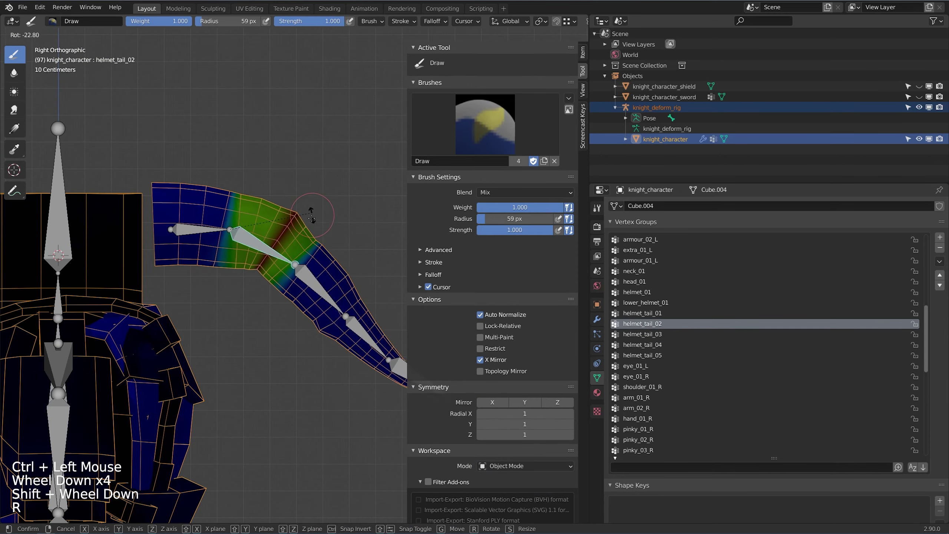
{"action": "left_click", "coordinate": [315, 283]}
{"action": "left_click", "coordinate": [315, 283], "text": "ctrl"}
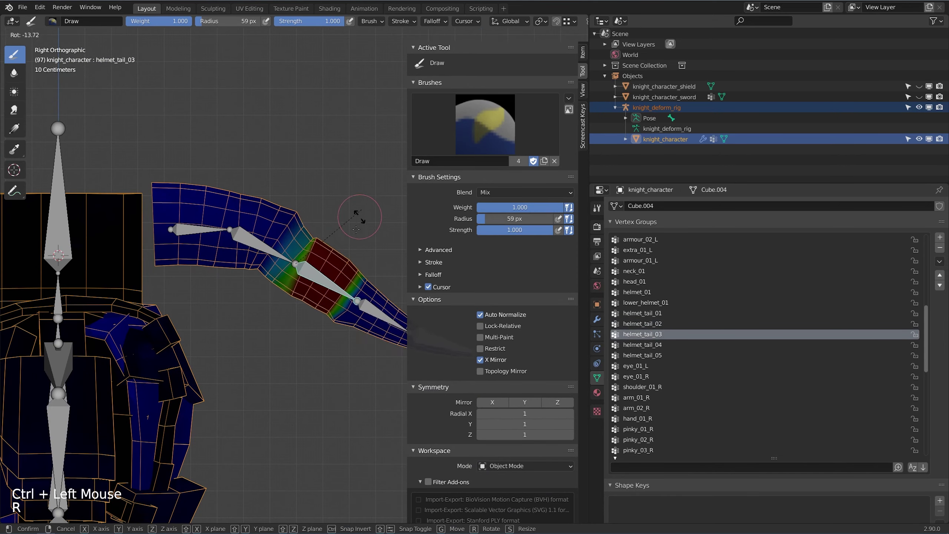
{"action": "left_click", "coordinate": [270, 242], "text": "ctrl"}
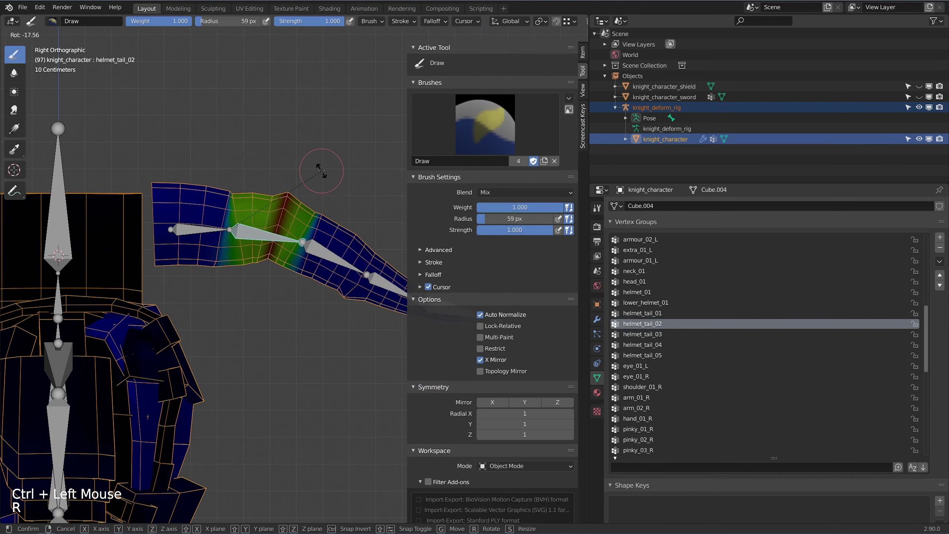
{"action": "left_click", "coordinate": [327, 290], "text": "ctrl"}
Select helmet_tail_04 and test its rotation, cancelling the rotation when done.
{"action": "middle_click_drag", "start_coordinate": [370, 336], "coordinate": [294, 318], "text": "shift"}
{"action": "scroll", "coordinate": [293, 318], "scroll_direction": "up", "scroll_amount": 4}
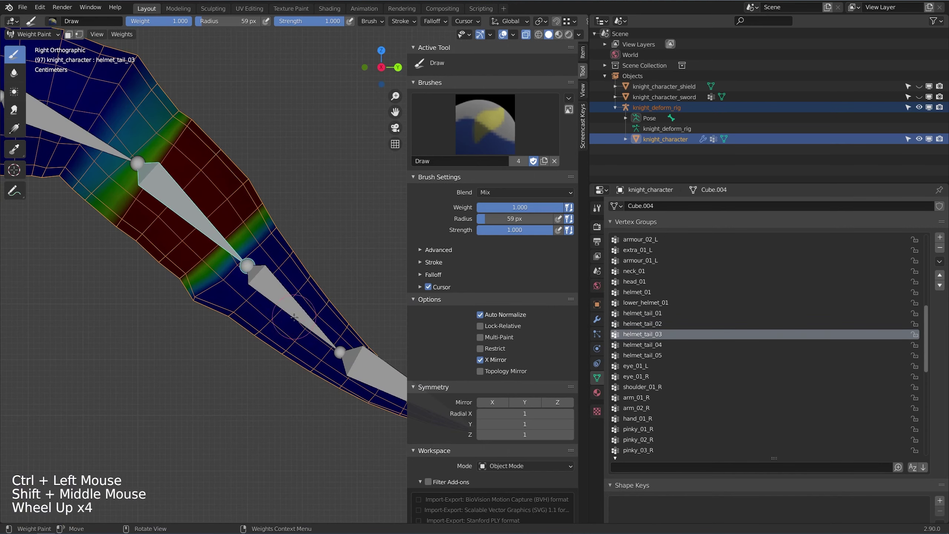
{"action": "left_click", "coordinate": [298, 312], "text": "ctrl"}
{"action": "scroll", "coordinate": [305, 295], "scroll_direction": "up", "scroll_amount": 1, "text": "shift"}
{"action": "middle_click_drag", "start_coordinate": [308, 272], "coordinate": [303, 219], "text": "shift"}
{"action": "left_click", "coordinate": [279, 251], "text": "ctrl"}
{"action": "key", "text": "r"}
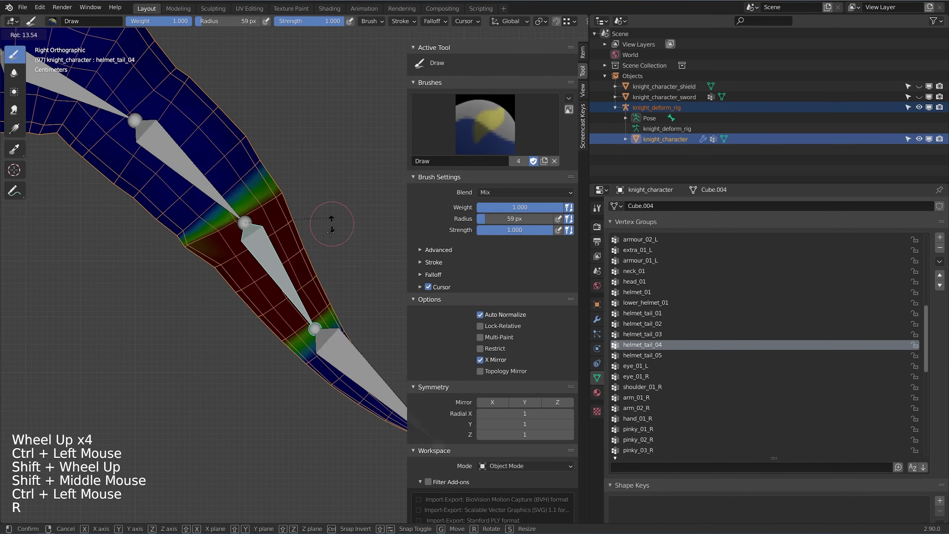
{"action": "right_click", "coordinate": [334, 191]}
Paint helmet_tail_04 weight at 1.000 onto the lower-edge vertices just past its joint with helmet_tail_03.
{"action": "left_click", "coordinate": [215, 252]}
{"action": "left_click", "coordinate": [219, 248]}
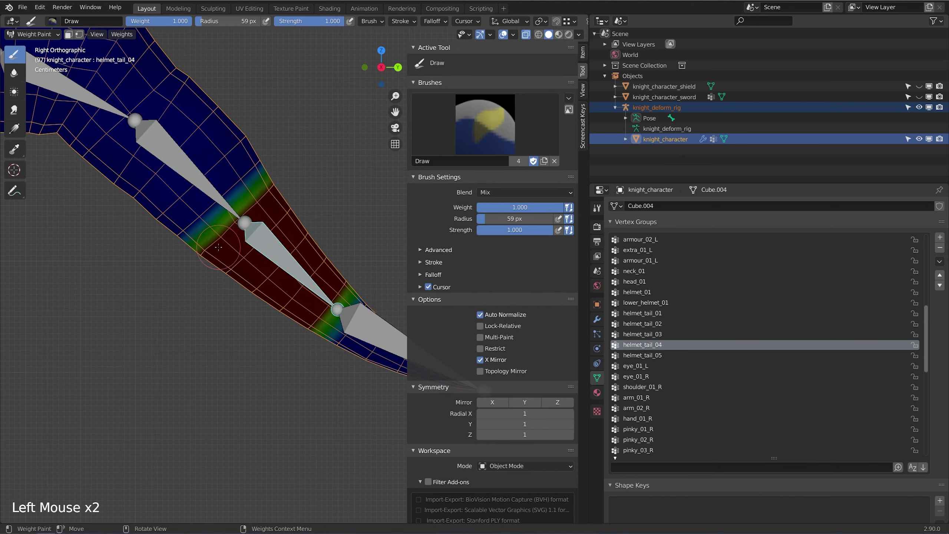
Try to paint helmet_tail_03 weight at 1.000 along the edge loop just past its joint with helmet_tail_04.
{"action": "middle_click_drag", "start_coordinate": [206, 259], "coordinate": [254, 318], "text": "shift"}
{"action": "scroll", "coordinate": [254, 318], "scroll_direction": "up", "scroll_amount": 1, "text": "shift"}
{"action": "scroll", "coordinate": [254, 318], "scroll_direction": "up", "scroll_amount": 3}
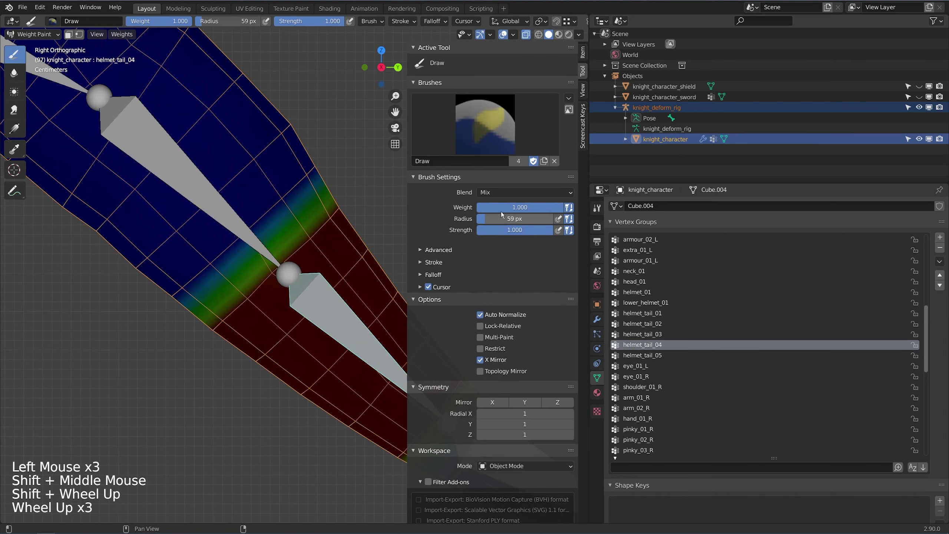
{"action": "left_click", "coordinate": [510, 193]}
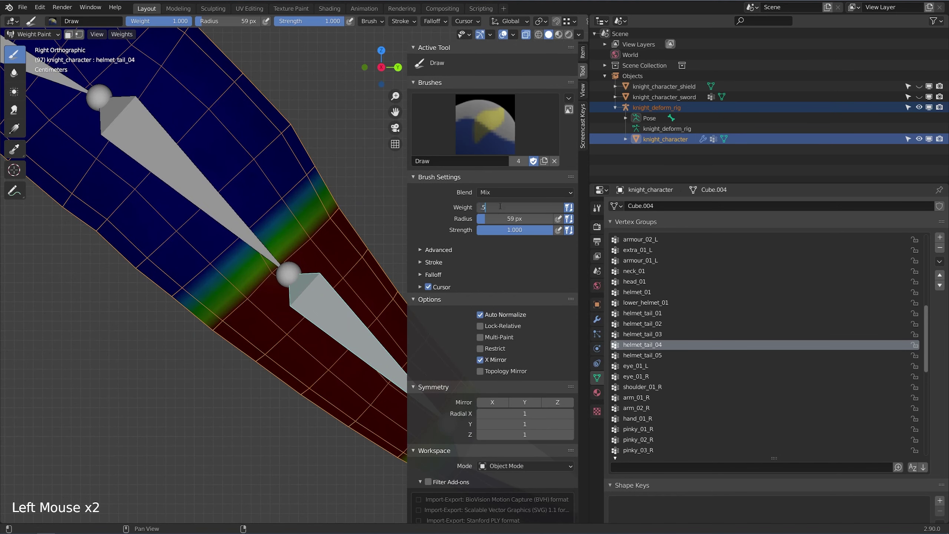
{"action": "mouse_move", "coordinate": [293, 259]}
{"action": "left_mouse_down"}
{"action": "mouse_move", "coordinate": [172, 364]}
{"action": "mouse_move", "coordinate": [257, 326]}
{"action": "mouse_move", "coordinate": [357, 196]}
{"action": "left_mouse_up"}
{"action": "key", "text": "ctrl+z"}
{"action": "left_click", "coordinate": [208, 185], "text": "ctrl"}
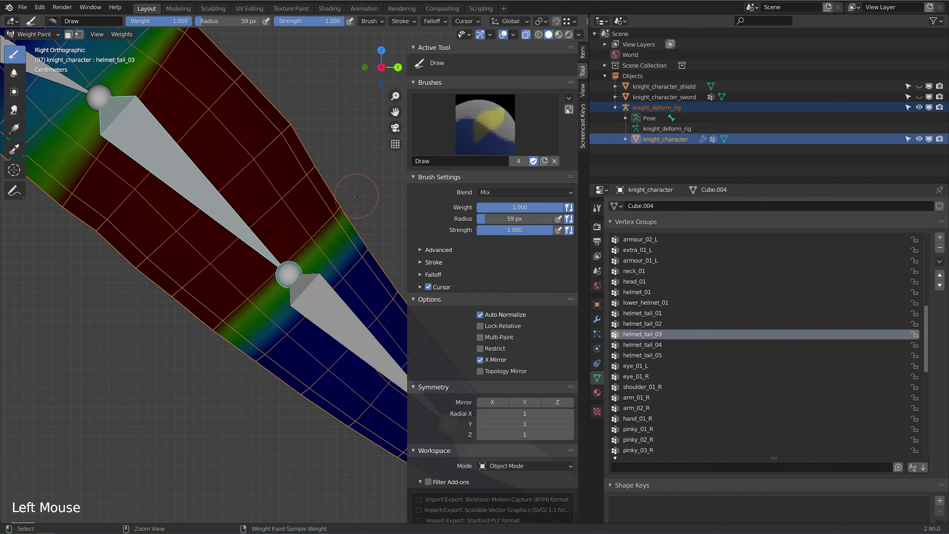
{"action": "key", "text": "ctrl+z"}
{"action": "left_click", "coordinate": [511, 207]}
{"action": "type", "text": ".5"}
{"action": "key", "text": "Return"}
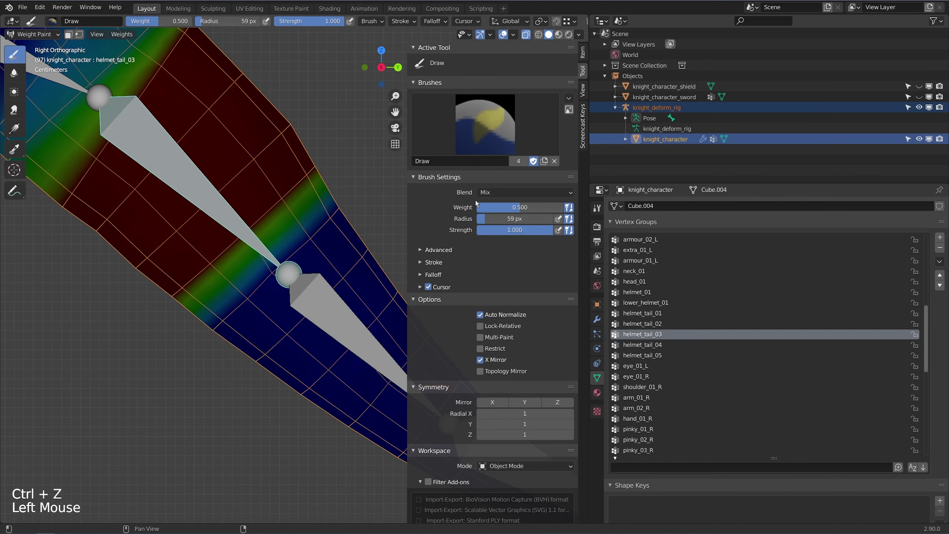
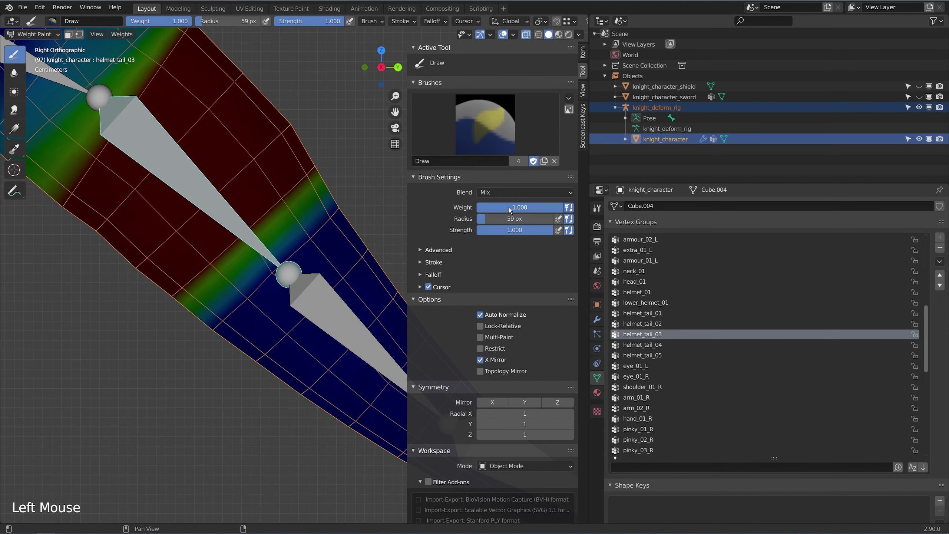
{"action": "key", "text": "ctrl+z"}
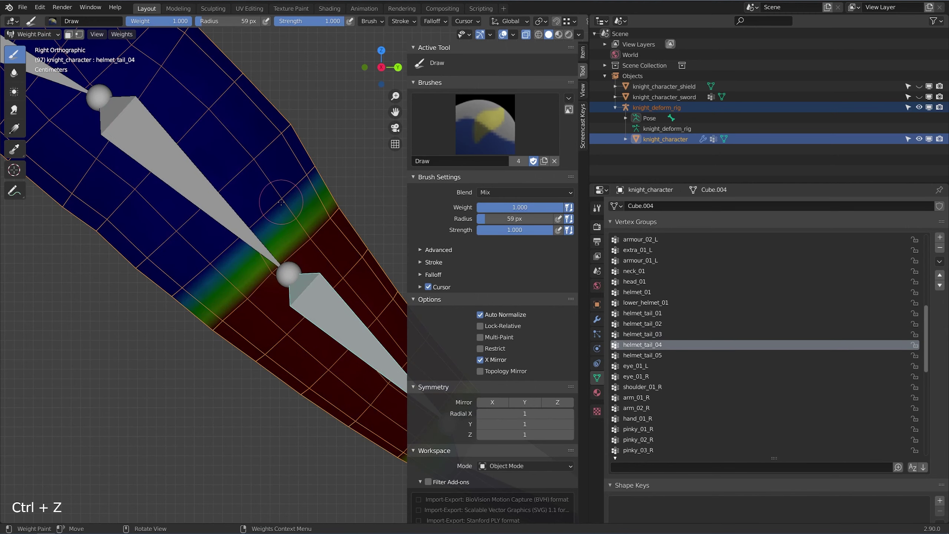
Set the brush weight to 0.500 and paint helmet_tail_03 along the edge loop just past its joint with helmet_tail_04.
{"action": "type", "text": ".5"}
{"action": "key", "text": "Return"}
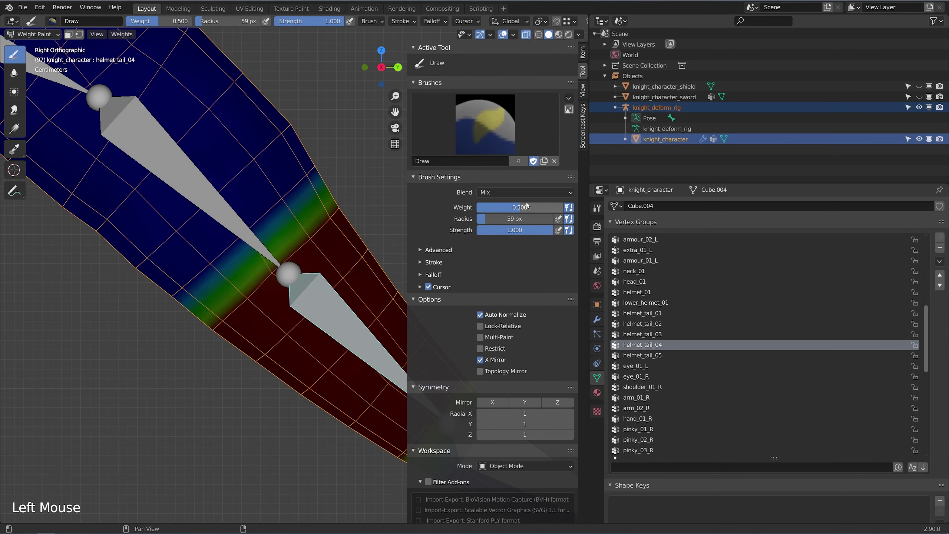
{"action": "left_click", "coordinate": [240, 220], "text": "ctrl"}
{"action": "left_click_drag", "start_coordinate": [362, 197], "coordinate": [187, 342]}
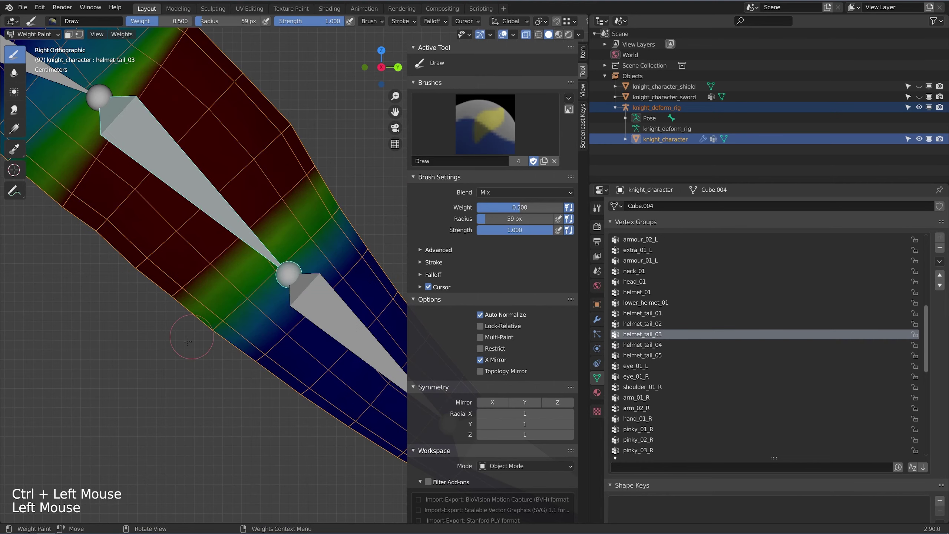
Rotate helmet_tail_04 and helmet_tail_05 upward one after the other to test the bends at their joints.
{"action": "scroll", "coordinate": [191, 358], "scroll_direction": "down", "scroll_amount": 3, "text": "shift"}
{"action": "scroll", "coordinate": [191, 357], "scroll_direction": "down", "scroll_amount": 1}
{"action": "middle_click_drag", "start_coordinate": [302, 303], "coordinate": [238, 278], "text": "shift"}
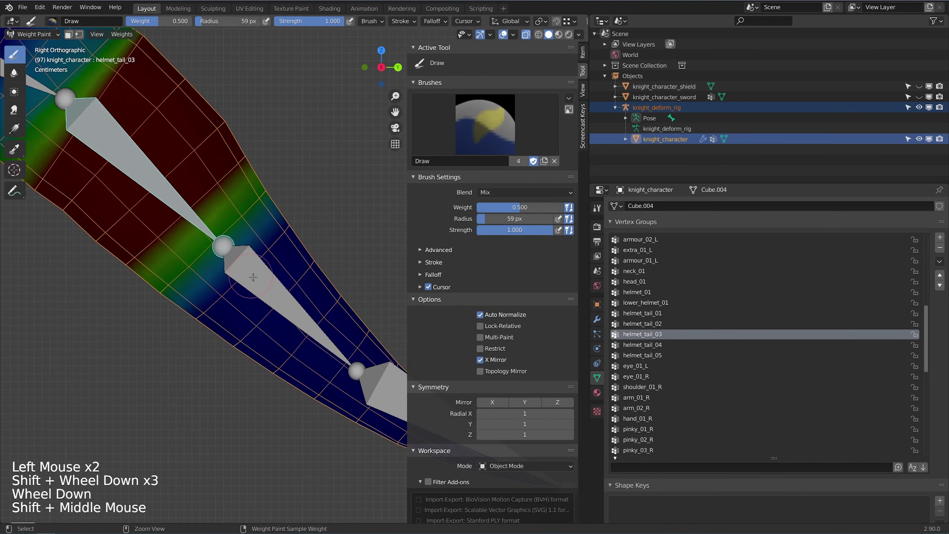
{"action": "left_click", "coordinate": [254, 276], "text": "ctrl"}
{"action": "key", "text": "r"}
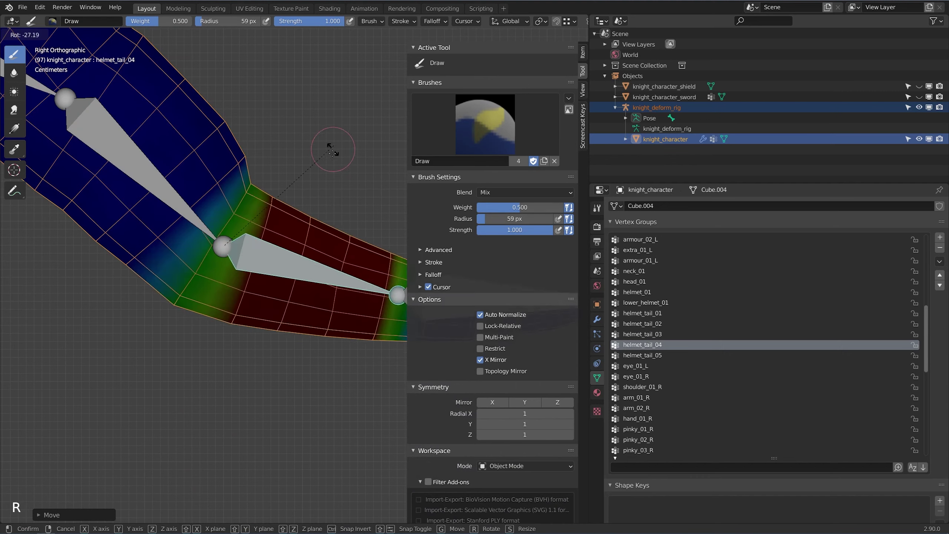
{"action": "left_click", "coordinate": [328, 172]}
{"action": "middle_click_drag", "start_coordinate": [327, 174], "coordinate": [236, 160], "text": "shift"}
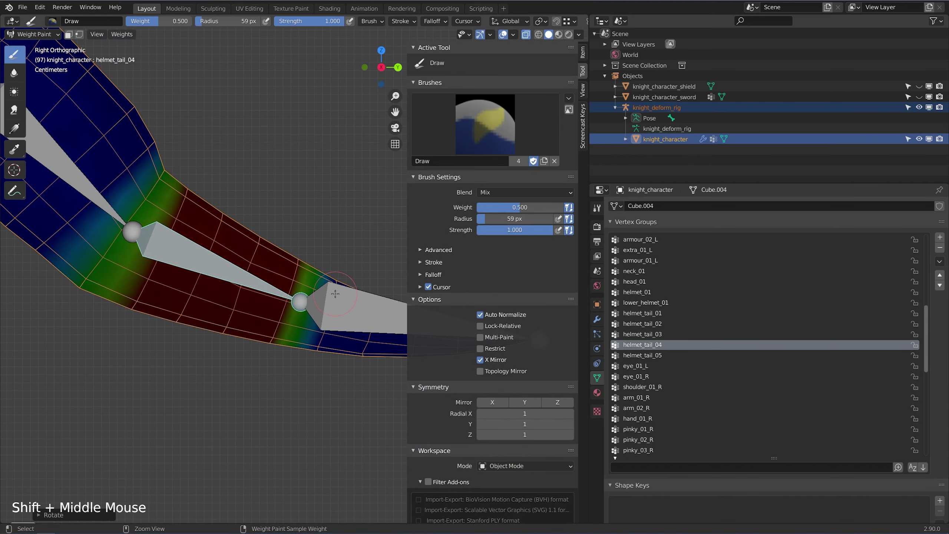
{"action": "left_click", "coordinate": [335, 294], "text": "ctrl"}
{"action": "middle_click_drag", "start_coordinate": [333, 280], "coordinate": [297, 267], "text": "shift"}
{"action": "key", "text": "r"}
{"action": "left_click", "coordinate": [279, 96]}
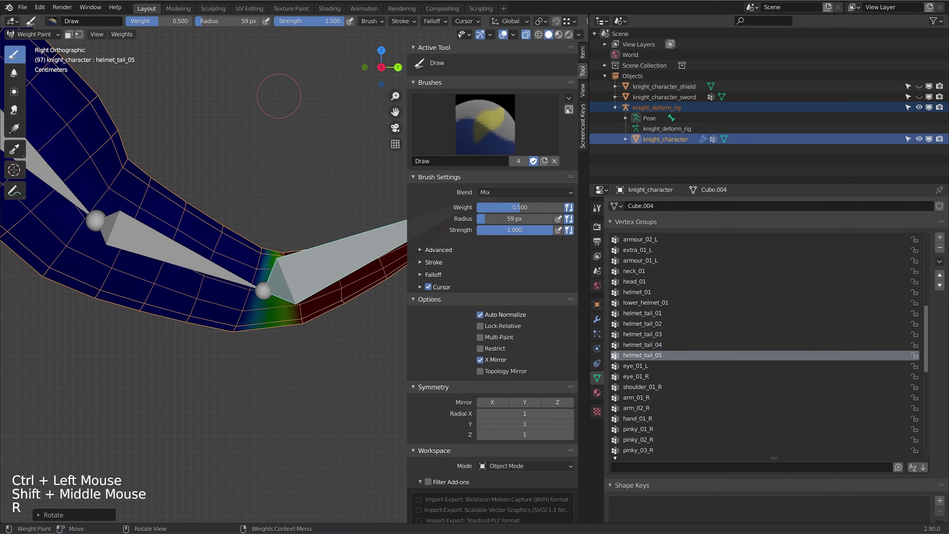
Paint helmet_tail_04 weight at 0.500 along the loop just past its joint with helmet_tail_05, and rotate helmet_tail_05 downward to check it.
{"action": "left_click", "coordinate": [190, 270], "text": "ctrl"}
{"action": "left_click_drag", "start_coordinate": [278, 292], "coordinate": [299, 330]}
{"action": "left_click", "coordinate": [291, 254]}
{"action": "middle_click_drag", "start_coordinate": [291, 254], "coordinate": [250, 272], "text": "shift"}
{"action": "left_click", "coordinate": [250, 272], "text": "ctrl"}
{"action": "key", "text": "r"}
{"action": "left_click", "coordinate": [268, 376]}
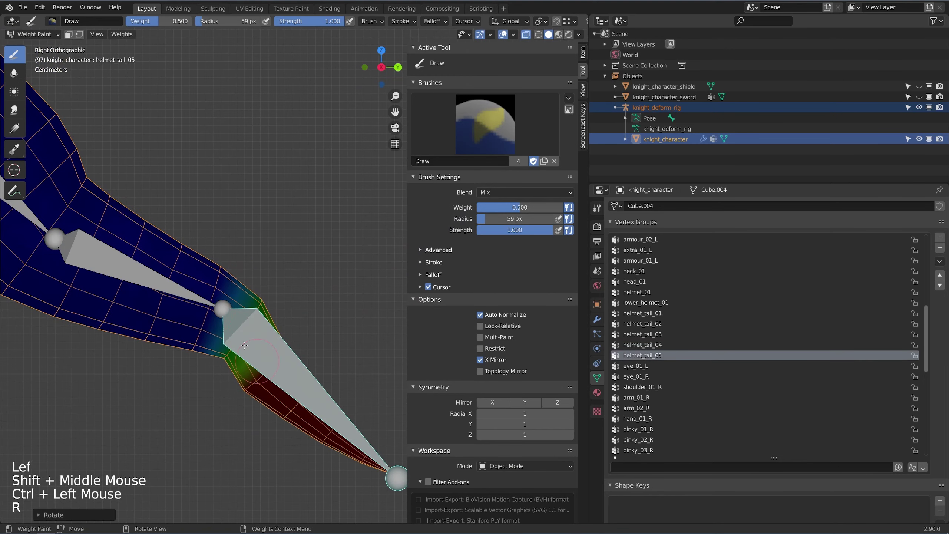
Rotate the bones from helmet_tail_04 back to helmet_tail_02 to pose the whole tail in a downward curve.
{"action": "left_click", "coordinate": [157, 278], "text": "ctrl"}
{"action": "scroll", "coordinate": [157, 279], "scroll_direction": "down", "scroll_amount": 2}
{"action": "middle_click_drag", "start_coordinate": [157, 278], "coordinate": [234, 246], "text": "shift"}
{"action": "key", "text": "r"}
{"action": "middle_click_drag", "start_coordinate": [266, 327], "coordinate": [402, 296], "text": "shift"}
{"action": "scroll", "coordinate": [254, 208], "scroll_direction": "down", "scroll_amount": 1}
{"action": "left_click", "coordinate": [260, 175], "text": "ctrl"}
{"action": "key", "text": "r"}
{"action": "left_click", "coordinate": [305, 217]}
{"action": "left_click", "coordinate": [287, 180], "text": "ctrl"}
{"action": "key", "text": "r"}
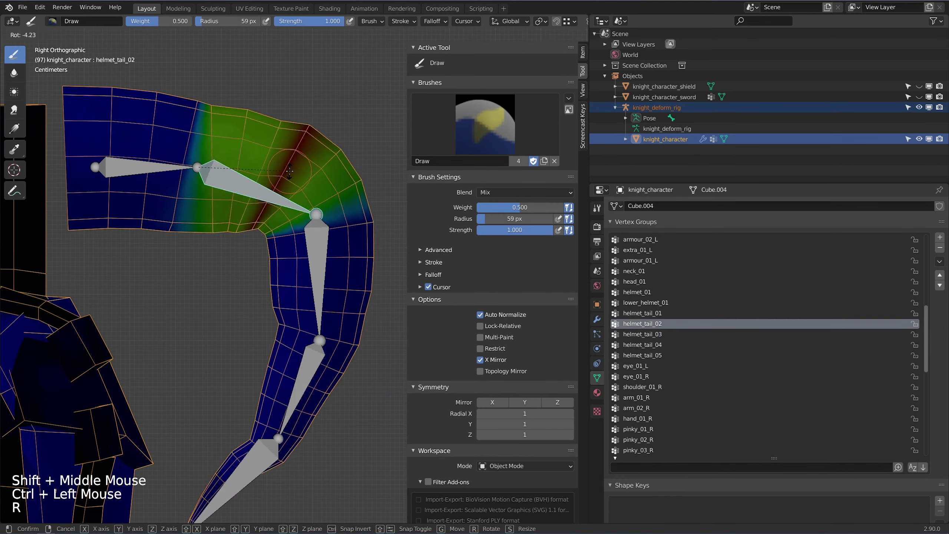
{"action": "left_click", "coordinate": [290, 171]}
Paint helmet_tail_01 weight at 0.500 along the edge loop just past its joint with helmet_tail_02.
{"action": "left_click", "coordinate": [182, 138], "text": "ctrl"}
{"action": "middle_click_drag", "start_coordinate": [159, 146], "coordinate": [311, 183], "text": "shift"}
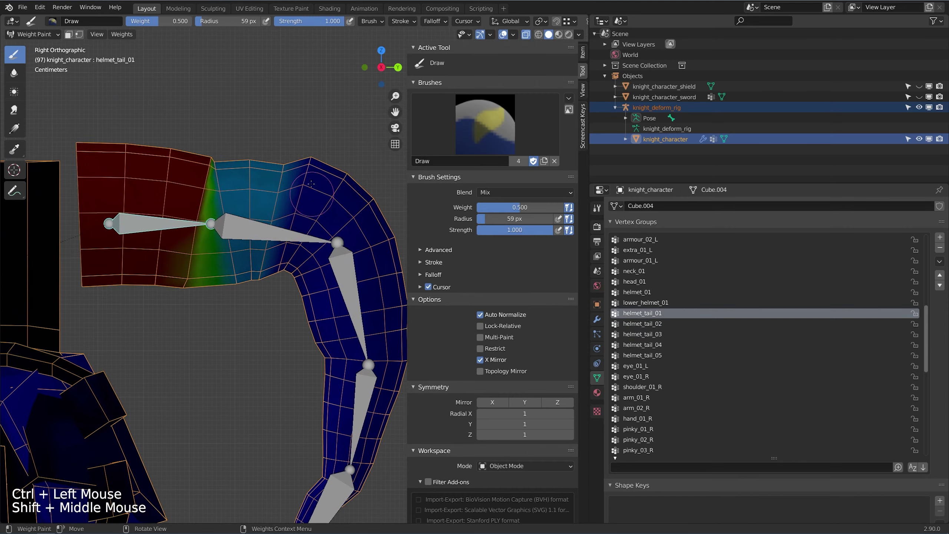
{"action": "key", "text": "r"}
{"action": "key", "text": "ctrl+z"}
{"action": "scroll", "coordinate": [217, 259], "scroll_direction": "up", "scroll_amount": 3}
{"action": "middle_click_drag", "start_coordinate": [249, 190], "coordinate": [263, 212], "text": "shift"}
{"action": "scroll", "coordinate": [217, 258], "scroll_direction": "up", "scroll_amount": 1}
{"action": "left_click", "coordinate": [235, 139]}
{"action": "left_click", "coordinate": [239, 146]}
{"action": "left_click", "coordinate": [241, 149]}
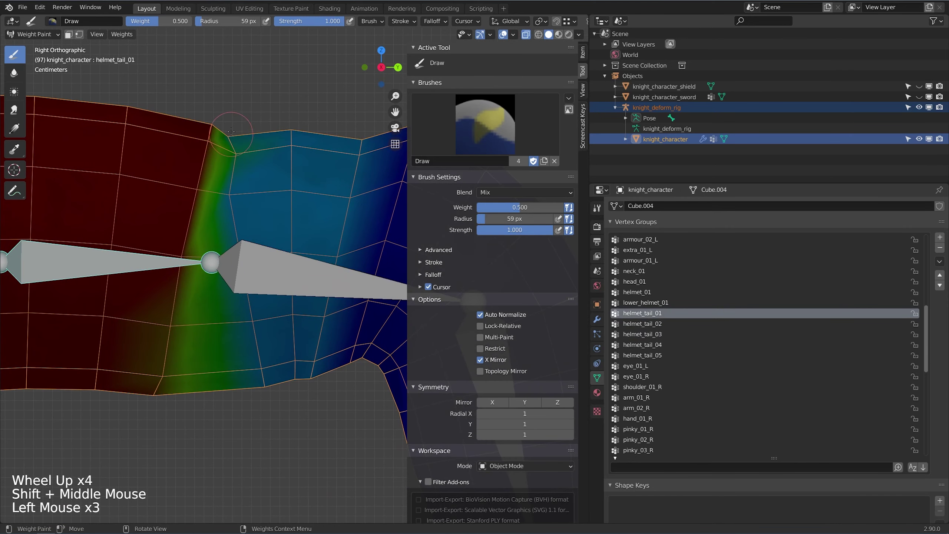
{"action": "left_click", "coordinate": [243, 138]}
{"action": "left_click", "coordinate": [239, 161]}
{"action": "mouse_move", "coordinate": [240, 229]}
{"action": "left_mouse_down"}
{"action": "mouse_move", "coordinate": [264, 390]}
{"action": "mouse_move", "coordinate": [158, 427]}
{"action": "left_mouse_up"}
{"action": "key", "text": "ctrl+z"}
Switch the brush blend to Add and strengthen helmet_tail_01 weight on the lower vertices just before the helmet_tail_02 joint.
{"action": "left_click", "coordinate": [527, 192]}
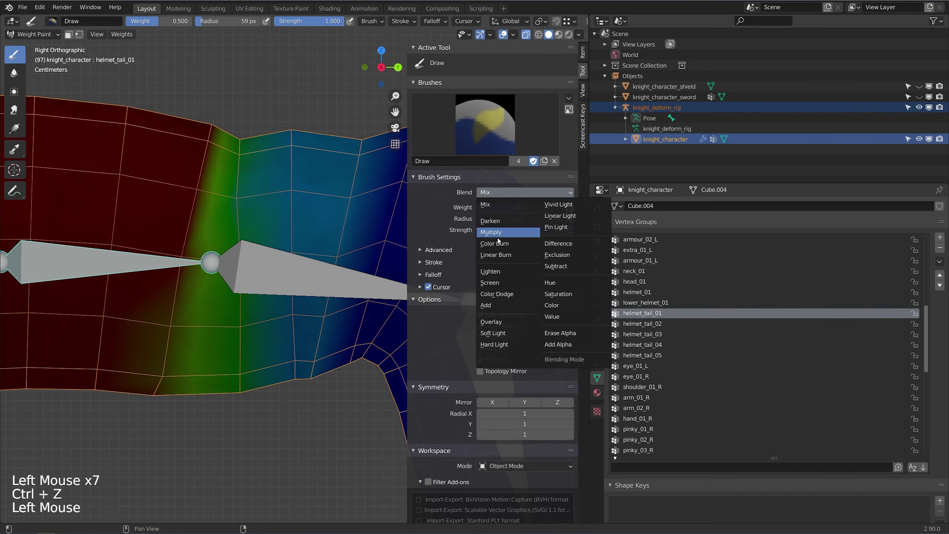
{"action": "left_click", "coordinate": [507, 306]}
{"action": "left_click", "coordinate": [152, 392]}
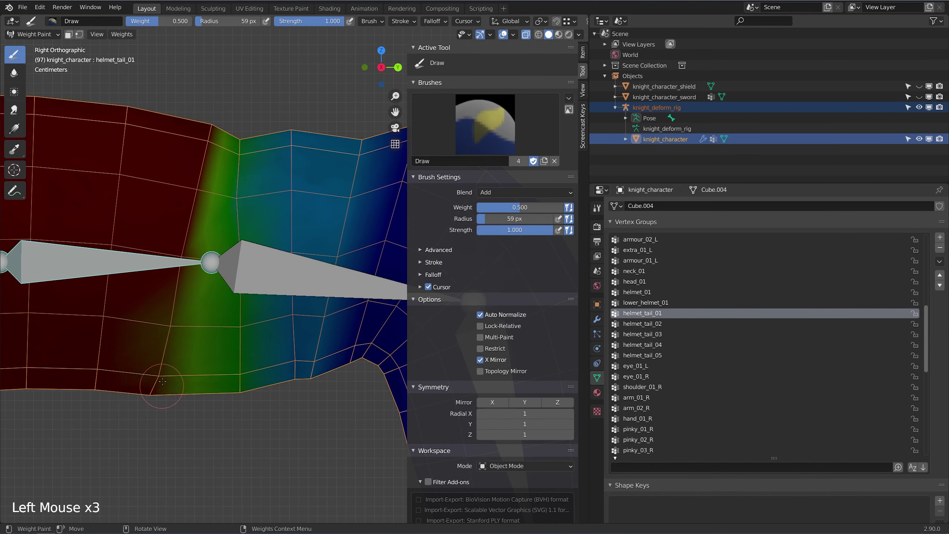
{"action": "left_click", "coordinate": [177, 339]}
{"action": "left_click", "coordinate": [177, 320]}
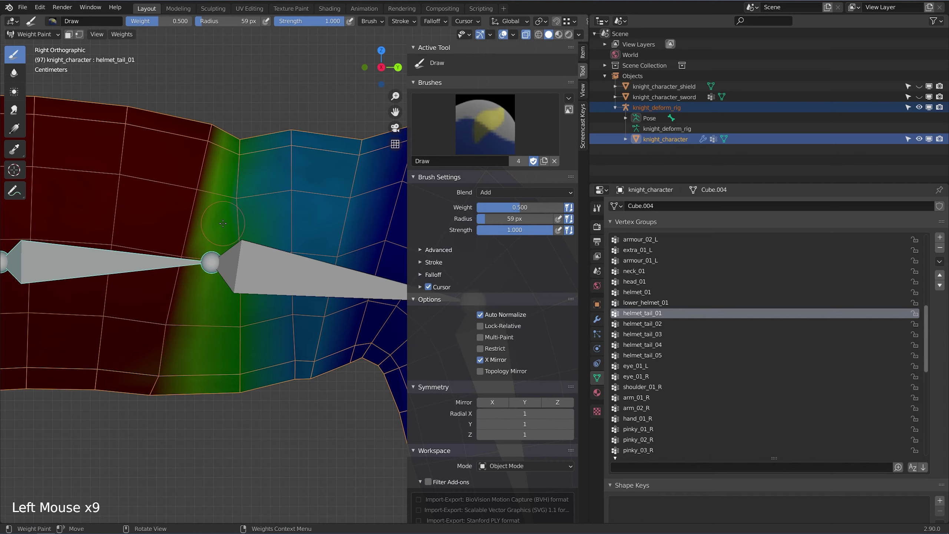
Soften the brush with a radius of 202 px, weight 0.144 and strength 0.120.
{"action": "key", "text": "f"}
{"action": "left_click", "coordinate": [314, 240]}
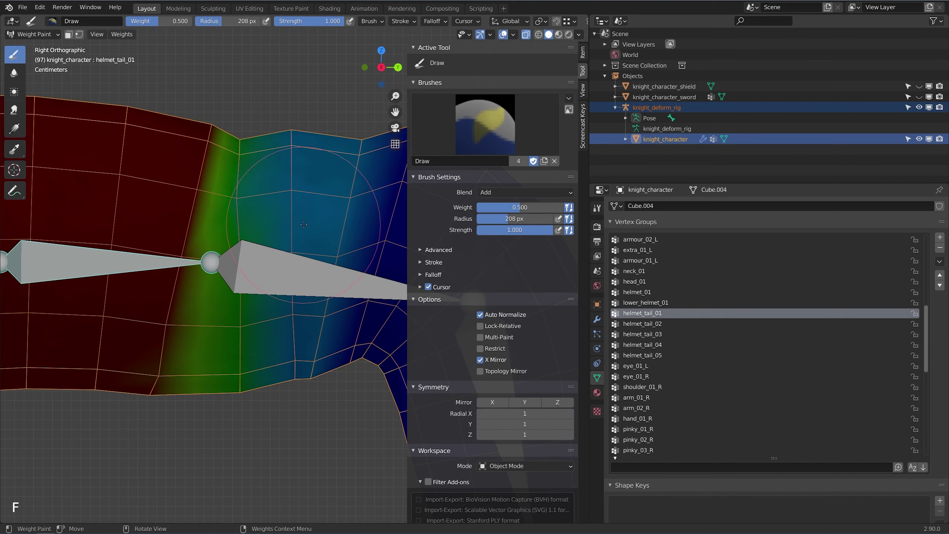
{"action": "key", "text": "f"}
{"action": "left_click", "coordinate": [374, 212]}
{"action": "key", "text": "f"}
{"action": "left_click", "coordinate": [309, 215]}
{"action": "mouse_move", "coordinate": [534, 207]}
{"action": "left_mouse_down"}
{"action": "mouse_move", "coordinate": [503, 208]}
{"action": "mouse_move", "coordinate": [486, 229]}
{"action": "left_mouse_up"}
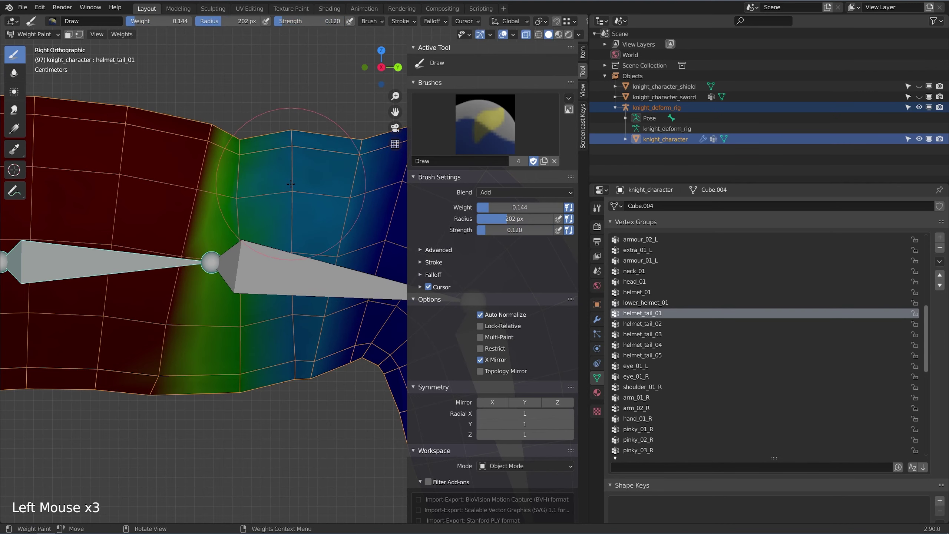
Gradually add helmet_tail_01 weight on the upper half of the tail around and past its joint with helmet_tail_02.
{"action": "left_click", "coordinate": [286, 179]}
{"action": "left_click", "coordinate": [292, 165]}
{"action": "left_click", "coordinate": [281, 147]}
{"action": "left_click", "coordinate": [276, 138]}
{"action": "left_click", "coordinate": [272, 144]}
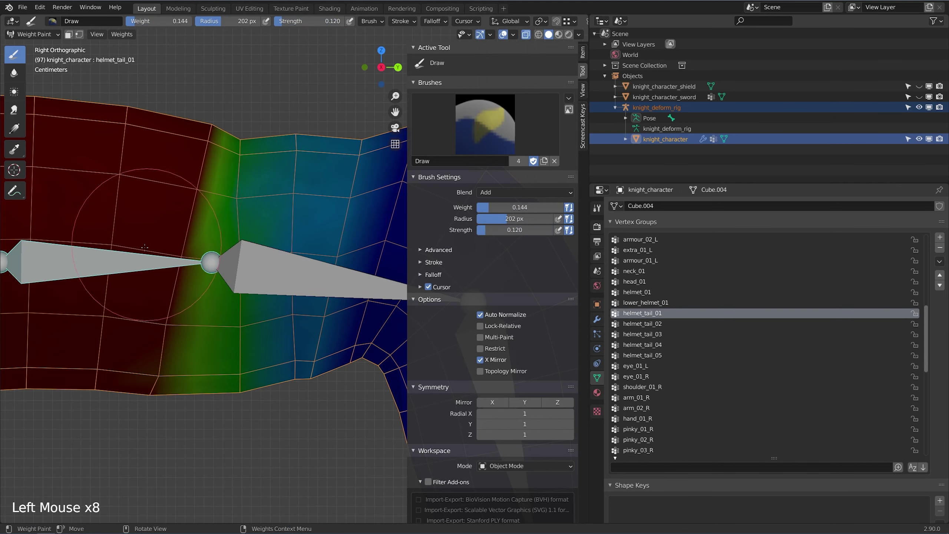
{"action": "left_click", "coordinate": [110, 263], "text": "ctrl"}
{"action": "middle_click_drag", "start_coordinate": [111, 264], "coordinate": [96, 292], "text": "shift"}
{"action": "scroll", "coordinate": [229, 174], "scroll_direction": "up", "scroll_amount": 1, "text": "shift"}
{"action": "scroll", "coordinate": [229, 174], "scroll_direction": "up", "scroll_amount": 1}
{"action": "left_click", "coordinate": [229, 173]}
{"action": "left_click", "coordinate": [229, 173]}
{"action": "left_click", "coordinate": [215, 221]}
{"action": "left_click", "coordinate": [215, 221]}
{"action": "left_click", "coordinate": [215, 221]}
{"action": "left_click", "coordinate": [216, 221]}
{"action": "left_click", "coordinate": [278, 177]}
{"action": "left_click", "coordinate": [279, 176]}
{"action": "left_click", "coordinate": [280, 179]}
{"action": "left_click", "coordinate": [288, 187]}
Gradually add helmet_tail_01 weight along the underside of the tail on both sides of the helmet_tail_02 joint.
{"action": "mouse_move", "coordinate": [298, 235]}
{"action": "middle_mouse_down", "text": "shift"}
{"action": "mouse_move", "coordinate": [261, 219]}
{"action": "mouse_move", "coordinate": [277, 171]}
{"action": "middle_mouse_up", "text": "shift"}
{"action": "scroll", "coordinate": [262, 219], "scroll_direction": "down", "scroll_amount": 2}
{"action": "left_click", "coordinate": [257, 216]}
{"action": "left_click", "coordinate": [257, 216]}
{"action": "left_click", "coordinate": [257, 217]}
{"action": "left_click", "coordinate": [260, 242]}
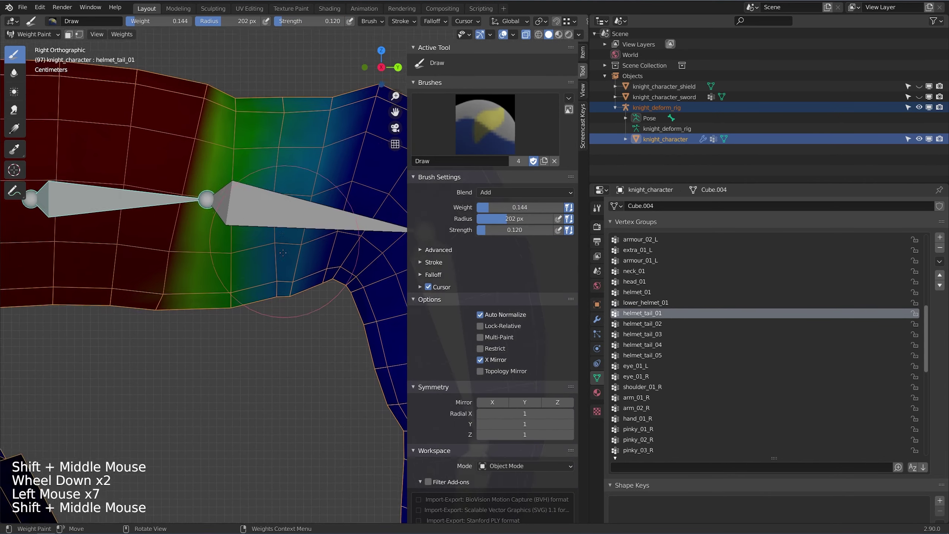
{"action": "scroll", "coordinate": [249, 242], "scroll_direction": "up", "scroll_amount": 2}
{"action": "left_click", "coordinate": [249, 242]}
{"action": "left_click", "coordinate": [200, 311]}
{"action": "left_click", "coordinate": [199, 311]}
{"action": "left_click", "coordinate": [200, 312]}
{"action": "left_click", "coordinate": [200, 312]}
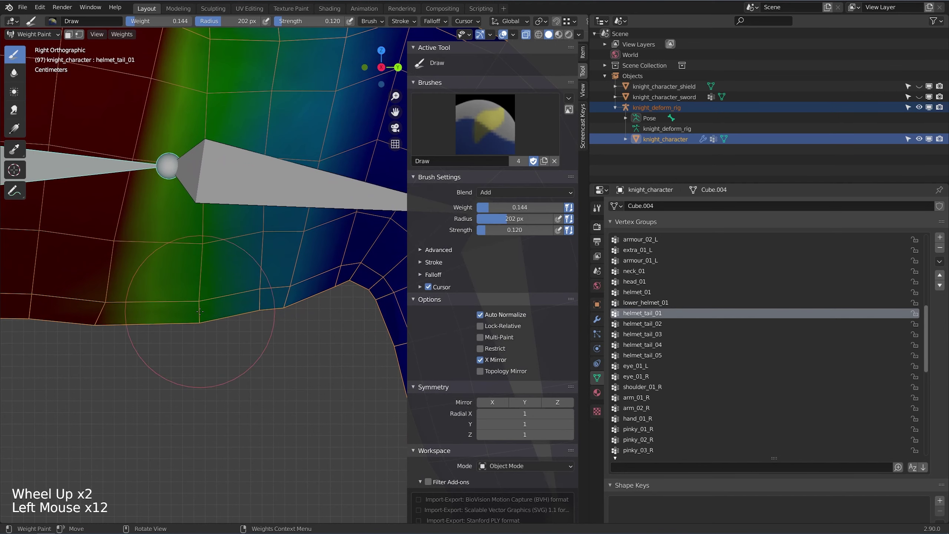
{"action": "left_click", "coordinate": [108, 301]}
{"action": "left_click", "coordinate": [111, 288]}
{"action": "left_click", "coordinate": [115, 250]}
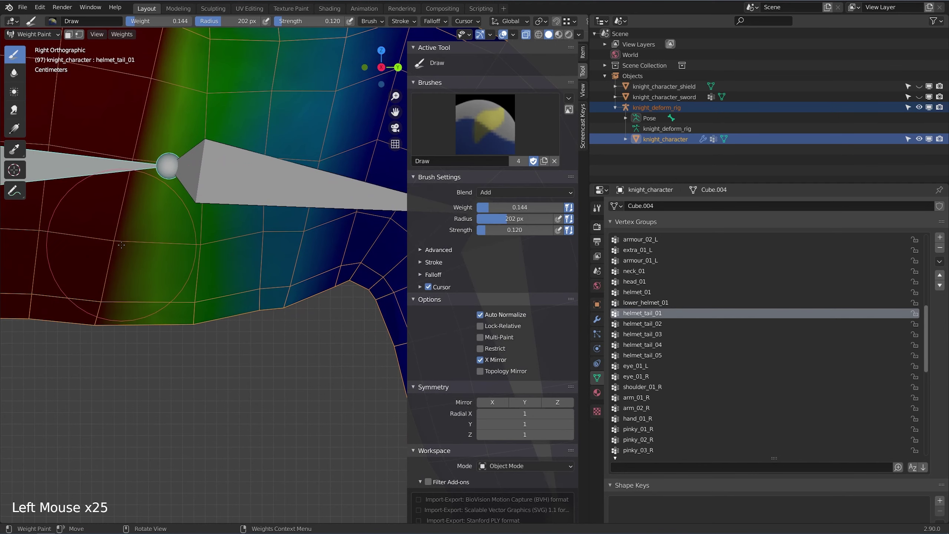
{"action": "left_click", "coordinate": [116, 247]}
Select helmet_tail_03 and rotate it upward to expose the kink in the middle of the helmet_tail_02 section.
{"action": "scroll", "coordinate": [187, 228], "scroll_direction": "down", "scroll_amount": 2}
{"action": "middle_click_drag", "start_coordinate": [294, 208], "coordinate": [247, 258], "text": "shift"}
{"action": "left_click", "coordinate": [246, 259], "text": "ctrl"}
{"action": "scroll", "coordinate": [292, 226], "scroll_direction": "down", "scroll_amount": 1}
{"action": "key", "text": "e"}
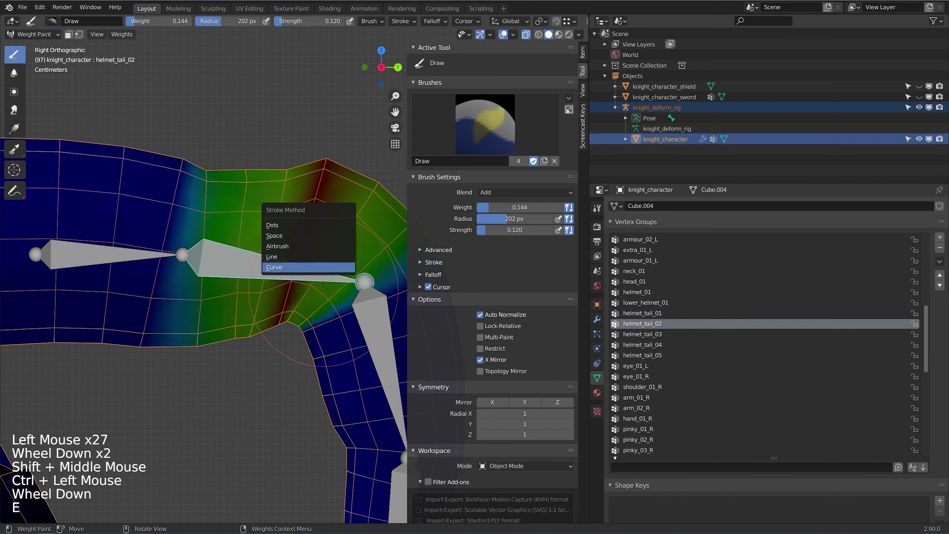
{"action": "middle_click_drag", "start_coordinate": [403, 258], "coordinate": [317, 202], "text": "shift"}
{"action": "left_click", "coordinate": [317, 202], "text": "ctrl"}
{"action": "key", "text": "r"}
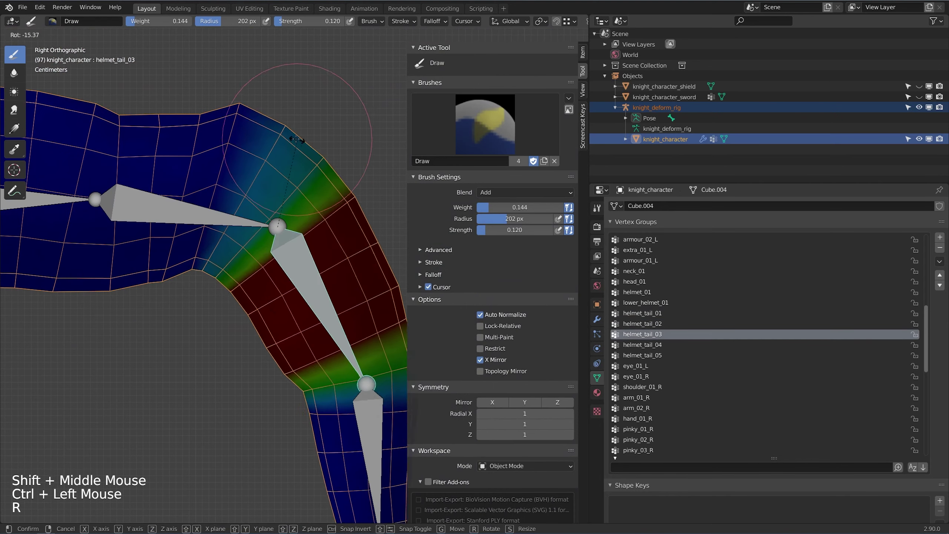
{"action": "left_click", "coordinate": [250, 71]}
Gradually add helmet_tail_03 weight along the upper part of the kinked edge loop in the helmet_tail_02 section.
{"action": "middle_click_drag", "start_coordinate": [234, 195], "coordinate": [268, 271], "text": "shift"}
{"action": "scroll", "coordinate": [268, 271], "scroll_direction": "up", "scroll_amount": 1}
{"action": "scroll", "coordinate": [268, 270], "scroll_direction": "up", "scroll_amount": 3}
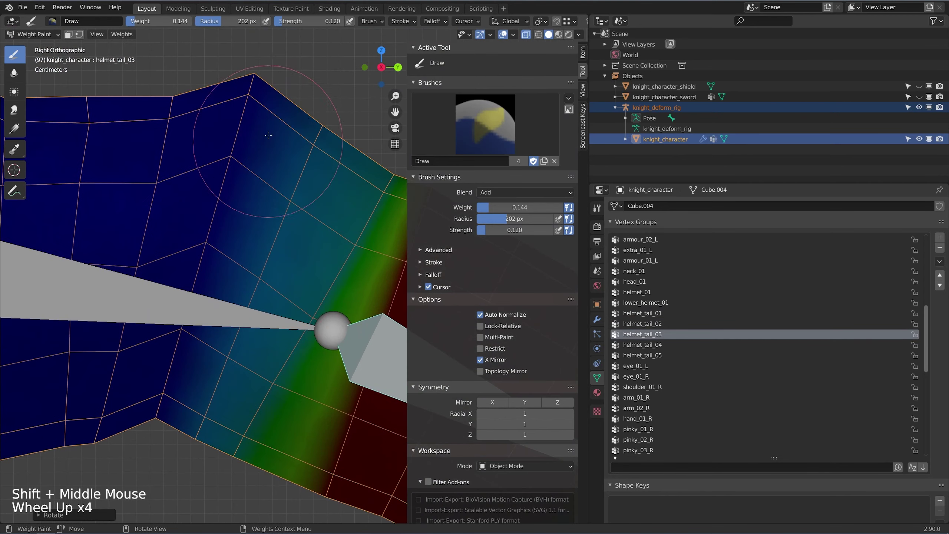
{"action": "left_click", "coordinate": [251, 125]}
{"action": "left_click", "coordinate": [248, 129]}
{"action": "left_click", "coordinate": [246, 133]}
{"action": "left_click", "coordinate": [244, 138]}
{"action": "left_click", "coordinate": [241, 145]}
{"action": "left_click", "coordinate": [239, 149]}
{"action": "left_click", "coordinate": [237, 156]}
{"action": "left_click", "coordinate": [235, 162]}
{"action": "left_click", "coordinate": [235, 155]}
{"action": "left_click", "coordinate": [237, 146]}
{"action": "left_click", "coordinate": [236, 136]}
{"action": "left_click", "coordinate": [237, 125]}
{"action": "left_click", "coordinate": [237, 116]}
{"action": "left_click", "coordinate": [237, 107]}
{"action": "left_click", "coordinate": [237, 97]}
{"action": "left_click", "coordinate": [238, 86]}
{"action": "left_click", "coordinate": [235, 97]}
{"action": "left_click", "coordinate": [234, 108]}
{"action": "left_click", "coordinate": [232, 120]}
{"action": "left_click", "coordinate": [229, 131]}
{"action": "left_click", "coordinate": [226, 142]}
{"action": "left_click", "coordinate": [224, 157]}
{"action": "left_click", "coordinate": [220, 179]}
{"action": "left_click", "coordinate": [216, 204]}
Add helmet_tail_03 weight at the lower end of the same kinked edge loop on the tail's underside.
{"action": "middle_click_drag", "start_coordinate": [216, 209], "coordinate": [252, 141], "text": "shift"}
{"action": "left_click", "coordinate": [191, 355]}
{"action": "left_click", "coordinate": [190, 359]}
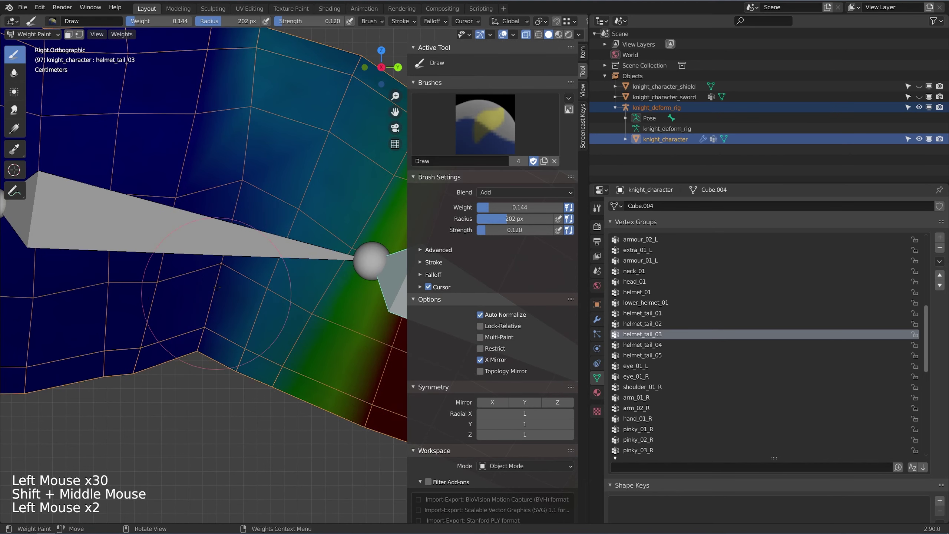
{"action": "left_click", "coordinate": [190, 361]}
{"action": "left_click", "coordinate": [190, 359]}
{"action": "left_click", "coordinate": [193, 348]}
{"action": "left_click", "coordinate": [187, 337]}
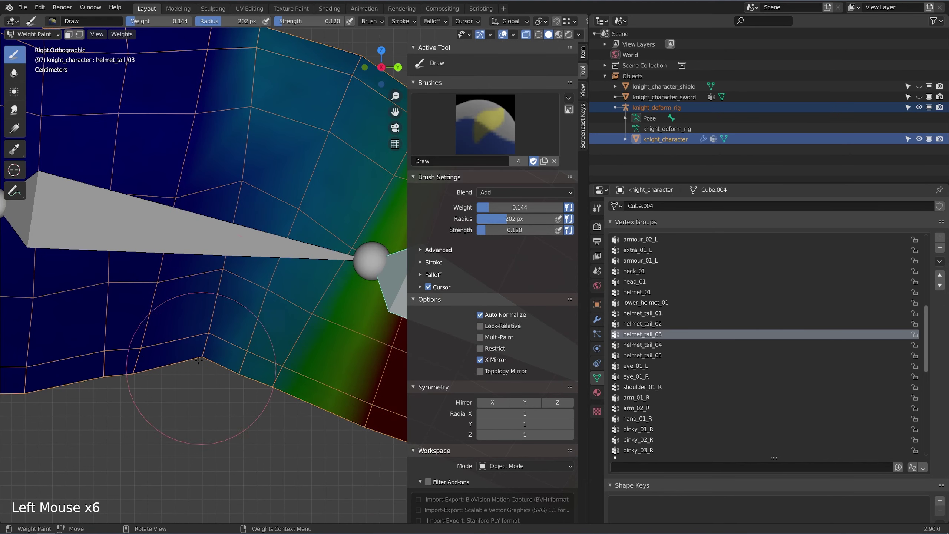
Set the brush weight to 0.242 and add helmet_tail_03 weight at the kink on the tail's underside.
{"action": "scroll", "coordinate": [227, 270], "scroll_direction": "down", "scroll_amount": 2, "text": "shift"}
{"action": "scroll", "coordinate": [227, 269], "scroll_direction": "down", "scroll_amount": 2}
{"action": "left_click", "coordinate": [263, 258]}
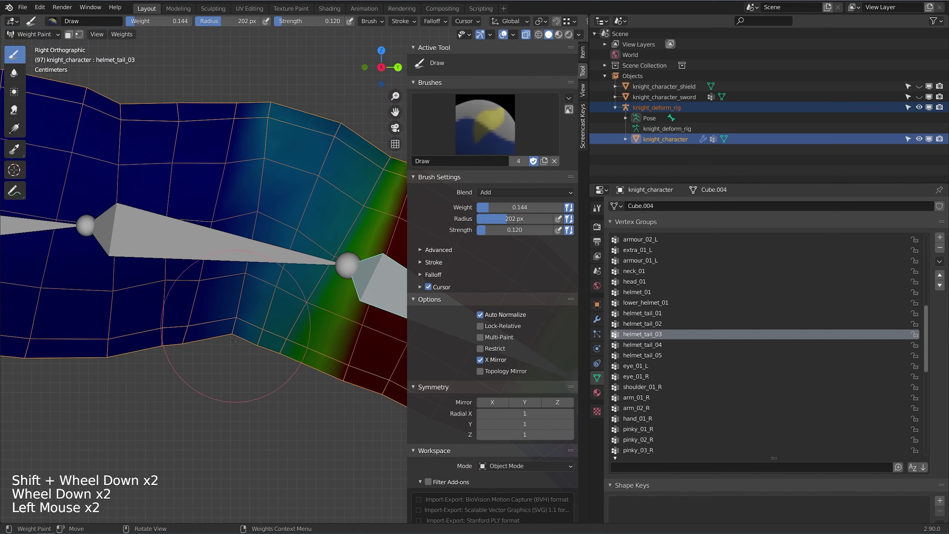
{"action": "left_click_drag", "start_coordinate": [520, 208], "coordinate": [528, 207]}
{"action": "scroll", "coordinate": [293, 273], "scroll_direction": "up", "scroll_amount": 2}
{"action": "left_click", "coordinate": [206, 374]}
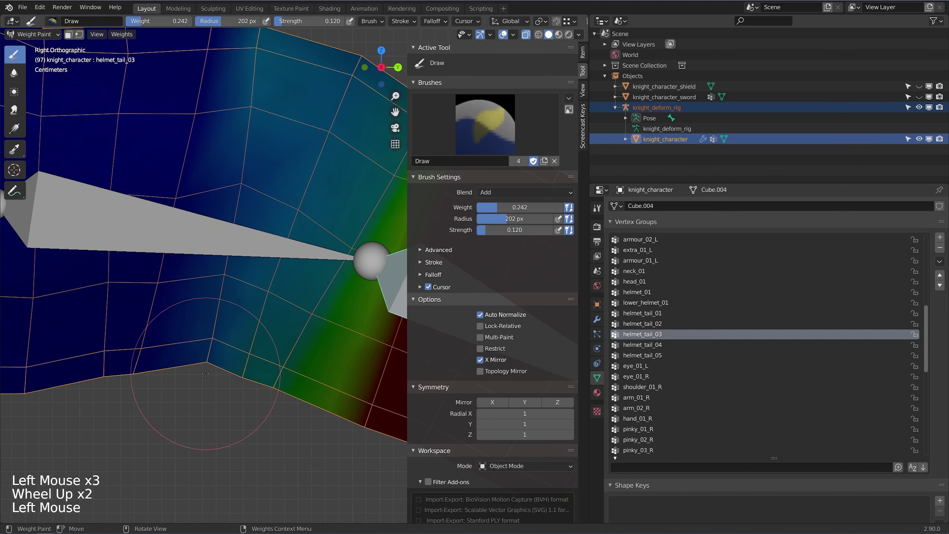
{"action": "left_click", "coordinate": [217, 346]}
Add helmet_tail_03 weight along the underside between the kink and the helmet_tail_03 joint.
{"action": "left_click", "coordinate": [279, 350]}
{"action": "left_click", "coordinate": [303, 368]}
{"action": "left_click", "coordinate": [301, 380]}
{"action": "left_click", "coordinate": [299, 381]}
{"action": "left_click", "coordinate": [298, 389]}
{"action": "left_click", "coordinate": [298, 398]}
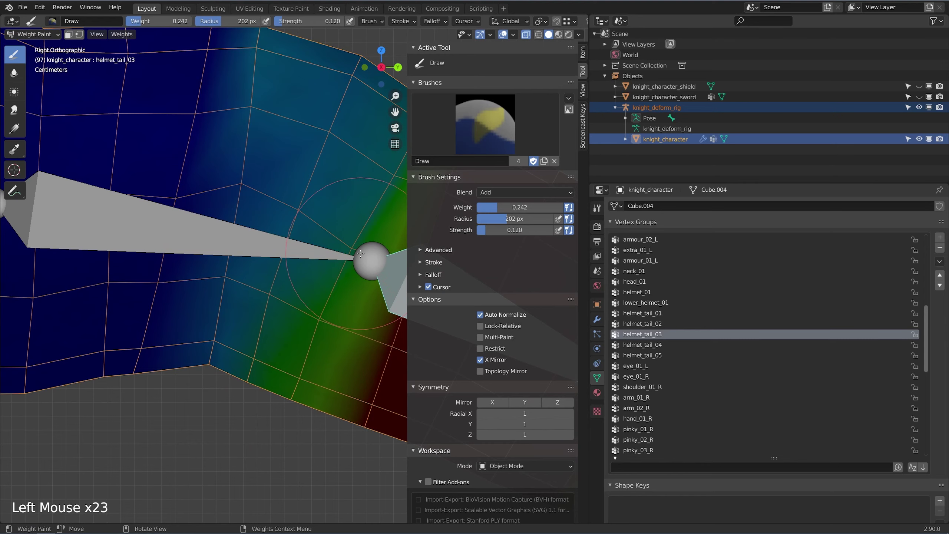
Touch up the helmet_tail_02 weight in the middle of its section, then add helmet_tail_03 weight around the same edge loop.
{"action": "left_click", "coordinate": [269, 229], "text": "ctrl"}
{"action": "left_click", "coordinate": [233, 193]}
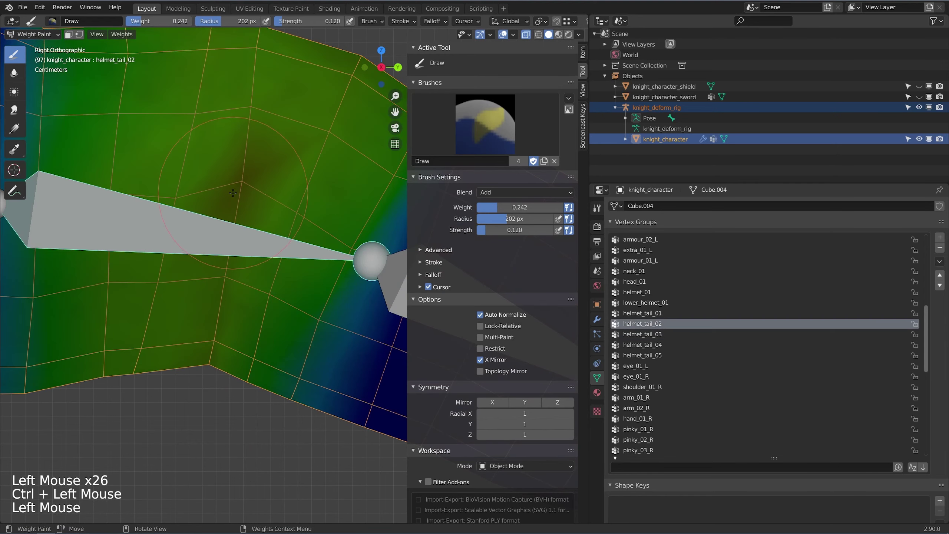
{"action": "left_click", "coordinate": [391, 265], "text": "ctrl"}
{"action": "left_click", "coordinate": [238, 193]}
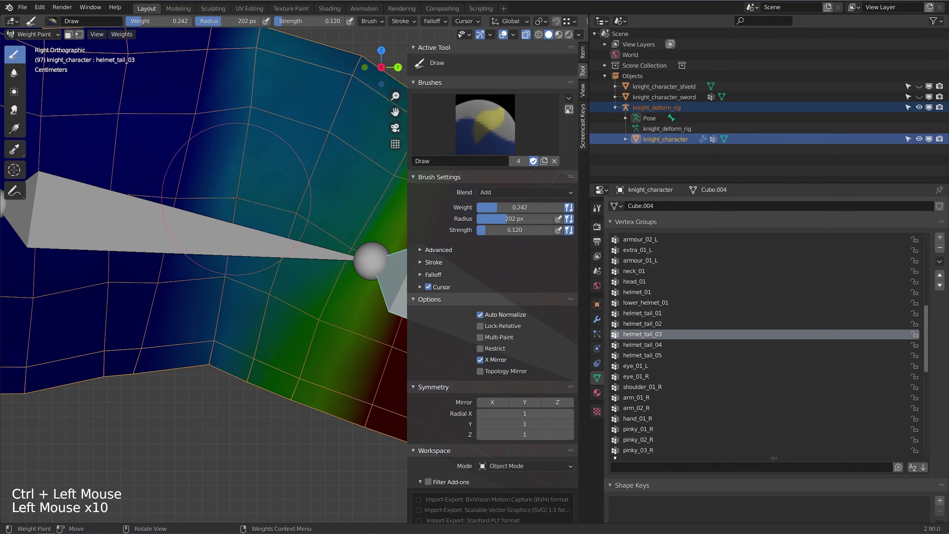
{"action": "left_click", "coordinate": [223, 287]}
{"action": "scroll", "coordinate": [222, 286], "scroll_direction": "down", "scroll_amount": 1}
{"action": "scroll", "coordinate": [207, 293], "scroll_direction": "up", "scroll_amount": 1}
{"action": "mouse_move", "coordinate": [215, 336]}
{"action": "middle_mouse_down", "text": "shift"}
{"action": "mouse_move", "coordinate": [207, 294]}
{"action": "mouse_move", "coordinate": [225, 277]}
{"action": "mouse_move", "coordinate": [233, 300]}
{"action": "middle_mouse_up", "text": "shift"}
{"action": "left_click", "coordinate": [206, 293]}
{"action": "left_click", "coordinate": [206, 293]}
Add helmet_tail_03 weight along the upper part of the edge loop just before the helmet_tail_03 joint.
{"action": "scroll", "coordinate": [208, 295], "scroll_direction": "down", "scroll_amount": 5}
{"action": "scroll", "coordinate": [209, 292], "scroll_direction": "up", "scroll_amount": 1}
{"action": "scroll", "coordinate": [224, 277], "scroll_direction": "up", "scroll_amount": 1}
{"action": "left_click", "coordinate": [225, 276], "text": "ctrl"}
{"action": "scroll", "coordinate": [224, 277], "scroll_direction": "up", "scroll_amount": 1}
{"action": "scroll", "coordinate": [233, 301], "scroll_direction": "up", "scroll_amount": 5}
{"action": "left_click", "coordinate": [239, 323]}
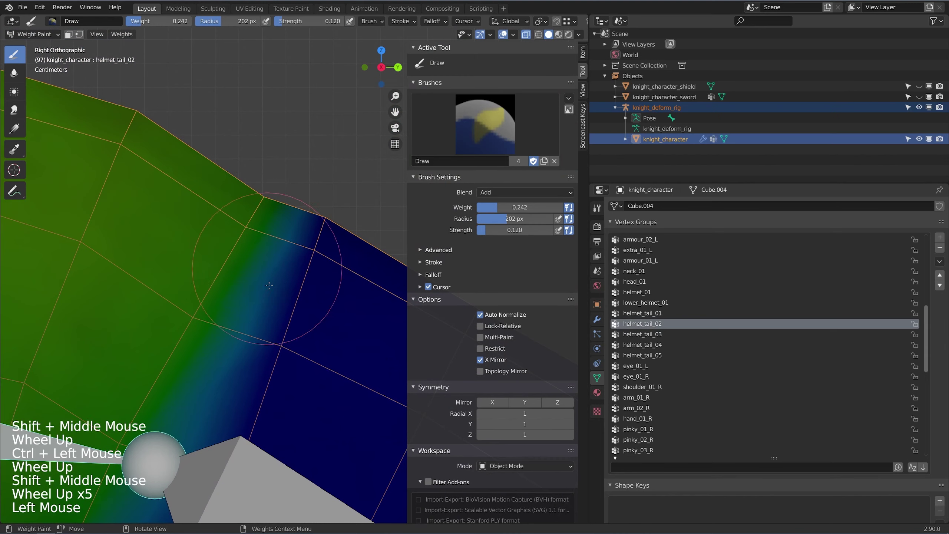
{"action": "left_click", "coordinate": [241, 327], "text": "ctrl"}
{"action": "left_click", "coordinate": [251, 223]}
{"action": "left_click", "coordinate": [251, 223]}
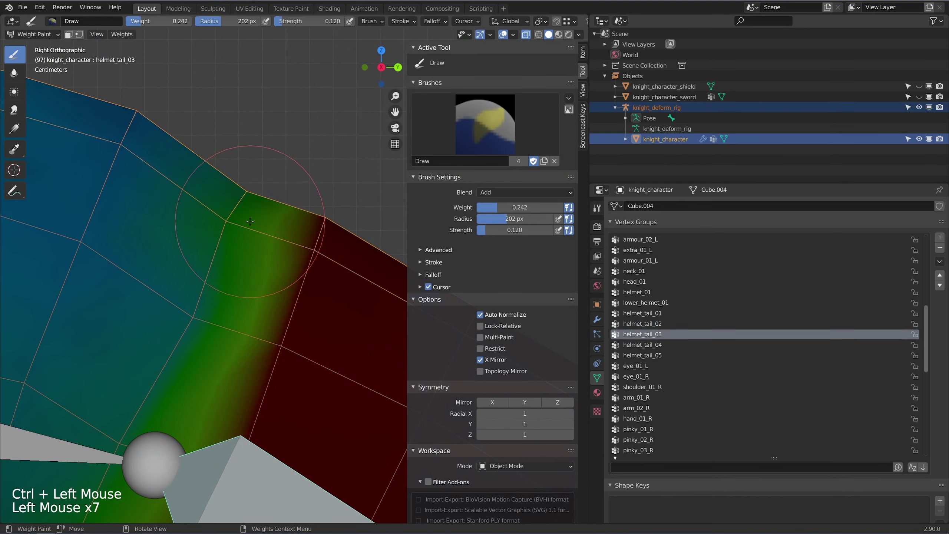
{"action": "left_click", "coordinate": [186, 341]}
{"action": "left_click", "coordinate": [192, 345]}
{"action": "left_click", "coordinate": [196, 345]}
{"action": "left_click", "coordinate": [179, 299]}
Add helmet_tail_03 weight at the top of the next edge loop toward the helmet.
{"action": "scroll", "coordinate": [157, 240], "scroll_direction": "down", "scroll_amount": 3, "text": "shift"}
{"action": "middle_click_drag", "start_coordinate": [150, 109], "coordinate": [231, 194], "text": "shift"}
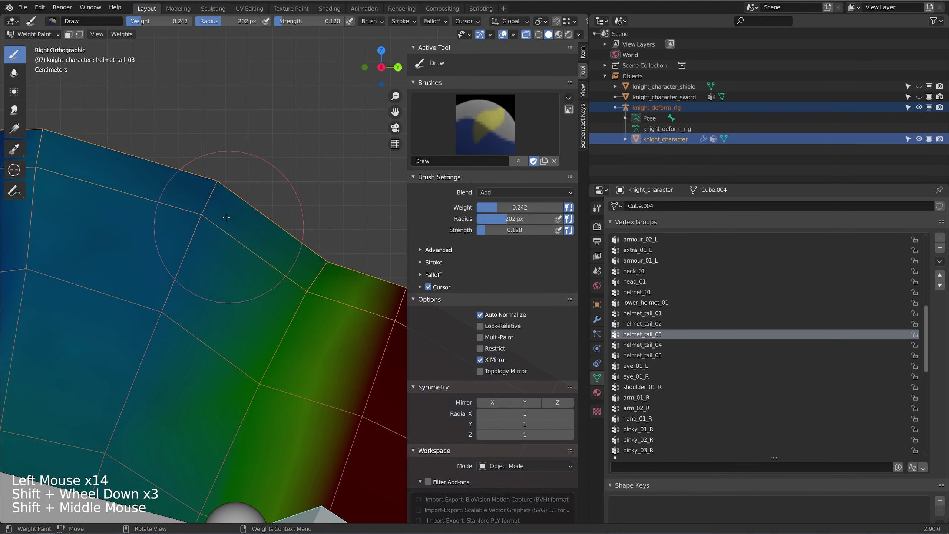
{"action": "left_click", "coordinate": [222, 180]}
{"action": "left_click", "coordinate": [216, 204]}
{"action": "left_click", "coordinate": [186, 214]}
Even out the helmet_tail_03 weight across the upper middle of the helmet_tail_02 section.
{"action": "scroll", "coordinate": [186, 214], "scroll_direction": "down", "scroll_amount": 2}
{"action": "middle_click_drag", "start_coordinate": [198, 322], "coordinate": [272, 266], "text": "shift"}
{"action": "scroll", "coordinate": [272, 266], "scroll_direction": "down", "scroll_amount": 1, "text": "shift"}
{"action": "left_click", "coordinate": [272, 267]}
{"action": "left_click", "coordinate": [272, 266]}
{"action": "left_click", "coordinate": [273, 266]}
{"action": "left_click", "coordinate": [273, 267]}
{"action": "middle_click_drag", "start_coordinate": [193, 204], "coordinate": [235, 238], "text": "shift"}
{"action": "left_click", "coordinate": [235, 238]}
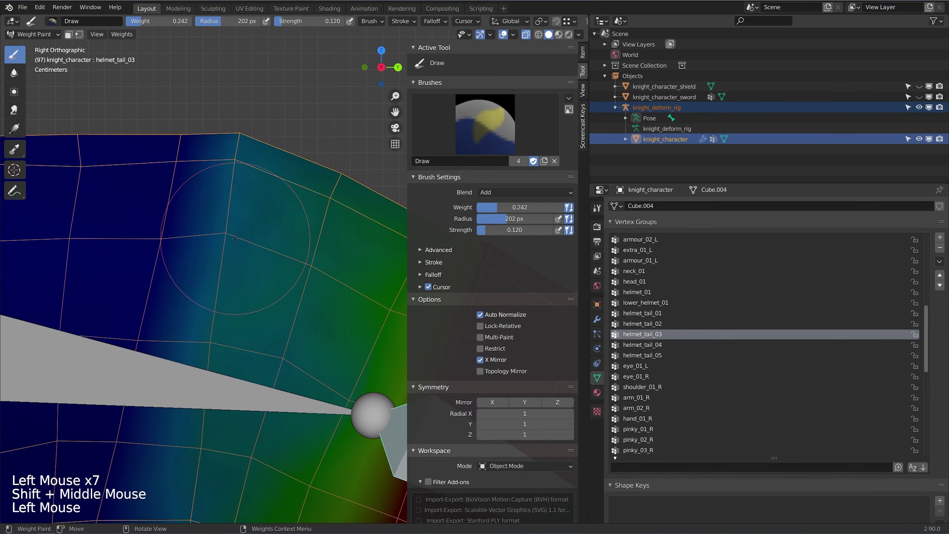
Select helmet_tail_02 and try adding weight at the upper middle of its section, undoing the last stroke.
{"action": "scroll", "coordinate": [245, 157], "scroll_direction": "down", "scroll_amount": 3}
{"action": "scroll", "coordinate": [246, 158], "scroll_direction": "down", "scroll_amount": 1, "text": "shift"}
{"action": "middle_click_drag", "start_coordinate": [246, 157], "coordinate": [217, 264], "text": "shift"}
{"action": "left_click", "coordinate": [216, 264], "text": "ctrl"}
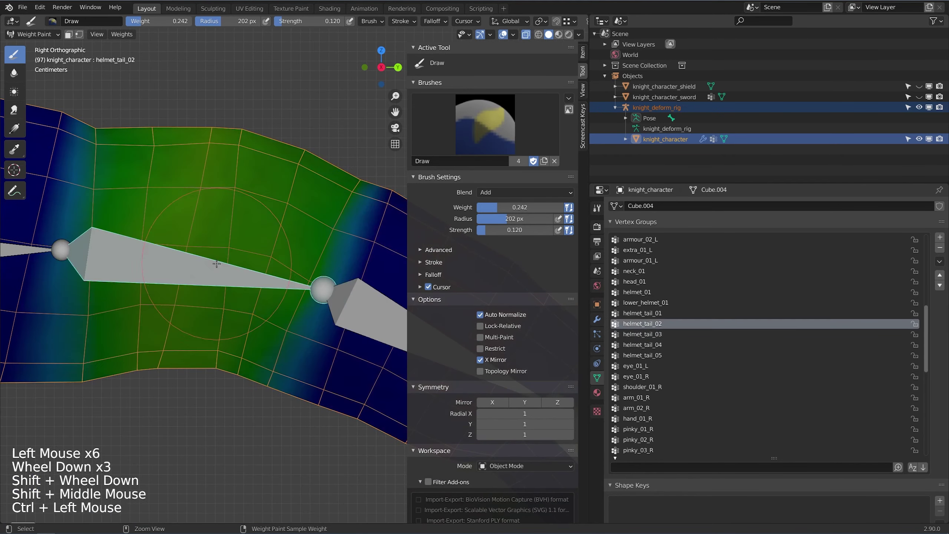
{"action": "left_click", "coordinate": [208, 150]}
{"action": "left_click", "coordinate": [208, 151]}
{"action": "left_click", "coordinate": [208, 151]}
{"action": "key", "text": "ctrl+z"}
Add helmet_tail_02 weight along the tail's upper edge just past the helmet_tail_02 joint.
{"action": "scroll", "coordinate": [126, 196], "scroll_direction": "up", "scroll_amount": 4}
{"action": "middle_click_drag", "start_coordinate": [208, 151], "coordinate": [168, 192], "text": "shift"}
{"action": "left_click", "coordinate": [126, 196]}
{"action": "left_click", "coordinate": [127, 196]}
{"action": "scroll", "coordinate": [168, 191], "scroll_direction": "up", "scroll_amount": 3}
{"action": "left_click", "coordinate": [168, 191]}
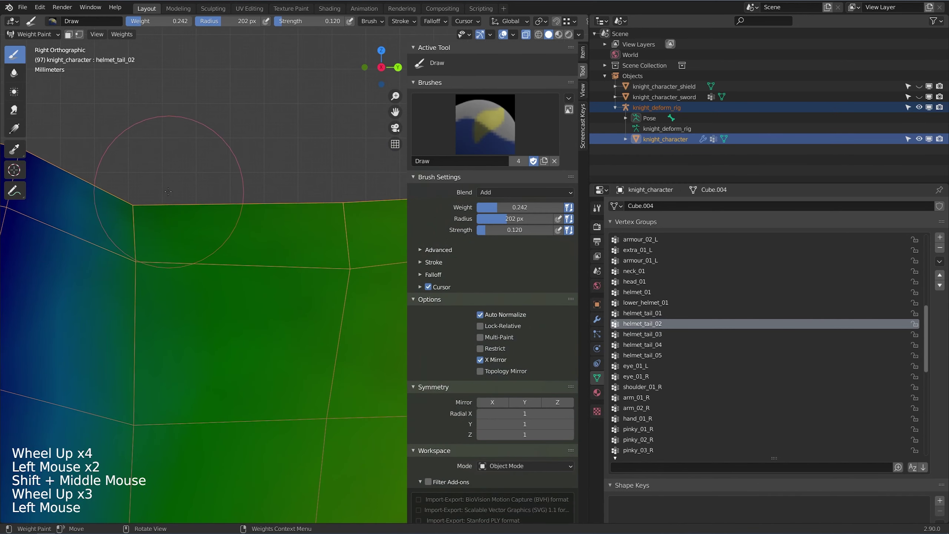
{"action": "scroll", "coordinate": [140, 226], "scroll_direction": "down", "scroll_amount": 2, "text": "shift"}
{"action": "scroll", "coordinate": [183, 286], "scroll_direction": "down", "scroll_amount": 1}
{"action": "left_click", "coordinate": [182, 285]}
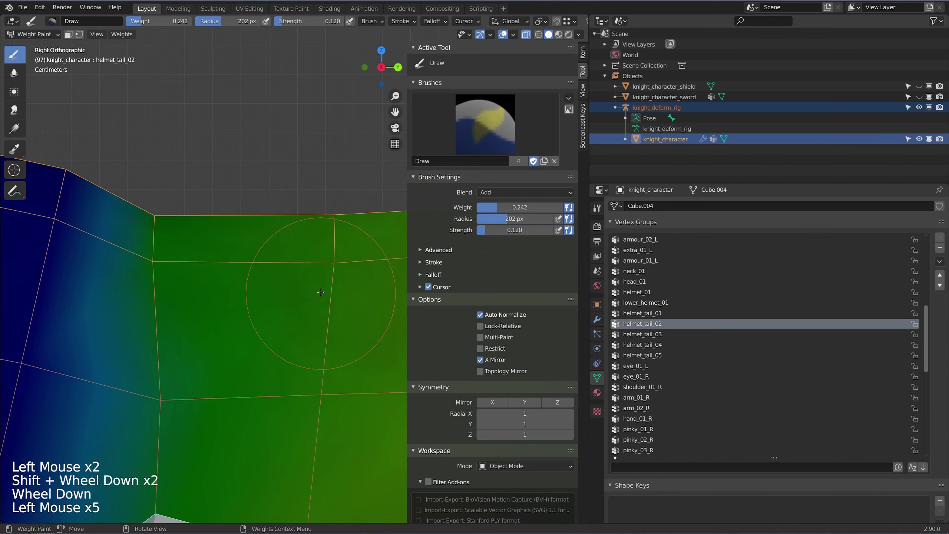
Select helmet_tail_01 and add its weight along the upper edge of the helmet_tail_02 section.
{"action": "scroll", "coordinate": [337, 216], "scroll_direction": "down", "scroll_amount": 2}
{"action": "mouse_move", "coordinate": [337, 216]}
{"action": "middle_mouse_down", "text": "shift"}
{"action": "mouse_move", "coordinate": [315, 221]}
{"action": "mouse_move", "coordinate": [292, 201]}
{"action": "mouse_move", "coordinate": [187, 231]}
{"action": "middle_mouse_up", "text": "shift"}
{"action": "left_click", "coordinate": [315, 221], "text": "ctrl"}
{"action": "left_click", "coordinate": [315, 221]}
{"action": "left_click", "coordinate": [315, 221]}
{"action": "left_click", "coordinate": [315, 221]}
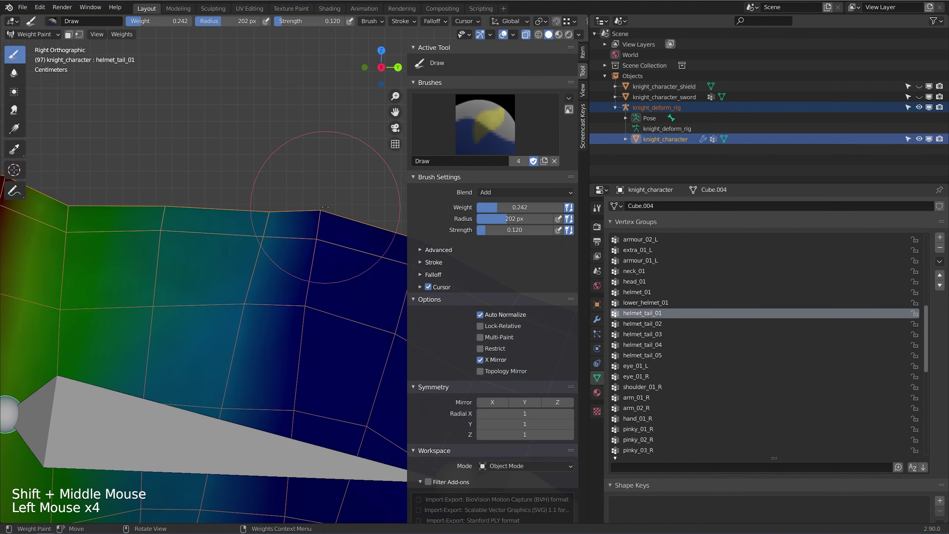
Blend helmet_tail_01 weight further into the side of the tail above the helmet_tail_02 bone.
{"action": "scroll", "coordinate": [258, 244], "scroll_direction": "down", "scroll_amount": 9}
{"action": "scroll", "coordinate": [225, 228], "scroll_direction": "up", "scroll_amount": 2}
{"action": "mouse_move", "coordinate": [257, 243]}
{"action": "middle_mouse_down", "text": "shift"}
{"action": "mouse_move", "coordinate": [183, 204]}
{"action": "mouse_move", "coordinate": [274, 376]}
{"action": "middle_mouse_up", "text": "shift"}
{"action": "scroll", "coordinate": [183, 204], "scroll_direction": "up", "scroll_amount": 5}
{"action": "scroll", "coordinate": [210, 271], "scroll_direction": "up", "scroll_amount": 2}
{"action": "left_click", "coordinate": [210, 271]}
{"action": "left_click", "coordinate": [147, 275]}
{"action": "left_click", "coordinate": [145, 275]}
{"action": "left_click", "coordinate": [144, 274]}
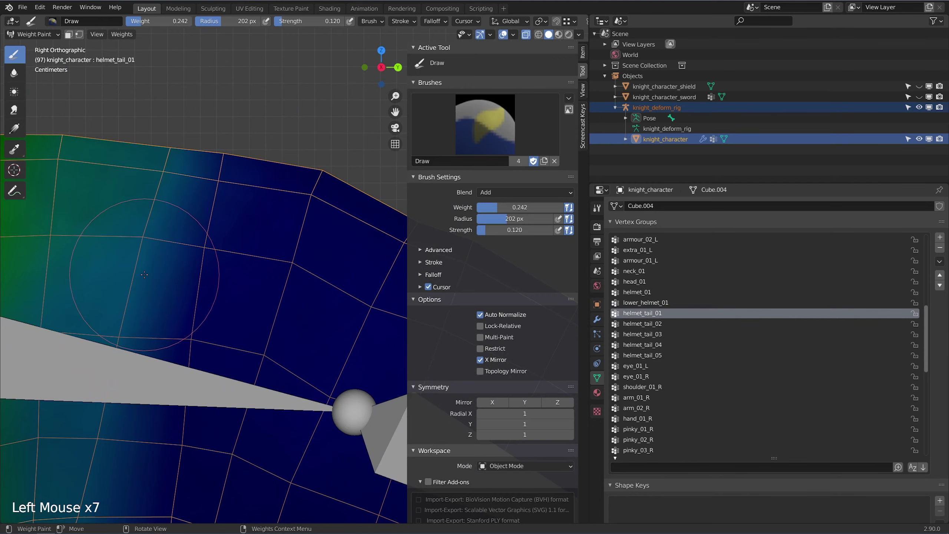
Select helmet_tail_03 and rotate it upward to expose the remaining kinks before its joint.
{"action": "scroll", "coordinate": [209, 306], "scroll_direction": "down", "scroll_amount": 3}
{"action": "middle_click_drag", "start_coordinate": [223, 292], "coordinate": [150, 430], "text": "shift"}
{"action": "scroll", "coordinate": [150, 431], "scroll_direction": "up", "scroll_amount": 3}
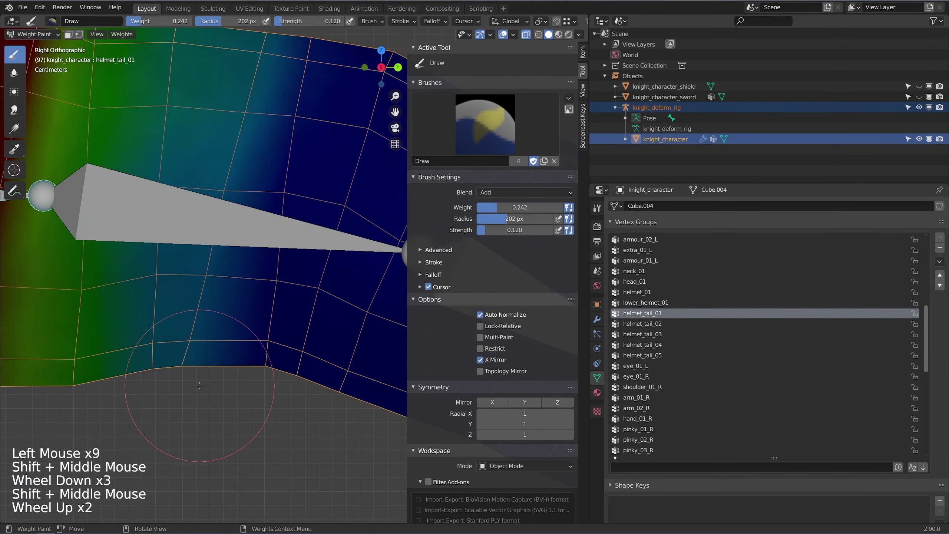
{"action": "scroll", "coordinate": [253, 338], "scroll_direction": "down", "scroll_amount": 1}
{"action": "scroll", "coordinate": [252, 339], "scroll_direction": "down", "scroll_amount": 3}
{"action": "middle_click_drag", "start_coordinate": [252, 338], "coordinate": [287, 258], "text": "shift"}
{"action": "scroll", "coordinate": [336, 284], "scroll_direction": "down", "scroll_amount": 2}
{"action": "left_click", "coordinate": [317, 270], "text": "ctrl"}
{"action": "scroll", "coordinate": [288, 258], "scroll_direction": "down", "scroll_amount": 4}
{"action": "key", "text": "r"}
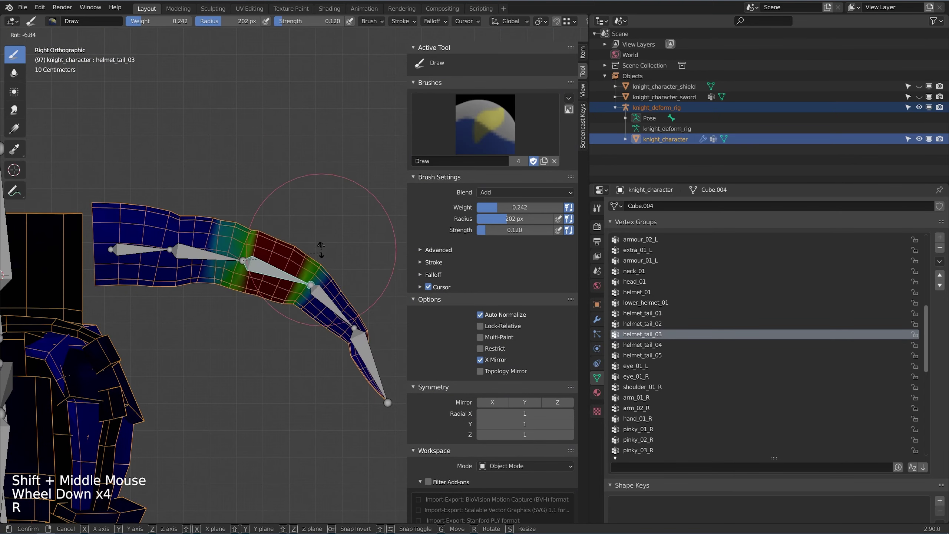
{"action": "left_click", "coordinate": [321, 220]}
Add helmet_tail_03 weight at the top of the two edge loops just before the helmet_tail_03 joint.
{"action": "scroll", "coordinate": [306, 329], "scroll_direction": "up", "scroll_amount": 8}
{"action": "middle_click_drag", "start_coordinate": [322, 220], "coordinate": [307, 234], "text": "shift"}
{"action": "scroll", "coordinate": [306, 329], "scroll_direction": "up", "scroll_amount": 1, "text": "shift"}
{"action": "scroll", "coordinate": [307, 225], "scroll_direction": "up", "scroll_amount": 3}
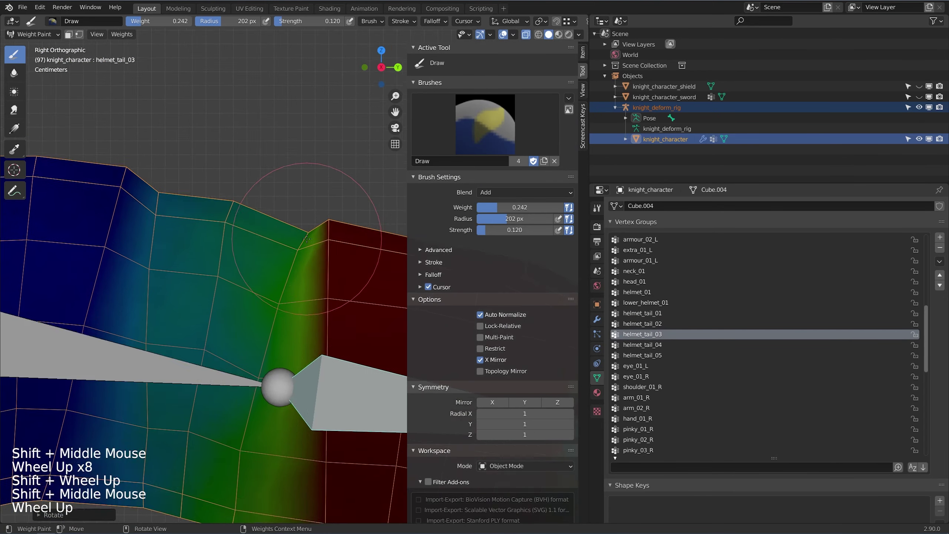
{"action": "left_click_drag", "start_coordinate": [307, 222], "coordinate": [303, 213]}
{"action": "left_click", "coordinate": [303, 202]}
{"action": "left_click", "coordinate": [295, 225]}
{"action": "left_click", "coordinate": [289, 243]}
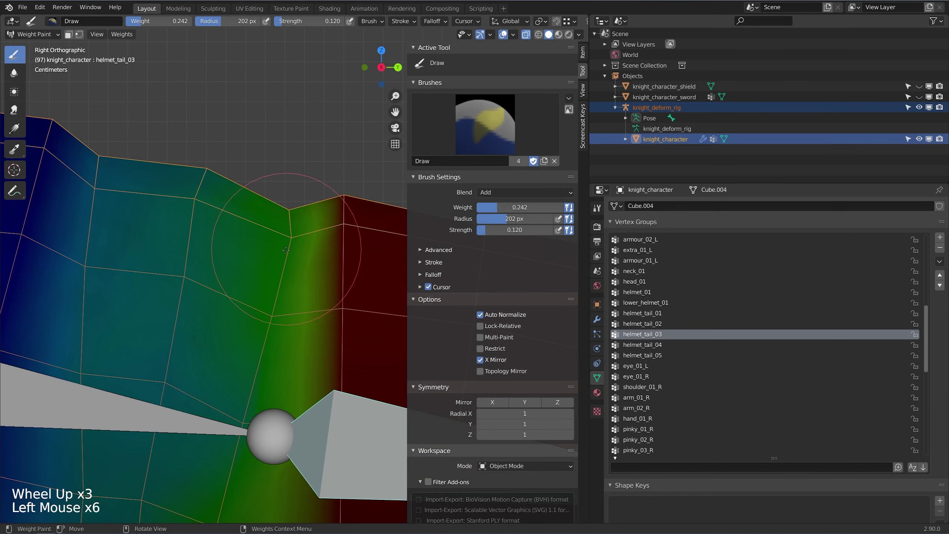
{"action": "left_click", "coordinate": [205, 217]}
{"action": "left_click", "coordinate": [206, 217]}
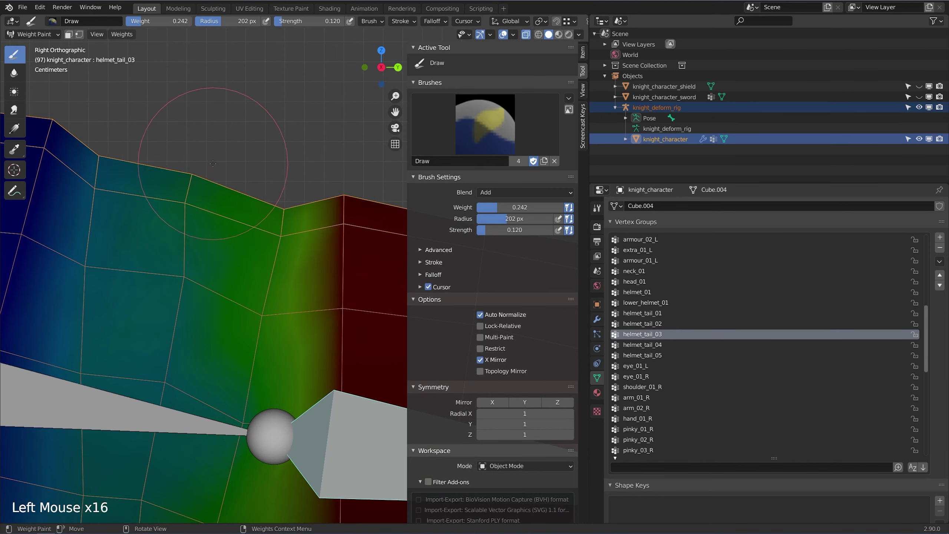
{"action": "left_click", "coordinate": [205, 217]}
Add more helmet_tail_03 weight down the edge loops in the second half of the helmet_tail_02 section.
{"action": "scroll", "coordinate": [205, 218], "scroll_direction": "down", "scroll_amount": 4}
{"action": "scroll", "coordinate": [209, 231], "scroll_direction": "down", "scroll_amount": 1, "text": "shift"}
{"action": "scroll", "coordinate": [234, 296], "scroll_direction": "up", "scroll_amount": 2}
{"action": "mouse_move", "coordinate": [221, 262]}
{"action": "middle_mouse_down", "text": "shift"}
{"action": "mouse_move", "coordinate": [235, 296]}
{"action": "mouse_move", "coordinate": [265, 207]}
{"action": "middle_mouse_up", "text": "shift"}
{"action": "left_click", "coordinate": [234, 296]}
{"action": "left_click", "coordinate": [227, 301]}
{"action": "scroll", "coordinate": [178, 273], "scroll_direction": "up", "scroll_amount": 4}
{"action": "left_click", "coordinate": [178, 273]}
Rotate helmet_tail_03 and helmet_tail_02 downward to test how the tail bends.
{"action": "scroll", "coordinate": [180, 292], "scroll_direction": "down", "scroll_amount": 16}
{"action": "scroll", "coordinate": [282, 228], "scroll_direction": "up", "scroll_amount": 5}
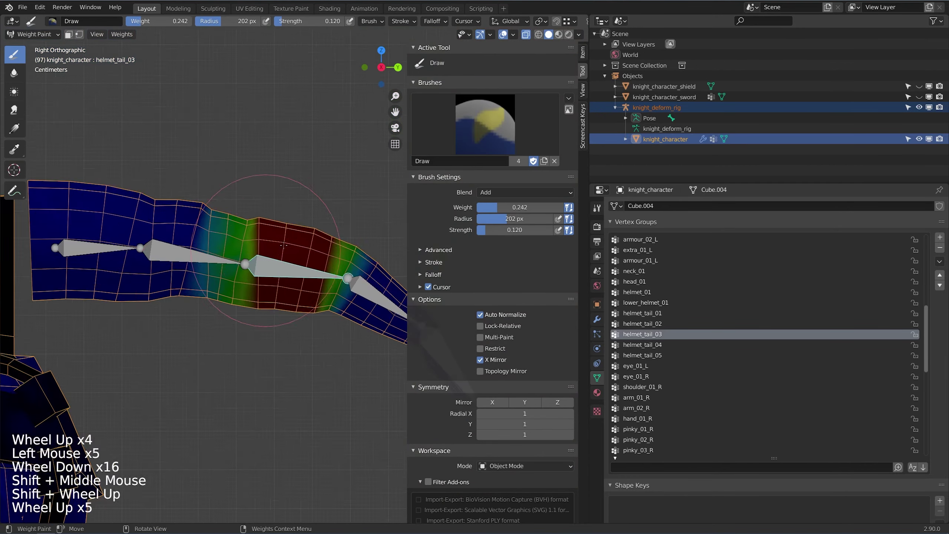
{"action": "left_click", "coordinate": [258, 270], "text": "ctrl"}
{"action": "key", "text": "r"}
{"action": "left_click", "coordinate": [330, 284]}
{"action": "left_click", "coordinate": [212, 236], "text": "ctrl"}
{"action": "key", "text": "a"}
{"action": "key", "text": "r"}
{"action": "left_click", "coordinate": [223, 239], "text": "ctrl"}
{"action": "key", "text": "r"}
{"action": "left_click", "coordinate": [276, 224]}
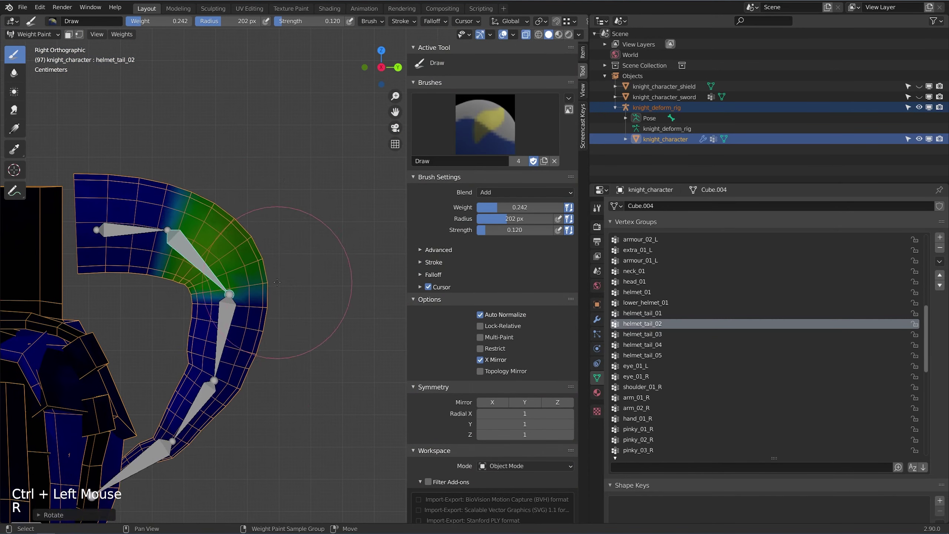
Clear the rotation of helmet_tail_02 and helmet_tail_03 and reduce the brush radius to 111 px.
{"action": "middle_click_drag", "start_coordinate": [191, 296], "coordinate": [286, 235], "text": "shift"}
{"action": "key", "text": "alt+r"}
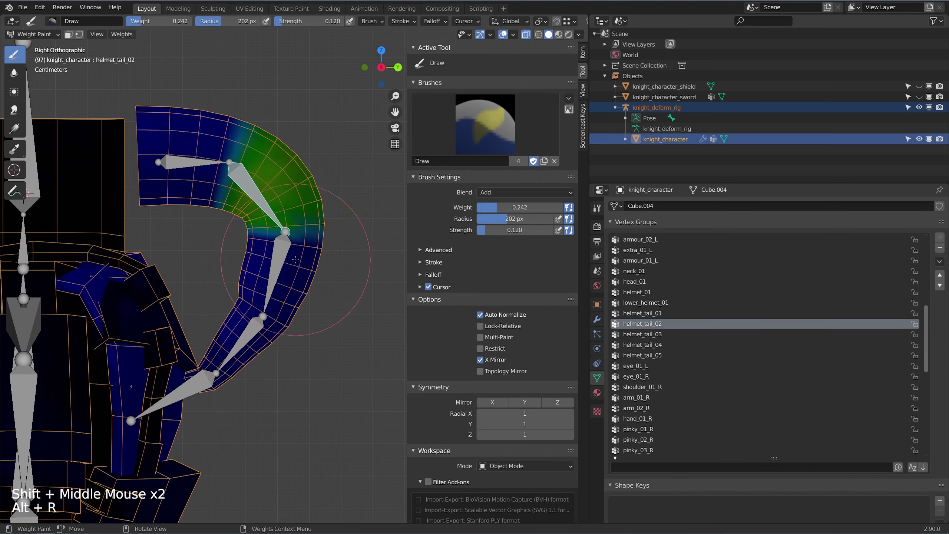
{"action": "left_click", "coordinate": [286, 252], "text": "ctrl"}
{"action": "key", "text": "alt+r"}
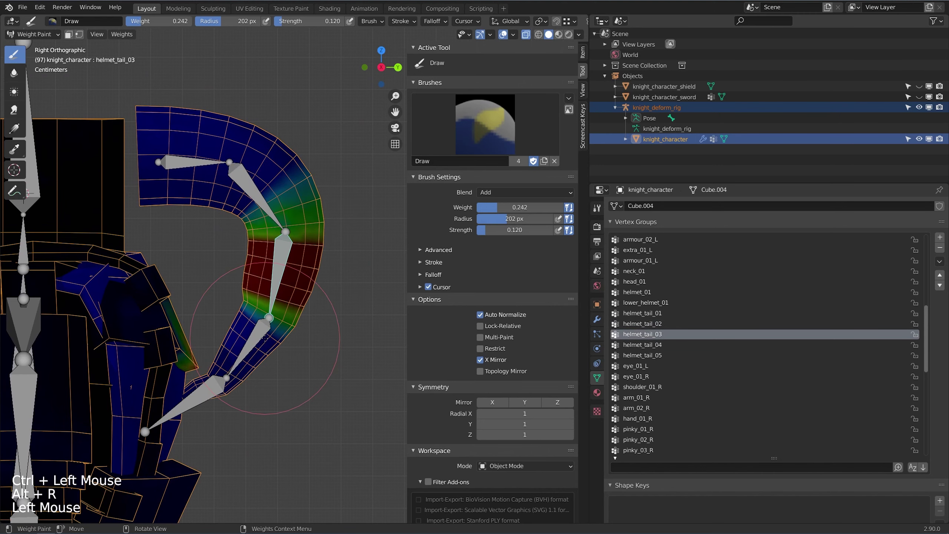
{"action": "key", "text": "f"}
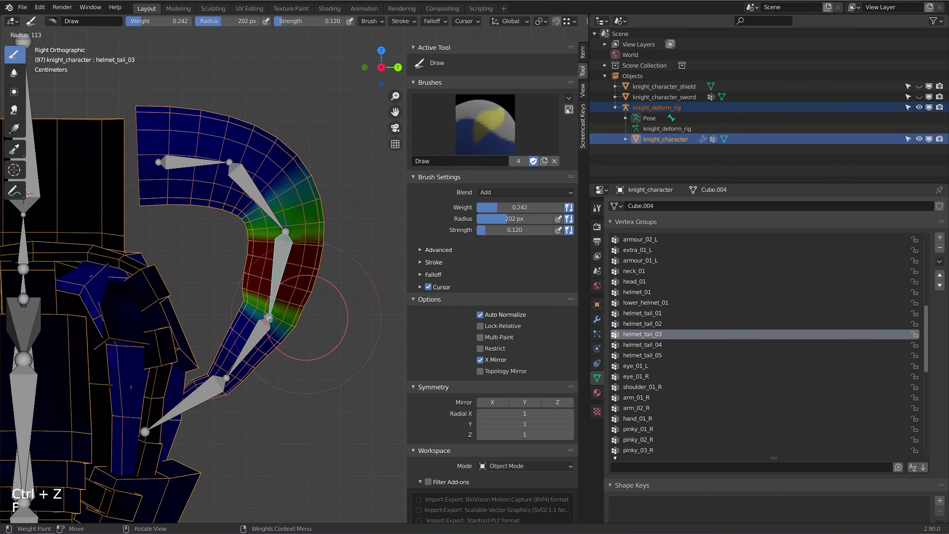
Clear the rotation of helmet_tail_04 and of the last tail bone, and reset that last bone's location.
{"action": "left_click", "coordinate": [251, 340], "text": "ctrl"}
{"action": "key", "text": "alt+r"}
{"action": "middle_click_drag", "start_coordinate": [187, 338], "coordinate": [271, 297], "text": "shift"}
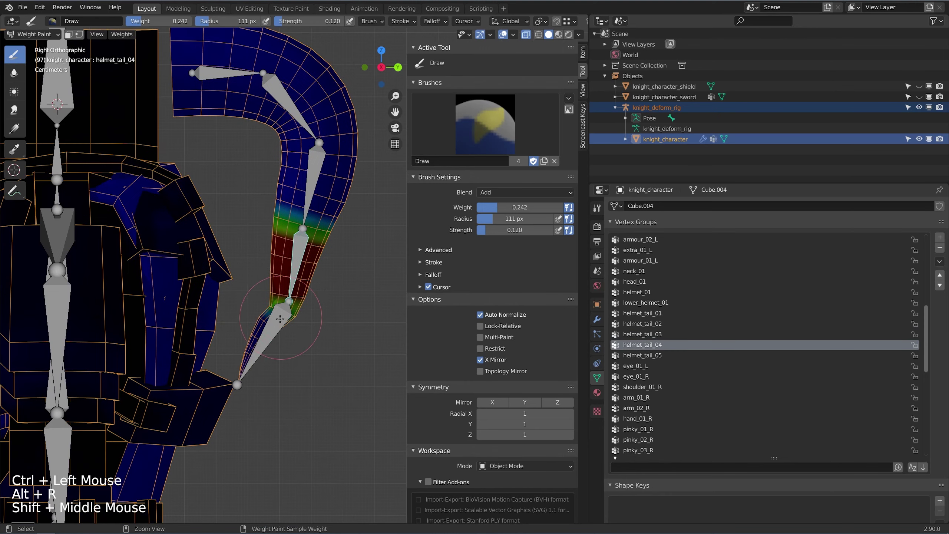
{"action": "left_click", "coordinate": [276, 299], "text": "ctrl"}
{"action": "scroll", "coordinate": [283, 304], "scroll_direction": "down", "scroll_amount": 2}
{"action": "key", "text": "alt+r"}
{"action": "key", "text": "alt+g"}
Select helmet_tail_01 and move the whole tail about 8.5 m down, clear of the character.
{"action": "left_click", "coordinate": [235, 135], "text": "ctrl"}
{"action": "scroll", "coordinate": [239, 139], "scroll_direction": "down", "scroll_amount": 9}
{"action": "middle_click_drag", "start_coordinate": [239, 138], "coordinate": [246, 61], "text": "shift"}
{"action": "key", "text": "g"}
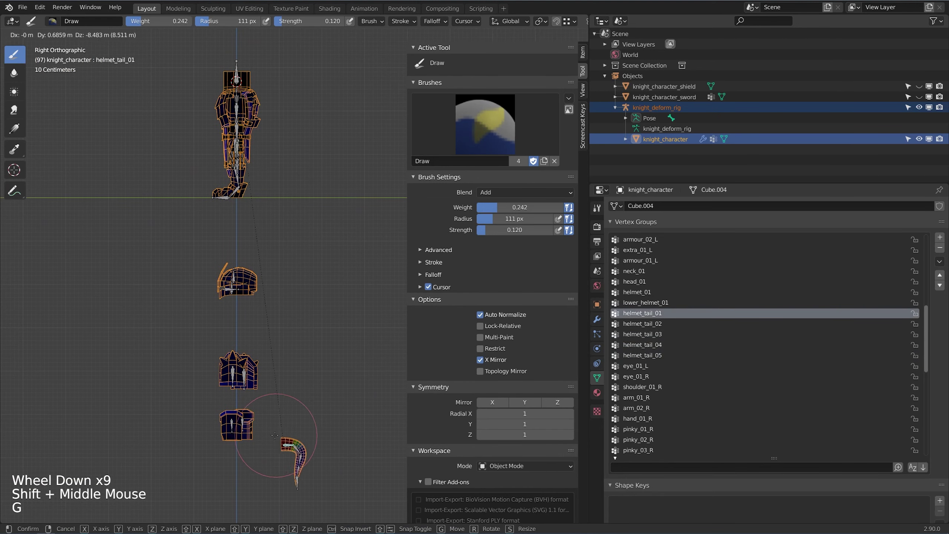
{"action": "left_click", "coordinate": [261, 428]}
Select the head_01 bone in front view and set the brush blend mode to Mix.
{"action": "middle_click_drag", "start_coordinate": [217, 151], "coordinate": [229, 273], "text": "shift"}
{"action": "scroll", "coordinate": [225, 239], "scroll_direction": "up", "scroll_amount": 3}
{"action": "middle_click_drag", "start_coordinate": [207, 157], "coordinate": [282, 242], "text": "shift"}
{"action": "scroll", "coordinate": [251, 236], "scroll_direction": "up", "scroll_amount": 5}
{"action": "left_click", "coordinate": [278, 176], "text": "ctrl"}
{"action": "key", "text": "KP_1"}
{"action": "scroll", "coordinate": [283, 243], "scroll_direction": "up", "scroll_amount": 1}
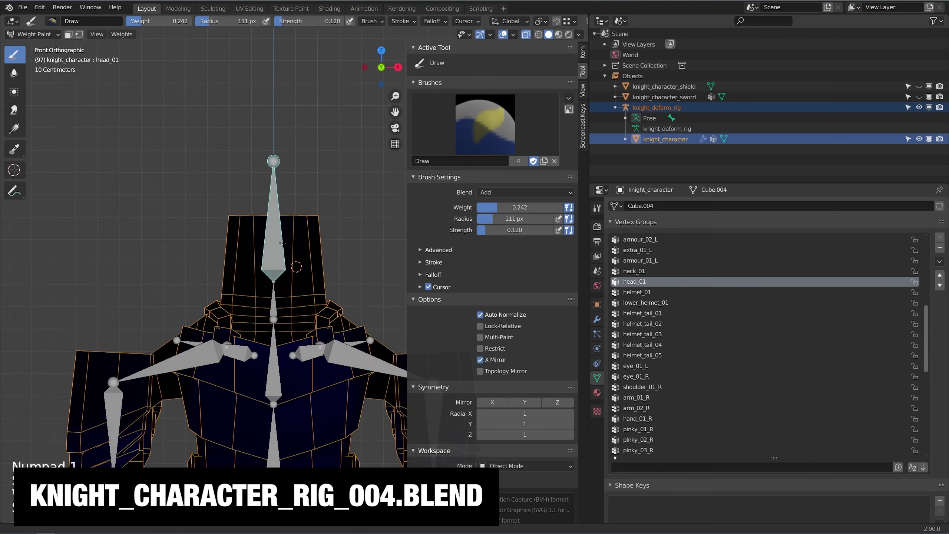
{"action": "scroll", "coordinate": [282, 243], "scroll_direction": "up", "scroll_amount": 1, "text": "shift"}
{"action": "scroll", "coordinate": [282, 243], "scroll_direction": "up", "scroll_amount": 1}
{"action": "left_click", "coordinate": [501, 192]}
{"action": "left_click", "coordinate": [500, 205]}
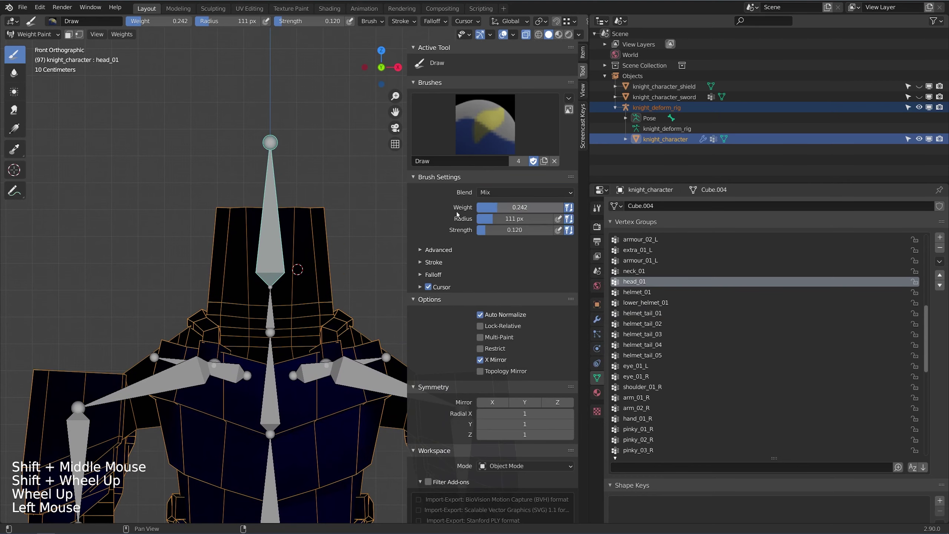
Maximize the 3D viewport and set the viewport shading color to Vertex.
{"action": "key", "text": "ctrl+space"}
{"action": "middle_click_drag", "start_coordinate": [300, 199], "coordinate": [410, 254], "text": "shift"}
{"action": "scroll", "coordinate": [409, 254], "scroll_direction": "up", "scroll_amount": 1}
{"action": "mouse_move", "coordinate": [443, 209]}
{"action": "left_mouse_down"}
{"action": "mouse_move", "coordinate": [430, 191]}
{"action": "mouse_move", "coordinate": [448, 194]}
{"action": "left_mouse_up"}
{"action": "scroll", "coordinate": [462, 197], "scroll_direction": "down", "scroll_amount": 1}
{"action": "middle_click_drag", "start_coordinate": [462, 196], "coordinate": [444, 215]}
{"action": "scroll", "coordinate": [464, 224], "scroll_direction": "down", "scroll_amount": 2}
{"action": "scroll", "coordinate": [469, 223], "scroll_direction": "up", "scroll_amount": 1}
{"action": "mouse_move", "coordinate": [321, 232]}
{"action": "middle_mouse_down"}
{"action": "mouse_move", "coordinate": [368, 210]}
{"action": "mouse_move", "coordinate": [542, 240]}
{"action": "middle_mouse_up"}
{"action": "scroll", "coordinate": [379, 196], "scroll_direction": "down", "scroll_amount": 3}
{"action": "left_click", "coordinate": [940, 34]}
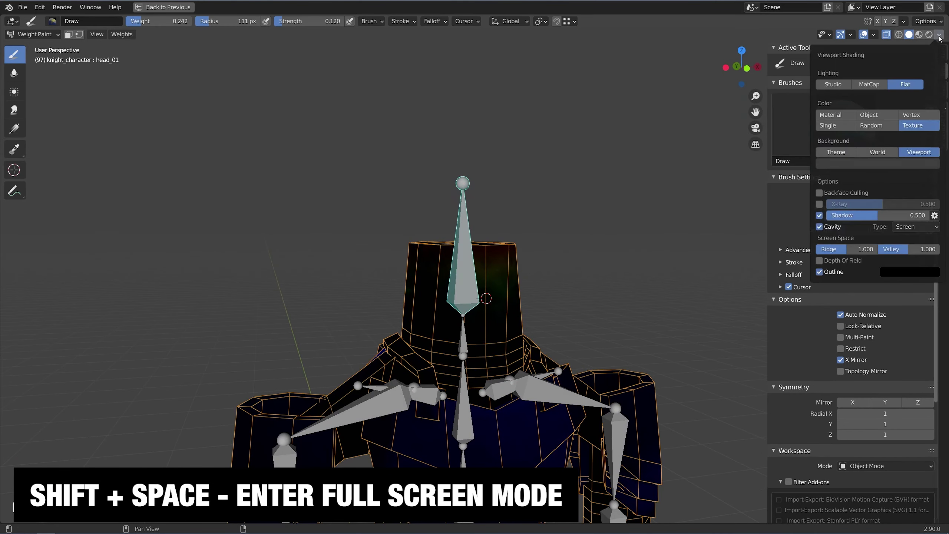
{"action": "left_click", "coordinate": [915, 116]}
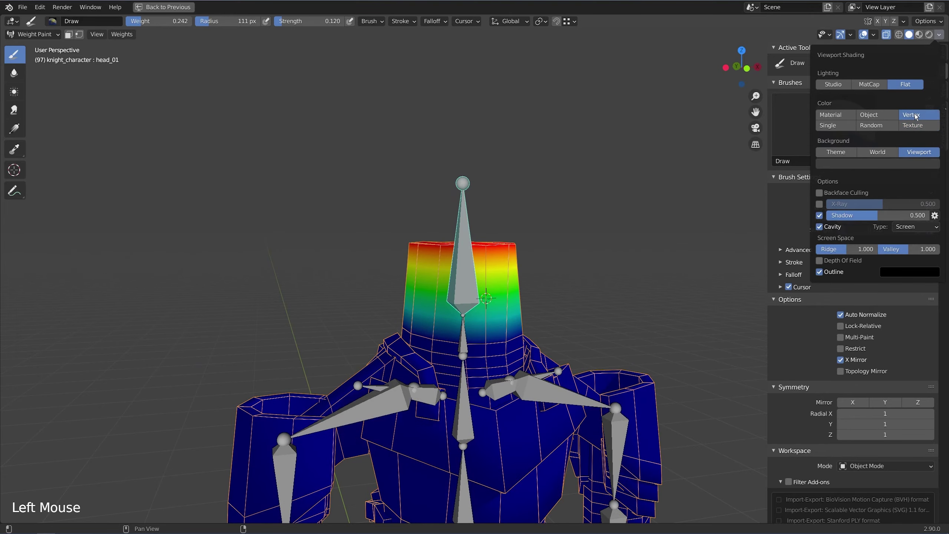
Rotate the head_01 bone both ways in side view to test its deformation, leaving it tilted slightly forward.
{"action": "scroll", "coordinate": [468, 190], "scroll_direction": "down", "scroll_amount": 2}
{"action": "middle_click_drag", "start_coordinate": [467, 191], "coordinate": [445, 166]}
{"action": "scroll", "coordinate": [406, 232], "scroll_direction": "up", "scroll_amount": 5}
{"action": "scroll", "coordinate": [426, 194], "scroll_direction": "down", "scroll_amount": 1}
{"action": "scroll", "coordinate": [426, 194], "scroll_direction": "down", "scroll_amount": 1}
{"action": "key", "text": "KP_3"}
{"action": "scroll", "coordinate": [444, 165], "scroll_direction": "up", "scroll_amount": 6}
{"action": "key", "text": "r"}
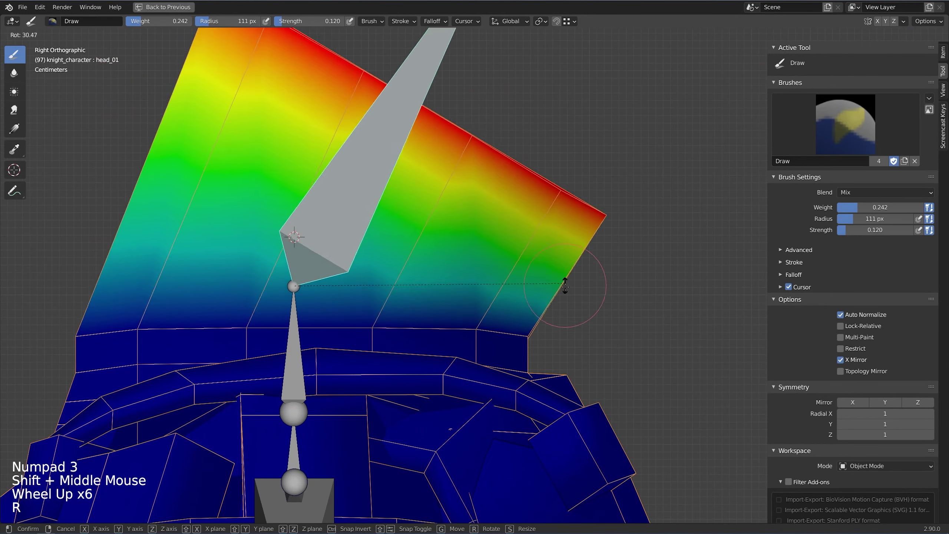
{"action": "left_click", "coordinate": [437, 161]}
{"action": "scroll", "coordinate": [336, 214], "scroll_direction": "down", "scroll_amount": 1}
{"action": "scroll", "coordinate": [336, 214], "scroll_direction": "down", "scroll_amount": 4, "text": "shift"}
{"action": "middle_click_drag", "start_coordinate": [336, 214], "coordinate": [466, 180], "text": "shift"}
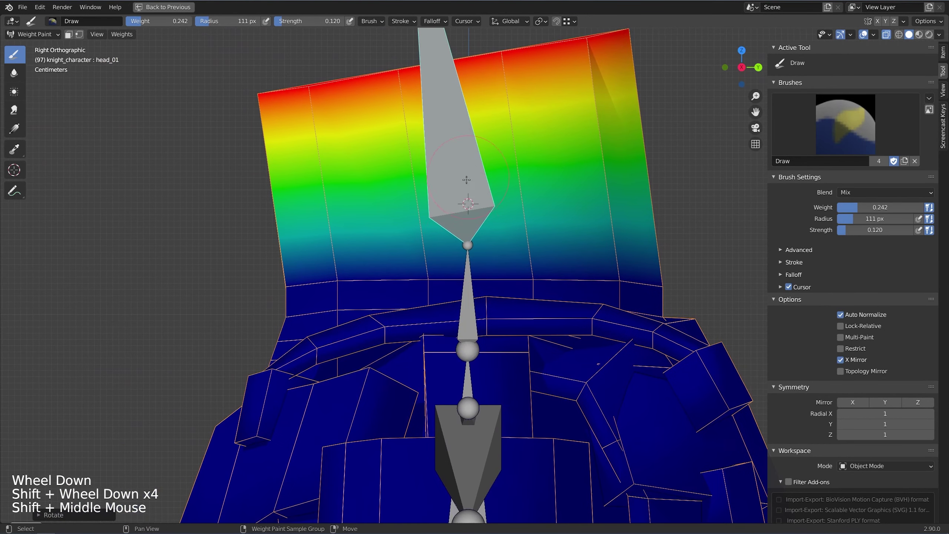
Select the neck_01 bone and rotate it forward in side view.
{"action": "left_click", "coordinate": [460, 283], "text": "ctrl"}
{"action": "key", "text": "r"}
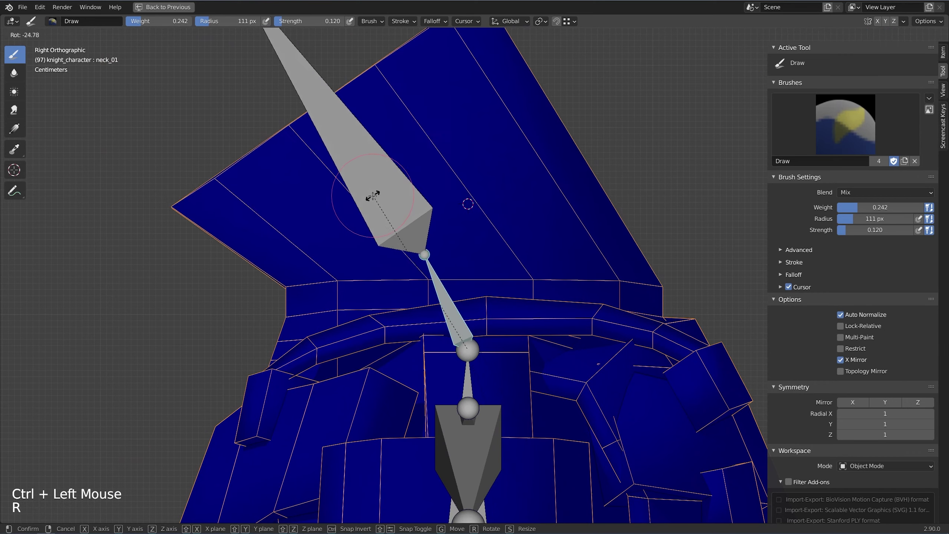
{"action": "left_click", "coordinate": [363, 203]}
Try painting neck_01 influence around the neck in front view with brush weight 0.500 and strength 1.000.
{"action": "key", "text": "KP_1"}
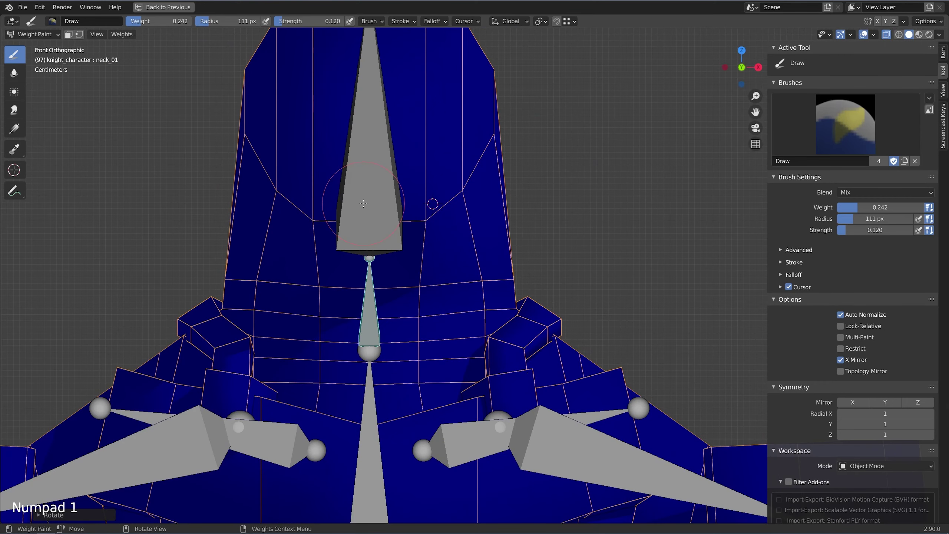
{"action": "scroll", "coordinate": [822, 249], "scroll_direction": "down", "scroll_amount": 1}
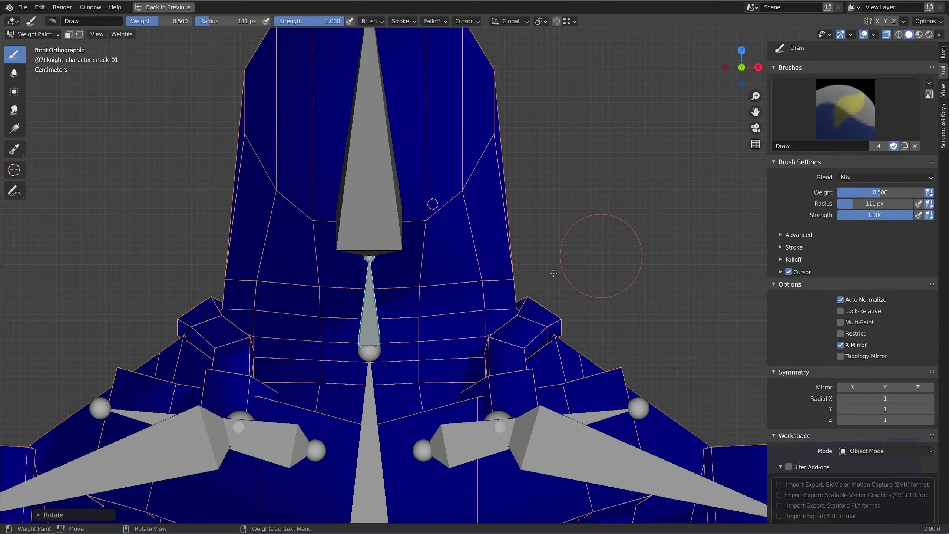
{"action": "scroll", "coordinate": [554, 273], "scroll_direction": "up", "scroll_amount": 2}
{"action": "left_click_drag", "start_coordinate": [486, 287], "coordinate": [536, 271]}
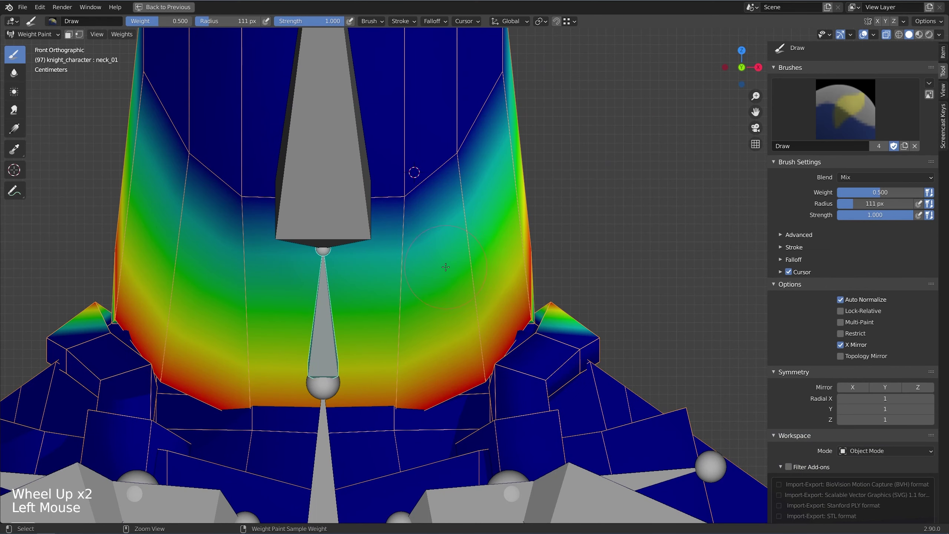
{"action": "scroll", "coordinate": [458, 310], "scroll_direction": "down", "scroll_amount": 6}
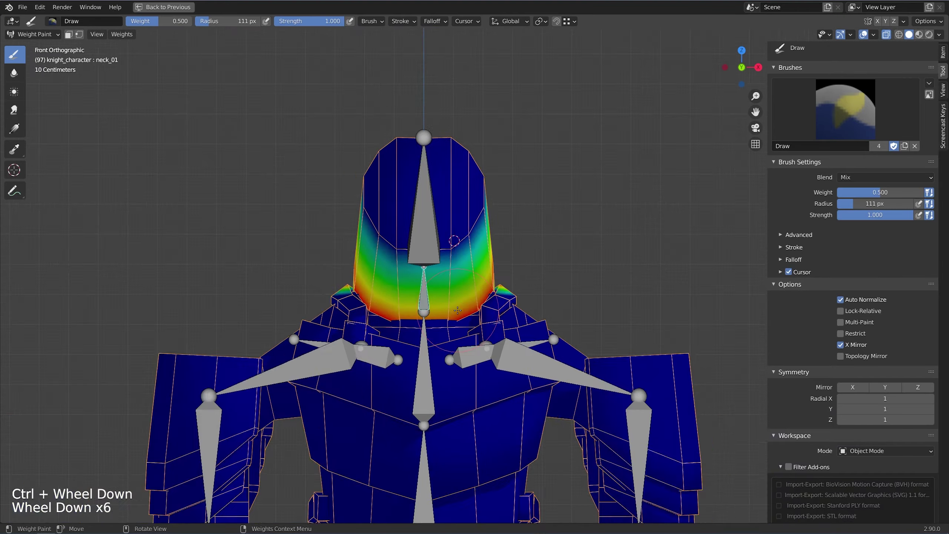
{"action": "scroll", "coordinate": [458, 311], "scroll_direction": "up", "scroll_amount": 4}
{"action": "middle_click_drag", "start_coordinate": [458, 310], "coordinate": [383, 321]}
{"action": "scroll", "coordinate": [383, 321], "scroll_direction": "down", "scroll_amount": 4}
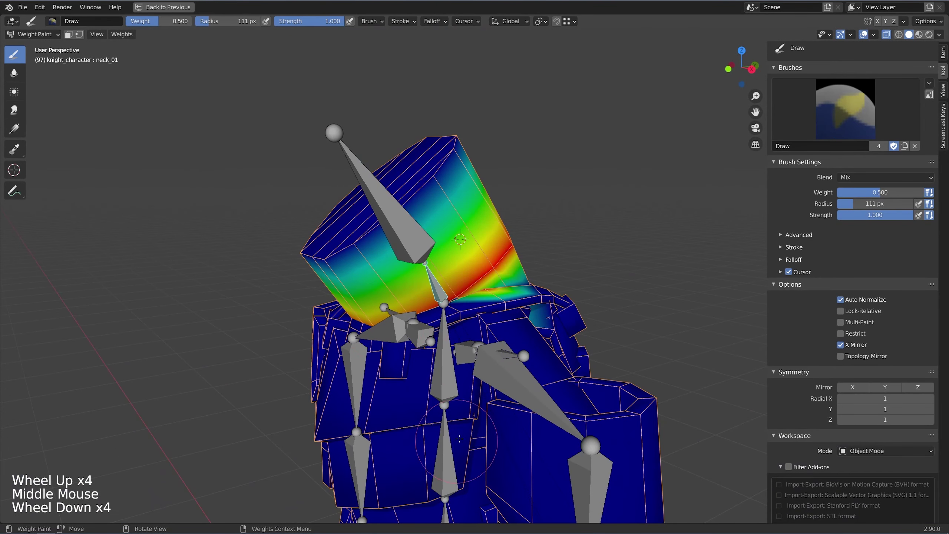
{"action": "scroll", "coordinate": [471, 309], "scroll_direction": "down", "scroll_amount": 1}
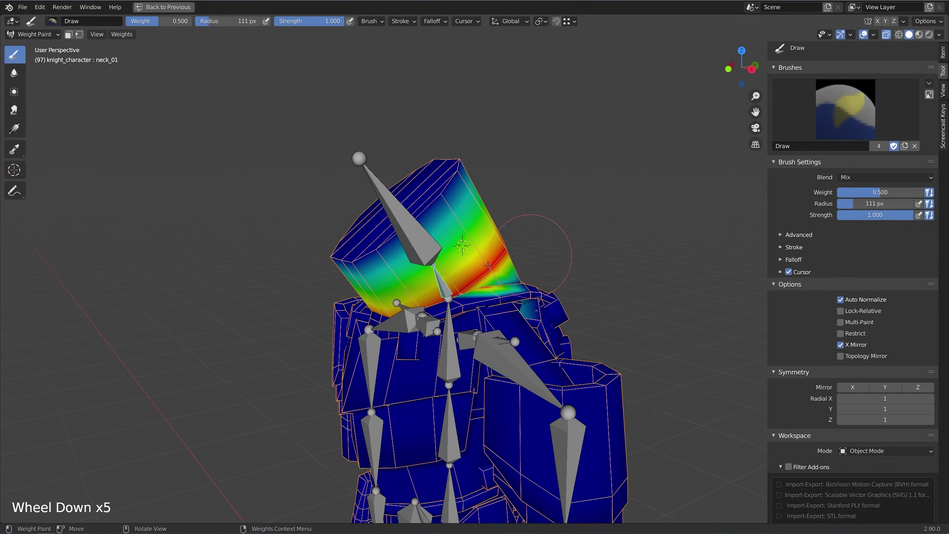
{"action": "scroll", "coordinate": [488, 266], "scroll_direction": "down", "scroll_amount": 4}
{"action": "mouse_move", "coordinate": [488, 265]}
{"action": "middle_mouse_down"}
{"action": "mouse_move", "coordinate": [467, 262]}
{"action": "mouse_move", "coordinate": [460, 322]}
{"action": "mouse_move", "coordinate": [431, 366]}
{"action": "middle_mouse_up"}
{"action": "key", "text": "ctrl+z"}
Select the spine_01 bone and restore the full editor layout.
{"action": "scroll", "coordinate": [467, 262], "scroll_direction": "up", "scroll_amount": 1}
{"action": "scroll", "coordinate": [460, 322], "scroll_direction": "up", "scroll_amount": 2}
{"action": "left_click", "coordinate": [458, 329], "text": "ctrl"}
{"action": "scroll", "coordinate": [458, 329], "scroll_direction": "down", "scroll_amount": 7}
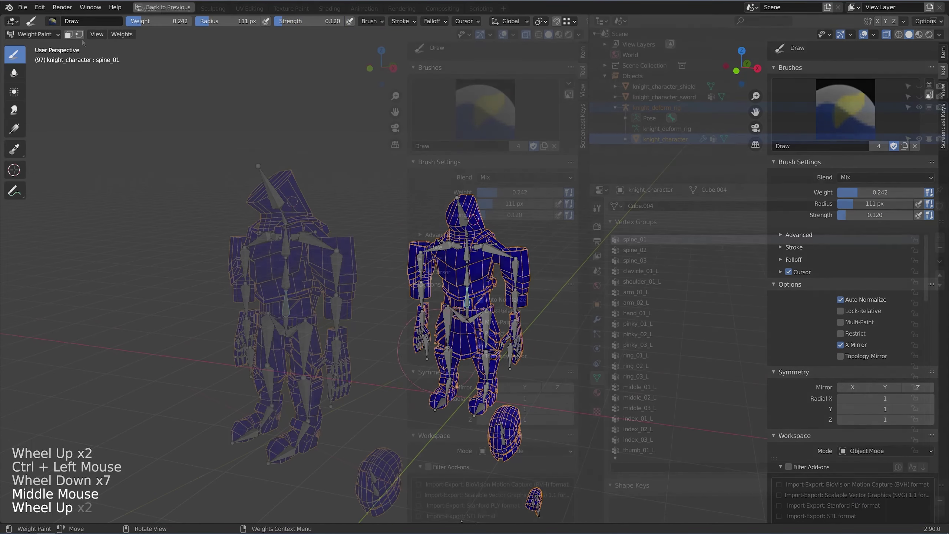
{"action": "left_click", "coordinate": [163, 6]}
Turn on vertex selection masking and box-select the knight's body vertices, leaving out the separated helmet parts.
{"action": "middle_click_drag", "start_coordinate": [261, 187], "coordinate": [239, 157], "text": "shift"}
{"action": "scroll", "coordinate": [239, 157], "scroll_direction": "down", "scroll_amount": 1}
{"action": "middle_click_drag", "start_coordinate": [239, 157], "coordinate": [234, 121]}
{"action": "key", "text": "b"}
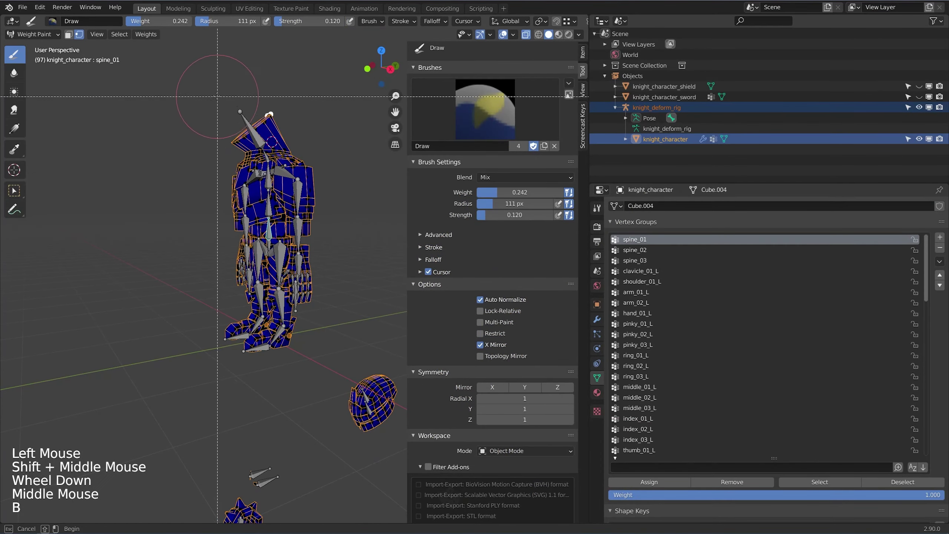
{"action": "left_click_drag", "start_coordinate": [156, 77], "coordinate": [340, 354]}
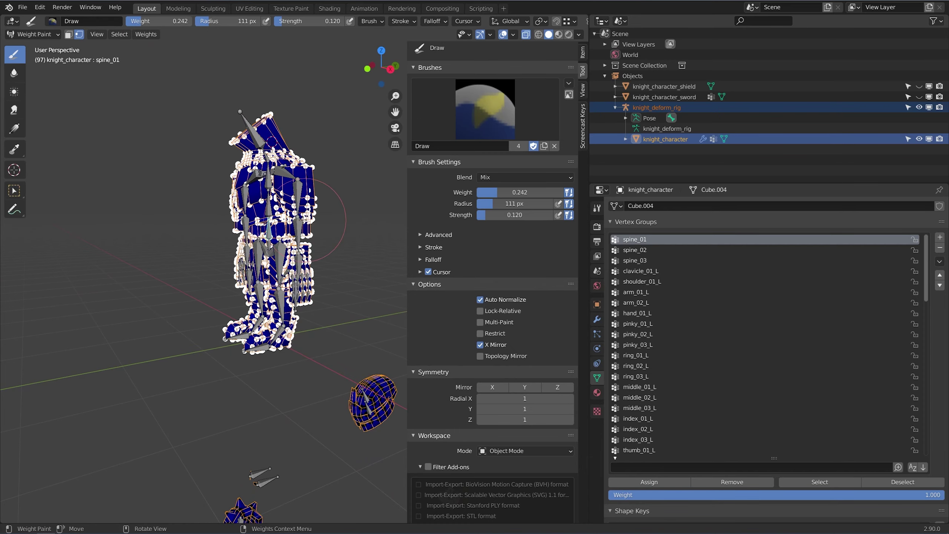
{"action": "middle_click_drag", "start_coordinate": [340, 354], "coordinate": [589, 63]}
{"action": "scroll", "coordinate": [318, 179], "scroll_direction": "up", "scroll_amount": 2}
Switch to wireframe shading and box-select the body through the mesh so that hidden vertices are included.
{"action": "left_click", "coordinate": [539, 36]}
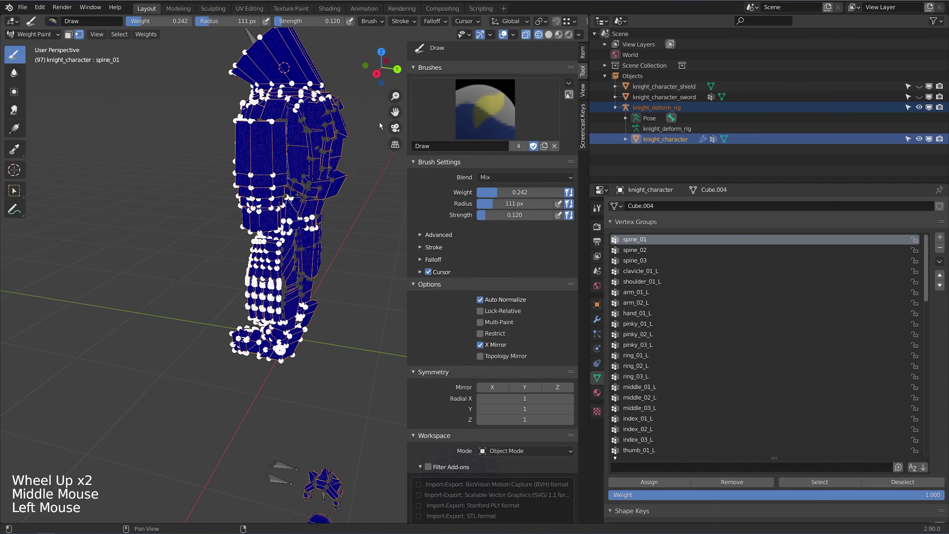
{"action": "scroll", "coordinate": [337, 157], "scroll_direction": "down", "scroll_amount": 2}
{"action": "middle_click_drag", "start_coordinate": [299, 165], "coordinate": [368, 155]}
{"action": "scroll", "coordinate": [369, 155], "scroll_direction": "up", "scroll_amount": 1}
{"action": "key", "text": "b"}
{"action": "left_click_drag", "start_coordinate": [123, 30], "coordinate": [295, 296]}
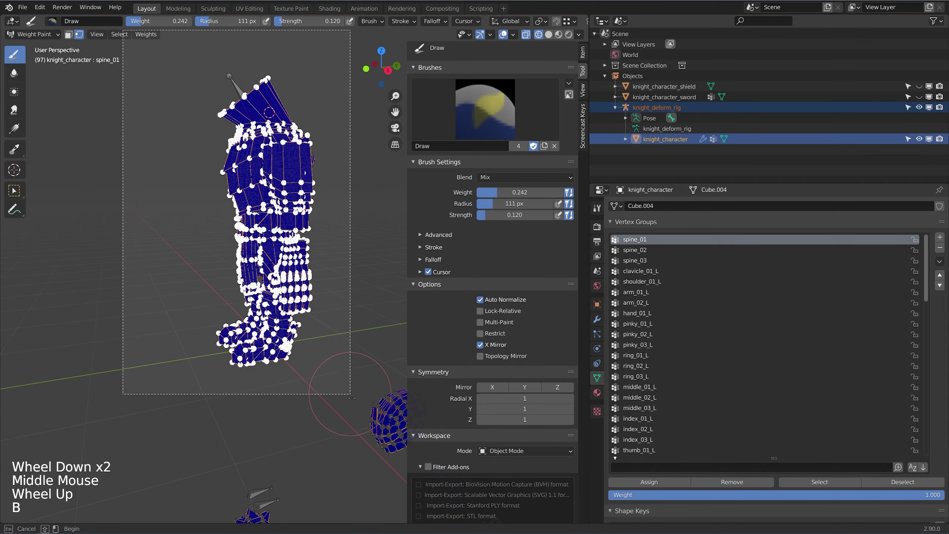
Assign the selected body vertices to the spine_01 vertex group with weight 1.000.
{"action": "middle_click_drag", "start_coordinate": [296, 296], "coordinate": [336, 176]}
{"action": "scroll", "coordinate": [263, 129], "scroll_direction": "down", "scroll_amount": 3}
{"action": "scroll", "coordinate": [264, 130], "scroll_direction": "down", "scroll_amount": 3}
{"action": "scroll", "coordinate": [264, 130], "scroll_direction": "up", "scroll_amount": 7}
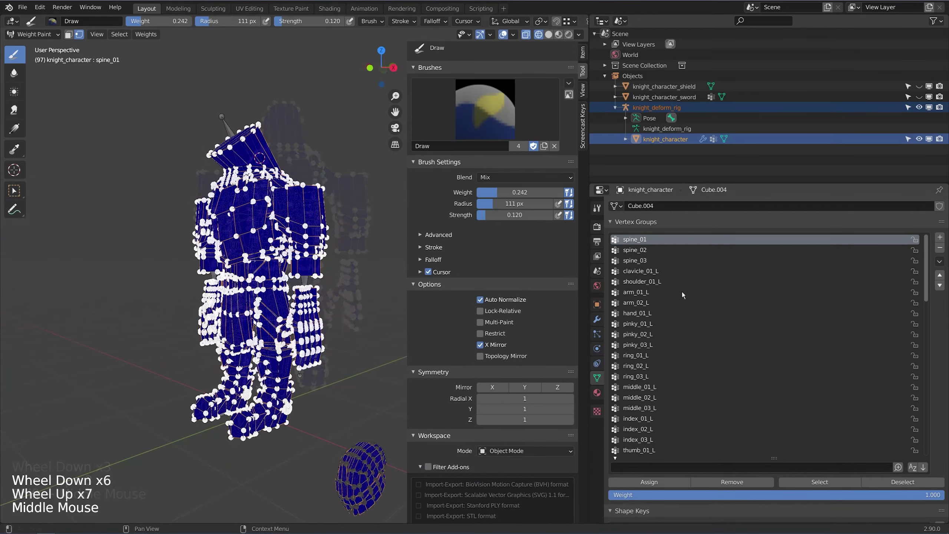
{"action": "left_click", "coordinate": [649, 482]}
{"action": "scroll", "coordinate": [242, 162], "scroll_direction": "down", "scroll_amount": 5}
{"action": "scroll", "coordinate": [242, 162], "scroll_direction": "up", "scroll_amount": 5}
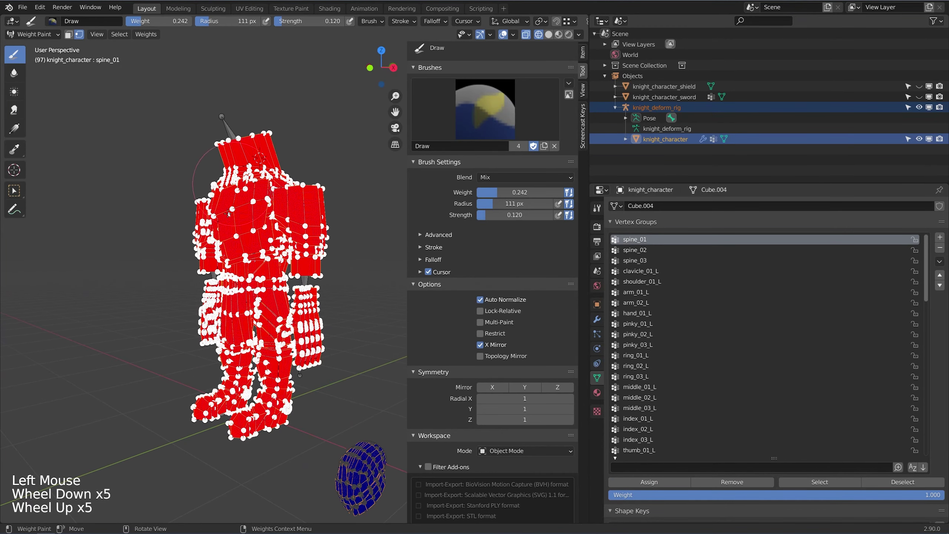
Turn off vertex selection masking and select the head_01 bone.
{"action": "middle_click_drag", "start_coordinate": [236, 270], "coordinate": [281, 355], "text": "shift"}
{"action": "scroll", "coordinate": [281, 355], "scroll_direction": "up", "scroll_amount": 1}
{"action": "middle_click_drag", "start_coordinate": [281, 355], "coordinate": [287, 337]}
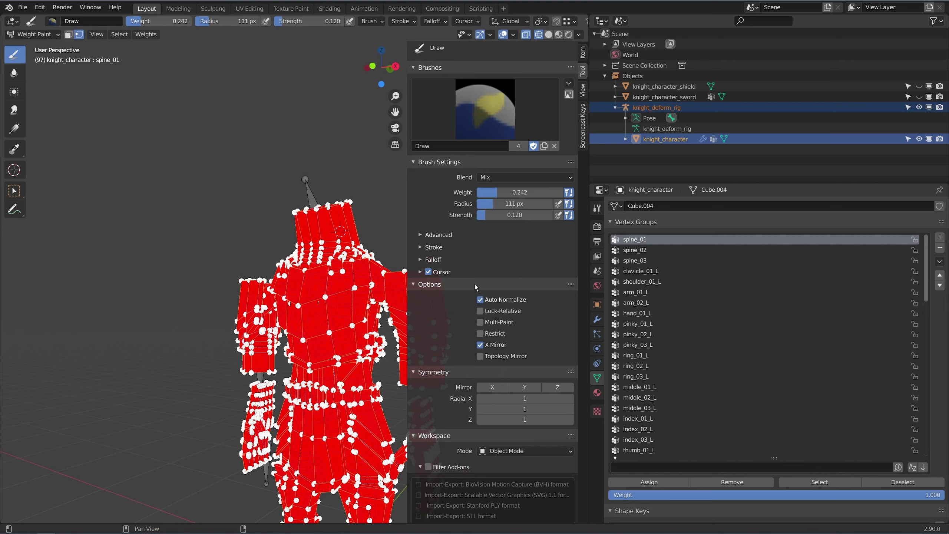
{"action": "middle_click_drag", "start_coordinate": [316, 195], "coordinate": [265, 277], "text": "shift"}
{"action": "scroll", "coordinate": [265, 278], "scroll_direction": "up", "scroll_amount": 3}
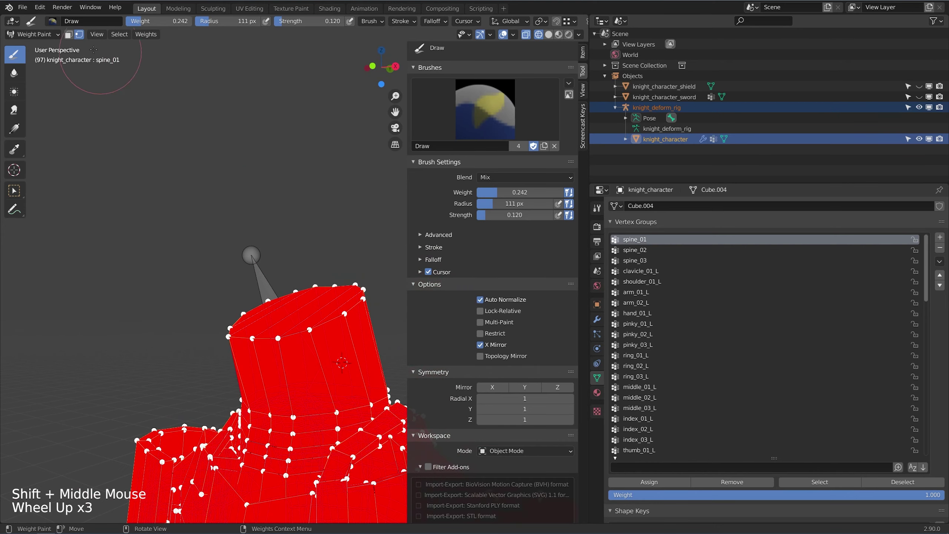
{"action": "left_click", "coordinate": [79, 35]}
{"action": "left_click", "coordinate": [251, 255], "text": "ctrl"}
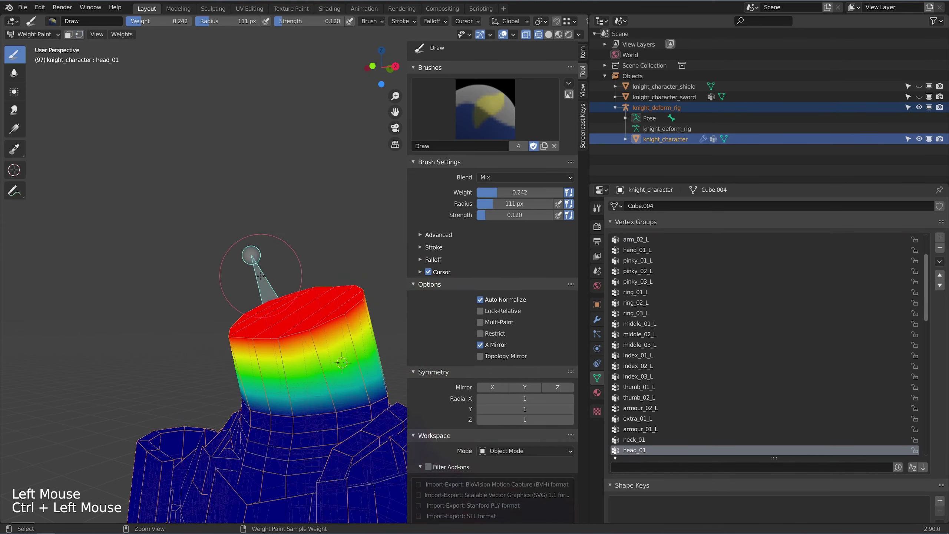
Compare wireframe and solid shading on the character and leave the viewport in solid shading.
{"action": "scroll", "coordinate": [250, 256], "scroll_direction": "down", "scroll_amount": 2}
{"action": "mouse_move", "coordinate": [250, 255]}
{"action": "middle_mouse_down", "text": "shift"}
{"action": "mouse_move", "coordinate": [265, 129]}
{"action": "mouse_move", "coordinate": [256, 239]}
{"action": "mouse_move", "coordinate": [227, 248]}
{"action": "middle_mouse_up", "text": "shift"}
{"action": "left_click", "coordinate": [578, 35]}
{"action": "left_click", "coordinate": [549, 35]}
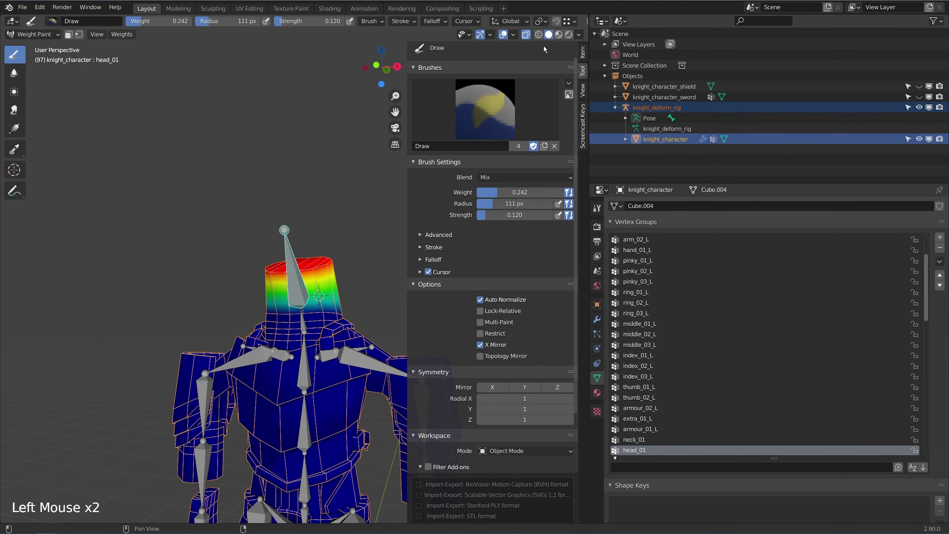
{"action": "left_click", "coordinate": [538, 35]}
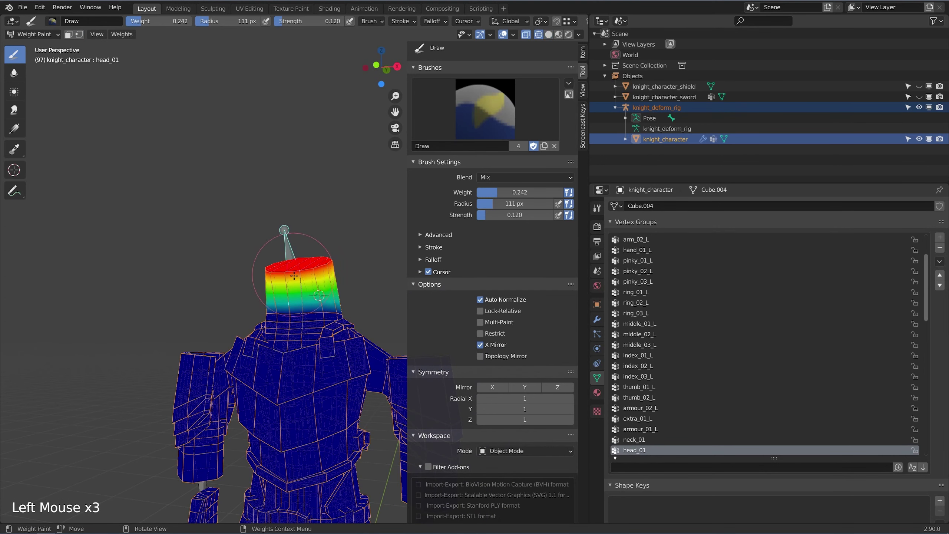
{"action": "left_click", "coordinate": [549, 34]}
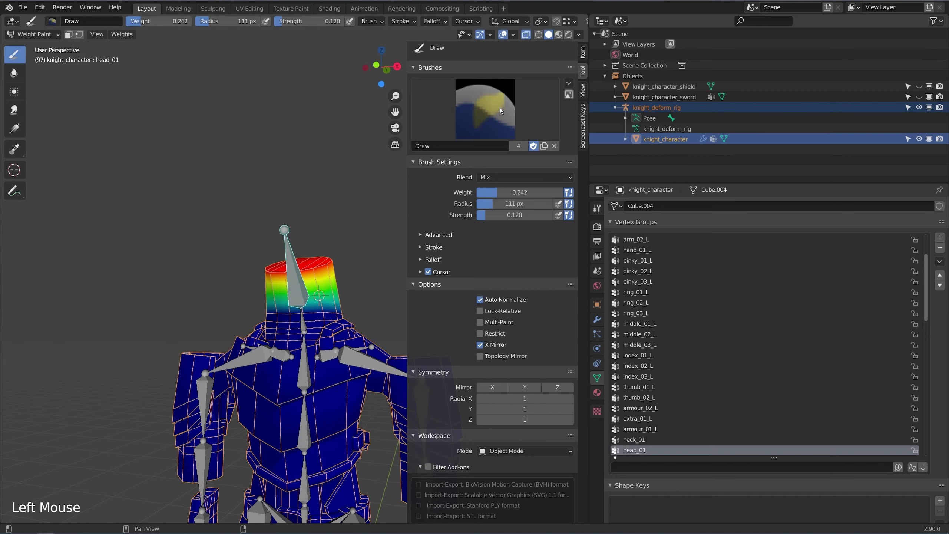
{"action": "left_click", "coordinate": [538, 35]}
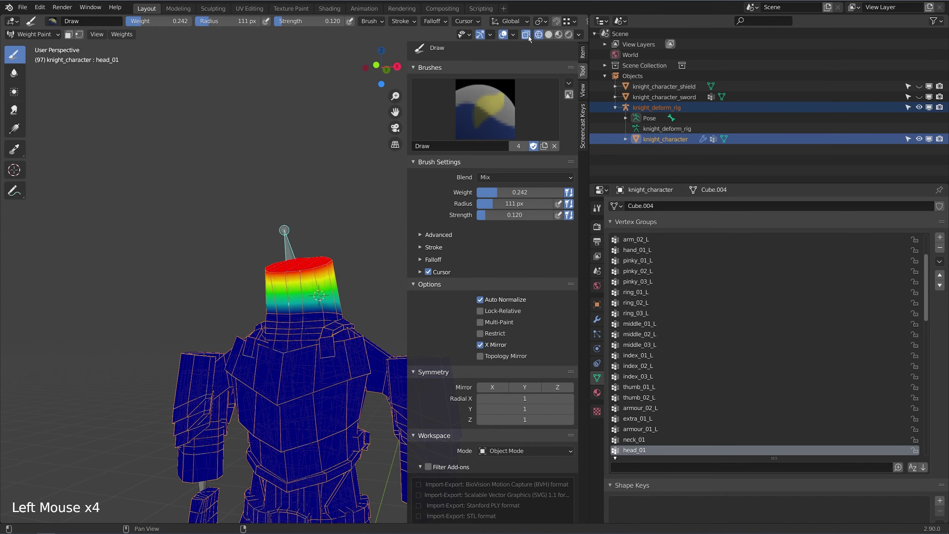
{"action": "left_click", "coordinate": [548, 34]}
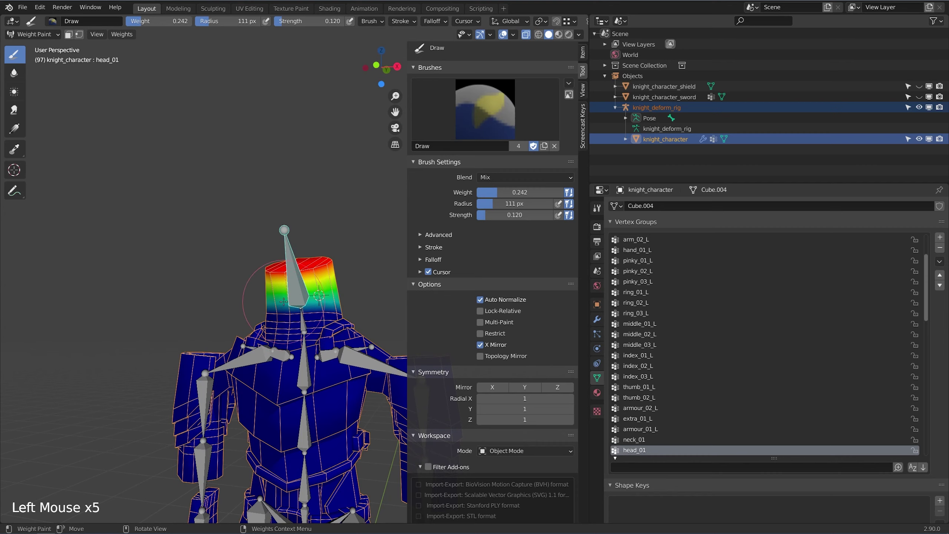
Dab the upper part of the head in side view with the brush at weight 0.242 and strength 0.120.
{"action": "key", "text": "KP_1"}
{"action": "key", "text": "KP_3"}
{"action": "scroll", "coordinate": [259, 283], "scroll_direction": "up", "scroll_amount": 3}
{"action": "middle_click_drag", "start_coordinate": [259, 282], "coordinate": [391, 296], "text": "shift"}
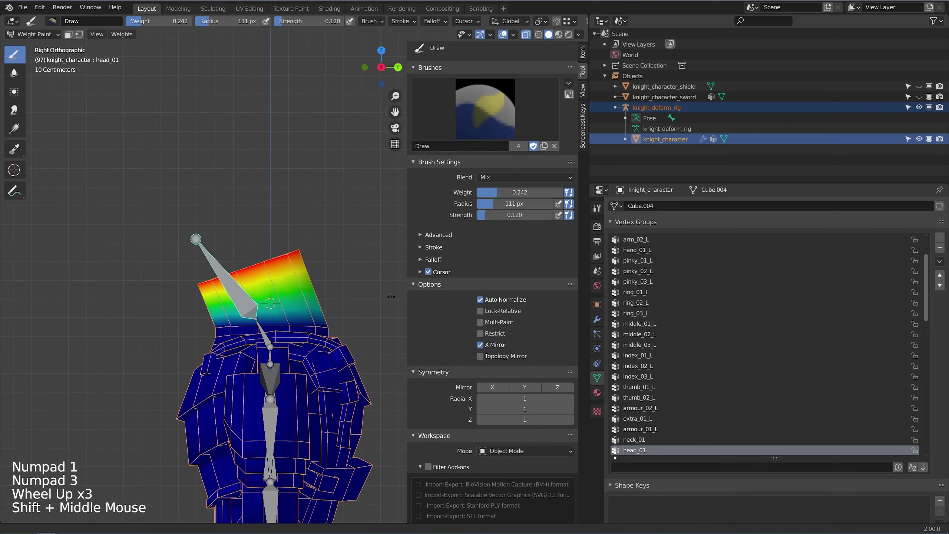
{"action": "scroll", "coordinate": [259, 265], "scroll_direction": "up", "scroll_amount": 2}
{"action": "left_click", "coordinate": [161, 279]}
{"action": "left_click", "coordinate": [266, 225]}
{"action": "middle_click_drag", "start_coordinate": [267, 224], "coordinate": [260, 277]}
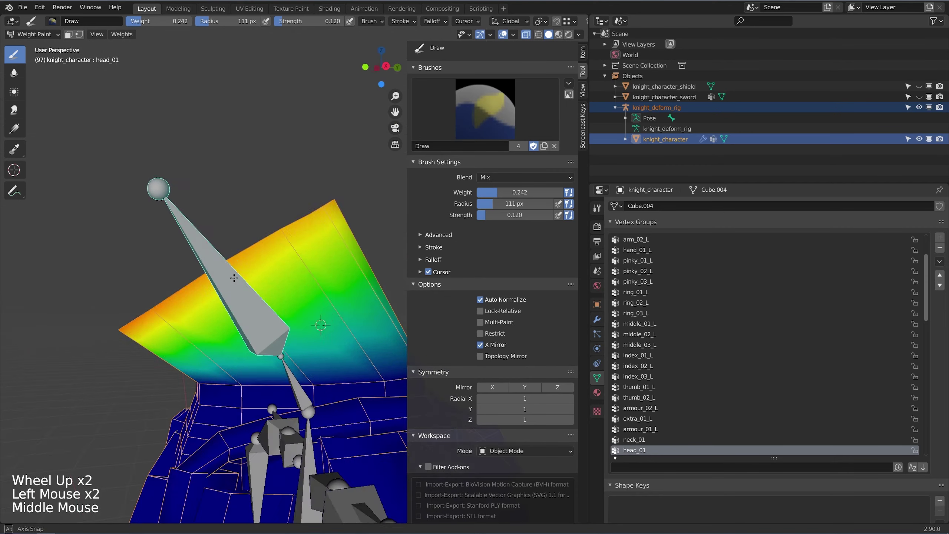
Set the brush weight and strength to 1.000 and paint the head's upper edge for head_01 in the maximized side view.
{"action": "scroll", "coordinate": [260, 277], "scroll_direction": "down", "scroll_amount": 1}
{"action": "left_click_drag", "start_coordinate": [498, 190], "coordinate": [556, 190]}
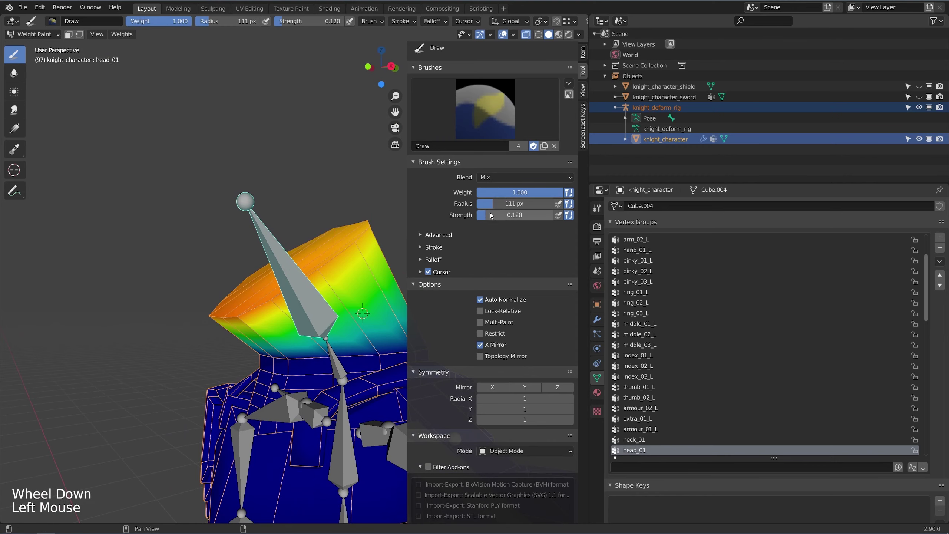
{"action": "scroll", "coordinate": [262, 254], "scroll_direction": "down", "scroll_amount": 1}
{"action": "key", "text": "KP_1"}
{"action": "key", "text": "KP_3"}
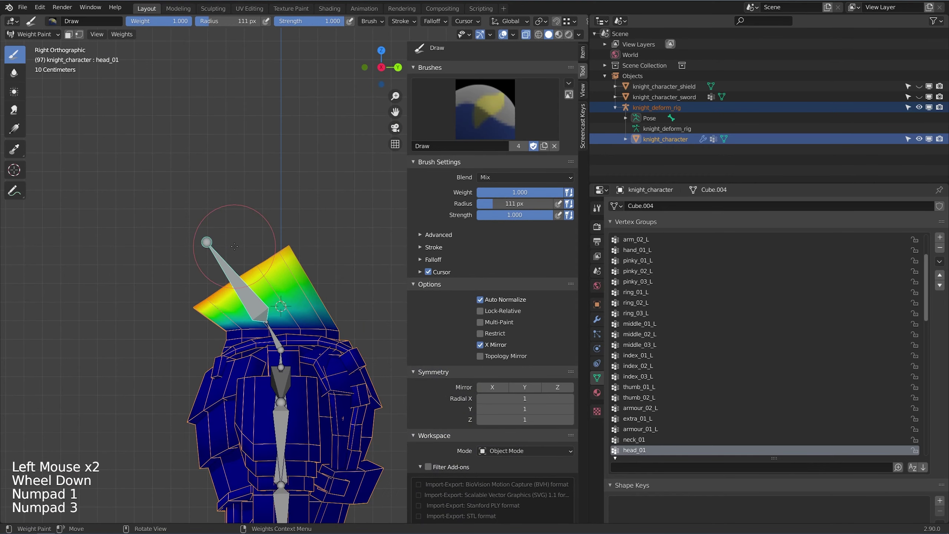
{"action": "key", "text": "ctrl+space"}
{"action": "middle_click_drag", "start_coordinate": [332, 288], "coordinate": [265, 313], "text": "shift"}
{"action": "scroll", "coordinate": [266, 314], "scroll_direction": "up", "scroll_amount": 1}
{"action": "left_click_drag", "start_coordinate": [266, 314], "coordinate": [452, 210]}
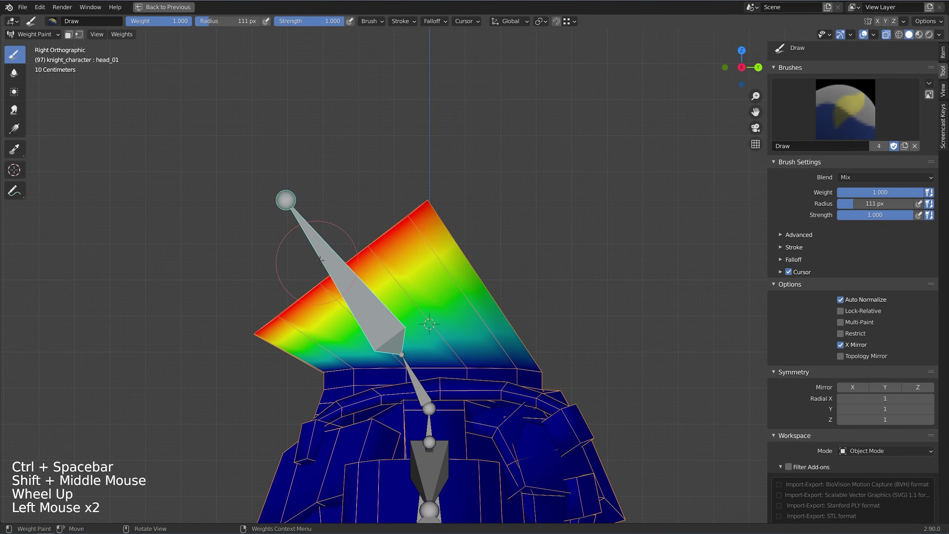
Rotate the head_01 bone back toward upright in side view and inspect the head's deformation.
{"action": "left_click", "coordinate": [299, 189], "text": "ctrl"}
{"action": "key", "text": "r"}
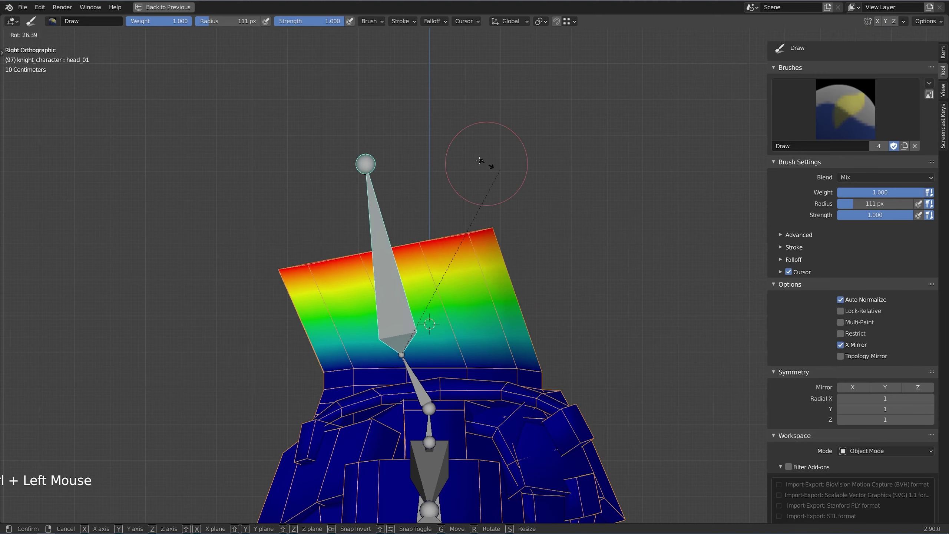
{"action": "left_click", "coordinate": [509, 183]}
{"action": "middle_click_drag", "start_coordinate": [478, 245], "coordinate": [474, 169], "text": "shift"}
{"action": "scroll", "coordinate": [473, 168], "scroll_direction": "up", "scroll_amount": 2}
{"action": "middle_click_drag", "start_coordinate": [472, 169], "coordinate": [453, 172]}
{"action": "scroll", "coordinate": [456, 172], "scroll_direction": "down", "scroll_amount": 4}
{"action": "middle_click_drag", "start_coordinate": [461, 172], "coordinate": [504, 193]}
{"action": "scroll", "coordinate": [504, 193], "scroll_direction": "up", "scroll_amount": 1}
Set the brush weight to 0.500 and paint across the lower edge of the head above the collar in side view.
{"action": "left_click", "coordinate": [914, 193]}
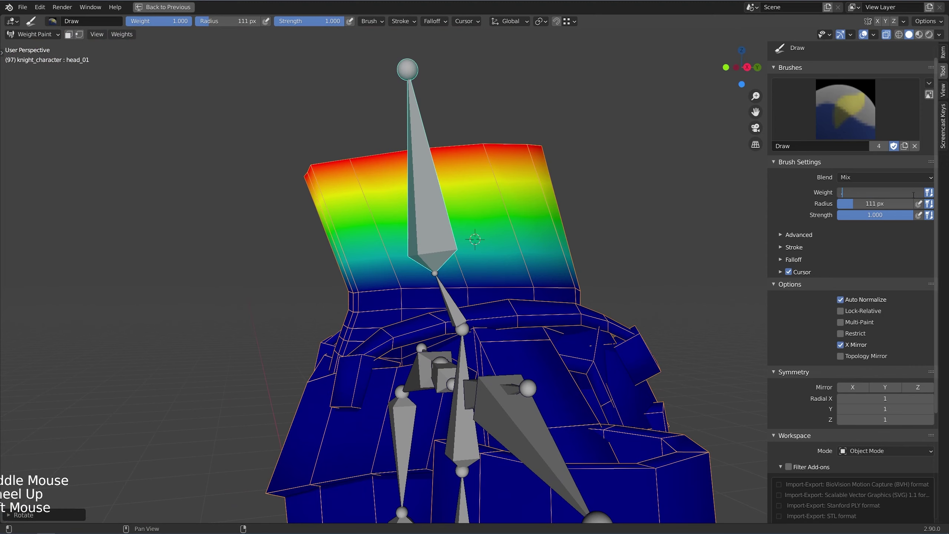
{"action": "key", "text": "KP_1"}
{"action": "key", "text": "KP_3"}
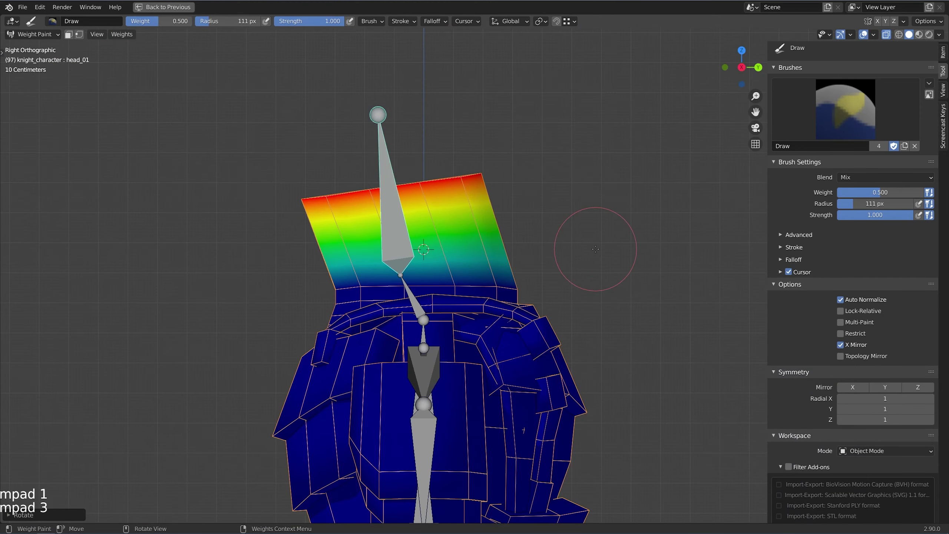
{"action": "scroll", "coordinate": [593, 244], "scroll_direction": "up", "scroll_amount": 3}
{"action": "middle_click_drag", "start_coordinate": [556, 240], "coordinate": [648, 264], "text": "shift"}
{"action": "scroll", "coordinate": [648, 264], "scroll_direction": "up", "scroll_amount": 1}
{"action": "mouse_move", "coordinate": [642, 273]}
{"action": "left_mouse_down"}
{"action": "mouse_move", "coordinate": [594, 275]}
{"action": "mouse_move", "coordinate": [604, 260]}
{"action": "mouse_move", "coordinate": [502, 256]}
{"action": "left_mouse_up"}
{"action": "mouse_move", "coordinate": [416, 255]}
{"action": "left_mouse_down"}
{"action": "mouse_move", "coordinate": [271, 267]}
{"action": "mouse_move", "coordinate": [586, 260]}
{"action": "left_mouse_up"}
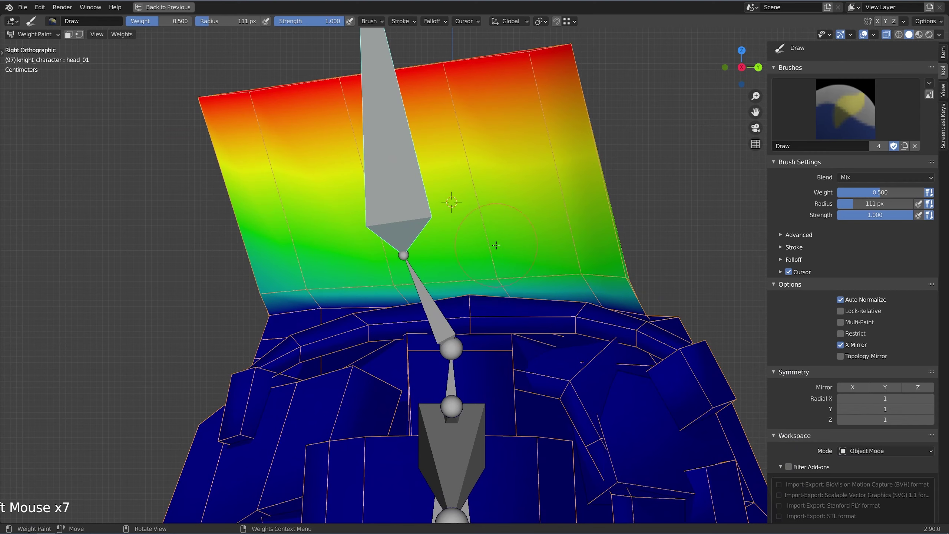
Test the neck_01 bone's rotation in side view and undo it together with the latest head_01 weight strokes.
{"action": "left_click", "coordinate": [422, 276], "text": "ctrl"}
{"action": "key", "text": "r"}
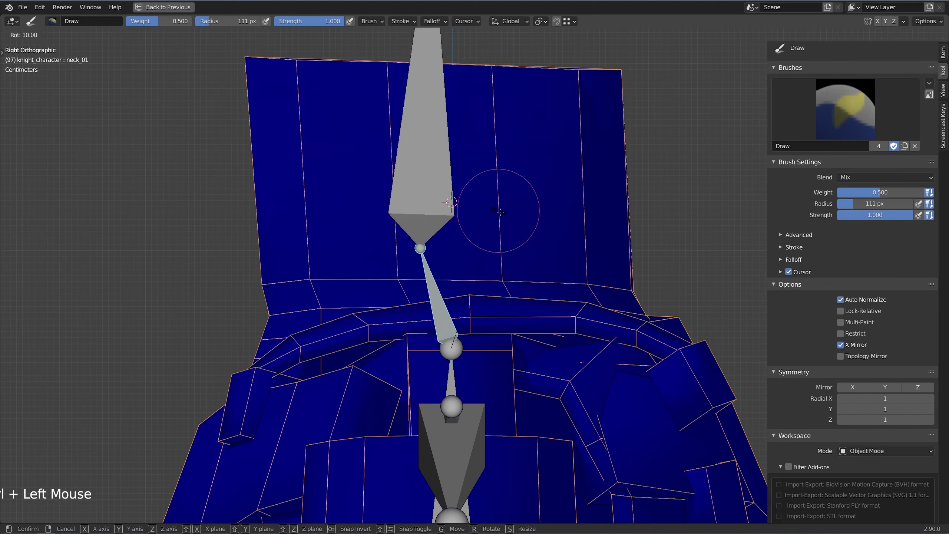
{"action": "left_click", "coordinate": [356, 237]}
{"action": "left_click", "coordinate": [356, 238]}
{"action": "key", "text": "ctrl+z"}
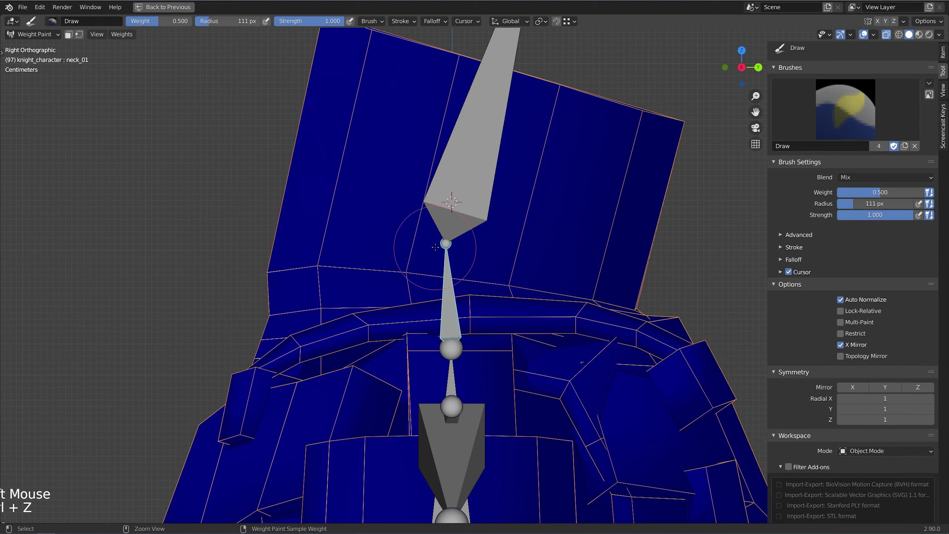
{"action": "key", "text": "ctrl+z"}
{"action": "key", "text": "ctrl+z"}
{"action": "key", "text": "ctrl+z"}
{"action": "key", "text": "ctrl+z"}
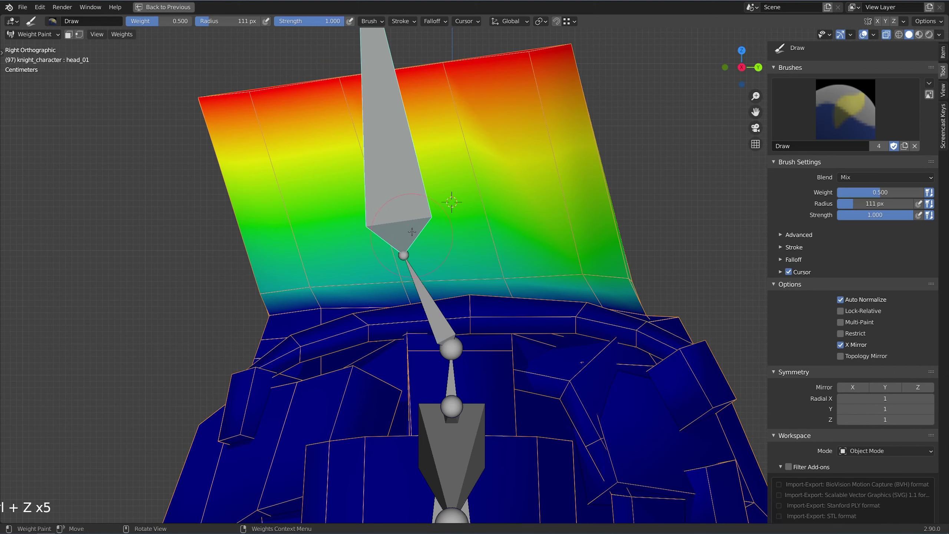
Try rotating the head_01 bone, and undo it along with the earlier strokes on the head's lower edge.
{"action": "key", "text": "r"}
{"action": "left_click", "coordinate": [456, 198]}
{"action": "key", "text": "ctrl+z"}
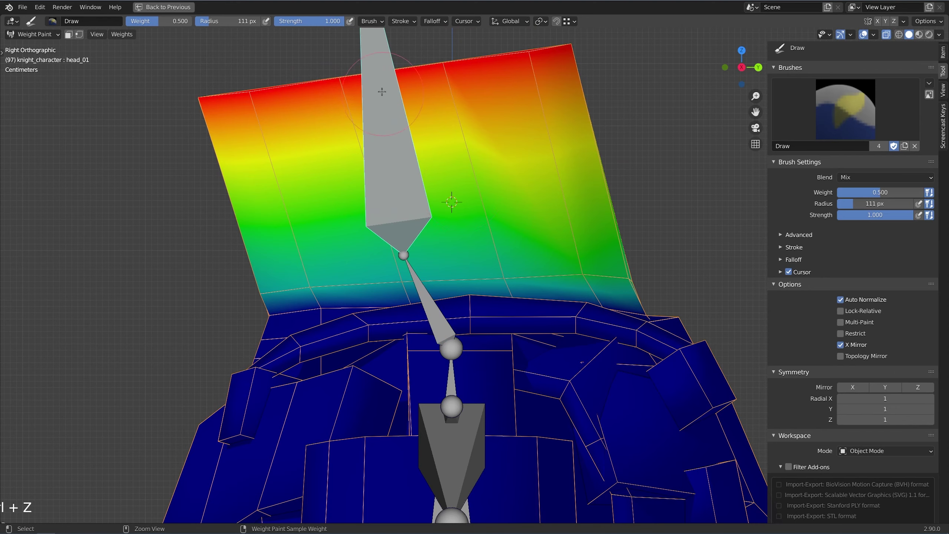
{"action": "key", "text": "ctrl+z"}
{"action": "key", "text": "ctrl+z"}
{"action": "key", "text": "ctrl+z"}
{"action": "key", "text": "ctrl+z"}
{"action": "key", "text": "ctrl+z"}
{"action": "key", "text": "ctrl+z"}
{"action": "key", "text": "ctrl+z"}
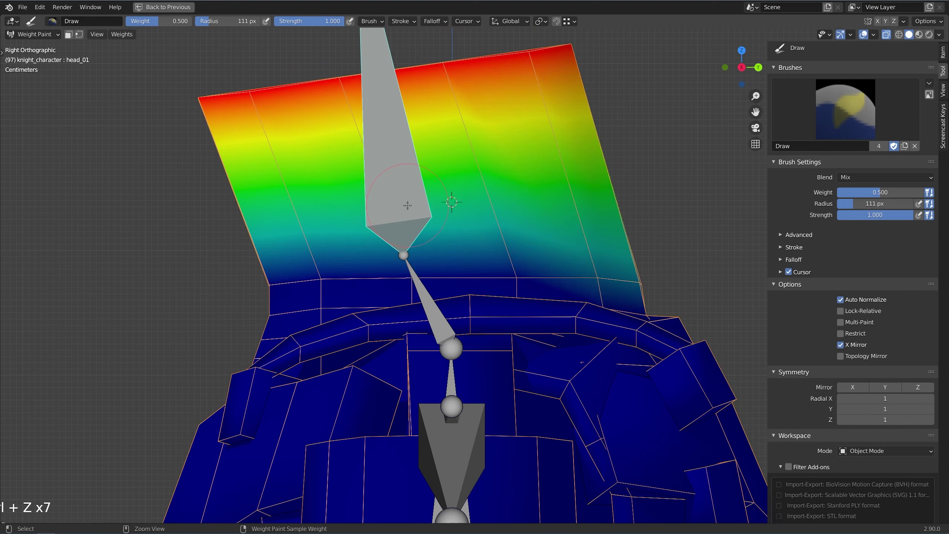
Select neck_01 and paint it at weight 1.000 along the head's lower edge in side view.
{"action": "left_click", "coordinate": [419, 280], "text": "ctrl"}
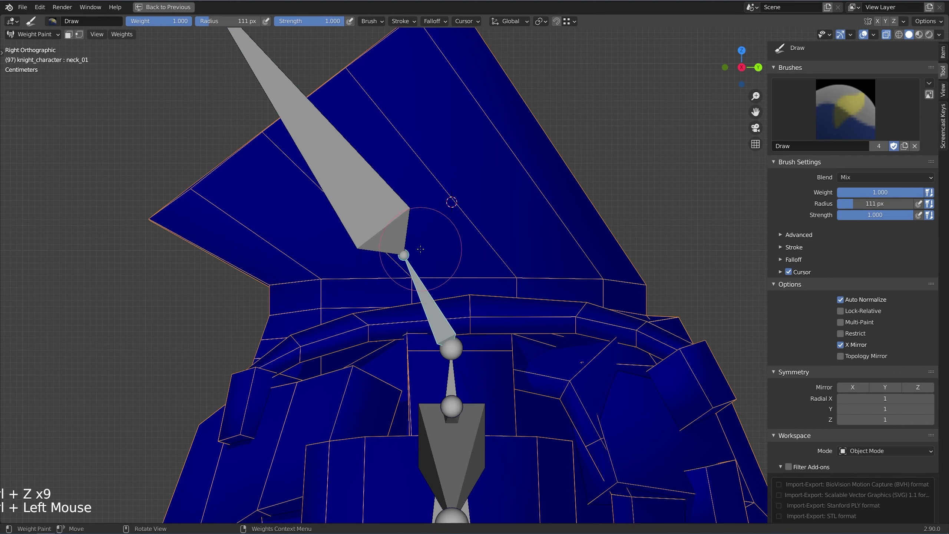
{"action": "left_click", "coordinate": [591, 257]}
{"action": "mouse_move", "coordinate": [592, 257]}
{"action": "left_mouse_down"}
{"action": "mouse_move", "coordinate": [392, 223]}
{"action": "mouse_move", "coordinate": [440, 258]}
{"action": "mouse_move", "coordinate": [286, 266]}
{"action": "mouse_move", "coordinate": [567, 265]}
{"action": "mouse_move", "coordinate": [646, 286]}
{"action": "left_mouse_up"}
{"action": "scroll", "coordinate": [609, 265], "scroll_direction": "down", "scroll_amount": 3}
{"action": "scroll", "coordinate": [608, 264], "scroll_direction": "up", "scroll_amount": 1}
{"action": "key", "text": "KP_1"}
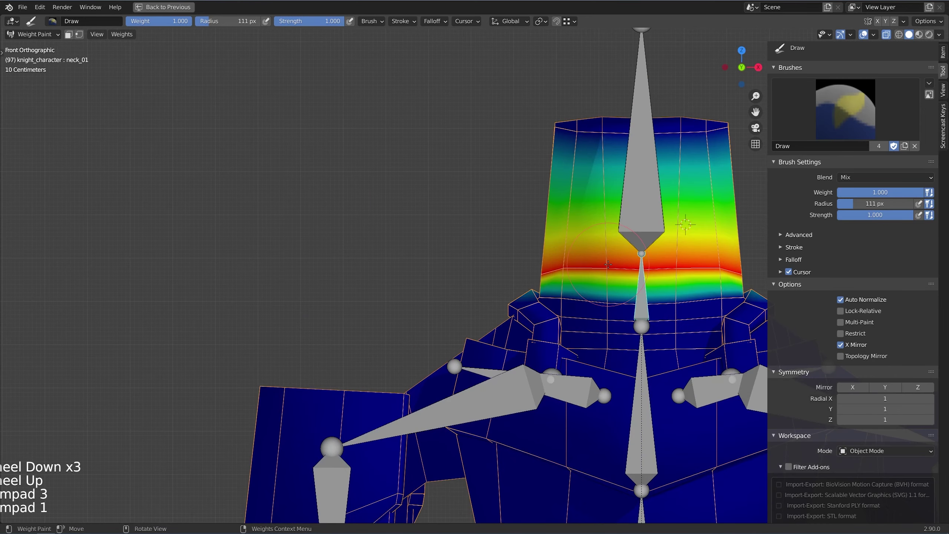
Reset the bone's rotation and stroke neck_01 weight across the back of the head, undoing the last change.
{"action": "middle_click_drag", "start_coordinate": [609, 264], "coordinate": [523, 254], "text": "shift"}
{"action": "scroll", "coordinate": [598, 262], "scroll_direction": "up", "scroll_amount": 1}
{"action": "middle_click_drag", "start_coordinate": [523, 254], "coordinate": [558, 266]}
{"action": "key", "text": "alt+r"}
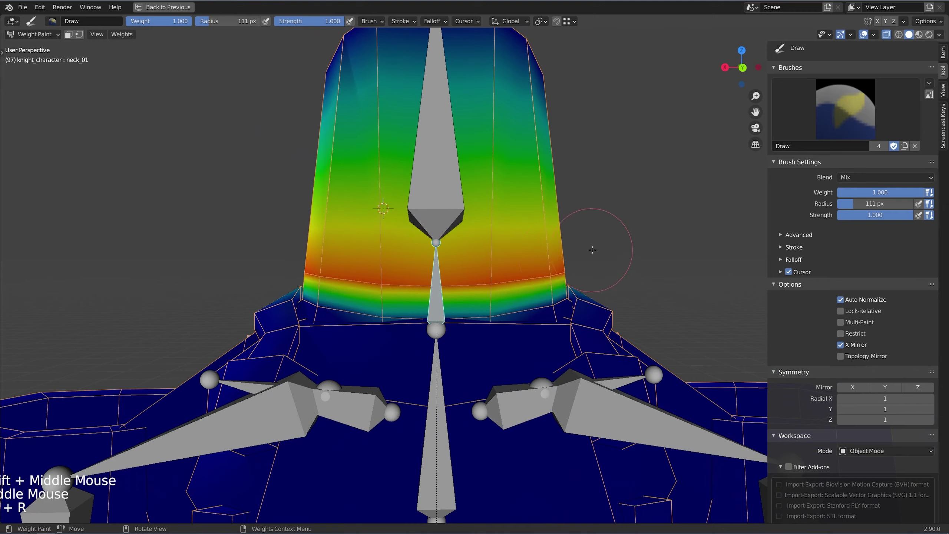
{"action": "left_click_drag", "start_coordinate": [577, 251], "coordinate": [417, 250]}
{"action": "mouse_move", "coordinate": [460, 262]}
{"action": "middle_mouse_down"}
{"action": "mouse_move", "coordinate": [386, 261]}
{"action": "mouse_move", "coordinate": [575, 267]}
{"action": "middle_mouse_up"}
{"action": "key", "text": "ctrl+z"}
Set the brush blend mode to Subtract and remove the neck_01 weight from the collar beside the head's lower edge.
{"action": "mouse_move", "coordinate": [575, 268]}
{"action": "middle_mouse_down", "text": "shift"}
{"action": "mouse_move", "coordinate": [556, 210]}
{"action": "mouse_move", "coordinate": [563, 271]}
{"action": "middle_mouse_up", "text": "shift"}
{"action": "scroll", "coordinate": [563, 272], "scroll_direction": "up", "scroll_amount": 3}
{"action": "scroll", "coordinate": [556, 209], "scroll_direction": "up", "scroll_amount": 2}
{"action": "left_click", "coordinate": [854, 178]}
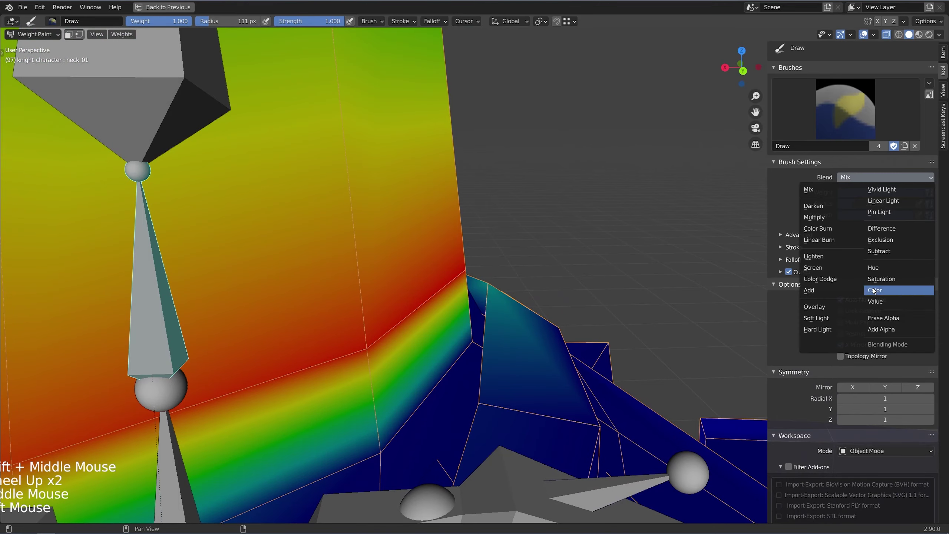
{"action": "left_click", "coordinate": [879, 251]}
{"action": "left_click", "coordinate": [513, 284]}
{"action": "left_click", "coordinate": [517, 281]}
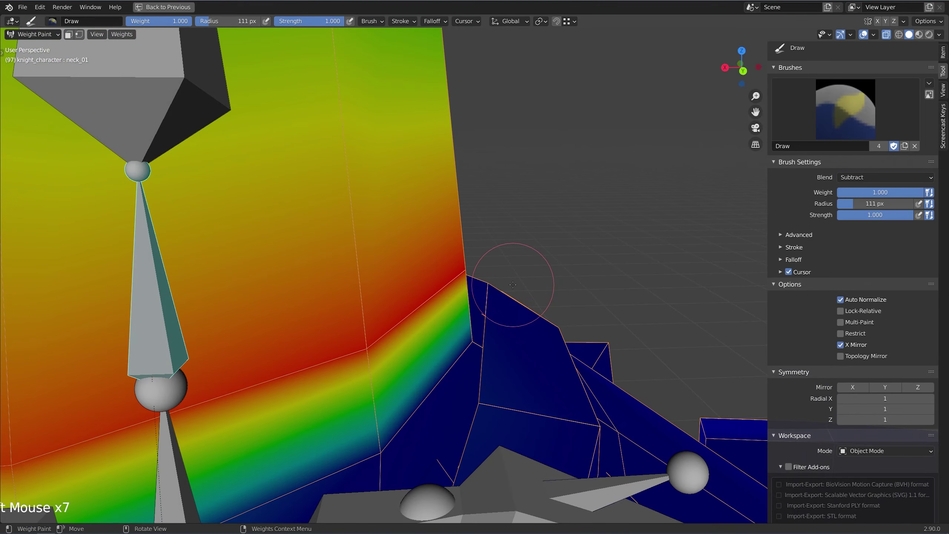
{"action": "left_click", "coordinate": [519, 280]}
Rotate the head_01 bone forward in side view and set the brush blend mode back to Mix.
{"action": "scroll", "coordinate": [520, 266], "scroll_direction": "down", "scroll_amount": 5}
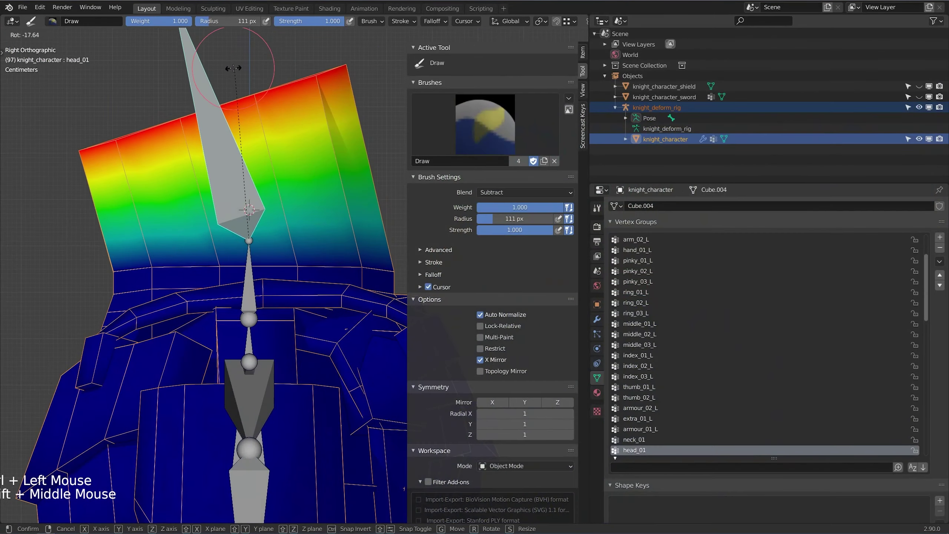
{"action": "left_click", "coordinate": [346, 238]}
{"action": "left_click", "coordinate": [523, 192]}
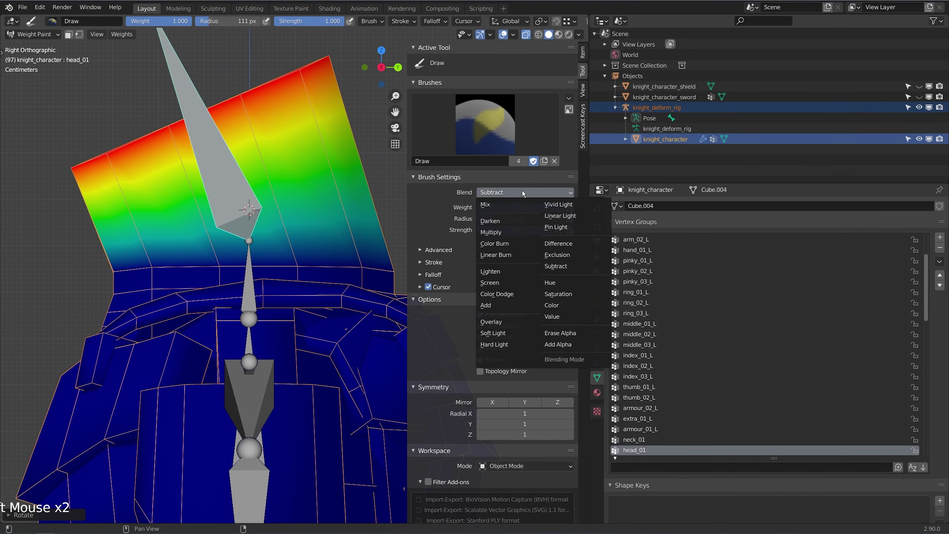
{"action": "left_click", "coordinate": [503, 208]}
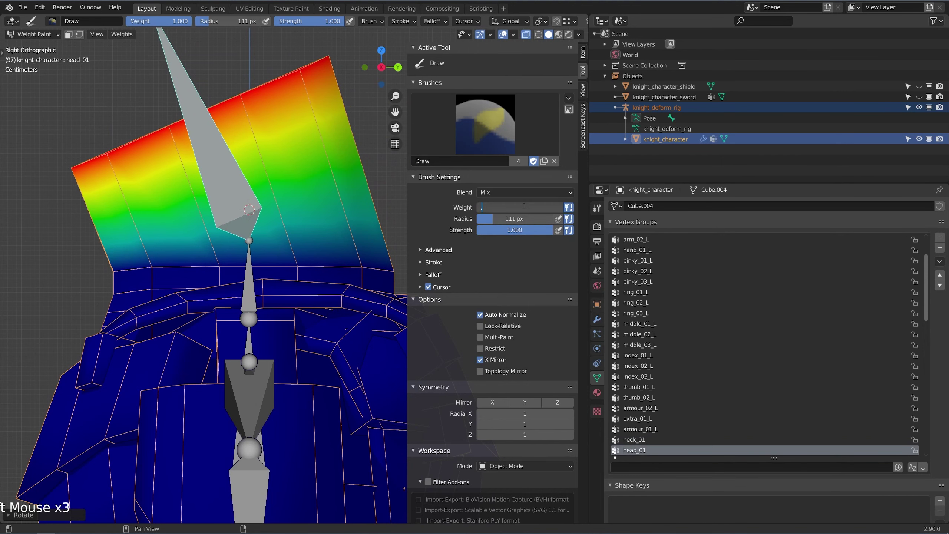
Set the brush weight to 0.250 and paint head_01 along the back and middle of the head's lower edge.
{"action": "middle_click_drag", "start_coordinate": [290, 260], "coordinate": [259, 247], "text": "shift"}
{"action": "scroll", "coordinate": [262, 247], "scroll_direction": "up", "scroll_amount": 2}
{"action": "middle_click_drag", "start_coordinate": [328, 232], "coordinate": [239, 249], "text": "shift"}
{"action": "mouse_move", "coordinate": [302, 258]}
{"action": "left_mouse_down"}
{"action": "mouse_move", "coordinate": [262, 245]}
{"action": "mouse_move", "coordinate": [272, 232]}
{"action": "left_mouse_up"}
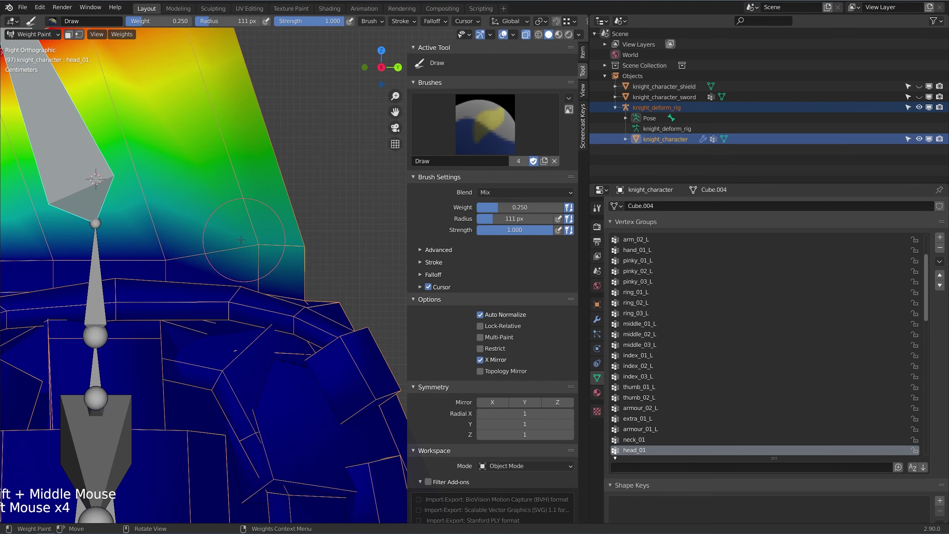
{"action": "left_click", "coordinate": [179, 237]}
{"action": "left_click", "coordinate": [172, 236]}
{"action": "left_click", "coordinate": [167, 238]}
{"action": "left_click", "coordinate": [164, 239]}
{"action": "left_click", "coordinate": [161, 240]}
{"action": "middle_click_drag", "start_coordinate": [145, 241], "coordinate": [334, 231], "text": "shift"}
{"action": "left_click", "coordinate": [255, 232]}
{"action": "left_click", "coordinate": [246, 231]}
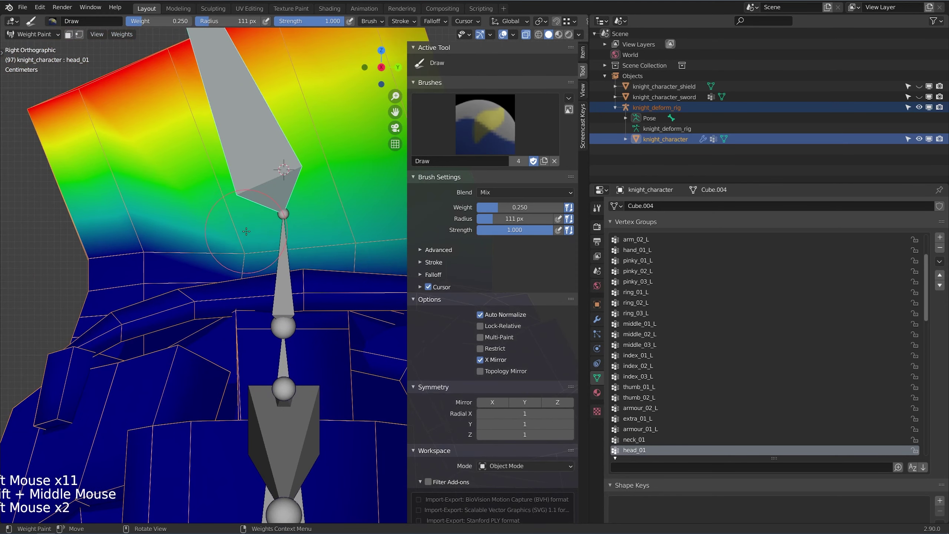
Paint head_01 at weight 0.250 along the front of the head's lower edge and touch up the rest in side view.
{"action": "middle_click_drag", "start_coordinate": [233, 231], "coordinate": [330, 220], "text": "shift"}
{"action": "scroll", "coordinate": [307, 229], "scroll_direction": "up", "scroll_amount": 1}
{"action": "left_click", "coordinate": [257, 228]}
{"action": "left_click", "coordinate": [251, 226]}
{"action": "left_click", "coordinate": [245, 222]}
{"action": "left_click", "coordinate": [240, 220]}
{"action": "left_click", "coordinate": [237, 217]}
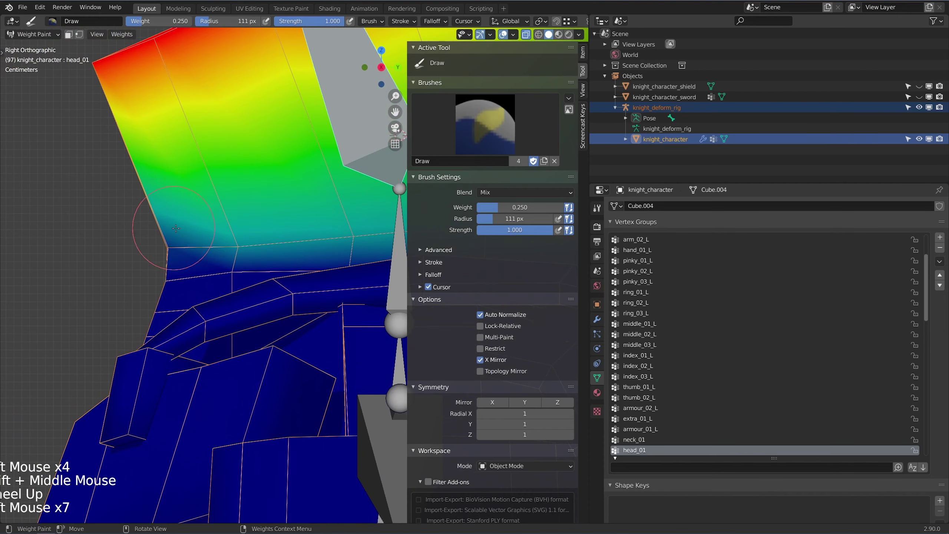
{"action": "middle_click_drag", "start_coordinate": [338, 210], "coordinate": [95, 244], "text": "shift"}
{"action": "left_click", "coordinate": [221, 244]}
{"action": "scroll", "coordinate": [239, 239], "scroll_direction": "down", "scroll_amount": 3}
{"action": "middle_click_drag", "start_coordinate": [284, 229], "coordinate": [269, 236], "text": "shift"}
{"action": "left_click", "coordinate": [346, 229]}
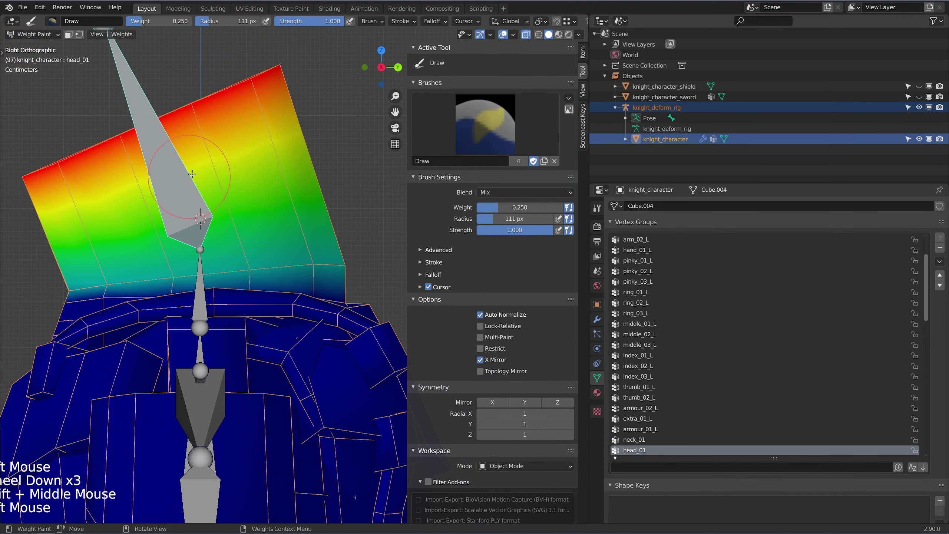
Rotate head_01 toward upright and rotate neck_01 in side view to check how the head deforms.
{"action": "key", "text": "r"}
{"action": "left_click", "coordinate": [201, 279]}
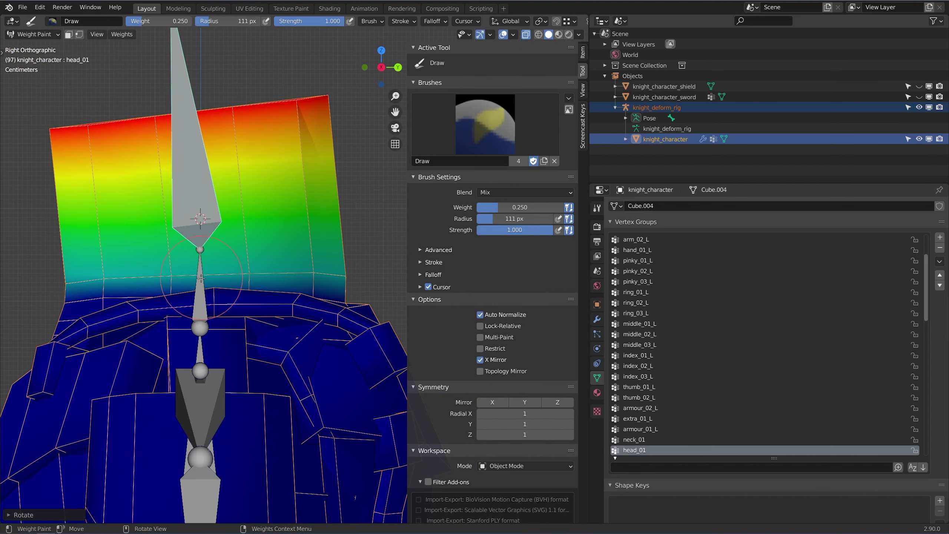
{"action": "left_click", "coordinate": [201, 278], "text": "ctrl"}
{"action": "key", "text": "r"}
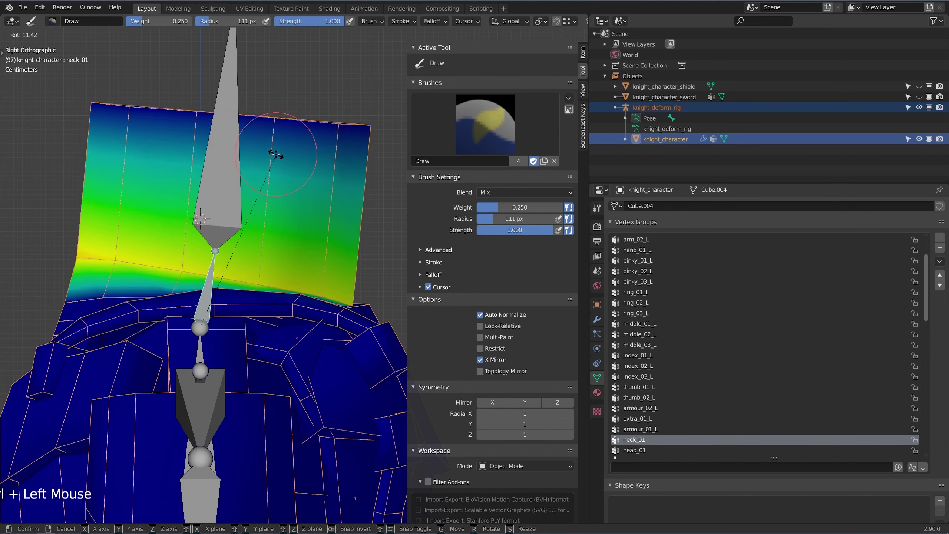
{"action": "left_click", "coordinate": [233, 119]}
Rotate head_01, examine the head's deformation from several angles, and reset the bone's rotation.
{"action": "left_click", "coordinate": [172, 100], "text": "ctrl"}
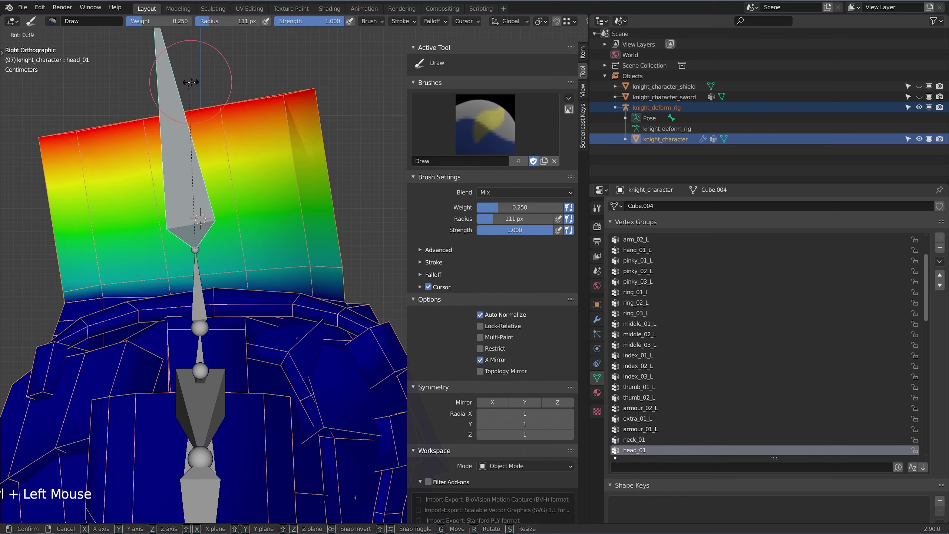
{"action": "middle_click_drag", "start_coordinate": [276, 74], "coordinate": [215, 171]}
{"action": "scroll", "coordinate": [285, 252], "scroll_direction": "down", "scroll_amount": 2}
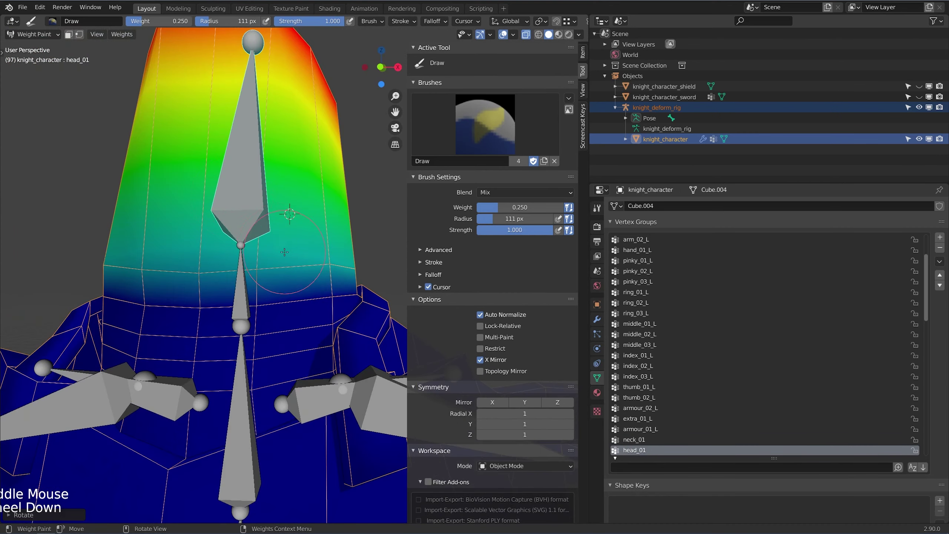
{"action": "scroll", "coordinate": [272, 235], "scroll_direction": "down", "scroll_amount": 2}
{"action": "left_click", "coordinate": [203, 245]}
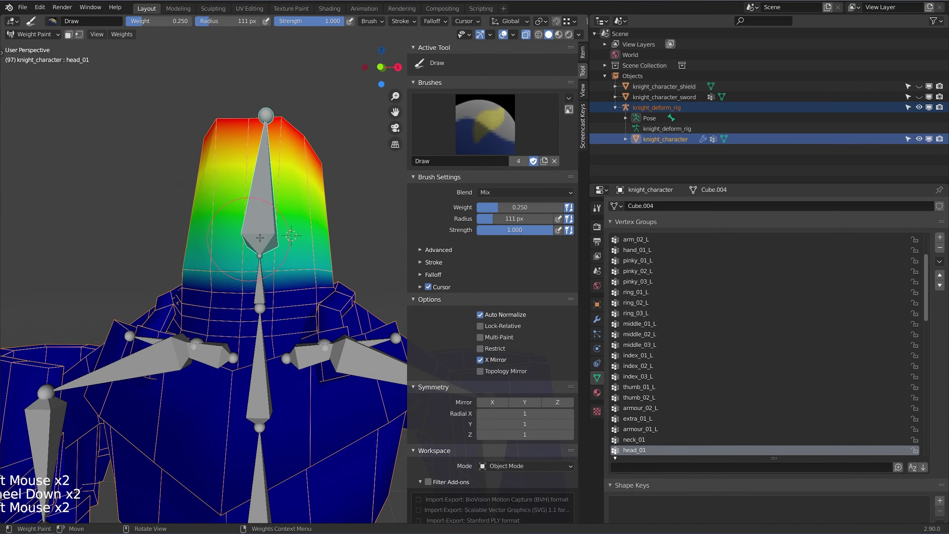
{"action": "middle_click_drag", "start_coordinate": [260, 237], "coordinate": [279, 260]}
{"action": "scroll", "coordinate": [295, 247], "scroll_direction": "up", "scroll_amount": 3}
{"action": "scroll", "coordinate": [329, 260], "scroll_direction": "up", "scroll_amount": 1}
{"action": "scroll", "coordinate": [279, 260], "scroll_direction": "up", "scroll_amount": 2}
{"action": "double_click", "coordinate": [279, 261]}
{"action": "scroll", "coordinate": [195, 252], "scroll_direction": "down", "scroll_amount": 4}
{"action": "middle_click_drag", "start_coordinate": [195, 253], "coordinate": [294, 225]}
{"action": "scroll", "coordinate": [239, 243], "scroll_direction": "down", "scroll_amount": 3}
{"action": "scroll", "coordinate": [320, 235], "scroll_direction": "up", "scroll_amount": 1}
{"action": "key", "text": "KP_1"}
{"action": "scroll", "coordinate": [328, 213], "scroll_direction": "up", "scroll_amount": 1}
{"action": "scroll", "coordinate": [294, 225], "scroll_direction": "up", "scroll_amount": 2}
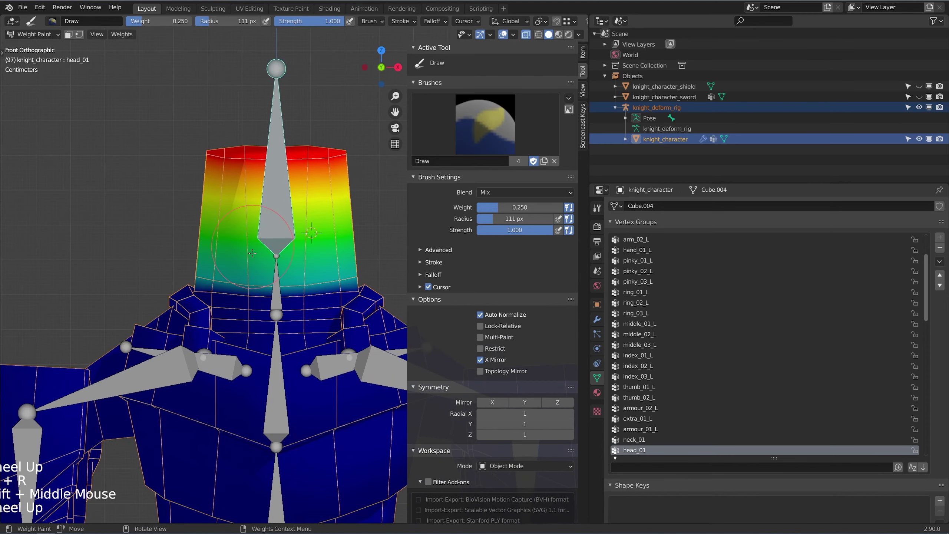
Test a neck_01 rotation in front view, cancel it, and look over the character's upper body.
{"action": "left_click", "coordinate": [275, 290], "text": "ctrl"}
{"action": "key", "text": "r"}
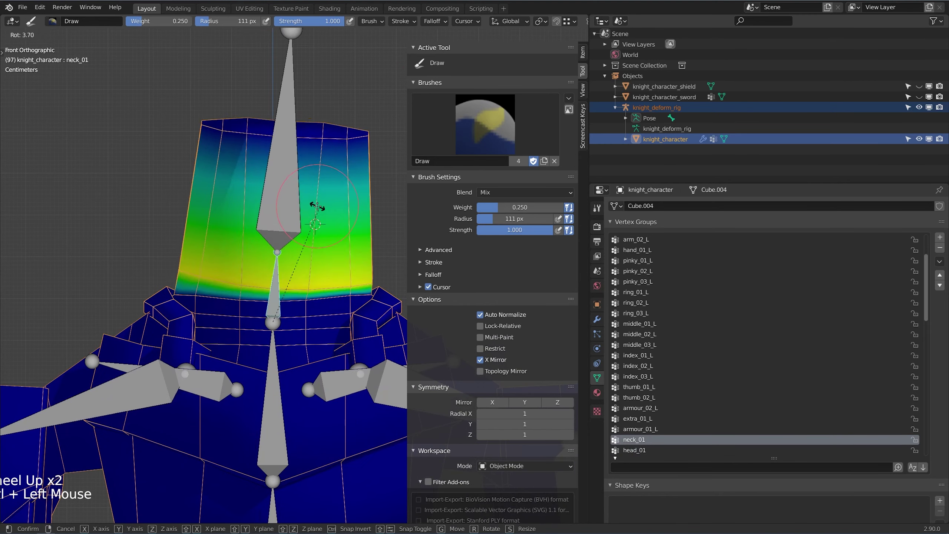
{"action": "right_click", "coordinate": [316, 207]}
{"action": "scroll", "coordinate": [316, 207], "scroll_direction": "down", "scroll_amount": 3}
{"action": "middle_click_drag", "start_coordinate": [315, 207], "coordinate": [273, 184], "text": "shift"}
{"action": "scroll", "coordinate": [280, 211], "scroll_direction": "up", "scroll_amount": 2}
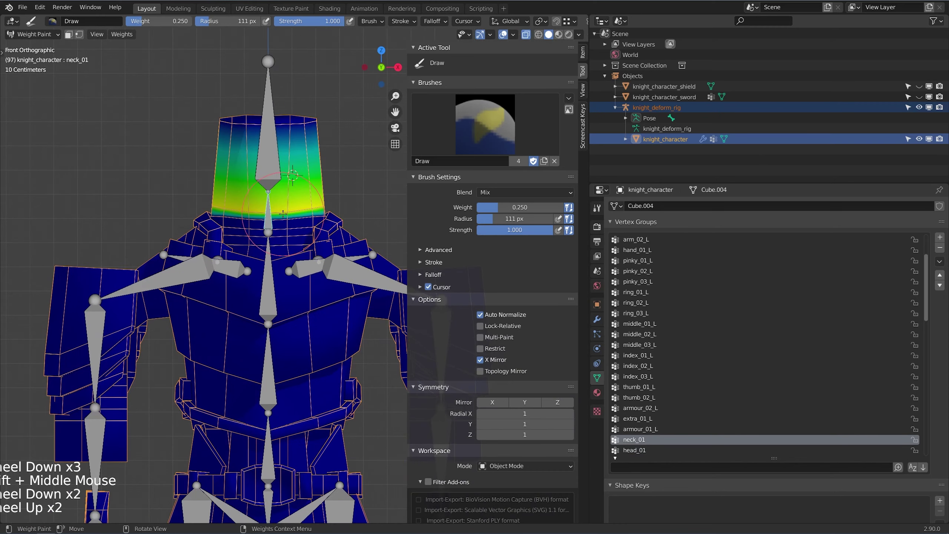
{"action": "scroll", "coordinate": [279, 211], "scroll_direction": "up", "scroll_amount": 1, "text": "shift"}
{"action": "middle_click_drag", "start_coordinate": [279, 211], "coordinate": [273, 244], "text": "shift"}
{"action": "scroll", "coordinate": [274, 244], "scroll_direction": "down", "scroll_amount": 1}
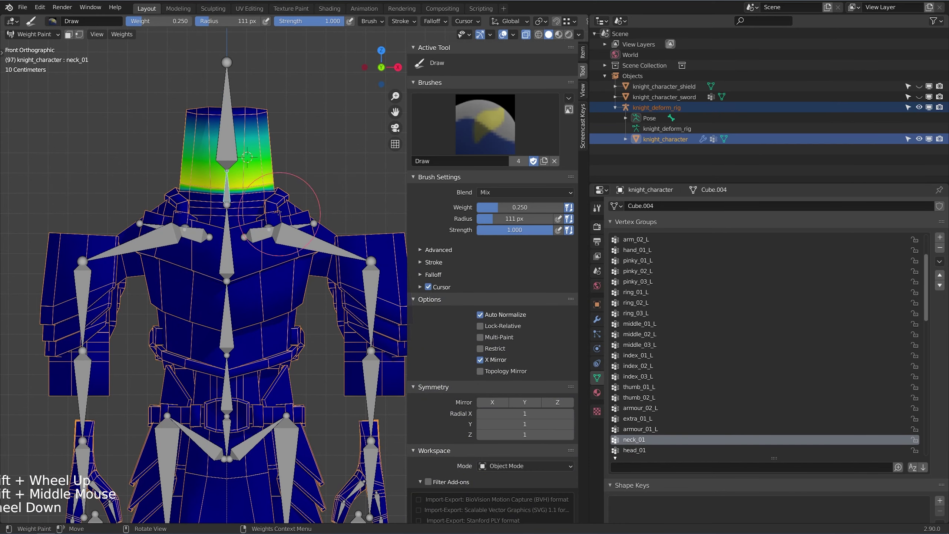
Enter Edit Mode and hide the linked upper chest armour piece.
{"action": "key", "text": "Tab"}
{"action": "left_click", "coordinate": [290, 189]}
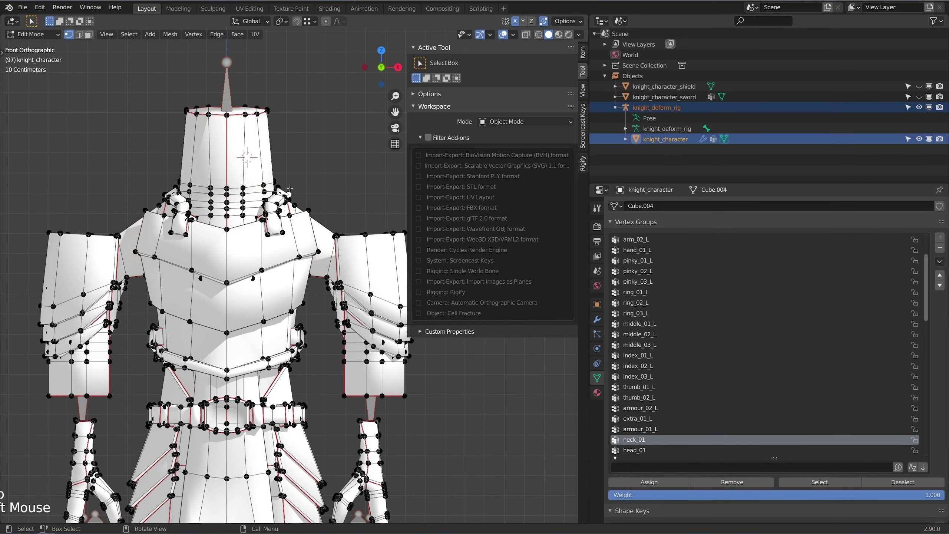
{"action": "key", "text": "ctrl+l"}
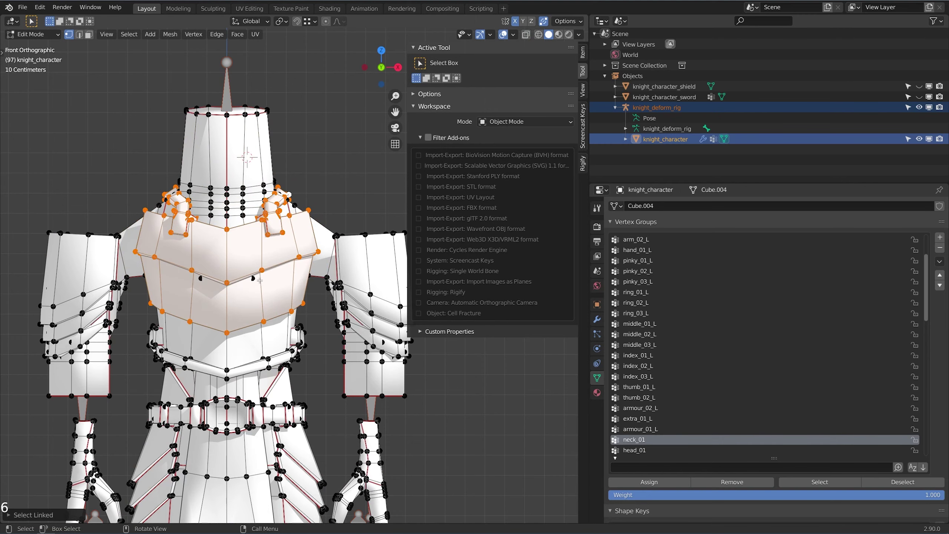
{"action": "key", "text": "h"}
Hide the linked lower breastplate and the small armour straps at both sides of the waist.
{"action": "middle_click_drag", "start_coordinate": [257, 285], "coordinate": [258, 225], "text": "shift"}
{"action": "scroll", "coordinate": [258, 225], "scroll_direction": "up", "scroll_amount": 2}
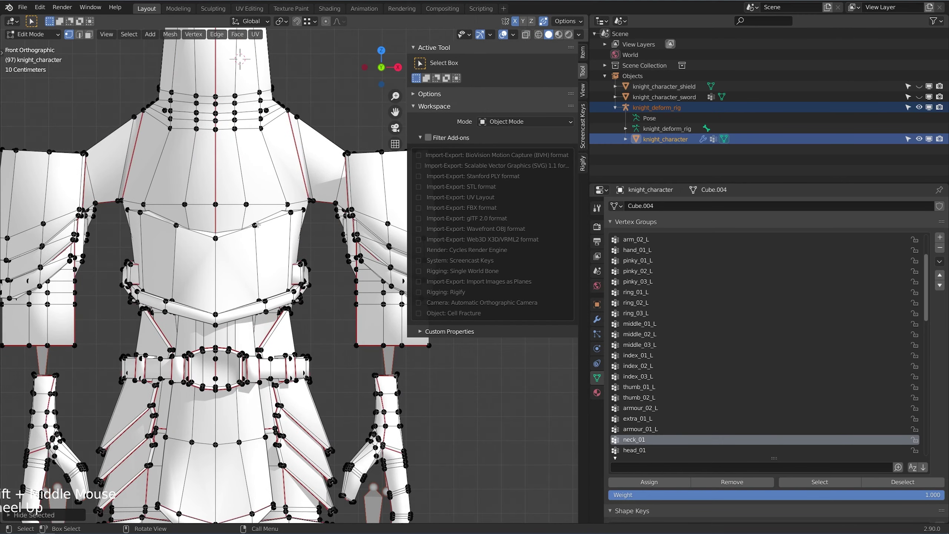
{"action": "key", "text": "l"}
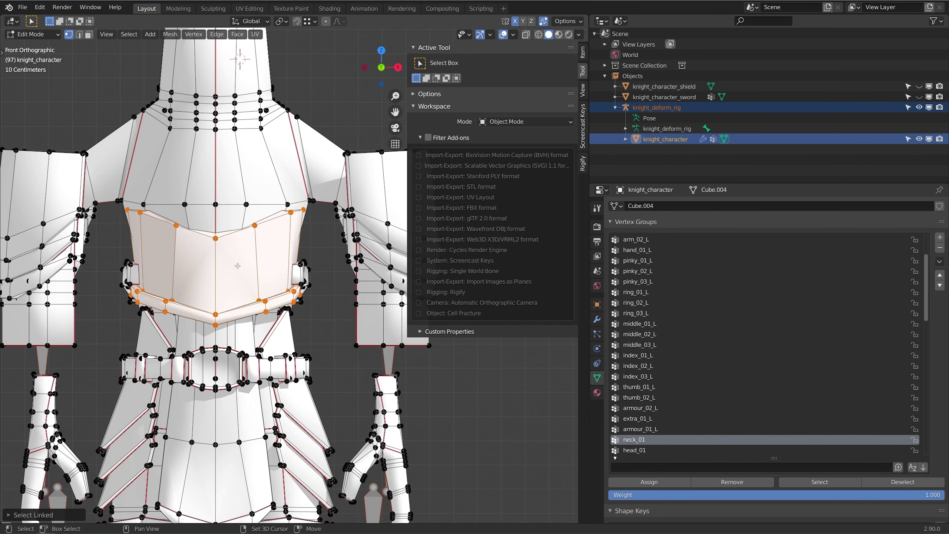
{"action": "middle_click_drag", "start_coordinate": [258, 224], "coordinate": [264, 211], "text": "shift"}
{"action": "key", "text": "h"}
{"action": "key", "text": "l"}
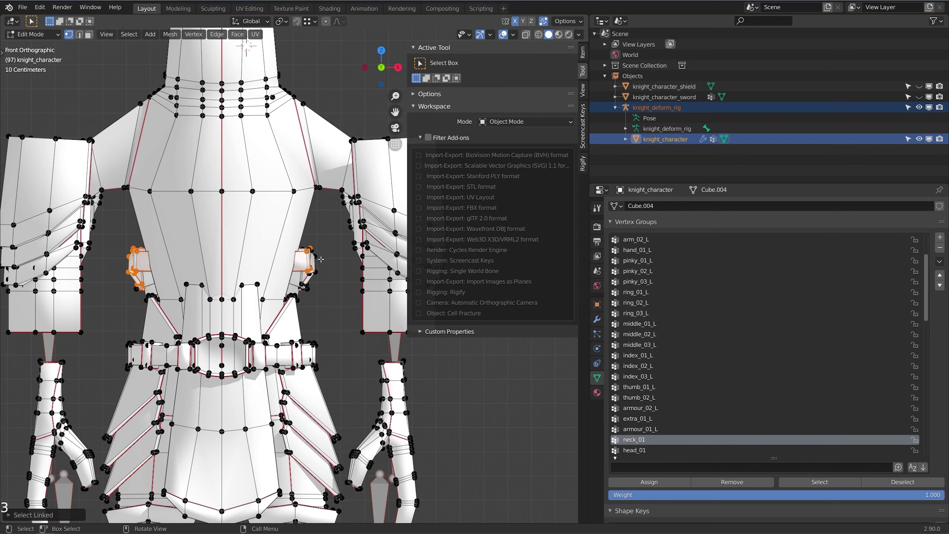
{"action": "key", "text": "h"}
Select the linked upper back armour piece, leaving the body unselected, and hide it.
{"action": "scroll", "coordinate": [328, 261], "scroll_direction": "down", "scroll_amount": 4}
{"action": "middle_click_drag", "start_coordinate": [328, 261], "coordinate": [245, 232]}
{"action": "scroll", "coordinate": [245, 224], "scroll_direction": "up", "scroll_amount": 3}
{"action": "middle_click_drag", "start_coordinate": [251, 179], "coordinate": [239, 220], "text": "shift"}
{"action": "middle_click_drag", "start_coordinate": [240, 220], "coordinate": [209, 191]}
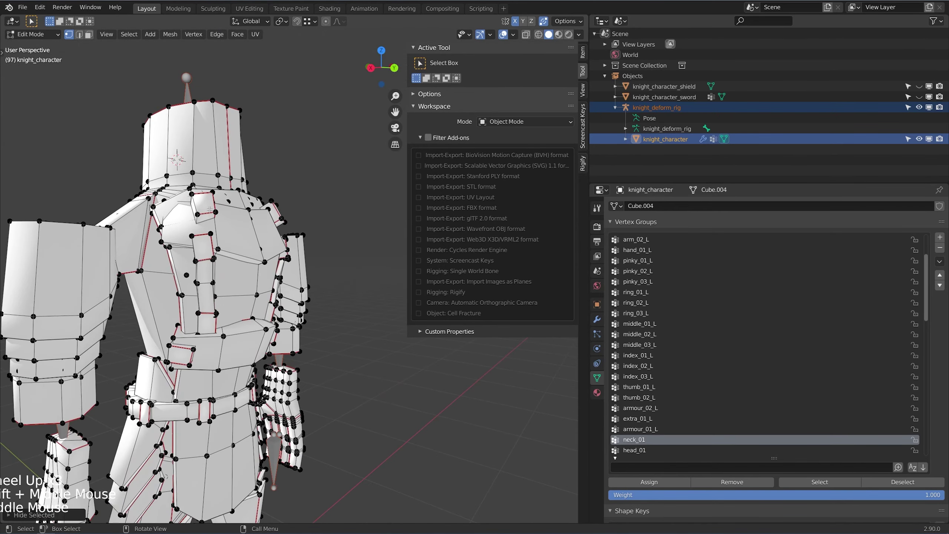
{"action": "key", "text": "l"}
{"action": "key", "text": "l"}
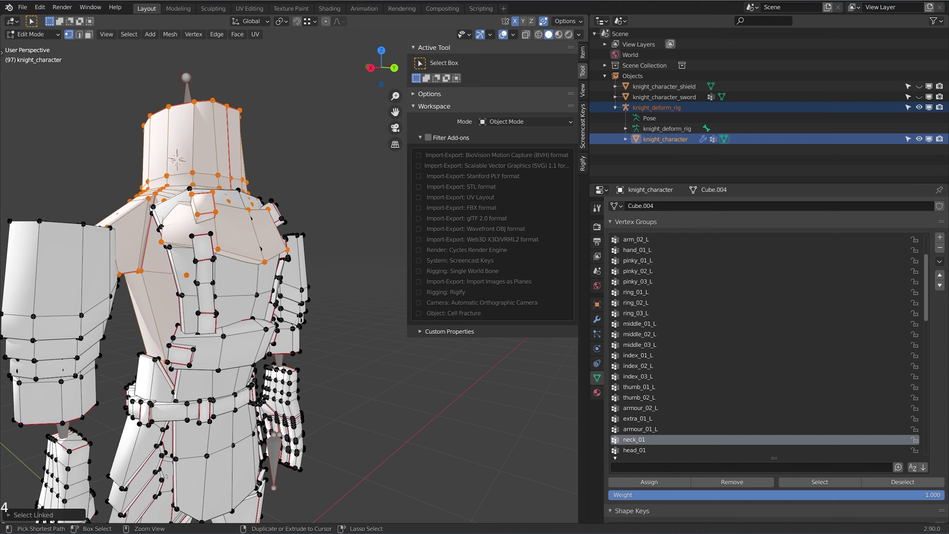
{"action": "key", "text": "ctrl+z"}
{"action": "key", "text": "l"}
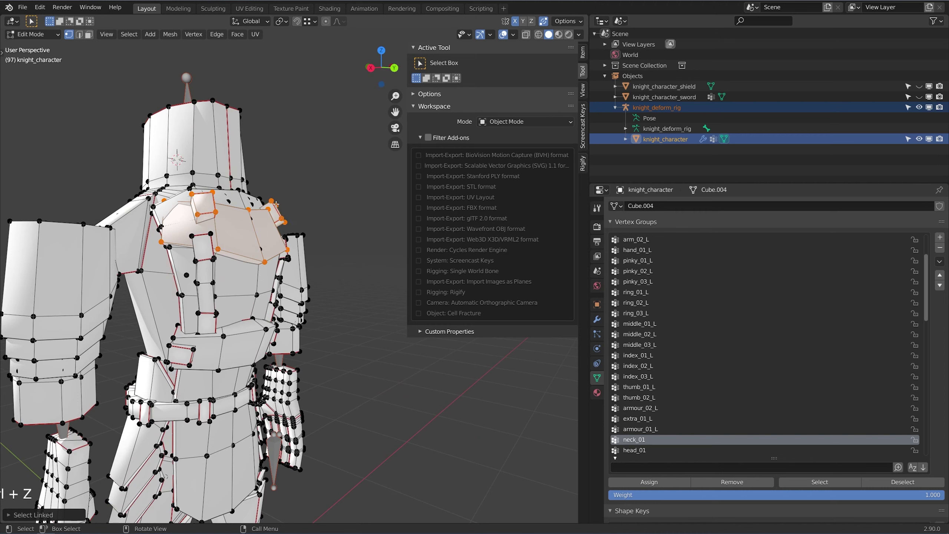
{"action": "key", "text": "h"}
Hide the linked breastplate and skirt piece, and hide everything except the linked body mesh.
{"action": "key", "text": "l"}
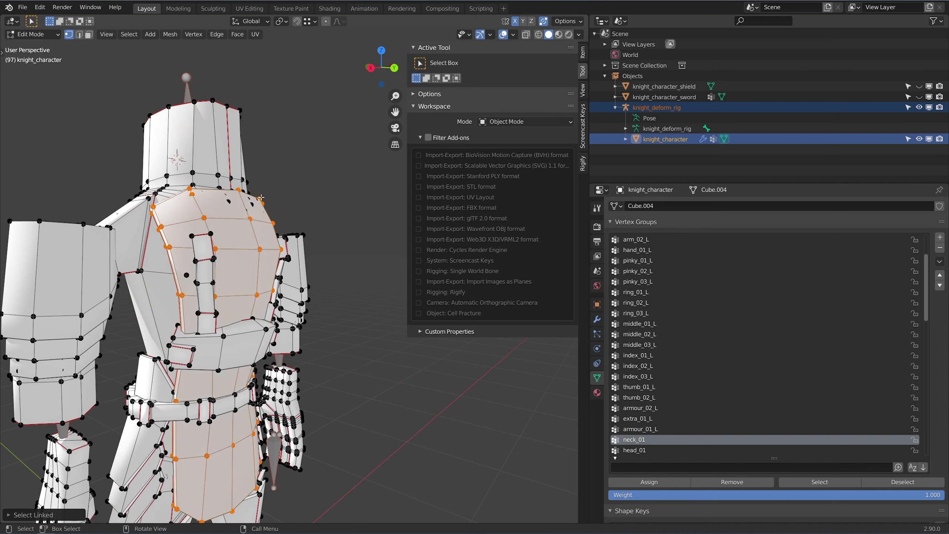
{"action": "key", "text": "h"}
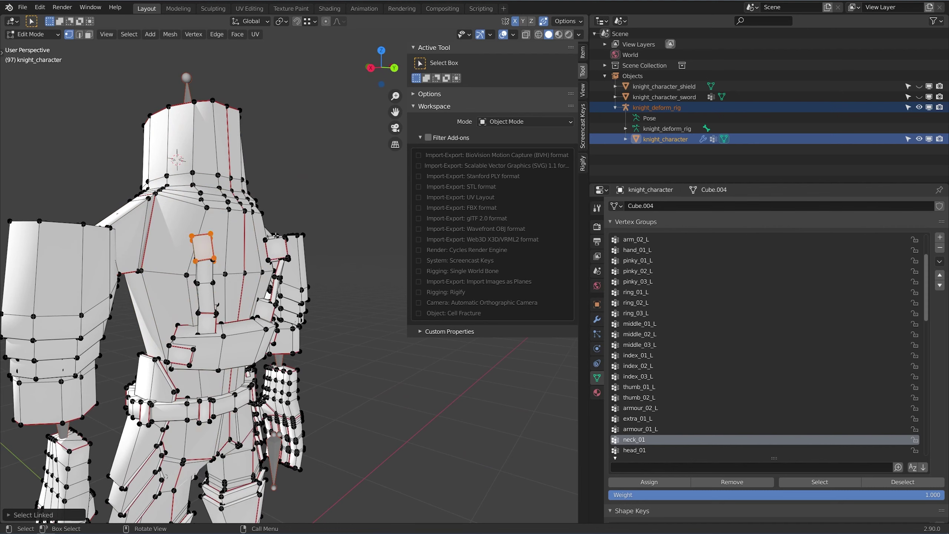
{"action": "left_click", "coordinate": [221, 168]}
{"action": "key", "text": "l"}
{"action": "key", "text": "ctrl+i"}
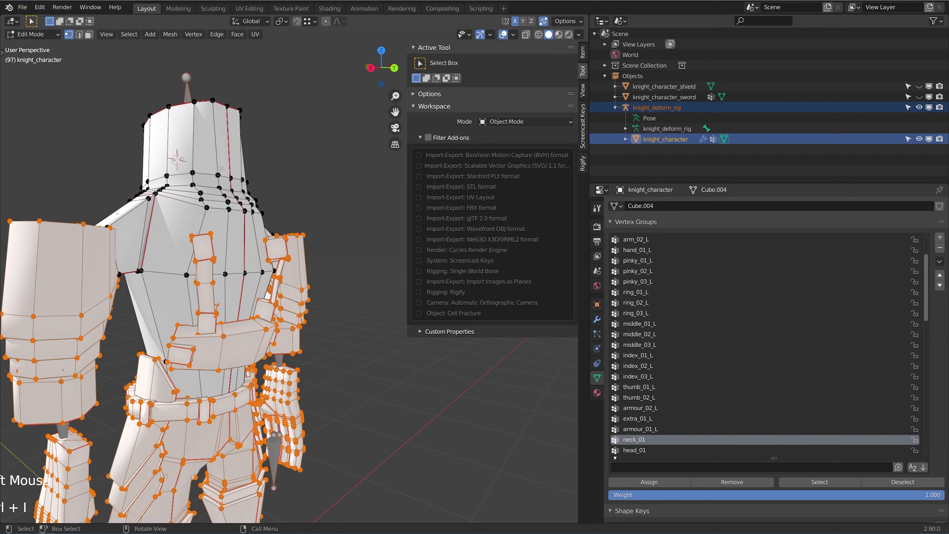
{"action": "key", "text": "h"}
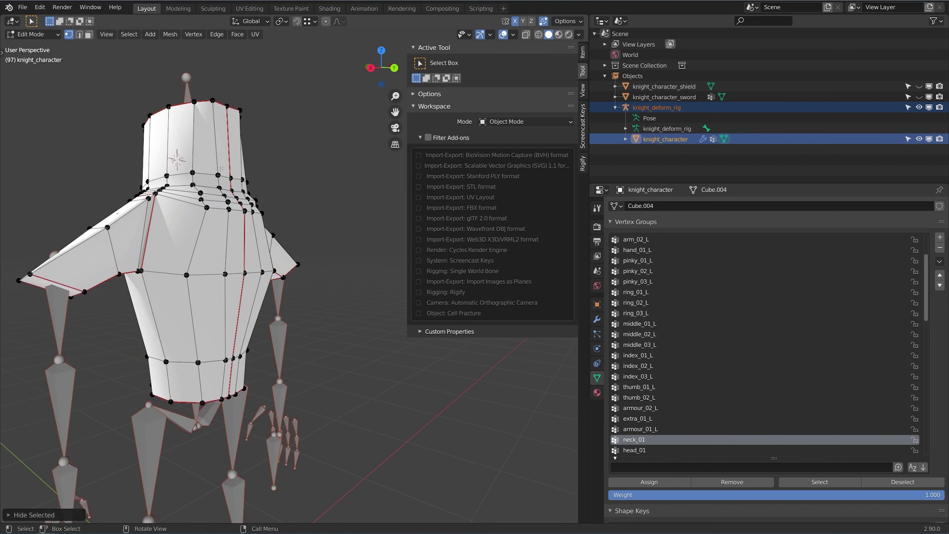
Switch to Weight Paint mode in front view and turn on vertex selection masking for the body.
{"action": "key", "text": "KP_1"}
{"action": "middle_click_drag", "start_coordinate": [299, 213], "coordinate": [251, 227], "text": "shift"}
{"action": "scroll", "coordinate": [251, 227], "scroll_direction": "up", "scroll_amount": 2}
{"action": "middle_click_drag", "start_coordinate": [279, 87], "coordinate": [279, 97], "text": "shift"}
{"action": "left_click", "coordinate": [37, 35]}
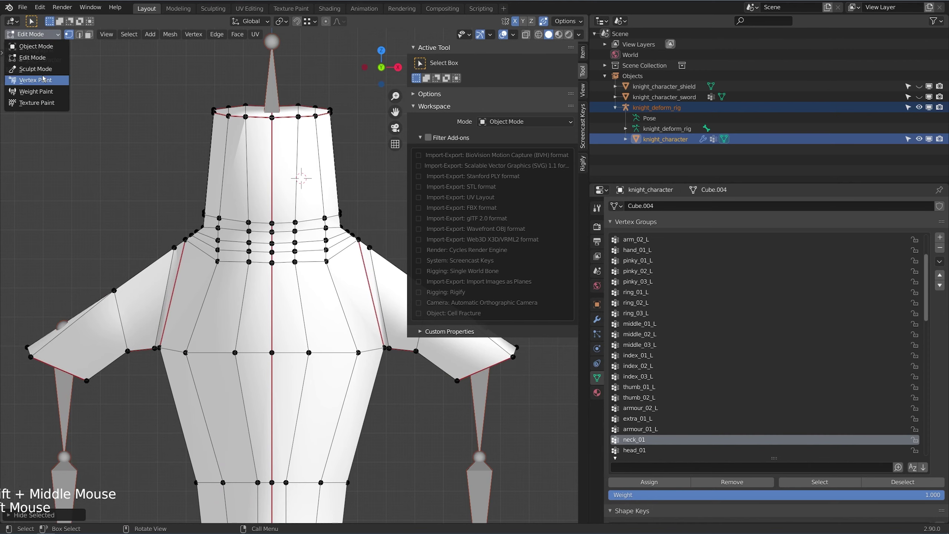
{"action": "left_click", "coordinate": [43, 91]}
{"action": "middle_click_drag", "start_coordinate": [261, 181], "coordinate": [242, 222], "text": "shift"}
{"action": "scroll", "coordinate": [242, 221], "scroll_direction": "up", "scroll_amount": 2}
{"action": "scroll", "coordinate": [242, 222], "scroll_direction": "down", "scroll_amount": 3}
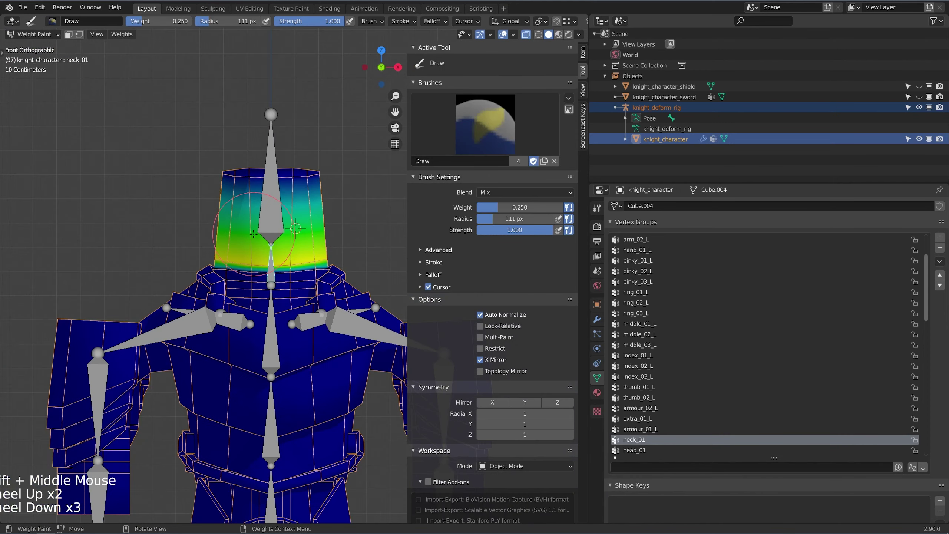
{"action": "scroll", "coordinate": [242, 222], "scroll_direction": "up", "scroll_amount": 2}
{"action": "left_click", "coordinate": [79, 34]}
{"action": "middle_click_drag", "start_coordinate": [285, 318], "coordinate": [285, 210], "text": "shift"}
{"action": "scroll", "coordinate": [285, 210], "scroll_direction": "up", "scroll_amount": 2}
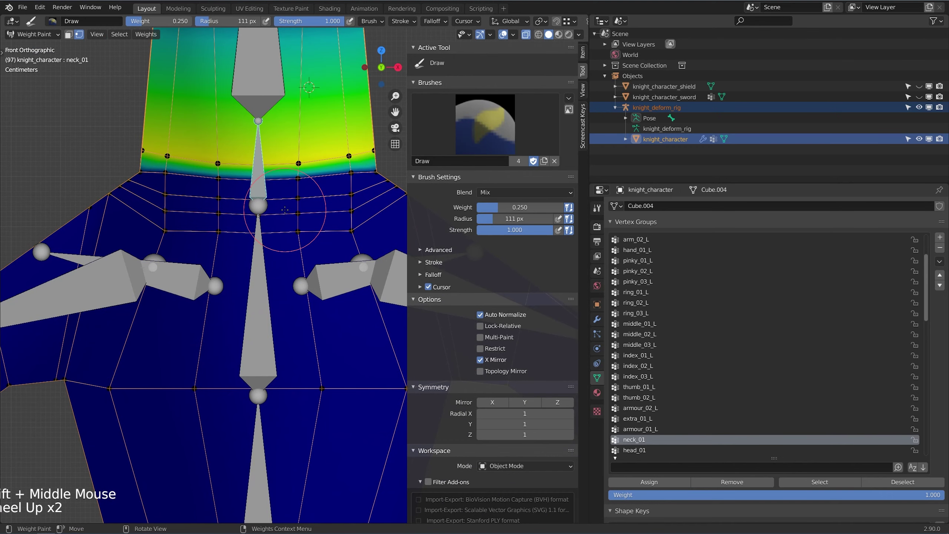
Toggle vertex selection masking repeatedly to compare the isolated body with the full armoured character.
{"action": "key", "text": "v"}
{"action": "key", "text": "v"}
{"action": "key", "text": "v"}
{"action": "key", "text": "v"}
{"action": "key", "text": "v"}
{"action": "key", "text": "v"}
{"action": "key", "text": "v"}
{"action": "key", "text": "v"}
{"action": "key", "text": "v"}
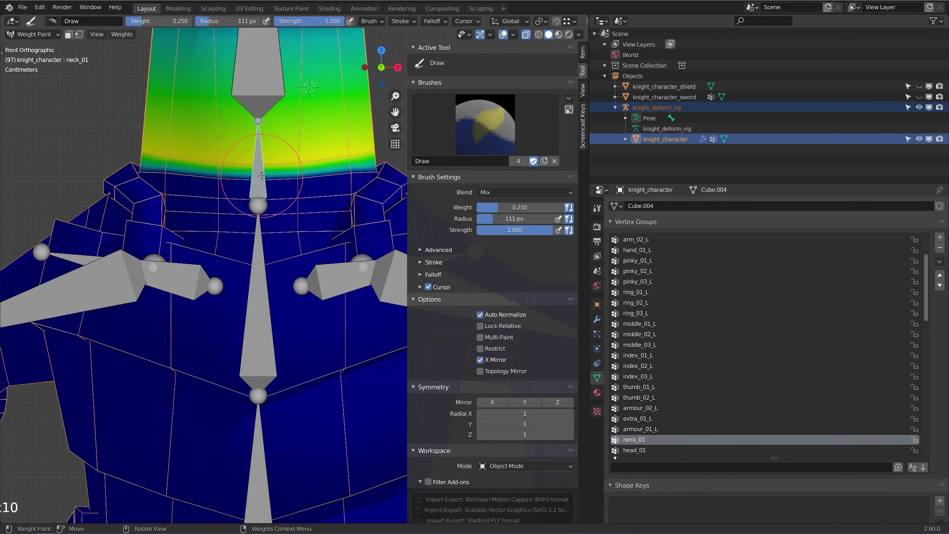
{"action": "key", "text": "v"}
{"action": "scroll", "coordinate": [261, 176], "scroll_direction": "down", "scroll_amount": 3}
{"action": "key", "text": "v"}
{"action": "key", "text": "v"}
{"action": "key", "text": "v"}
{"action": "key", "text": "v"}
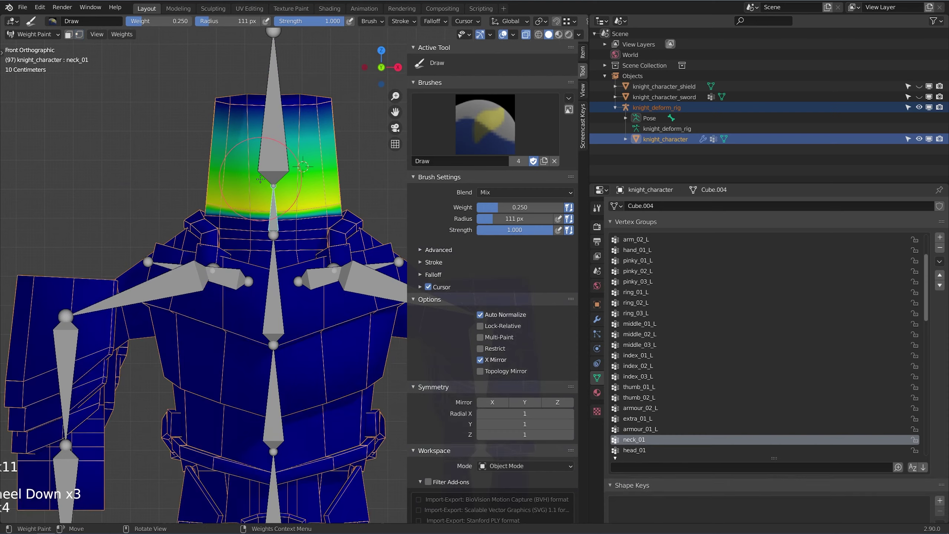
{"action": "key", "text": "v"}
Undo the accidental switch to Pose Mode, make spine_03 the active bone and turn vertex masking back on.
{"action": "left_click", "coordinate": [279, 264], "text": "ctrl"}
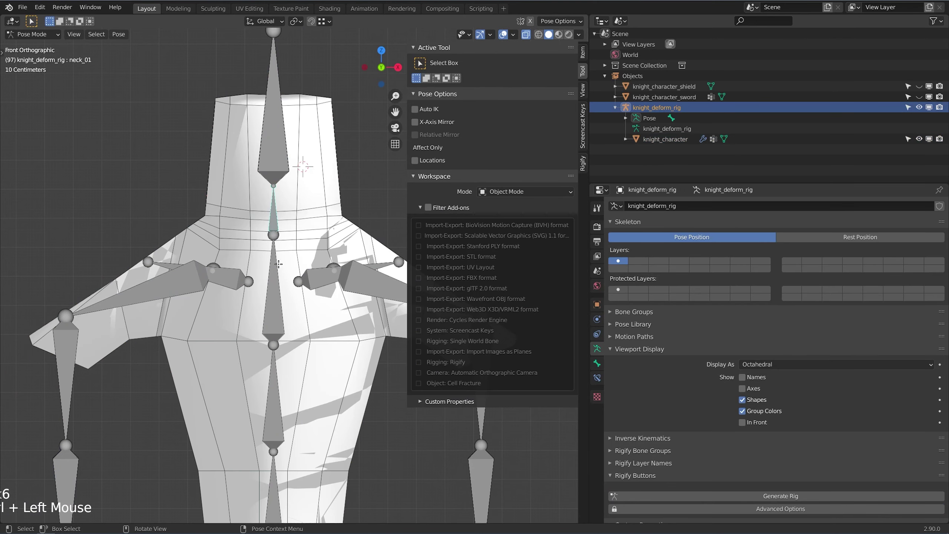
{"action": "key", "text": "ctrl+z"}
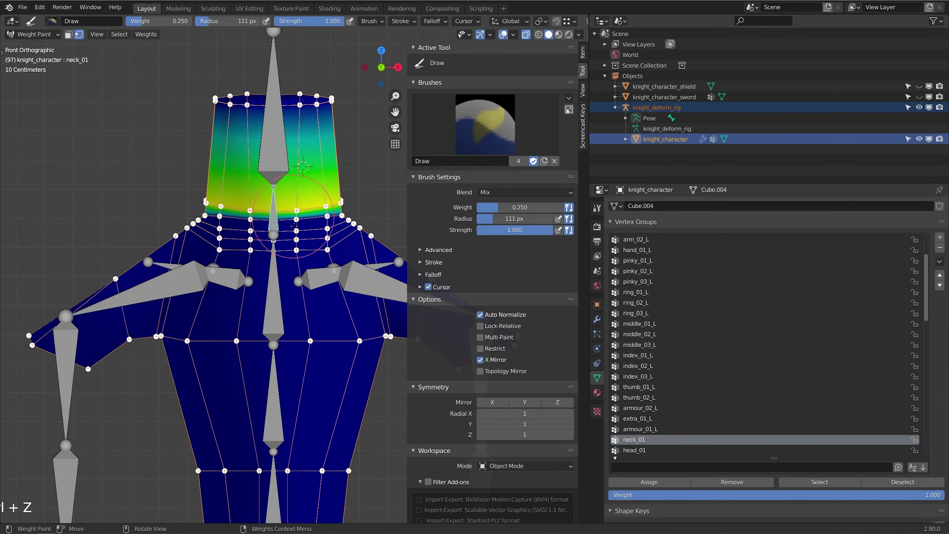
{"action": "left_click", "coordinate": [275, 276], "text": "ctrl"}
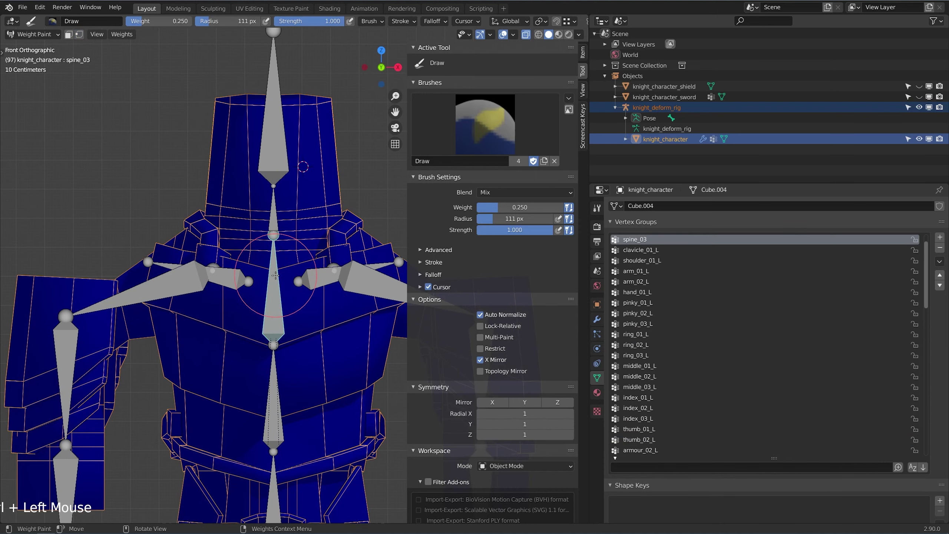
{"action": "key", "text": "v"}
{"action": "scroll", "coordinate": [292, 276], "scroll_direction": "up", "scroll_amount": 4}
{"action": "scroll", "coordinate": [298, 220], "scroll_direction": "down", "scroll_amount": 2}
{"action": "middle_click_drag", "start_coordinate": [298, 220], "coordinate": [291, 149], "text": "shift"}
{"action": "scroll", "coordinate": [233, 324], "scroll_direction": "down", "scroll_amount": 3}
{"action": "middle_click_drag", "start_coordinate": [234, 324], "coordinate": [257, 229], "text": "shift"}
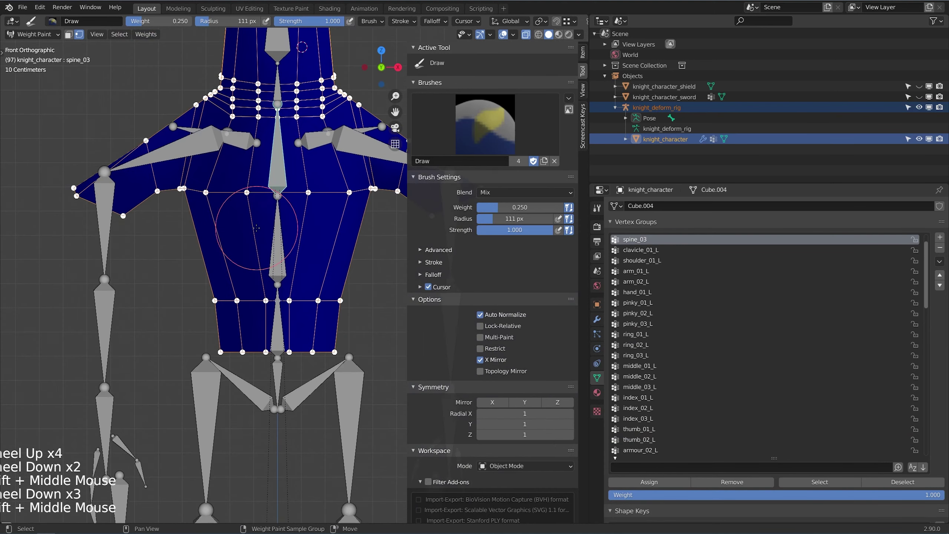
Make spine_02 the active bone, restore vertex masking and paint 0.250 weight along the chest edge loop.
{"action": "scroll", "coordinate": [257, 229], "scroll_direction": "up", "scroll_amount": 2}
{"action": "left_click", "coordinate": [273, 229], "text": "ctrl"}
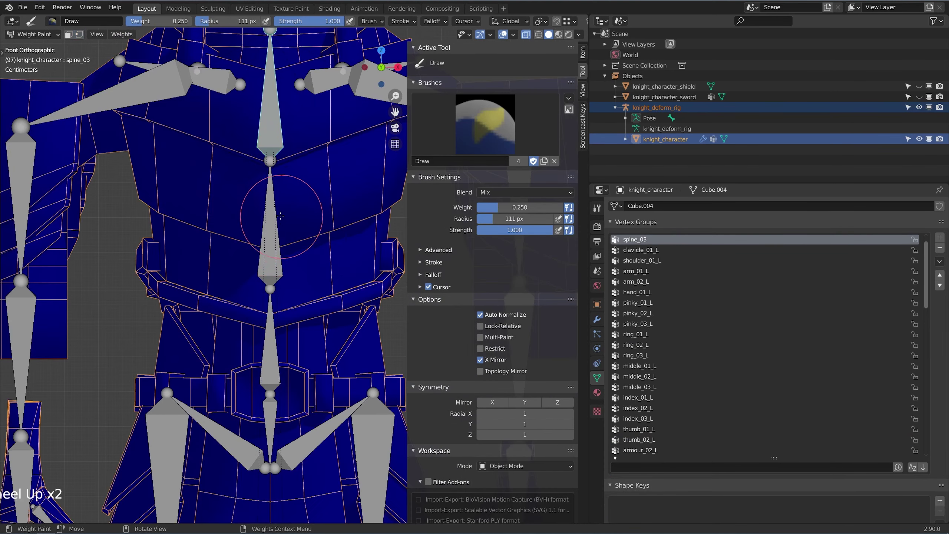
{"action": "key", "text": "v"}
{"action": "middle_click_drag", "start_coordinate": [313, 256], "coordinate": [280, 237], "text": "shift"}
{"action": "scroll", "coordinate": [272, 235], "scroll_direction": "up", "scroll_amount": 1}
{"action": "middle_click_drag", "start_coordinate": [276, 159], "coordinate": [258, 222], "text": "shift"}
{"action": "left_click_drag", "start_coordinate": [363, 178], "coordinate": [298, 172]}
{"action": "left_click", "coordinate": [288, 175]}
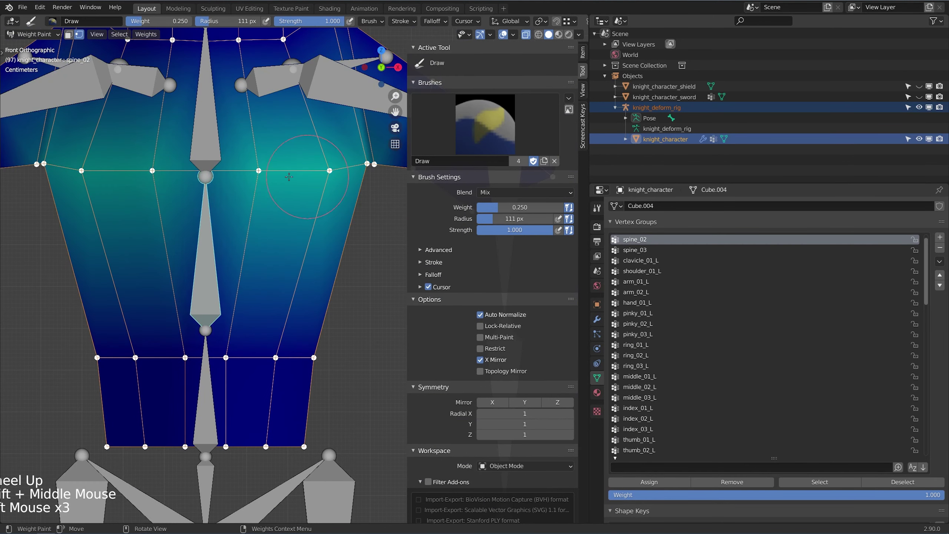
Set the brush blend to Add and build up spine_02 weight along the whole chest edge loop.
{"action": "left_click", "coordinate": [504, 193]}
{"action": "left_click", "coordinate": [505, 305]}
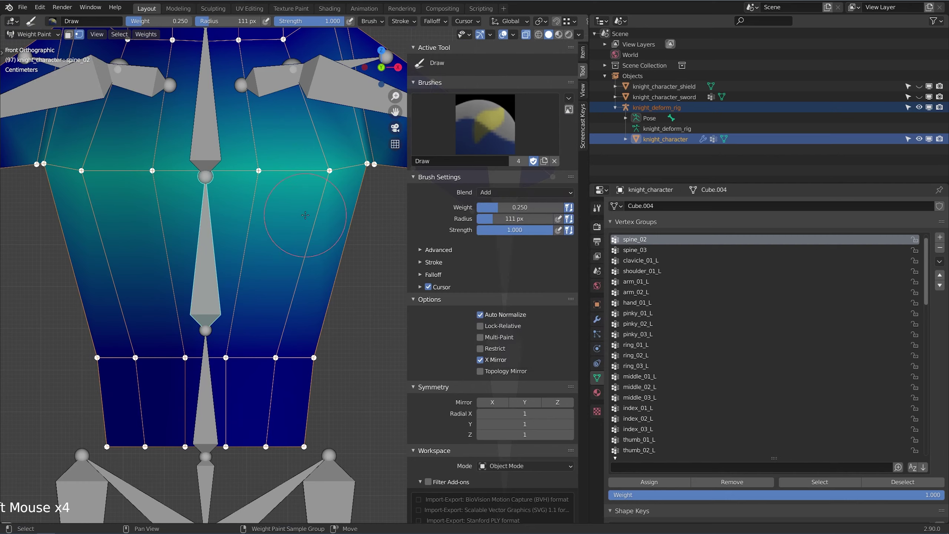
{"action": "middle_click_drag", "start_coordinate": [339, 180], "coordinate": [321, 210], "text": "shift"}
{"action": "left_click_drag", "start_coordinate": [329, 207], "coordinate": [112, 213]}
{"action": "left_click_drag", "start_coordinate": [93, 215], "coordinate": [243, 217]}
{"action": "mouse_move", "coordinate": [246, 216]}
{"action": "left_mouse_down"}
{"action": "mouse_move", "coordinate": [318, 214]}
{"action": "mouse_move", "coordinate": [299, 222]}
{"action": "left_mouse_up"}
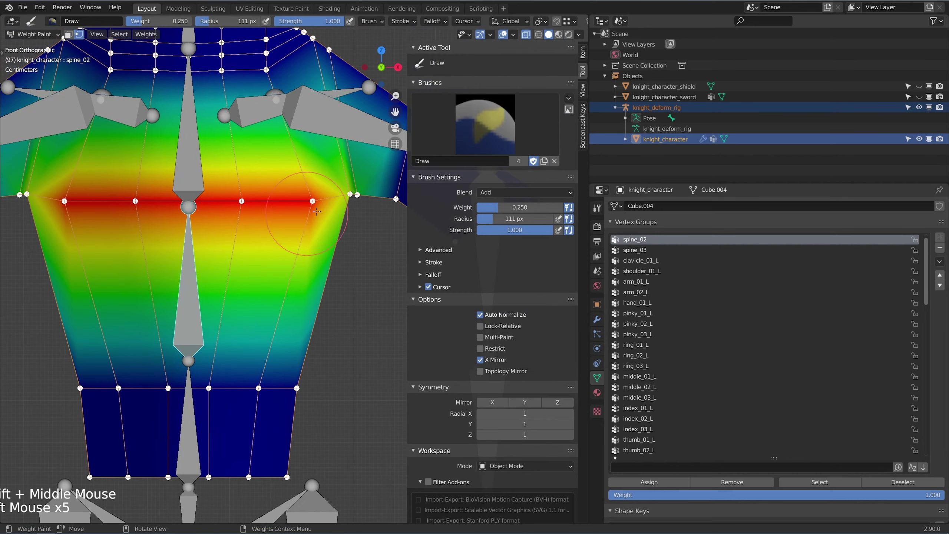
{"action": "left_click", "coordinate": [336, 215]}
{"action": "left_click", "coordinate": [355, 211]}
{"action": "left_click", "coordinate": [365, 212]}
{"action": "left_click", "coordinate": [365, 210]}
{"action": "left_click", "coordinate": [98, 206]}
{"action": "left_click", "coordinate": [96, 206]}
Add spine_02 weight on the back of the torso.
{"action": "scroll", "coordinate": [258, 209], "scroll_direction": "down", "scroll_amount": 3}
{"action": "scroll", "coordinate": [180, 205], "scroll_direction": "up", "scroll_amount": 1}
{"action": "middle_click_drag", "start_coordinate": [318, 215], "coordinate": [240, 243]}
{"action": "scroll", "coordinate": [254, 247], "scroll_direction": "up", "scroll_amount": 4}
{"action": "left_click", "coordinate": [291, 253]}
{"action": "middle_click_drag", "start_coordinate": [294, 254], "coordinate": [293, 253], "text": "shift"}
{"action": "scroll", "coordinate": [293, 253], "scroll_direction": "up", "scroll_amount": 2}
Undo the accidental switch to Pose Mode, make spine_03 the active bone and re-enable vertex masking.
{"action": "left_click", "coordinate": [312, 203], "text": "ctrl"}
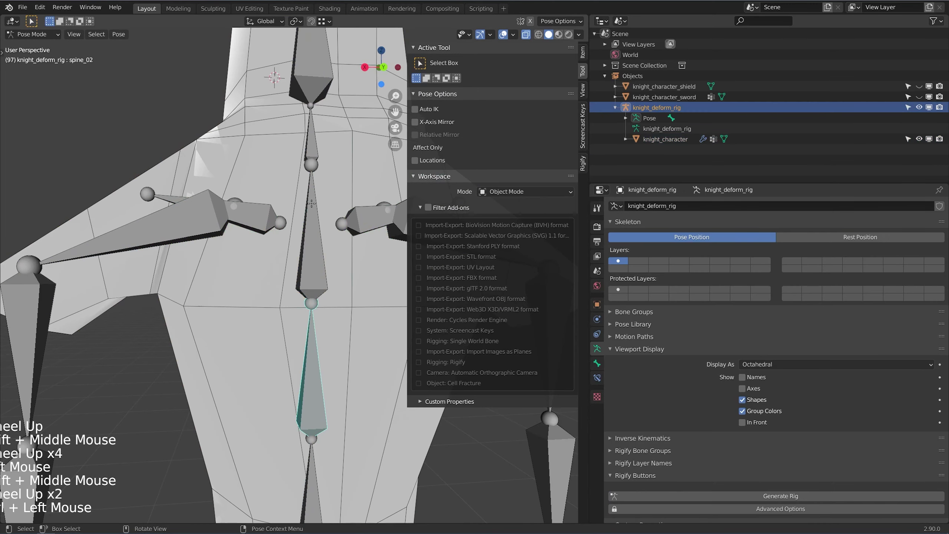
{"action": "key", "text": "ctrl+z"}
{"action": "key", "text": "v"}
{"action": "left_click", "coordinate": [312, 217], "text": "ctrl"}
{"action": "mouse_move", "coordinate": [311, 219]}
{"action": "middle_mouse_down", "text": "shift"}
{"action": "mouse_move", "coordinate": [301, 228]}
{"action": "mouse_move", "coordinate": [363, 234]}
{"action": "middle_mouse_up", "text": "shift"}
{"action": "scroll", "coordinate": [299, 229], "scroll_direction": "down", "scroll_amount": 1}
{"action": "scroll", "coordinate": [362, 234], "scroll_direction": "down", "scroll_amount": 7}
{"action": "scroll", "coordinate": [307, 244], "scroll_direction": "up", "scroll_amount": 2}
{"action": "key", "text": "v"}
Build up spine_03 weight on the upper back loops below the neck.
{"action": "middle_click_drag", "start_coordinate": [307, 244], "coordinate": [261, 261]}
{"action": "scroll", "coordinate": [275, 257], "scroll_direction": "up", "scroll_amount": 4}
{"action": "scroll", "coordinate": [262, 262], "scroll_direction": "up", "scroll_amount": 1, "text": "shift"}
{"action": "scroll", "coordinate": [248, 265], "scroll_direction": "up", "scroll_amount": 3}
{"action": "left_click", "coordinate": [247, 265]}
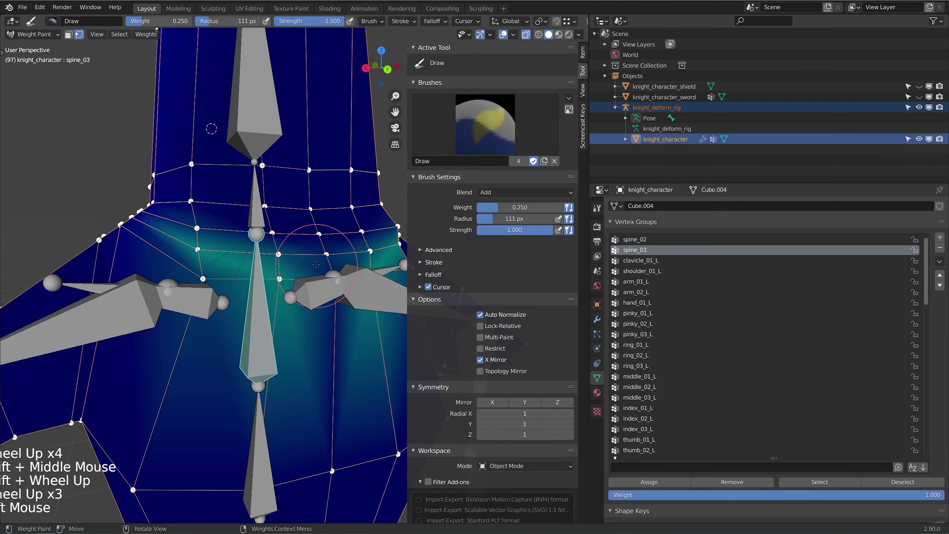
{"action": "left_click", "coordinate": [246, 266]}
{"action": "left_click", "coordinate": [246, 266]}
{"action": "left_click", "coordinate": [228, 264]}
{"action": "left_click", "coordinate": [246, 264]}
{"action": "left_click", "coordinate": [224, 261]}
{"action": "left_click", "coordinate": [269, 264]}
{"action": "left_click", "coordinate": [277, 263]}
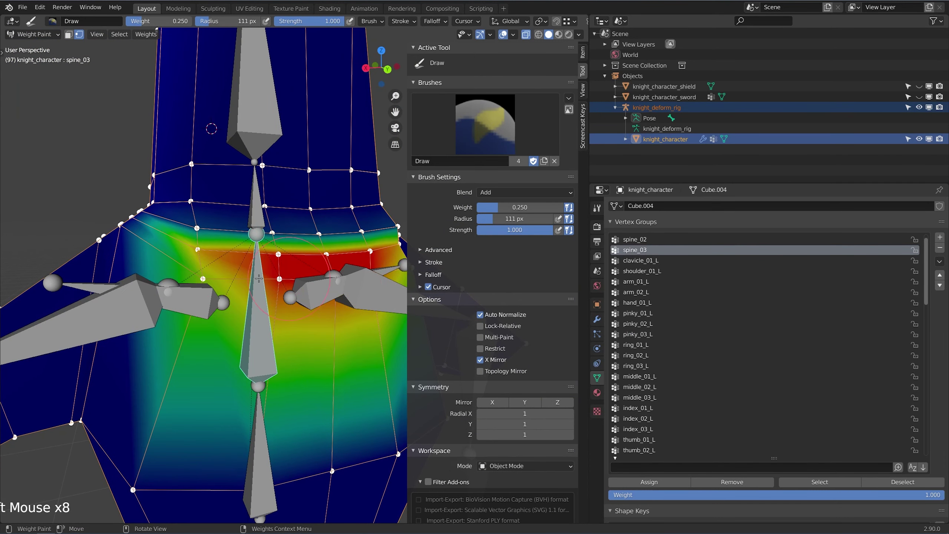
Extend the spine_03 weight outward to the shoulder slope and fill the upper back loops.
{"action": "left_click", "coordinate": [198, 254]}
{"action": "left_click", "coordinate": [176, 242]}
{"action": "left_click", "coordinate": [171, 239]}
{"action": "left_click", "coordinate": [164, 235]}
{"action": "left_click", "coordinate": [160, 232]}
{"action": "left_click", "coordinate": [159, 231]}
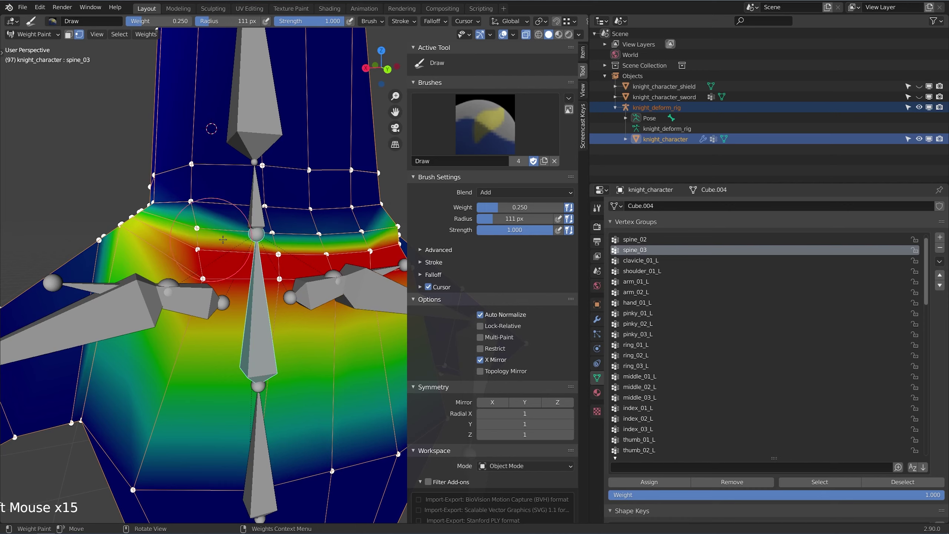
{"action": "middle_click_drag", "start_coordinate": [224, 239], "coordinate": [194, 243], "text": "shift"}
{"action": "scroll", "coordinate": [194, 243], "scroll_direction": "up", "scroll_amount": 1}
{"action": "left_click", "coordinate": [289, 278]}
{"action": "left_click", "coordinate": [288, 278]}
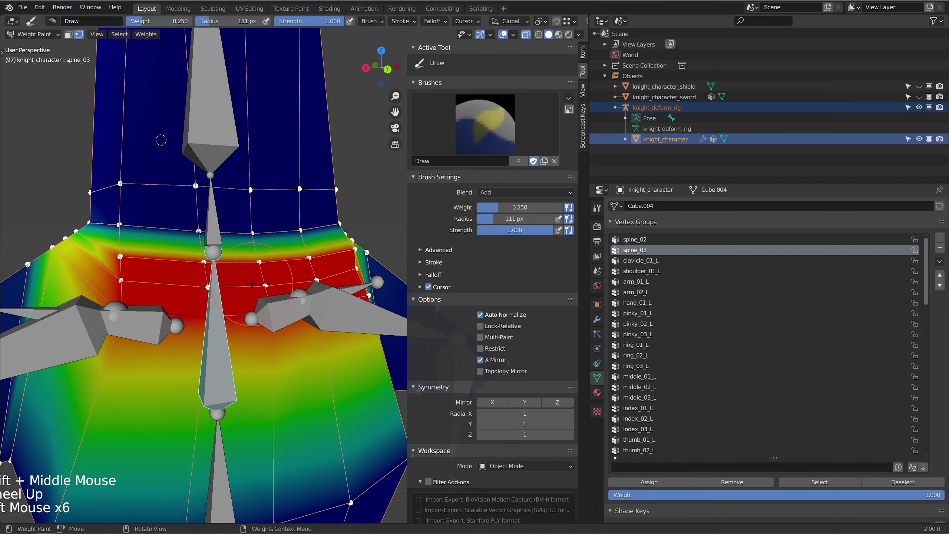
Build up spine_03 weight around the base of the neck and the shoulder tops from several angles.
{"action": "scroll", "coordinate": [238, 277], "scroll_direction": "down", "scroll_amount": 6}
{"action": "mouse_move", "coordinate": [238, 277]}
{"action": "middle_mouse_down"}
{"action": "mouse_move", "coordinate": [299, 267]}
{"action": "mouse_move", "coordinate": [148, 189]}
{"action": "mouse_move", "coordinate": [339, 253]}
{"action": "mouse_move", "coordinate": [240, 247]}
{"action": "middle_mouse_up"}
{"action": "scroll", "coordinate": [339, 253], "scroll_direction": "down", "scroll_amount": 1}
{"action": "mouse_move", "coordinate": [239, 247]}
{"action": "middle_mouse_down"}
{"action": "mouse_move", "coordinate": [260, 249]}
{"action": "mouse_move", "coordinate": [157, 239]}
{"action": "mouse_move", "coordinate": [127, 269]}
{"action": "middle_mouse_up"}
{"action": "left_click", "coordinate": [260, 249]}
{"action": "left_click", "coordinate": [260, 249]}
{"action": "left_click", "coordinate": [261, 249]}
{"action": "left_click", "coordinate": [260, 249]}
{"action": "scroll", "coordinate": [157, 239], "scroll_direction": "down", "scroll_amount": 1}
{"action": "scroll", "coordinate": [127, 269], "scroll_direction": "up", "scroll_amount": 2}
{"action": "middle_click_drag", "start_coordinate": [127, 270], "coordinate": [154, 273]}
{"action": "scroll", "coordinate": [191, 243], "scroll_direction": "up", "scroll_amount": 4}
{"action": "middle_click_drag", "start_coordinate": [254, 261], "coordinate": [250, 225], "text": "shift"}
{"action": "left_click", "coordinate": [178, 235]}
{"action": "left_click", "coordinate": [178, 235]}
{"action": "left_click", "coordinate": [178, 235]}
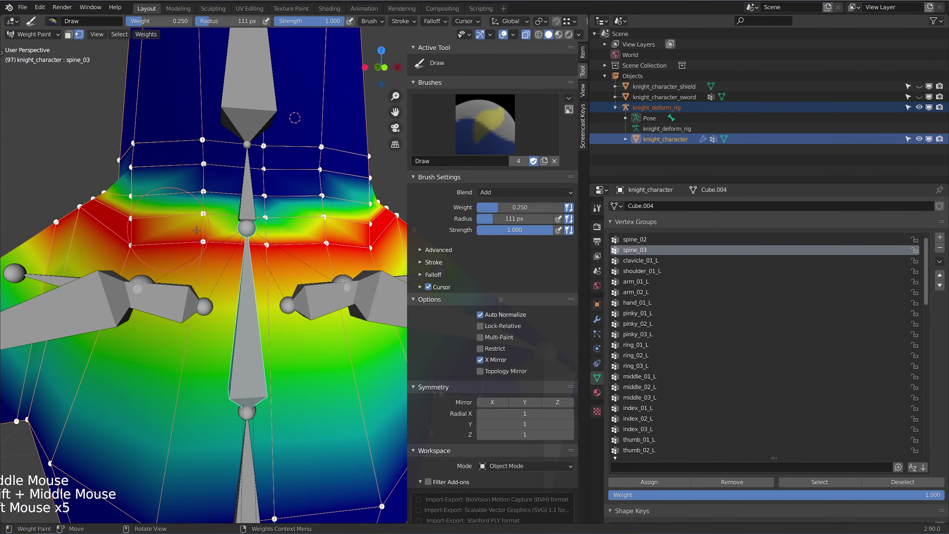
Cancel the first rotation attempt and rotate the spine_03 bone slightly to test the neck and shoulder deformation.
{"action": "scroll", "coordinate": [239, 243], "scroll_direction": "down", "scroll_amount": 4}
{"action": "middle_click_drag", "start_coordinate": [239, 243], "coordinate": [299, 206]}
{"action": "key", "text": "r"}
{"action": "key", "text": "Escape"}
{"action": "key", "text": "Escape"}
{"action": "scroll", "coordinate": [299, 207], "scroll_direction": "up", "scroll_amount": 2}
{"action": "middle_click_drag", "start_coordinate": [317, 212], "coordinate": [334, 227]}
{"action": "key", "text": "r"}
{"action": "left_click", "coordinate": [330, 232]}
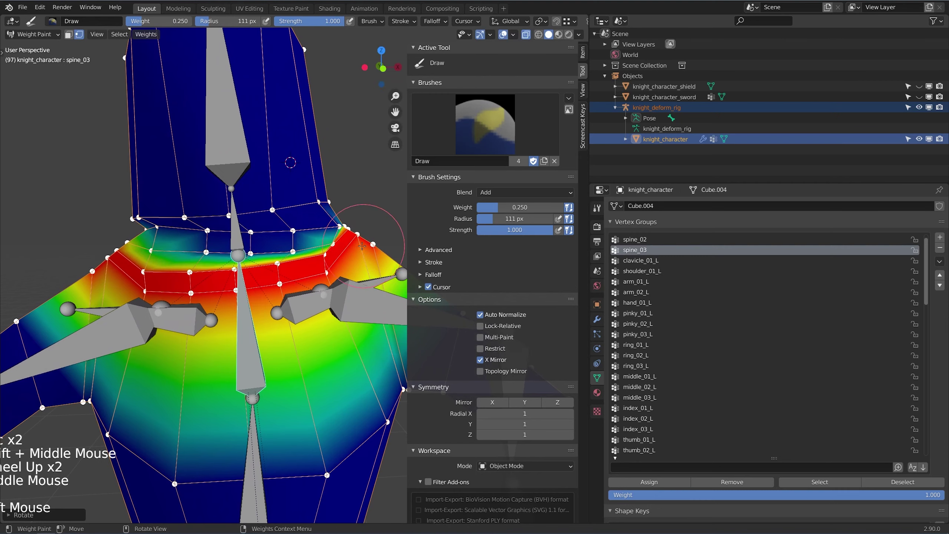
Add spine_03 weight across the lower neck loops at the back.
{"action": "left_click", "coordinate": [330, 239]}
{"action": "left_click", "coordinate": [330, 243]}
{"action": "left_click", "coordinate": [330, 242]}
Maximize the 3D viewport, set the brush weight to 0.419 and strengthen spine_03 on the lower neck loops.
{"action": "left_click_drag", "start_coordinate": [528, 207], "coordinate": [529, 207]}
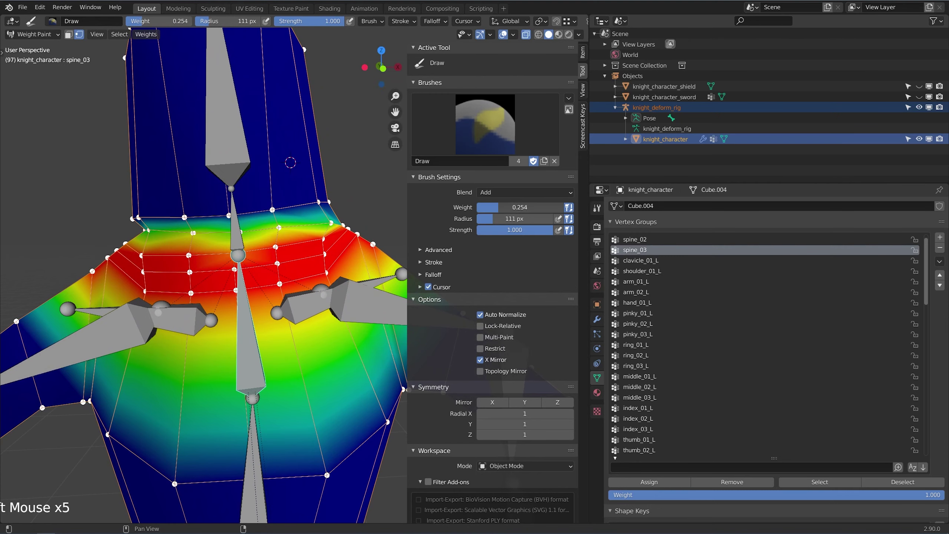
{"action": "middle_click_drag", "start_coordinate": [307, 223], "coordinate": [317, 220], "text": "shift"}
{"action": "key", "text": "ctrl+space"}
{"action": "scroll", "coordinate": [482, 210], "scroll_direction": "up", "scroll_amount": 1, "text": "shift"}
{"action": "middle_click_drag", "start_coordinate": [493, 210], "coordinate": [472, 212], "text": "shift"}
{"action": "left_click_drag", "start_coordinate": [519, 202], "coordinate": [475, 217]}
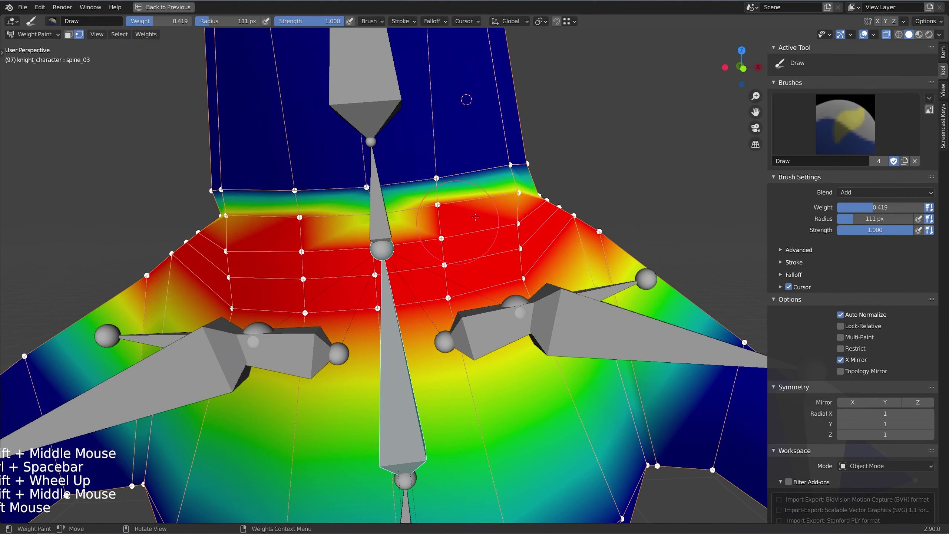
Paint more spine_03 weight around the neck base and over the shoulder from an angled view.
{"action": "scroll", "coordinate": [438, 228], "scroll_direction": "down", "scroll_amount": 2}
{"action": "middle_click_drag", "start_coordinate": [439, 228], "coordinate": [336, 269]}
{"action": "left_click", "coordinate": [449, 261]}
{"action": "left_click", "coordinate": [433, 273]}
{"action": "left_click", "coordinate": [404, 287]}
{"action": "left_click", "coordinate": [393, 297]}
{"action": "left_click", "coordinate": [419, 299]}
{"action": "left_click", "coordinate": [433, 299]}
{"action": "left_click", "coordinate": [439, 297]}
{"action": "left_click", "coordinate": [444, 296]}
{"action": "left_click", "coordinate": [447, 295]}
Add spine_03 weight to the shoulder-top vertices from the side of the body.
{"action": "mouse_move", "coordinate": [446, 295]}
{"action": "middle_mouse_down"}
{"action": "mouse_move", "coordinate": [394, 275]}
{"action": "mouse_move", "coordinate": [389, 262]}
{"action": "middle_mouse_up"}
{"action": "mouse_move", "coordinate": [388, 262]}
{"action": "middle_mouse_down", "text": "shift"}
{"action": "mouse_move", "coordinate": [371, 227]}
{"action": "mouse_move", "coordinate": [571, 283]}
{"action": "mouse_move", "coordinate": [557, 165]}
{"action": "middle_mouse_up", "text": "shift"}
{"action": "scroll", "coordinate": [571, 283], "scroll_direction": "down", "scroll_amount": 2}
{"action": "middle_click_drag", "start_coordinate": [557, 165], "coordinate": [491, 146]}
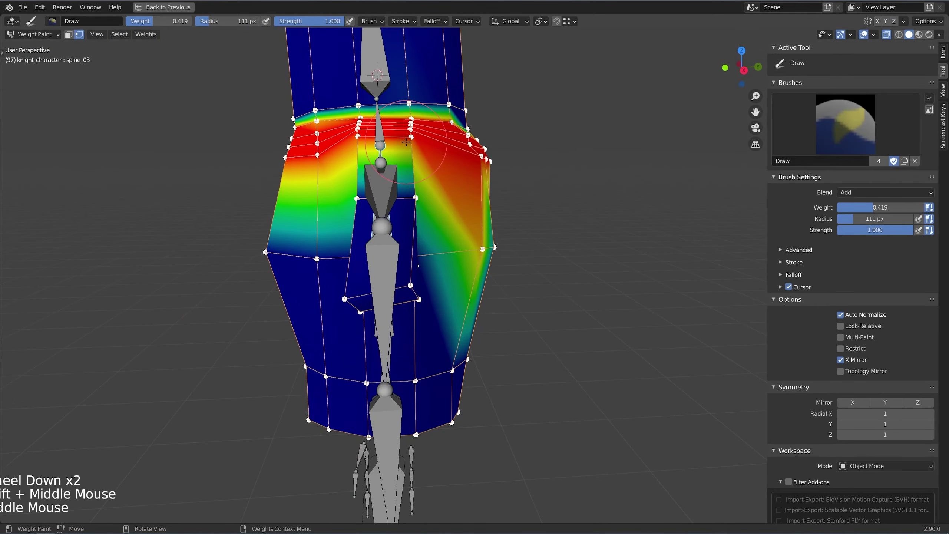
{"action": "left_click", "coordinate": [413, 144]}
{"action": "left_click", "coordinate": [409, 143]}
{"action": "left_click", "coordinate": [407, 142]}
Expand the brush's advanced settings and limit painting to front faces only.
{"action": "scroll", "coordinate": [407, 142], "scroll_direction": "down", "scroll_amount": 5}
{"action": "middle_click_drag", "start_coordinate": [407, 143], "coordinate": [483, 180]}
{"action": "scroll", "coordinate": [602, 165], "scroll_direction": "up", "scroll_amount": 5}
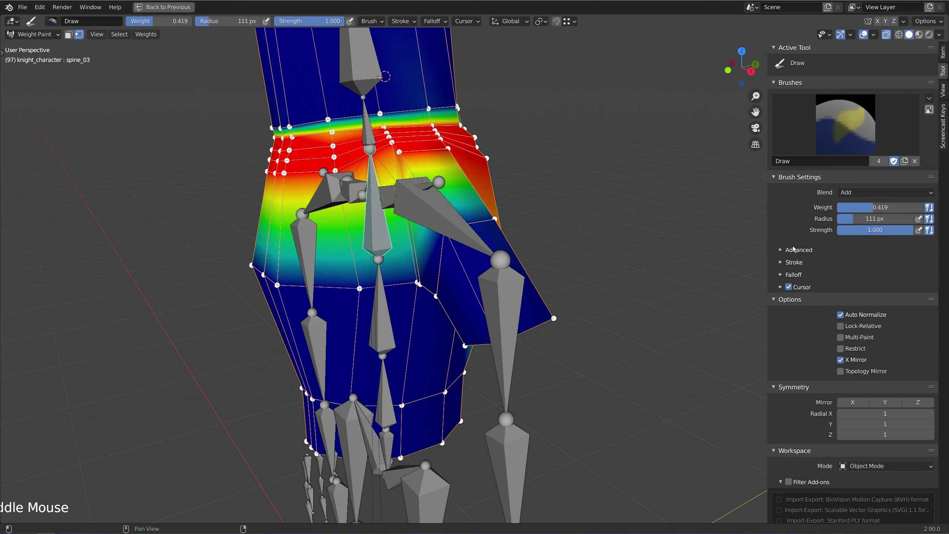
{"action": "left_click", "coordinate": [794, 249]}
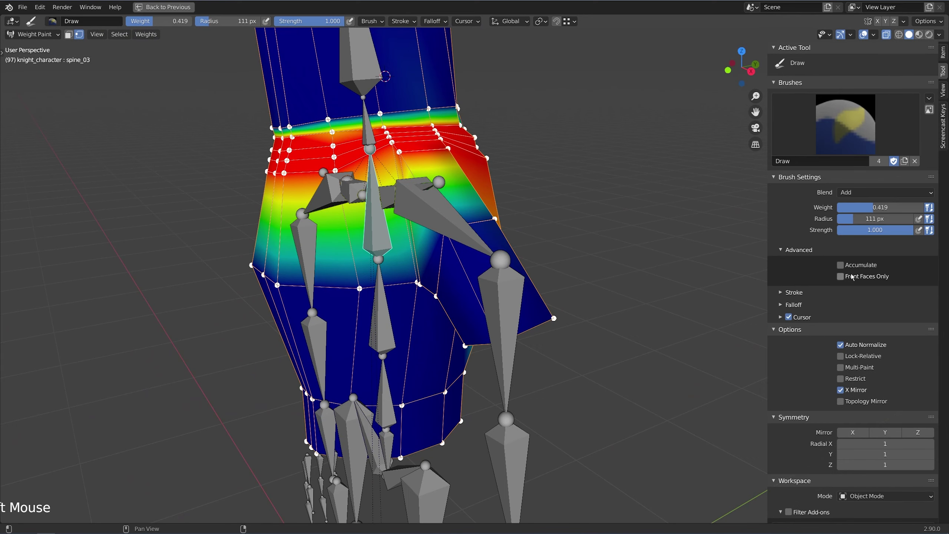
{"action": "scroll", "coordinate": [709, 258], "scroll_direction": "down", "scroll_amount": 4}
{"action": "middle_click_drag", "start_coordinate": [709, 258], "coordinate": [624, 221]}
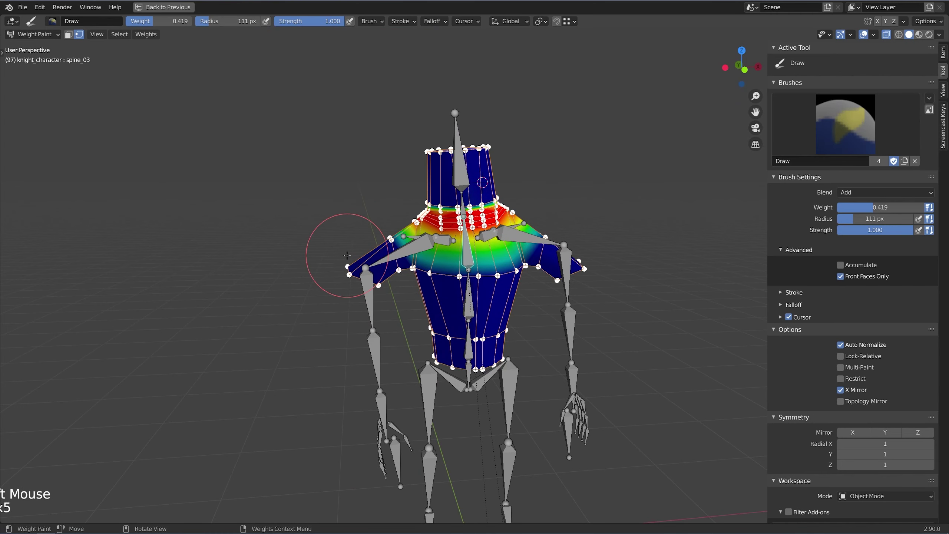
Add an annotation layer, draw an arrow toward the neck base and a circle around the shoulder, and hide the layer.
{"action": "left_click", "coordinate": [944, 90]}
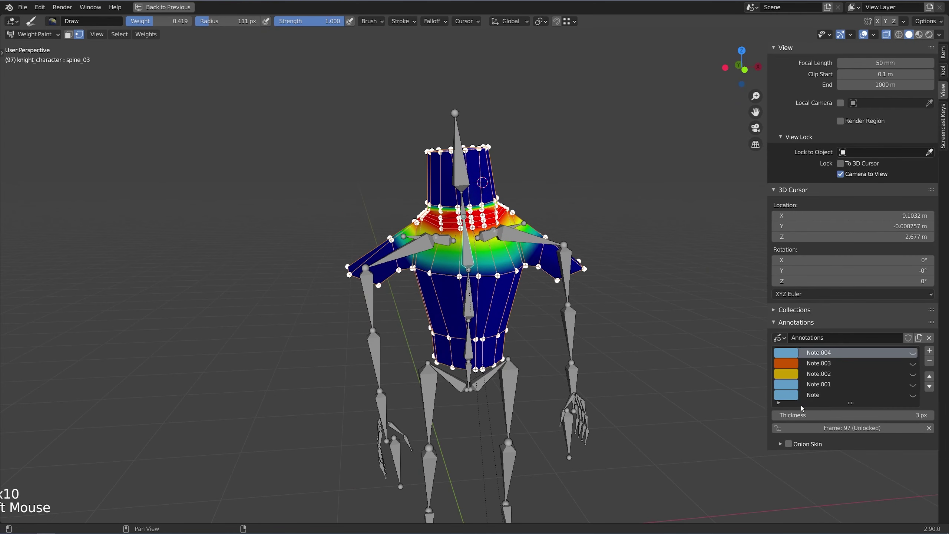
{"action": "left_click", "coordinate": [920, 357]}
{"action": "mouse_move", "coordinate": [598, 169]}
{"action": "left_mouse_down"}
{"action": "mouse_move", "coordinate": [523, 185]}
{"action": "mouse_move", "coordinate": [518, 199]}
{"action": "left_mouse_up"}
{"action": "mouse_move", "coordinate": [330, 226]}
{"action": "left_mouse_down"}
{"action": "mouse_move", "coordinate": [411, 292]}
{"action": "mouse_move", "coordinate": [319, 239]}
{"action": "left_mouse_up"}
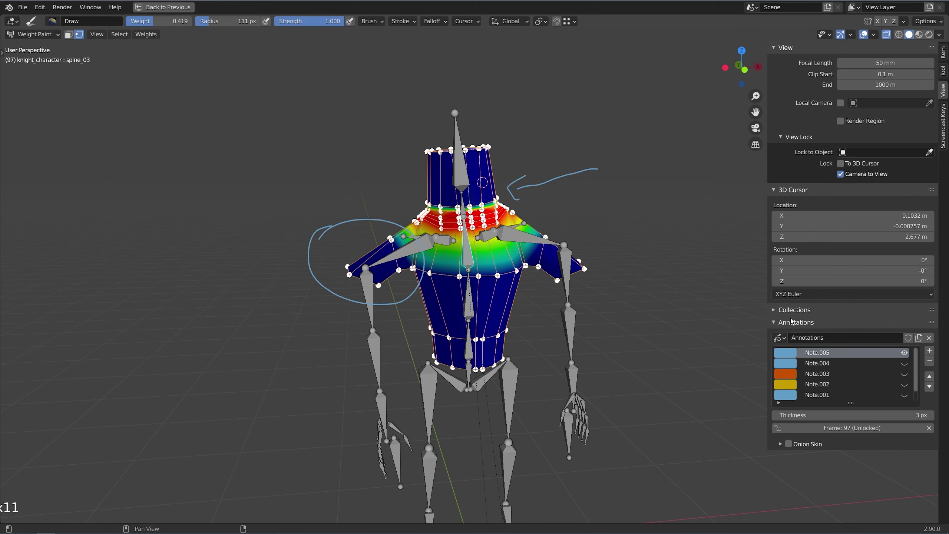
{"action": "left_click", "coordinate": [904, 353]}
Paint spine_03 weight onto the lower neck loops beside the shoulder.
{"action": "scroll", "coordinate": [636, 261], "scroll_direction": "up", "scroll_amount": 2}
{"action": "mouse_move", "coordinate": [674, 248]}
{"action": "middle_mouse_down"}
{"action": "mouse_move", "coordinate": [635, 262]}
{"action": "mouse_move", "coordinate": [480, 274]}
{"action": "middle_mouse_up"}
{"action": "scroll", "coordinate": [635, 262], "scroll_direction": "up", "scroll_amount": 2}
{"action": "scroll", "coordinate": [523, 269], "scroll_direction": "up", "scroll_amount": 1}
{"action": "scroll", "coordinate": [480, 274], "scroll_direction": "up", "scroll_amount": 1}
{"action": "left_click", "coordinate": [529, 243]}
{"action": "scroll", "coordinate": [527, 243], "scroll_direction": "up", "scroll_amount": 1}
{"action": "middle_click_drag", "start_coordinate": [527, 243], "coordinate": [451, 260]}
{"action": "left_click", "coordinate": [452, 260]}
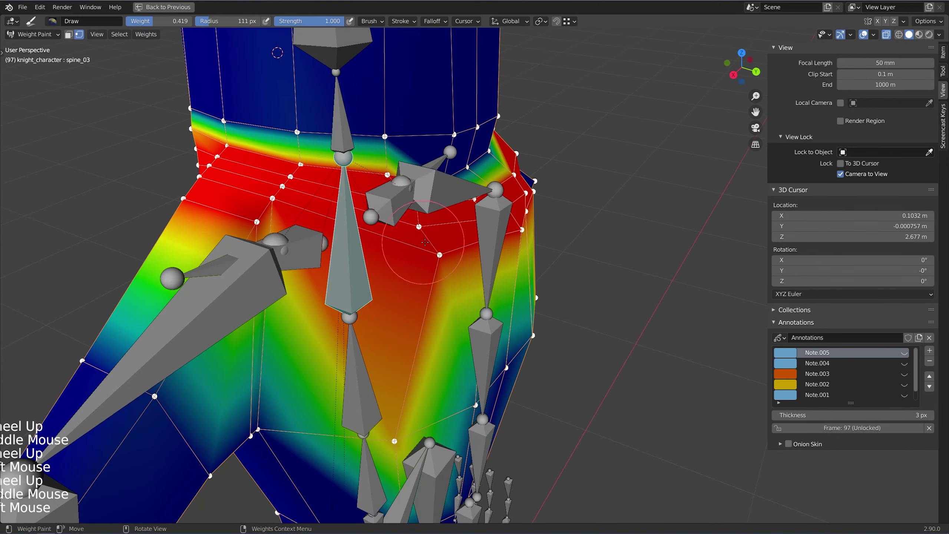
{"action": "left_click", "coordinate": [462, 249]}
Fill the remaining vertices around the neck base with spine_03 weight, working around the body.
{"action": "middle_click_drag", "start_coordinate": [543, 218], "coordinate": [572, 264], "text": "shift"}
{"action": "middle_click_drag", "start_coordinate": [572, 264], "coordinate": [552, 295]}
{"action": "left_click", "coordinate": [454, 274]}
{"action": "left_click", "coordinate": [455, 275]}
{"action": "left_click", "coordinate": [453, 274]}
{"action": "left_click", "coordinate": [450, 273]}
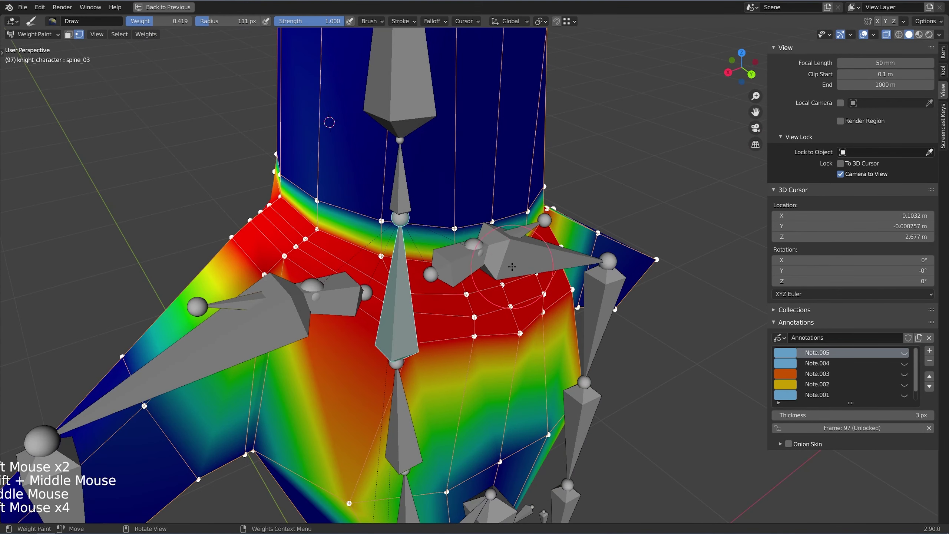
{"action": "middle_click_drag", "start_coordinate": [460, 275], "coordinate": [412, 245]}
{"action": "left_click", "coordinate": [536, 233]}
{"action": "left_click", "coordinate": [535, 233]}
{"action": "middle_click_drag", "start_coordinate": [486, 217], "coordinate": [468, 294], "text": "shift"}
{"action": "middle_click_drag", "start_coordinate": [467, 293], "coordinate": [466, 282]}
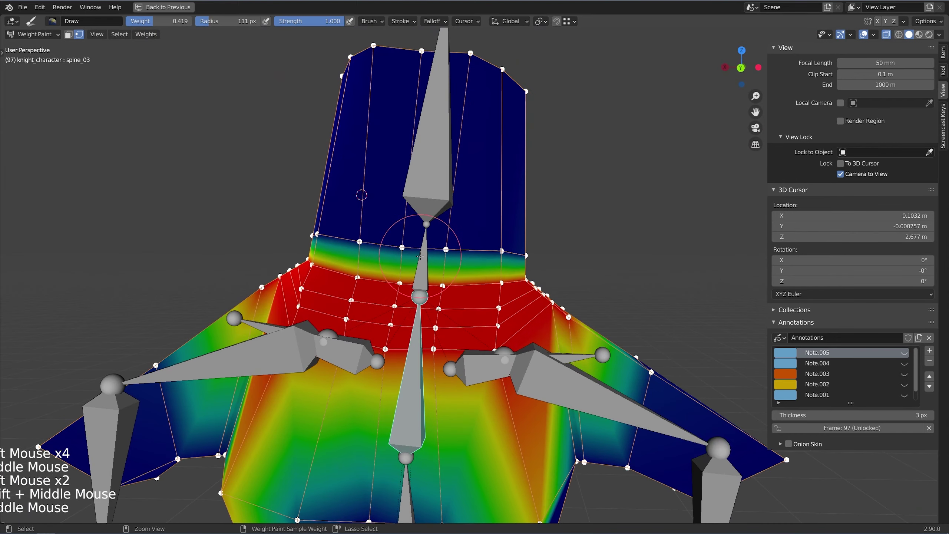
Turn off vertex masking and try switching the active bone between the neck base and spine_03.
{"action": "left_click", "coordinate": [420, 257], "text": "ctrl"}
{"action": "key", "text": "ctrl+z"}
{"action": "key", "text": "v"}
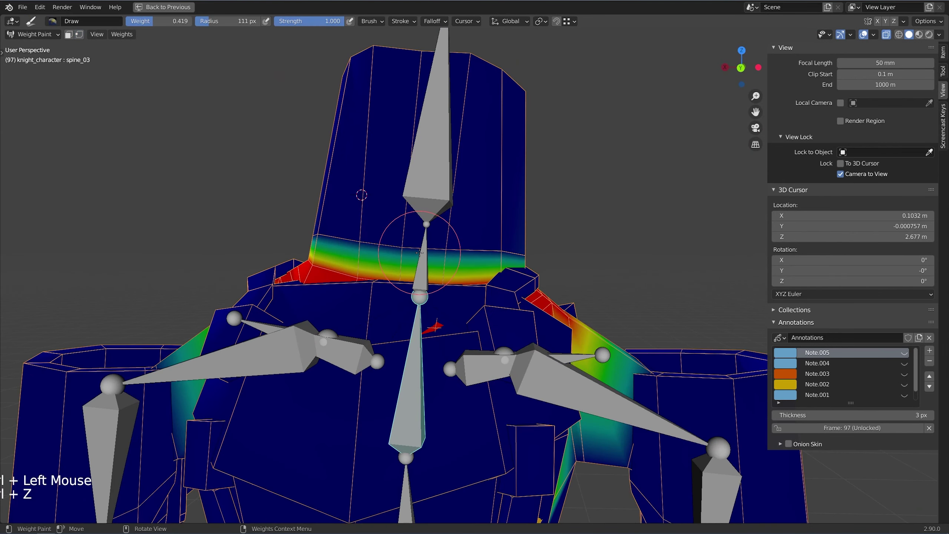
{"action": "left_click", "coordinate": [423, 258], "text": "ctrl"}
{"action": "middle_click_drag", "start_coordinate": [423, 258], "coordinate": [481, 278]}
{"action": "scroll", "coordinate": [463, 266], "scroll_direction": "down", "scroll_amount": 3}
{"action": "scroll", "coordinate": [481, 279], "scroll_direction": "up", "scroll_amount": 2}
{"action": "left_click", "coordinate": [427, 346], "text": "ctrl"}
{"action": "scroll", "coordinate": [427, 346], "scroll_direction": "down", "scroll_amount": 1}
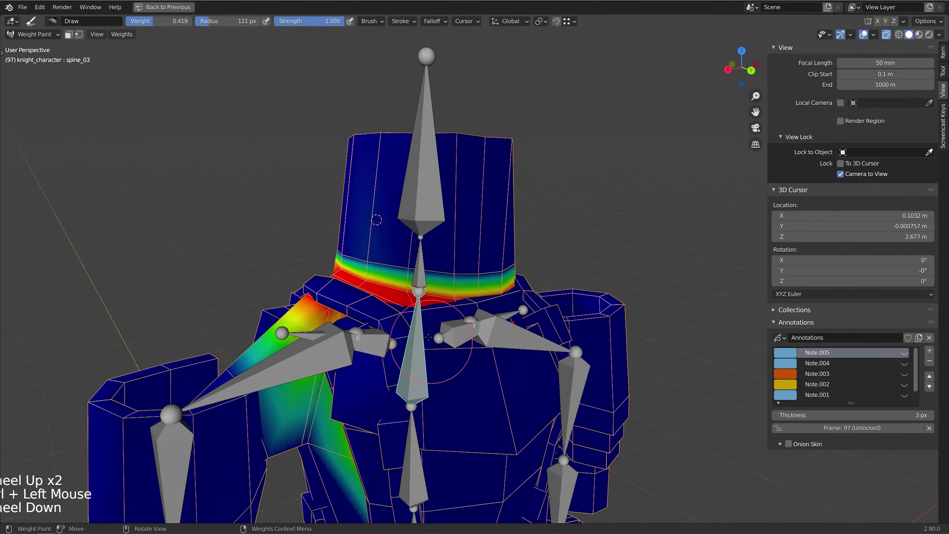
Make spine_02 the active bone with vertex masking off, and turn masking back on.
{"action": "middle_click_drag", "start_coordinate": [427, 346], "coordinate": [441, 299], "text": "shift"}
{"action": "middle_click_drag", "start_coordinate": [441, 299], "coordinate": [515, 222]}
{"action": "key", "text": "v"}
{"action": "left_click", "coordinate": [470, 263]}
{"action": "middle_click_drag", "start_coordinate": [516, 222], "coordinate": [506, 228]}
{"action": "left_click", "coordinate": [485, 336], "text": "ctrl"}
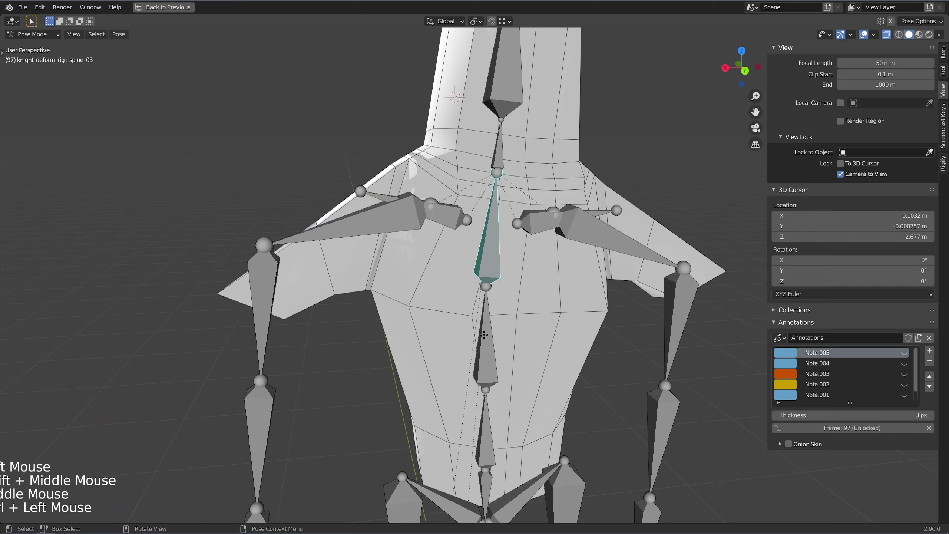
{"action": "key", "text": "ctrl+z"}
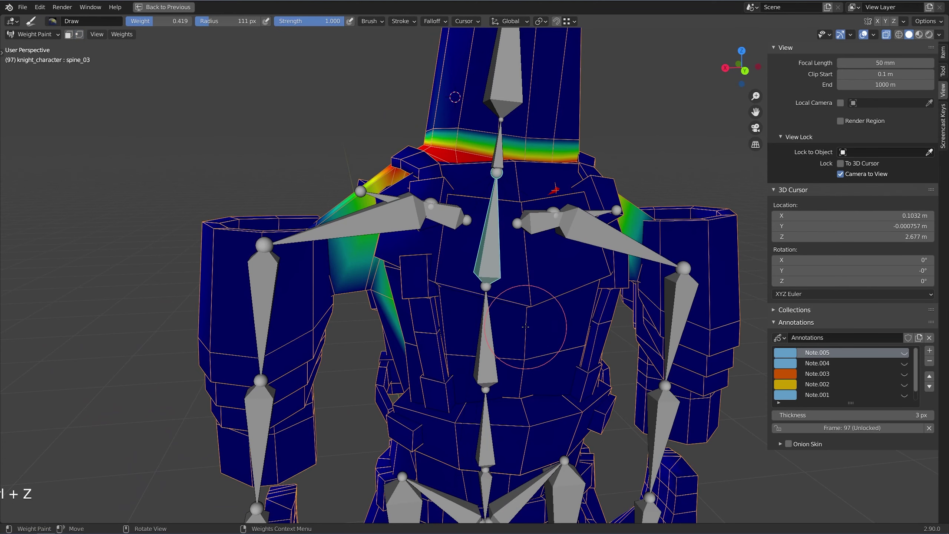
{"action": "left_click", "coordinate": [496, 330], "text": "ctrl"}
{"action": "middle_click_drag", "start_coordinate": [495, 329], "coordinate": [459, 309], "text": "shift"}
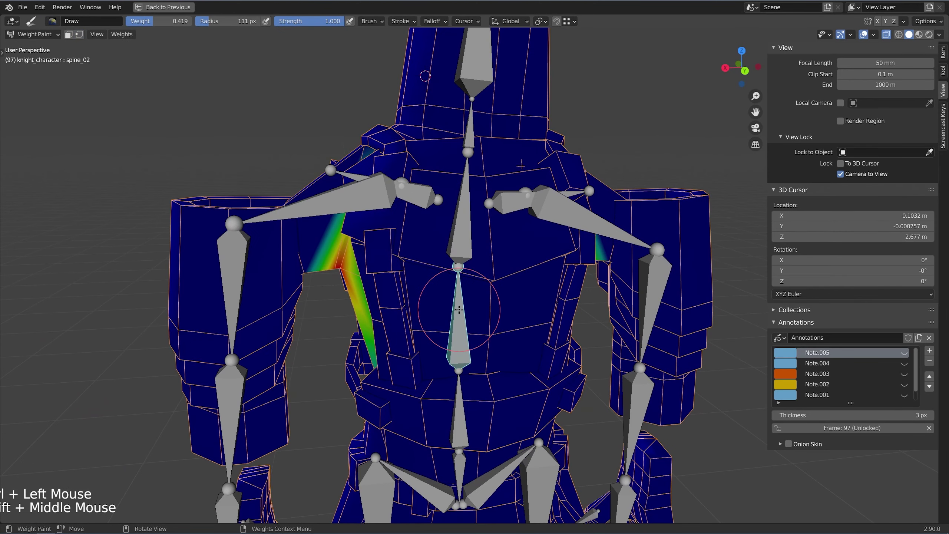
{"action": "key", "text": "v"}
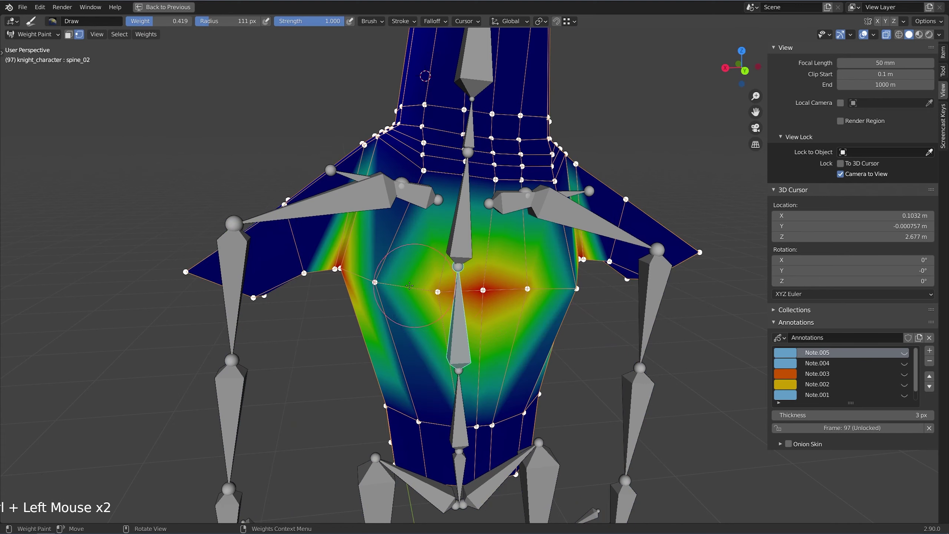
Paint spine_02 weight along the chest loop and rotate the bone to tilt the upper body.
{"action": "left_click", "coordinate": [420, 286]}
{"action": "left_click", "coordinate": [424, 284]}
{"action": "left_click", "coordinate": [428, 281]}
{"action": "left_click", "coordinate": [419, 281]}
{"action": "mouse_move", "coordinate": [406, 282]}
{"action": "middle_mouse_down"}
{"action": "mouse_move", "coordinate": [419, 281]}
{"action": "mouse_move", "coordinate": [400, 266]}
{"action": "middle_mouse_up"}
{"action": "scroll", "coordinate": [401, 266], "scroll_direction": "down", "scroll_amount": 2}
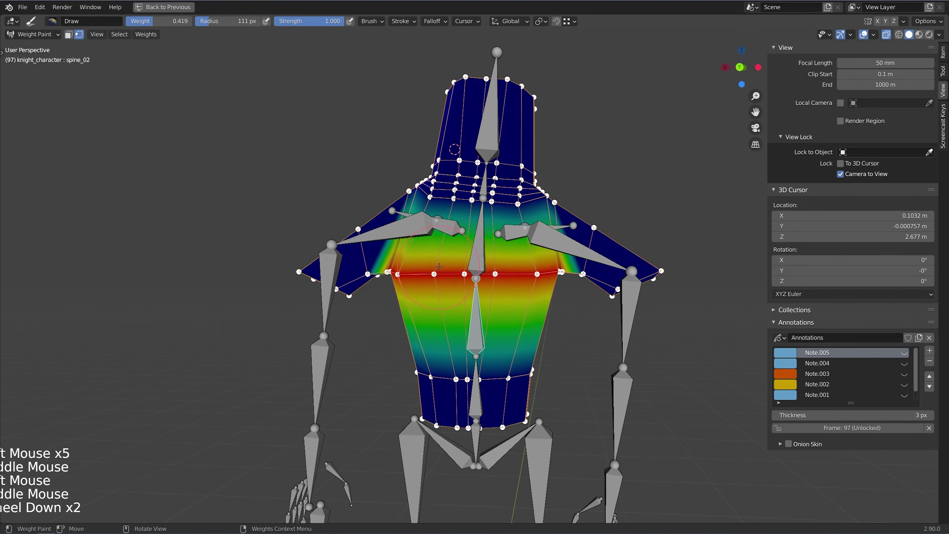
{"action": "key", "text": "r"}
{"action": "left_click", "coordinate": [564, 196]}
Make shoulder_01_R the active bone with vertex masking off, and turn masking back on.
{"action": "middle_click_drag", "start_coordinate": [571, 221], "coordinate": [488, 250], "text": "shift"}
{"action": "scroll", "coordinate": [487, 253], "scroll_direction": "up", "scroll_amount": 2}
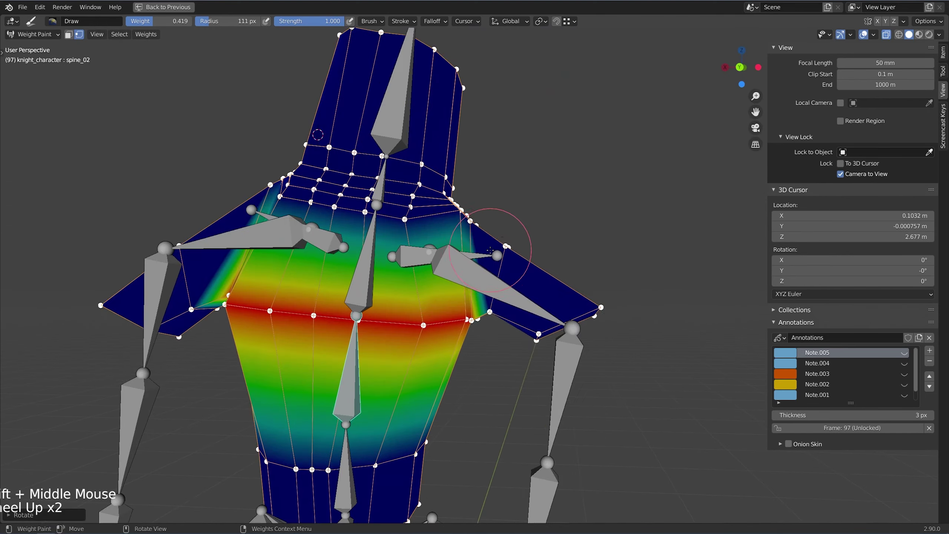
{"action": "left_click", "coordinate": [493, 286], "text": "ctrl"}
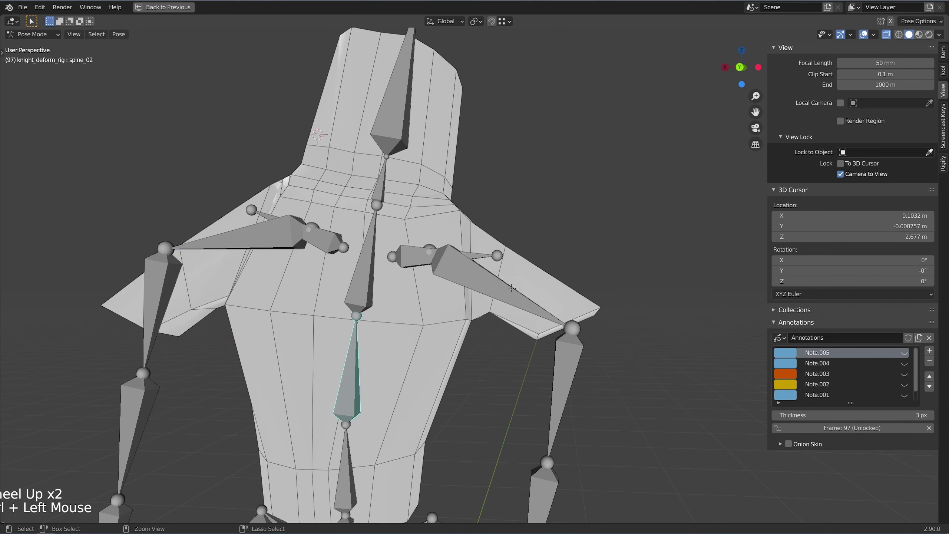
{"action": "key", "text": "ctrl+z"}
{"action": "left_click", "coordinate": [518, 295], "text": "ctrl"}
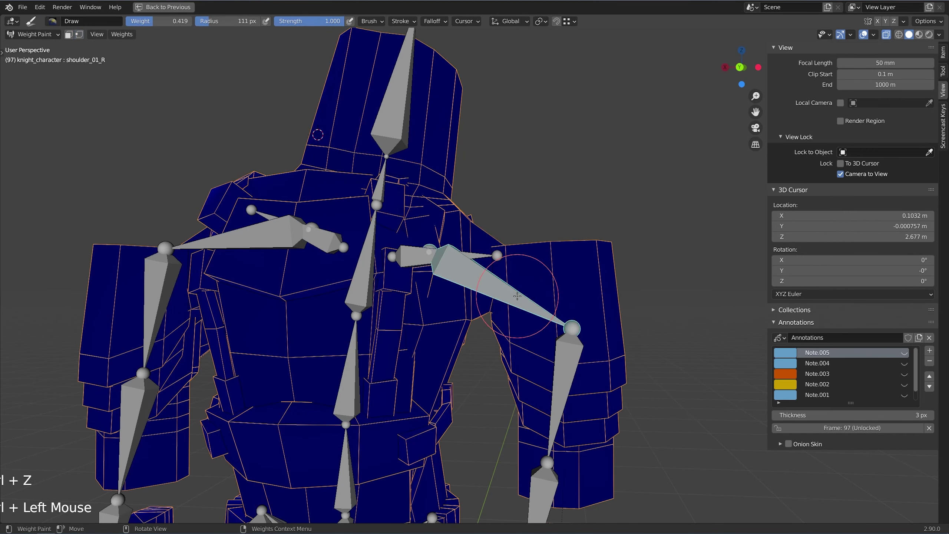
{"action": "key", "text": "v"}
Paint shoulder_01_R weight onto the vertices at the outer end of the right shoulder.
{"action": "middle_click_drag", "start_coordinate": [547, 302], "coordinate": [460, 291], "text": "shift"}
{"action": "scroll", "coordinate": [459, 291], "scroll_direction": "up", "scroll_amount": 1}
{"action": "middle_click_drag", "start_coordinate": [459, 290], "coordinate": [457, 299]}
{"action": "left_click_drag", "start_coordinate": [452, 348], "coordinate": [523, 299]}
{"action": "left_click_drag", "start_coordinate": [468, 347], "coordinate": [516, 322]}
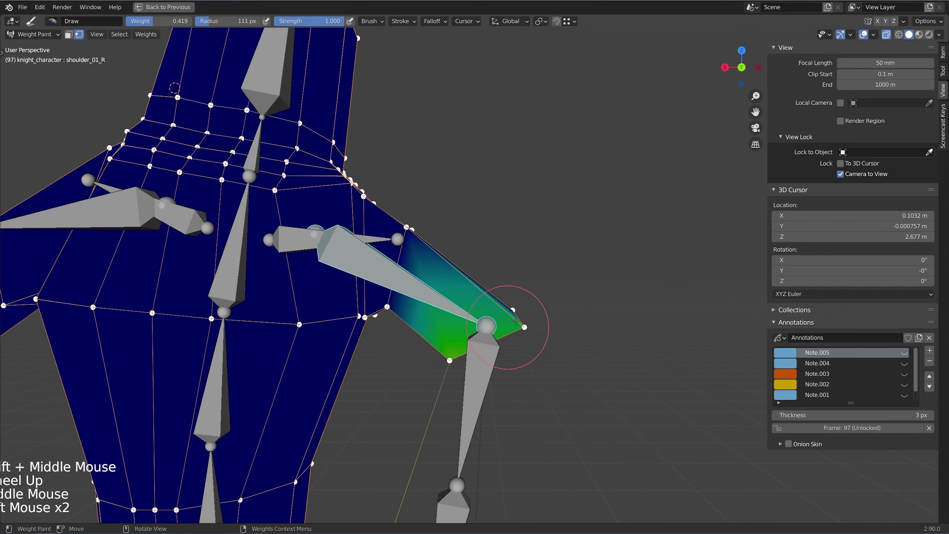
{"action": "left_click", "coordinate": [511, 312]}
{"action": "middle_click_drag", "start_coordinate": [524, 314], "coordinate": [484, 321]}
{"action": "left_click", "coordinate": [555, 304]}
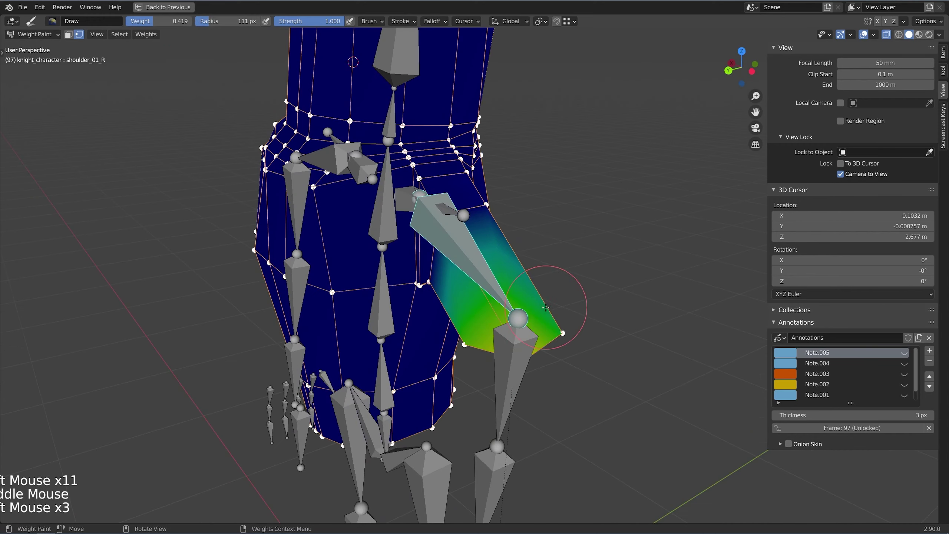
{"action": "left_click", "coordinate": [561, 314]}
Strengthen the shoulder_01_R weight on the shoulder's outer corners from both sides of the body.
{"action": "middle_click_drag", "start_coordinate": [595, 325], "coordinate": [450, 334]}
{"action": "left_click", "coordinate": [464, 366]}
{"action": "left_click", "coordinate": [492, 364]}
{"action": "left_click", "coordinate": [504, 365]}
{"action": "left_click", "coordinate": [407, 361]}
{"action": "left_click", "coordinate": [503, 386]}
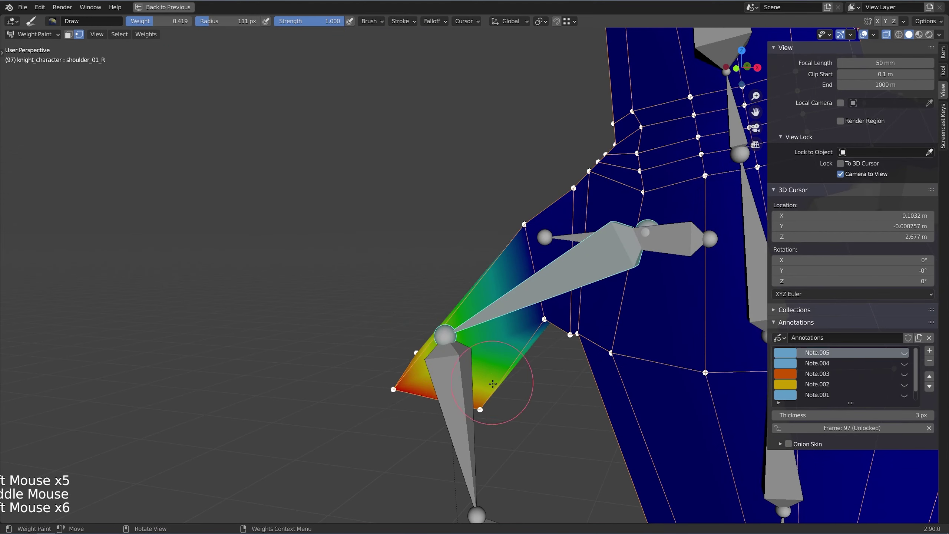
{"action": "left_click", "coordinate": [493, 395]}
{"action": "left_click", "coordinate": [400, 329]}
{"action": "left_click", "coordinate": [407, 346]}
{"action": "middle_click_drag", "start_coordinate": [424, 377], "coordinate": [636, 366]}
{"action": "left_click", "coordinate": [457, 370]}
{"action": "left_click", "coordinate": [457, 371]}
{"action": "left_click", "coordinate": [457, 371]}
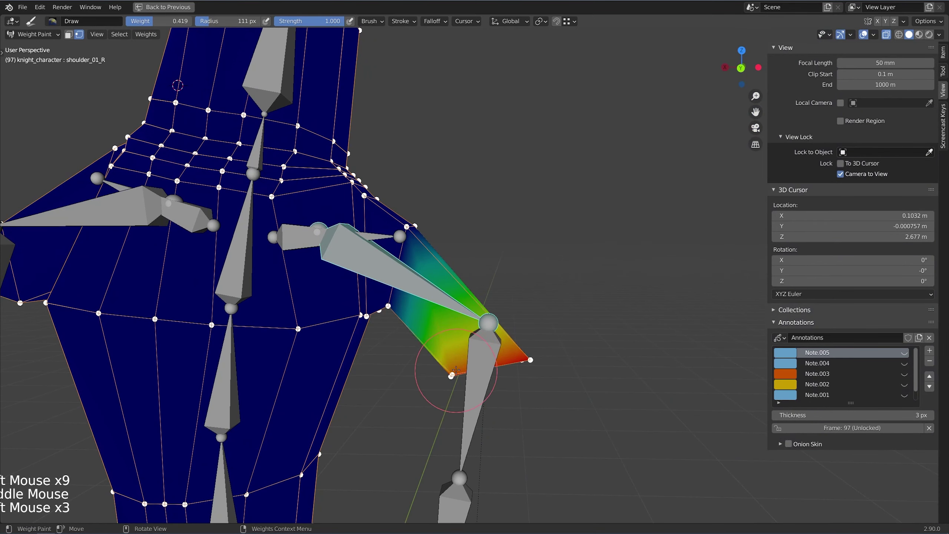
Add shoulder_01_R weight to the upper vertices of the shoulder's middle loop.
{"action": "middle_click_drag", "start_coordinate": [448, 317], "coordinate": [495, 358], "text": "shift"}
{"action": "scroll", "coordinate": [497, 358], "scroll_direction": "up", "scroll_amount": 1}
{"action": "middle_click_drag", "start_coordinate": [505, 357], "coordinate": [529, 353]}
{"action": "left_click", "coordinate": [479, 274]}
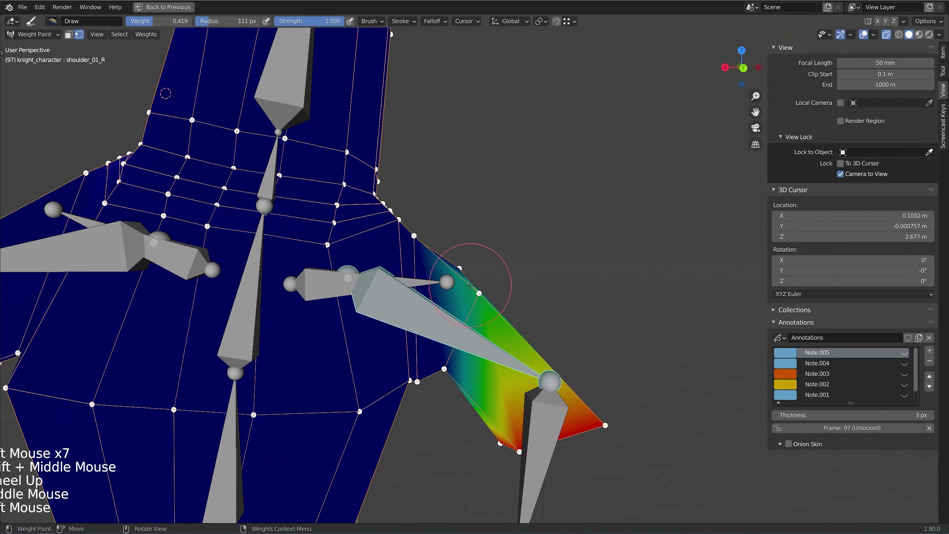
{"action": "left_click", "coordinate": [467, 265]}
{"action": "left_click", "coordinate": [460, 261]}
{"action": "middle_click_drag", "start_coordinate": [459, 267], "coordinate": [493, 239]}
{"action": "left_click", "coordinate": [496, 237]}
{"action": "left_click", "coordinate": [495, 237]}
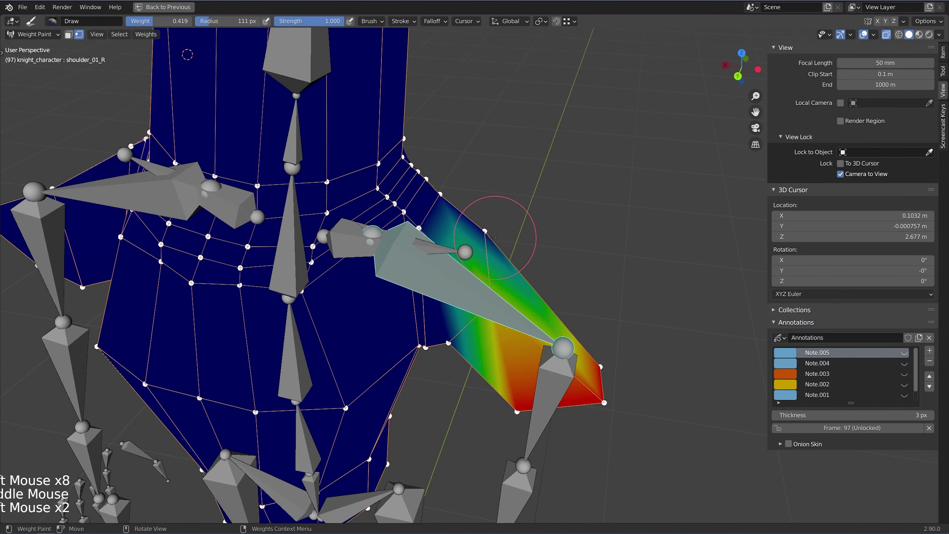
Paint shoulder_01_R weight along the shoulder's middle loop from the opposite side of the body.
{"action": "middle_click_drag", "start_coordinate": [548, 266], "coordinate": [317, 233]}
{"action": "left_click", "coordinate": [445, 275]}
{"action": "left_click", "coordinate": [424, 329]}
{"action": "left_click", "coordinate": [424, 329]}
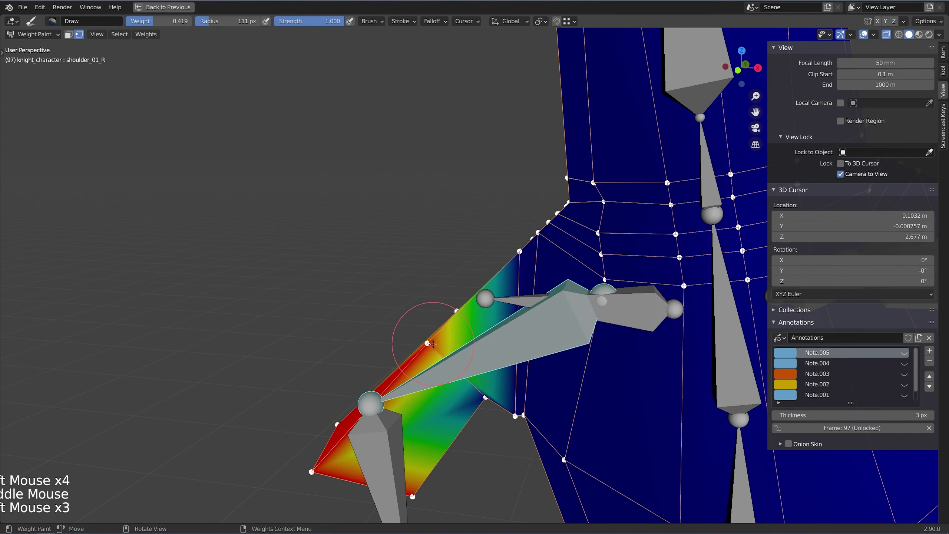
{"action": "left_click", "coordinate": [434, 300]}
{"action": "middle_click_drag", "start_coordinate": [433, 300], "coordinate": [449, 226], "text": "shift"}
{"action": "left_click", "coordinate": [449, 300]}
{"action": "left_click", "coordinate": [458, 310]}
{"action": "left_click", "coordinate": [458, 314]}
{"action": "left_click", "coordinate": [462, 320]}
Continue raising the shoulder_01_R weight on the middle and outer shoulder vertices from another angle.
{"action": "middle_click_drag", "start_coordinate": [467, 328], "coordinate": [432, 286], "text": "shift"}
{"action": "mouse_move", "coordinate": [431, 286]}
{"action": "middle_mouse_down"}
{"action": "mouse_move", "coordinate": [435, 274]}
{"action": "mouse_move", "coordinate": [368, 278]}
{"action": "mouse_move", "coordinate": [305, 311]}
{"action": "middle_mouse_up"}
{"action": "left_click", "coordinate": [435, 274]}
{"action": "left_click", "coordinate": [447, 264]}
{"action": "scroll", "coordinate": [439, 321], "scroll_direction": "up", "scroll_amount": 3}
{"action": "left_click", "coordinate": [486, 261]}
{"action": "left_click", "coordinate": [483, 269]}
{"action": "left_click", "coordinate": [473, 286]}
Bring the shoulder's underside and remaining middle-loop vertices to strong shoulder_01_R weight.
{"action": "scroll", "coordinate": [395, 332], "scroll_direction": "up", "scroll_amount": 2}
{"action": "mouse_move", "coordinate": [404, 306]}
{"action": "middle_mouse_down"}
{"action": "mouse_move", "coordinate": [383, 332]}
{"action": "mouse_move", "coordinate": [433, 326]}
{"action": "middle_mouse_up"}
{"action": "scroll", "coordinate": [403, 330], "scroll_direction": "up", "scroll_amount": 1}
{"action": "left_click", "coordinate": [466, 316]}
{"action": "left_click", "coordinate": [480, 342]}
{"action": "left_click", "coordinate": [485, 356]}
{"action": "left_click", "coordinate": [490, 370]}
{"action": "middle_click_drag", "start_coordinate": [502, 374], "coordinate": [564, 351]}
{"action": "scroll", "coordinate": [523, 308], "scroll_direction": "down", "scroll_amount": 4}
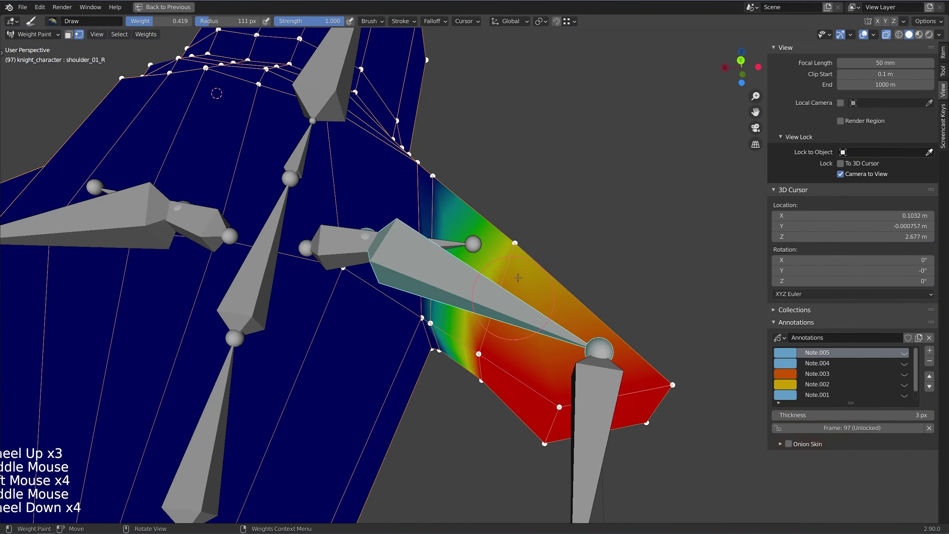
{"action": "left_click", "coordinate": [518, 277]}
{"action": "left_click", "coordinate": [525, 247]}
{"action": "scroll", "coordinate": [519, 320], "scroll_direction": "down", "scroll_amount": 2}
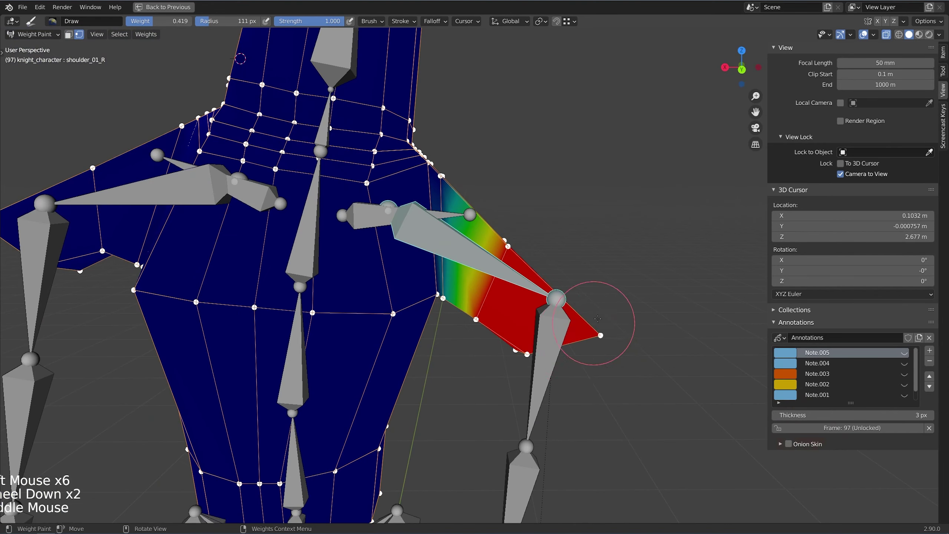
Test-rotate the shoulder_01_R and clavicle_01_R bones and clear the clavicle's rotation.
{"action": "middle_click_drag", "start_coordinate": [568, 322], "coordinate": [646, 237]}
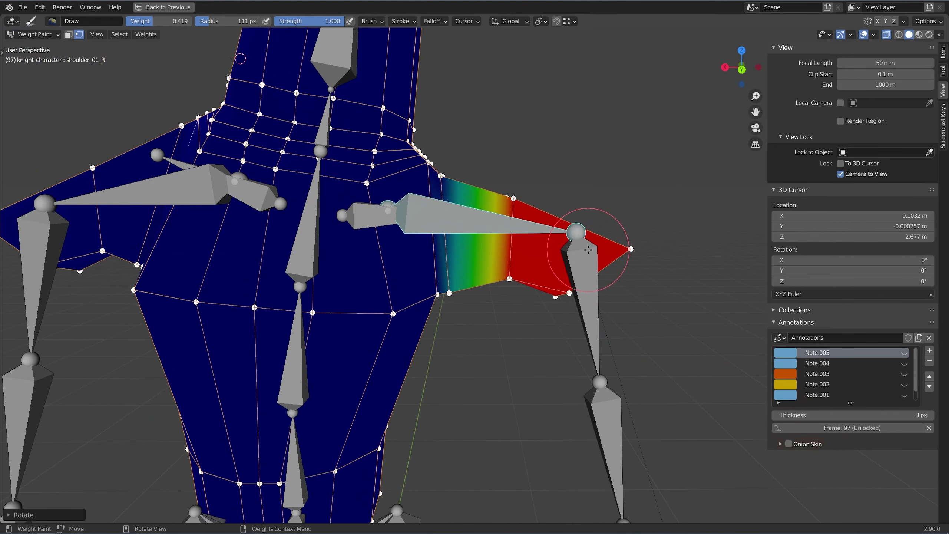
{"action": "key", "text": "r"}
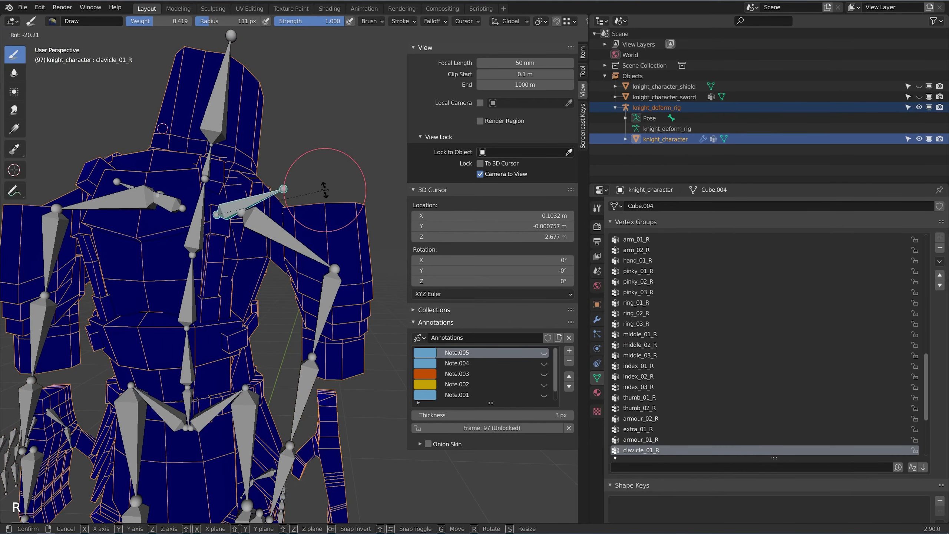
{"action": "key", "text": "r"}
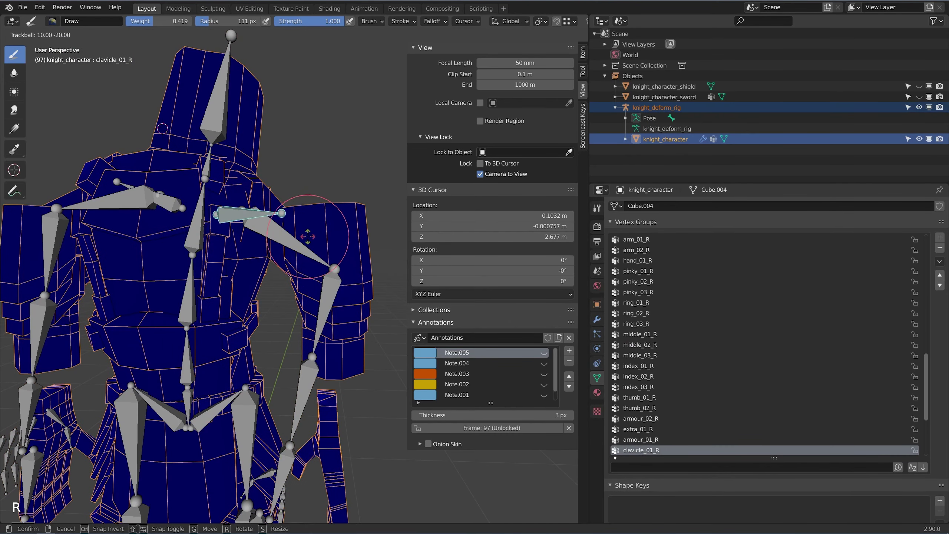
{"action": "key", "text": "alt+r"}
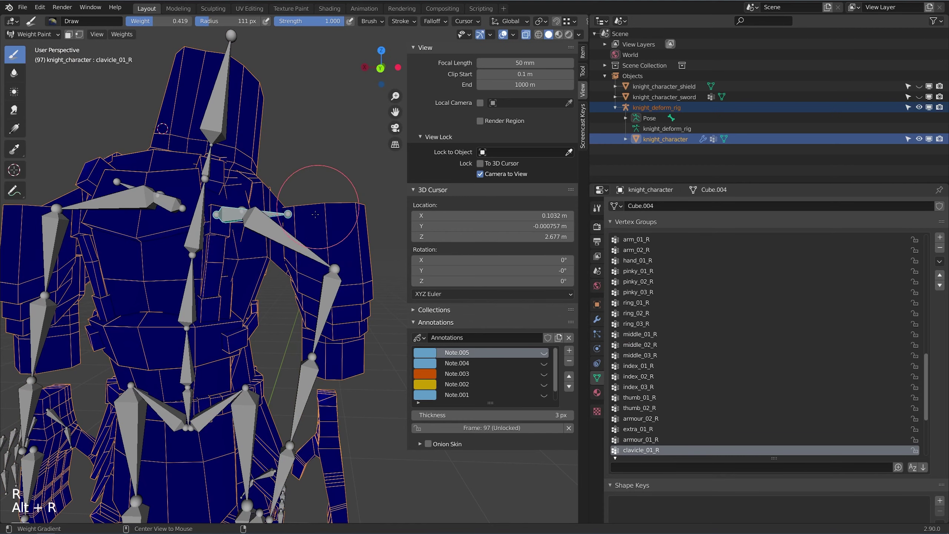
Select the shoulder_01_R bone and rotate it upward to raise the right arm.
{"action": "left_click", "coordinate": [294, 234], "text": "ctrl"}
{"action": "key", "text": "r"}
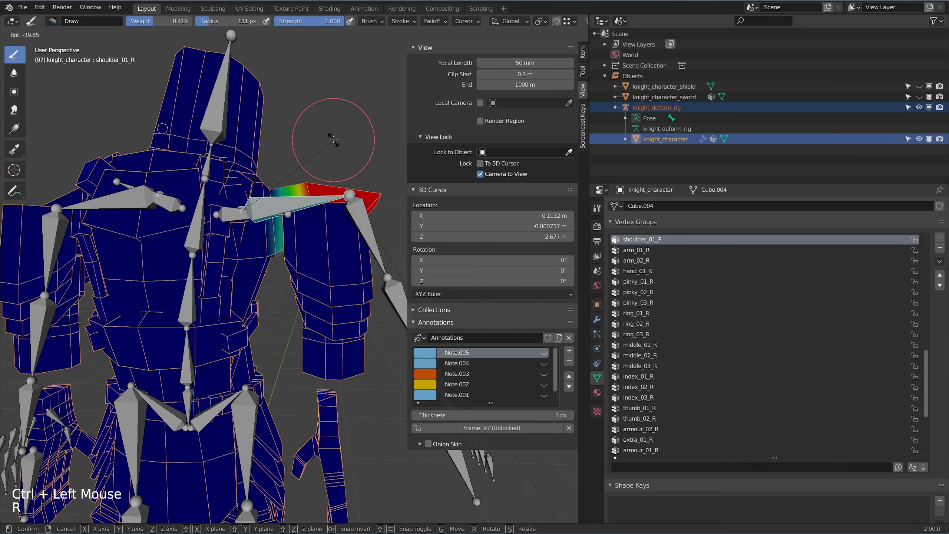
{"action": "left_click", "coordinate": [327, 167]}
{"action": "key", "text": "v"}
{"action": "scroll", "coordinate": [299, 202], "scroll_direction": "up", "scroll_amount": 3}
{"action": "key", "text": "v"}
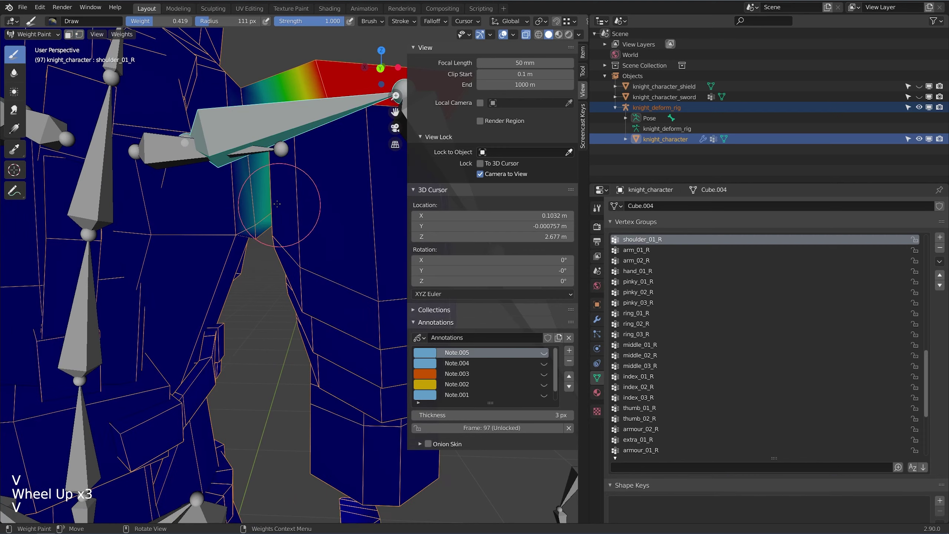
Select the clavicle_01_R bone and, with vertex masking on, start painting its weight on the right armpit vertices.
{"action": "left_click", "coordinate": [158, 135], "text": "ctrl"}
{"action": "key", "text": "b"}
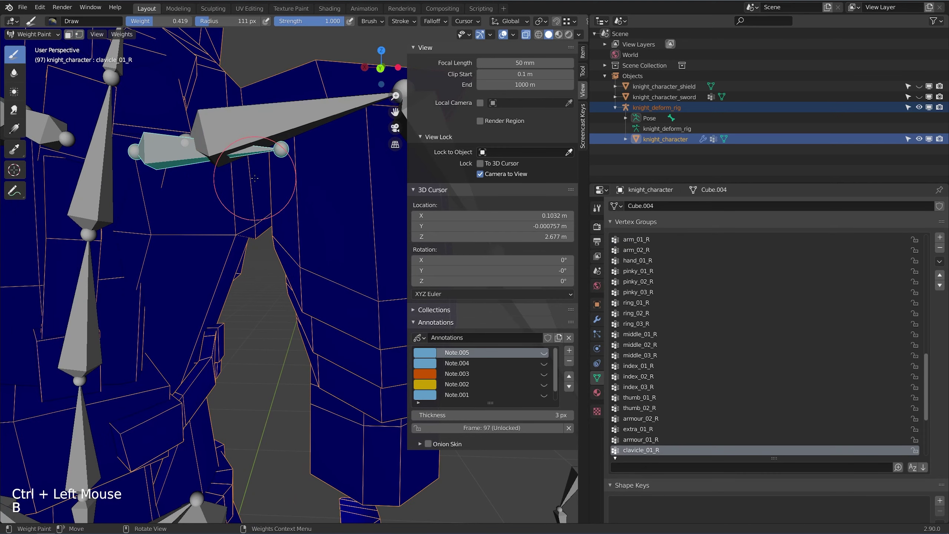
{"action": "key", "text": "v"}
{"action": "middle_click_drag", "start_coordinate": [206, 132], "coordinate": [233, 215], "text": "shift"}
{"action": "left_click", "coordinate": [308, 293]}
{"action": "left_click", "coordinate": [304, 295]}
{"action": "left_click", "coordinate": [302, 297]}
{"action": "left_click", "coordinate": [301, 297]}
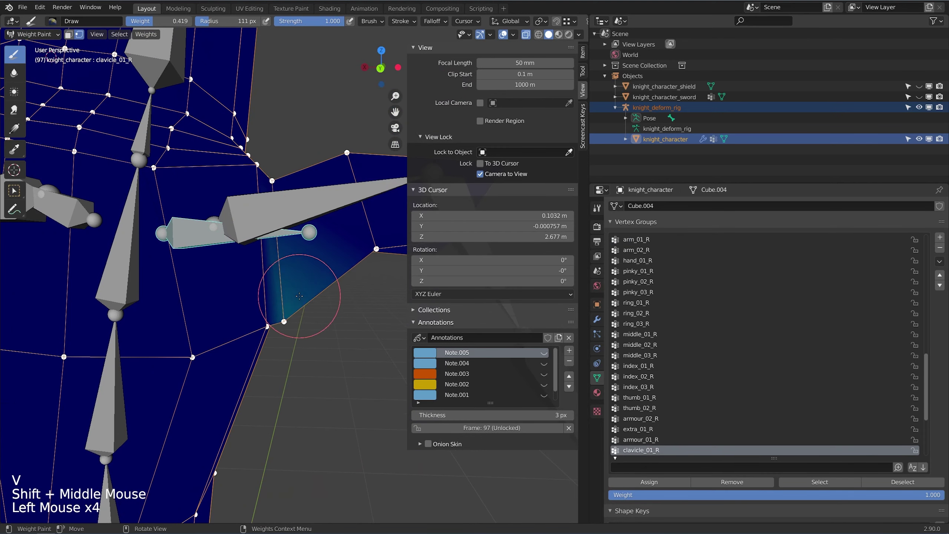
{"action": "left_click", "coordinate": [278, 324]}
{"action": "left_click", "coordinate": [276, 327]}
{"action": "left_click", "coordinate": [272, 332]}
{"action": "middle_click_drag", "start_coordinate": [271, 335], "coordinate": [245, 207]}
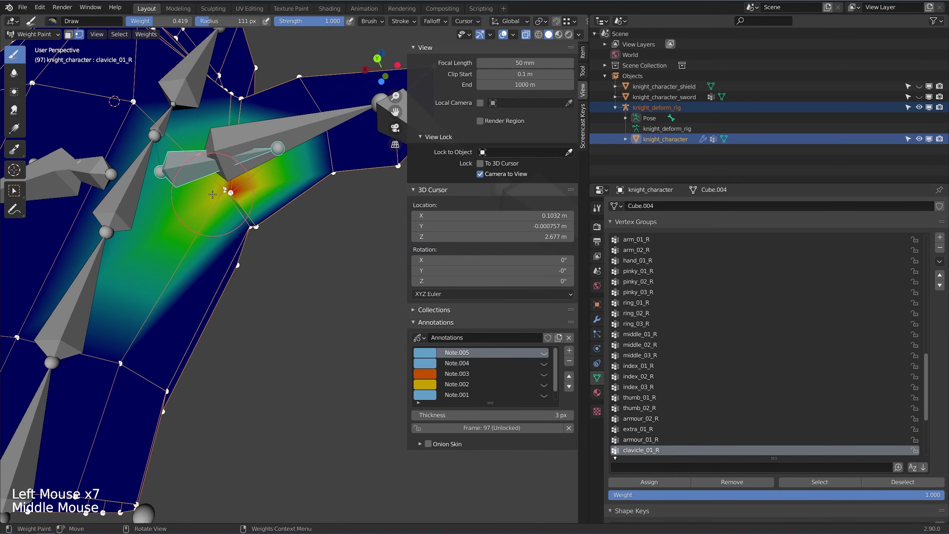
Build the clavicle_01_R weight up to full strength on the armpit vertices, covering the underside from the opposite side.
{"action": "left_click", "coordinate": [242, 201]}
{"action": "left_click", "coordinate": [241, 202]}
{"action": "mouse_move", "coordinate": [273, 223]}
{"action": "middle_mouse_down"}
{"action": "mouse_move", "coordinate": [269, 216]}
{"action": "mouse_move", "coordinate": [179, 232]}
{"action": "mouse_move", "coordinate": [138, 255]}
{"action": "middle_mouse_up"}
{"action": "left_click", "coordinate": [249, 204]}
{"action": "middle_click_drag", "start_coordinate": [139, 254], "coordinate": [186, 212], "text": "shift"}
{"action": "scroll", "coordinate": [232, 210], "scroll_direction": "up", "scroll_amount": 3}
{"action": "middle_click_drag", "start_coordinate": [239, 224], "coordinate": [265, 256]}
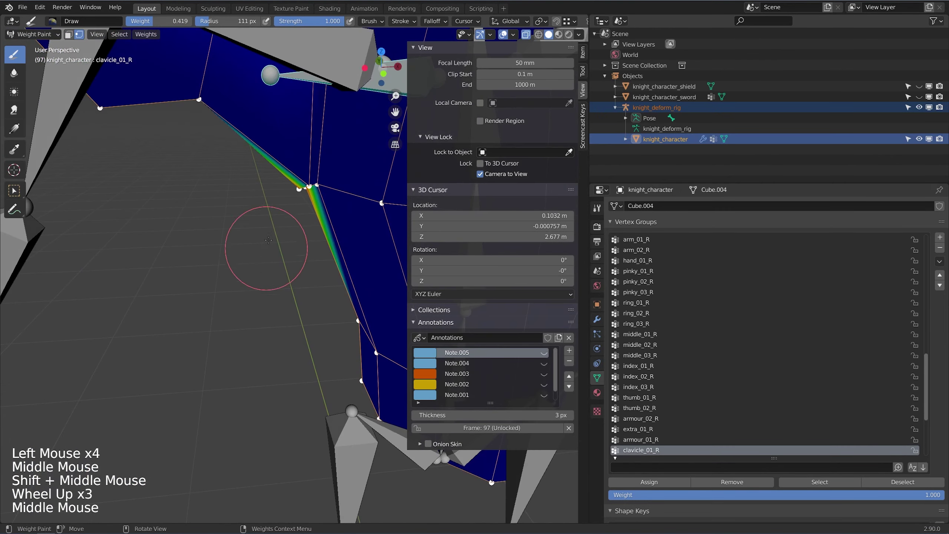
{"action": "left_click", "coordinate": [306, 194]}
{"action": "left_click", "coordinate": [301, 195]}
{"action": "triple_click", "coordinate": [318, 204]}
{"action": "double_click", "coordinate": [319, 206]}
{"action": "scroll", "coordinate": [317, 209], "scroll_direction": "down", "scroll_amount": 3}
{"action": "mouse_move", "coordinate": [314, 214]}
{"action": "middle_mouse_down", "text": "shift"}
{"action": "mouse_move", "coordinate": [308, 258]}
{"action": "mouse_move", "coordinate": [259, 297]}
{"action": "middle_mouse_up", "text": "shift"}
{"action": "scroll", "coordinate": [299, 266], "scroll_direction": "up", "scroll_amount": 3}
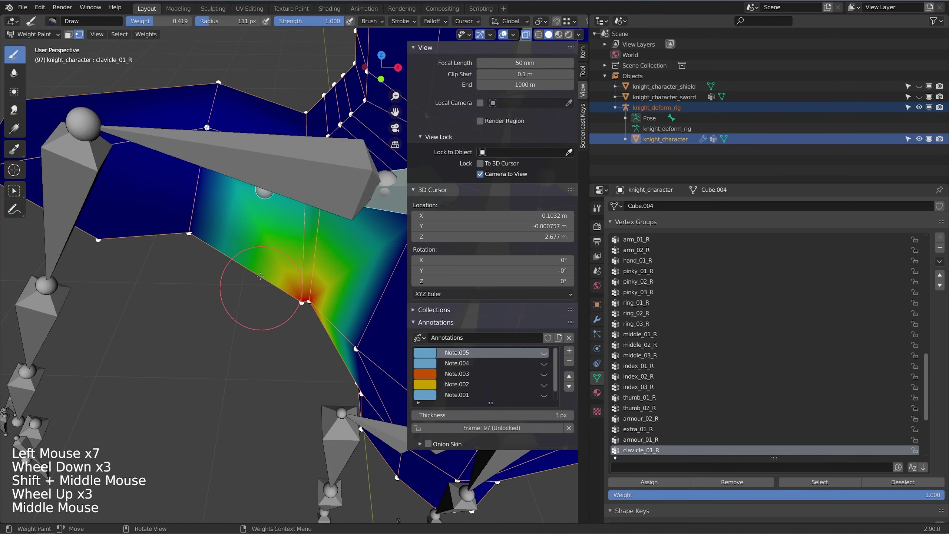
Paint clavicle_01_R weight up the shoulder crease from the armpit toward the shoulder's upper edge.
{"action": "middle_click_drag", "start_coordinate": [256, 239], "coordinate": [250, 296], "text": "shift"}
{"action": "middle_click_drag", "start_coordinate": [251, 296], "coordinate": [250, 264]}
{"action": "left_click", "coordinate": [286, 278]}
{"action": "left_click", "coordinate": [288, 280]}
{"action": "left_click", "coordinate": [288, 280]}
{"action": "left_click", "coordinate": [288, 279]}
{"action": "left_click", "coordinate": [287, 275]}
{"action": "left_click", "coordinate": [283, 239]}
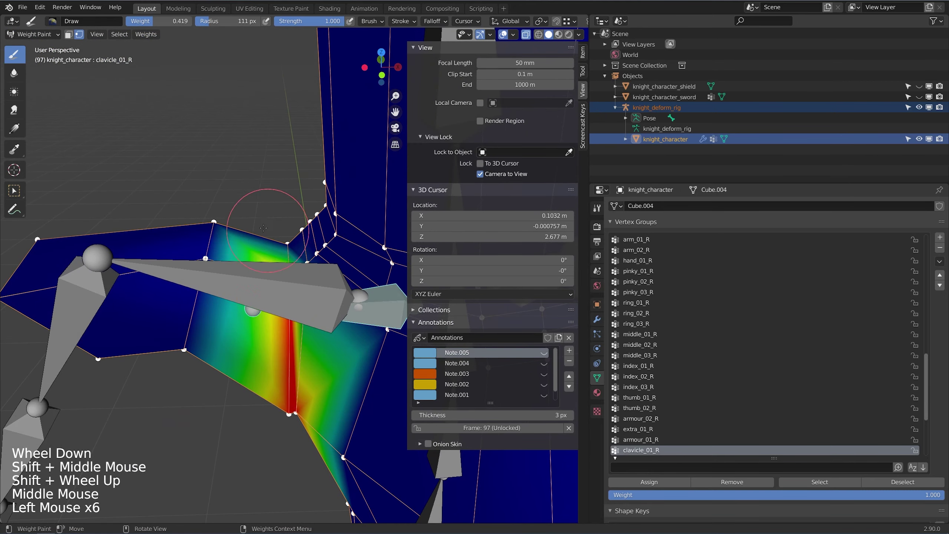
Paint clavicle_01_R weight on the vertices at the top of the right shoulder crease from the opposite side.
{"action": "middle_click_drag", "start_coordinate": [268, 226], "coordinate": [477, 243]}
{"action": "middle_click_drag", "start_coordinate": [284, 210], "coordinate": [277, 187], "text": "shift"}
{"action": "mouse_move", "coordinate": [277, 186]}
{"action": "middle_mouse_down"}
{"action": "mouse_move", "coordinate": [284, 168]}
{"action": "mouse_move", "coordinate": [275, 159]}
{"action": "mouse_move", "coordinate": [307, 128]}
{"action": "middle_mouse_up"}
{"action": "scroll", "coordinate": [307, 127], "scroll_direction": "down", "scroll_amount": 1}
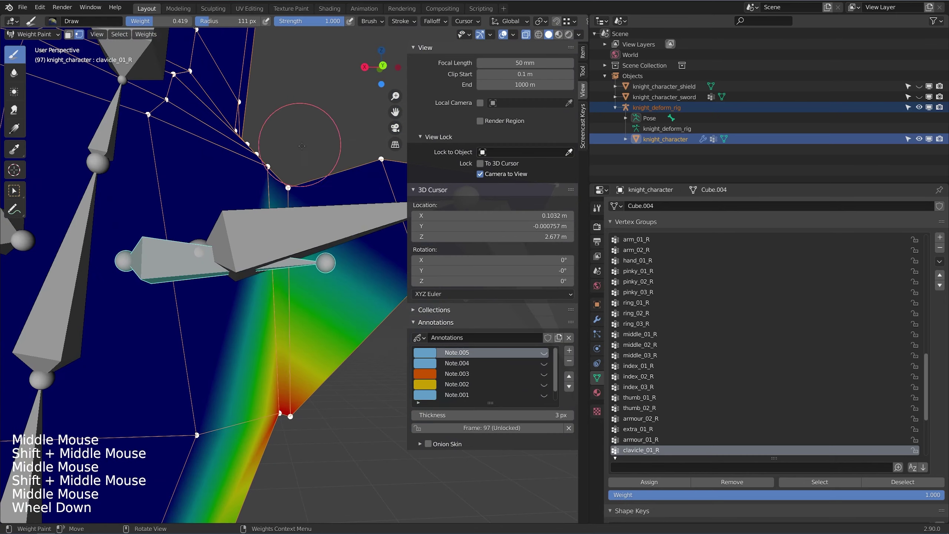
{"action": "left_click", "coordinate": [307, 181]}
{"action": "left_click", "coordinate": [307, 181]}
{"action": "triple_click", "coordinate": [308, 181]}
{"action": "double_click", "coordinate": [308, 182]}
{"action": "triple_click", "coordinate": [308, 181]}
{"action": "double_click", "coordinate": [307, 181]}
Test-rotate the clavicle_01_R bone to check the new weights, and cancel the rotation.
{"action": "scroll", "coordinate": [295, 198], "scroll_direction": "down", "scroll_amount": 2}
{"action": "middle_click_drag", "start_coordinate": [308, 181], "coordinate": [292, 194]}
{"action": "scroll", "coordinate": [284, 210], "scroll_direction": "down", "scroll_amount": 3}
{"action": "scroll", "coordinate": [285, 210], "scroll_direction": "up", "scroll_amount": 3}
{"action": "scroll", "coordinate": [285, 210], "scroll_direction": "down", "scroll_amount": 4}
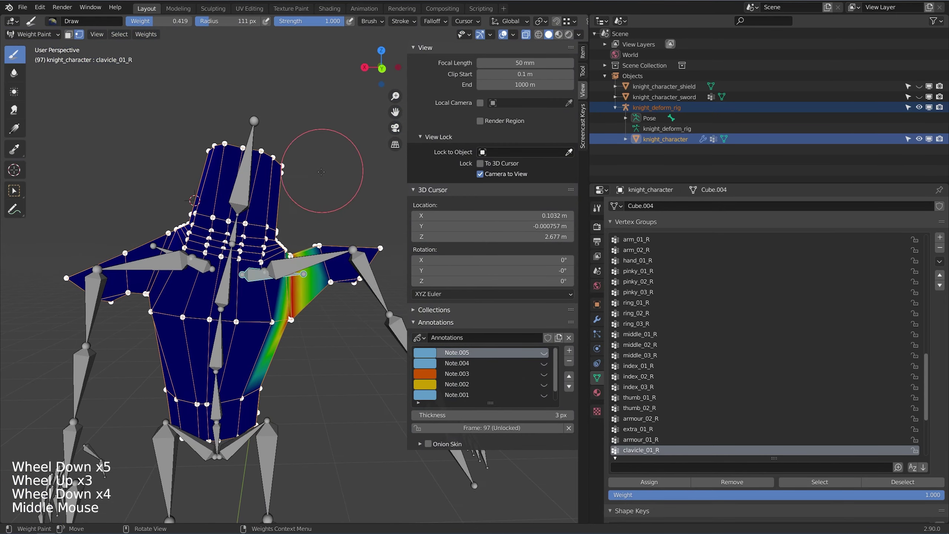
{"action": "scroll", "coordinate": [318, 175], "scroll_direction": "down", "scroll_amount": 1}
{"action": "key", "text": "r"}
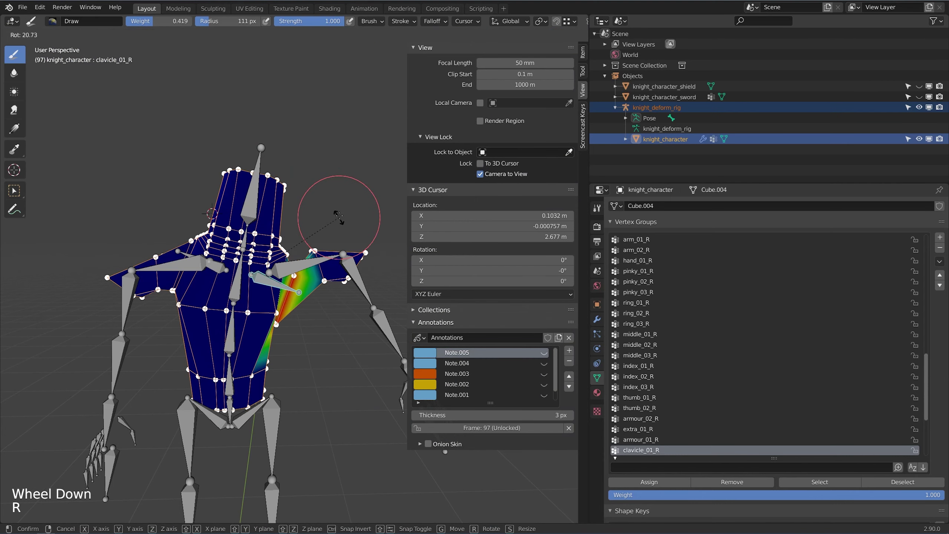
{"action": "right_click", "coordinate": [341, 180]}
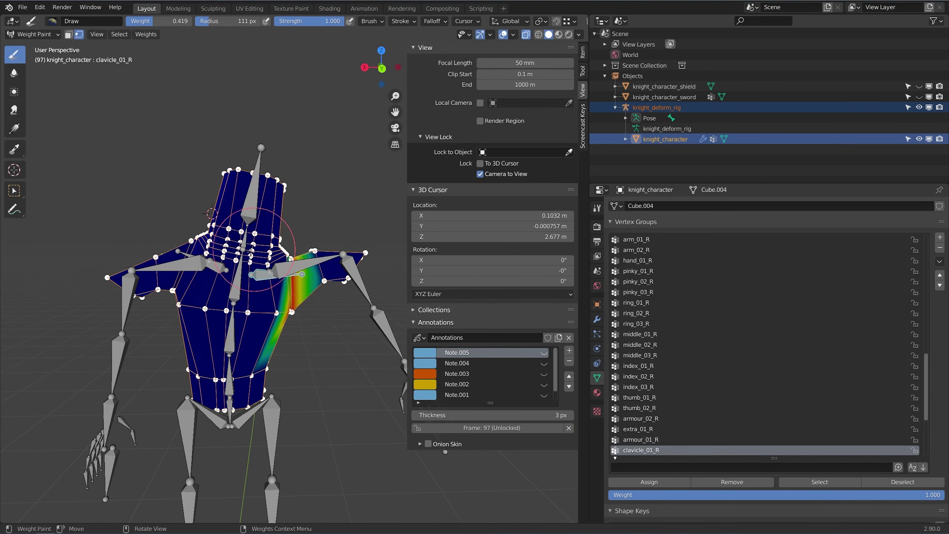
Return to Object Mode, select knight_deform_rig and switch the viewport to X-ray display.
{"action": "left_click", "coordinate": [36, 34]}
{"action": "left_click", "coordinate": [42, 50]}
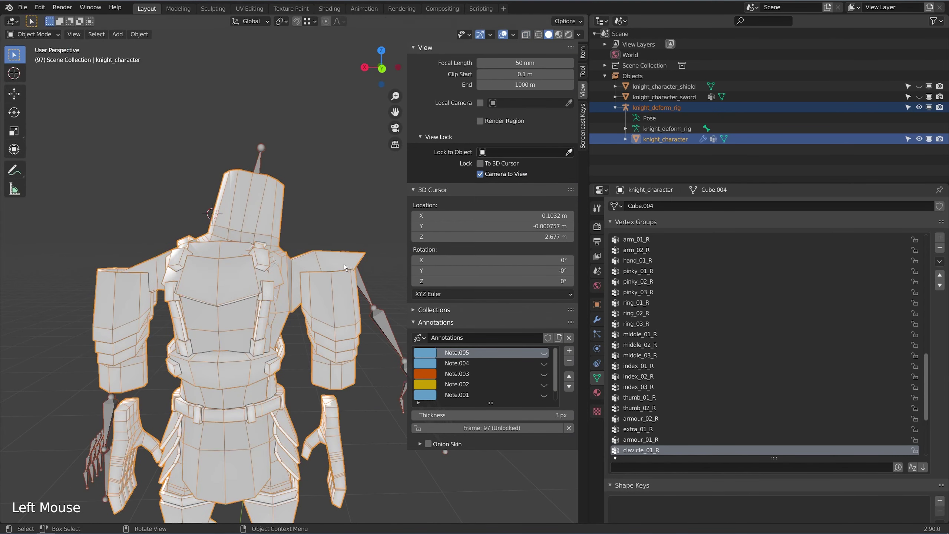
{"action": "scroll", "coordinate": [382, 291], "scroll_direction": "up", "scroll_amount": 1}
{"action": "left_click", "coordinate": [381, 291]}
{"action": "key", "text": "alt+z"}
{"action": "middle_click_drag", "start_coordinate": [303, 278], "coordinate": [293, 268], "text": "shift"}
{"action": "scroll", "coordinate": [293, 268], "scroll_direction": "up", "scroll_amount": 1}
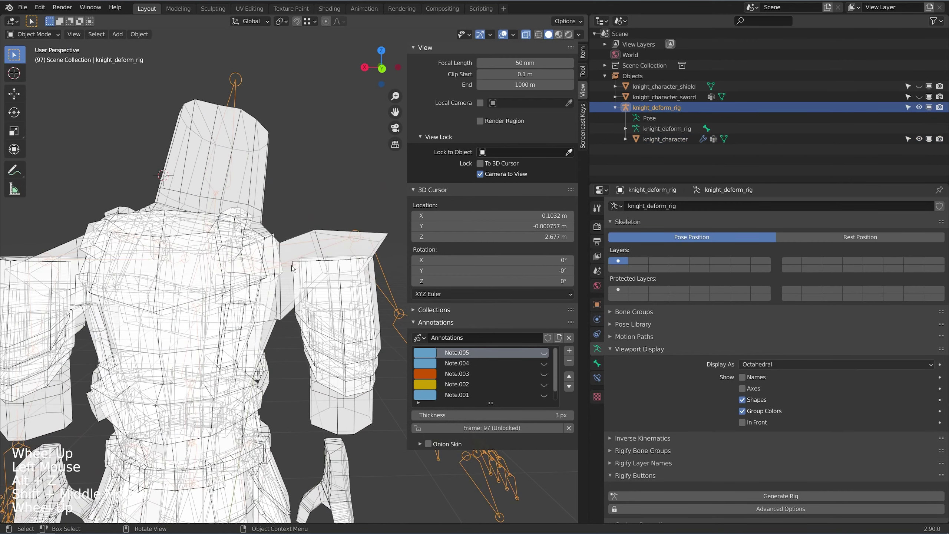
In the rig's Edit Mode, parent the shoulder_01_R bone to clavicle_01_R and return to Object Mode.
{"action": "key", "text": "Tab"}
{"action": "left_click", "coordinate": [264, 258]}
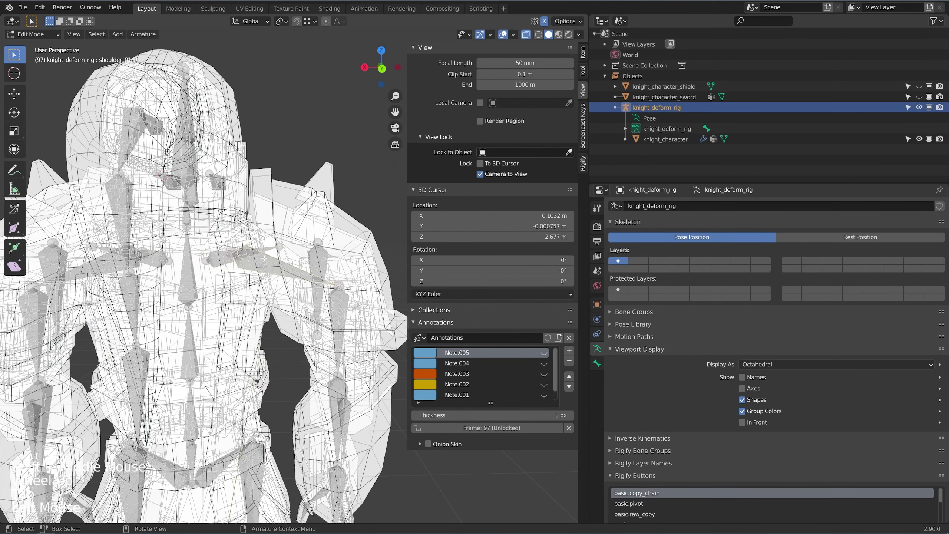
{"action": "left_click", "coordinate": [210, 257], "text": "shift"}
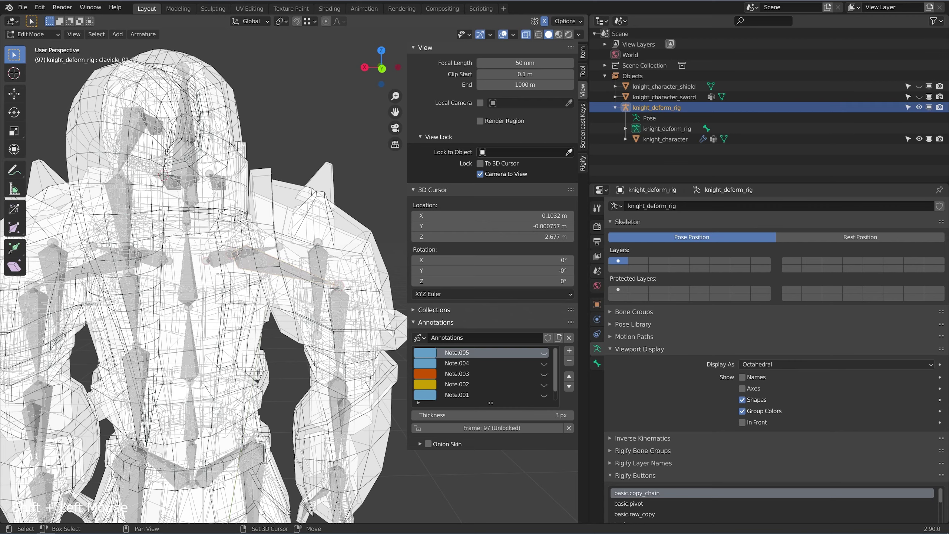
{"action": "key", "text": "ctrl+p"}
{"action": "left_click", "coordinate": [216, 268]}
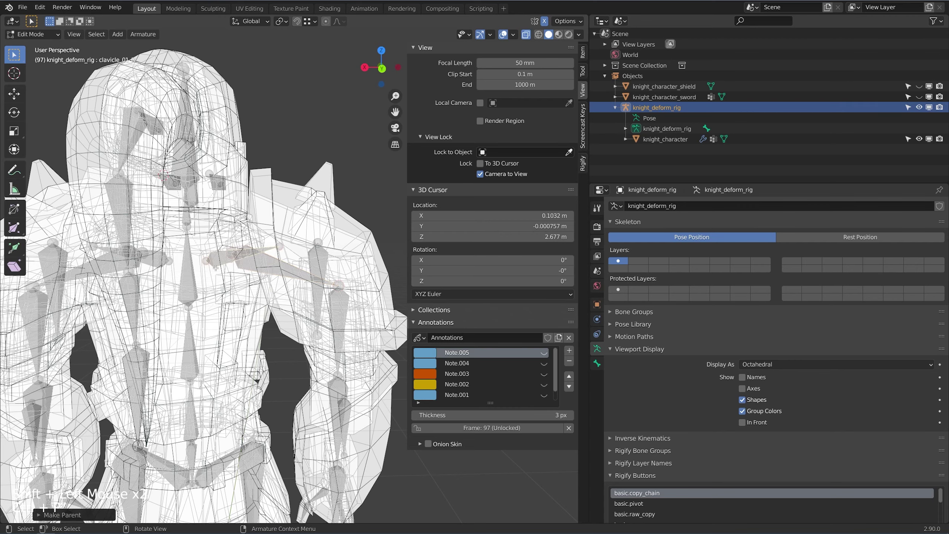
{"action": "key", "text": "Tab"}
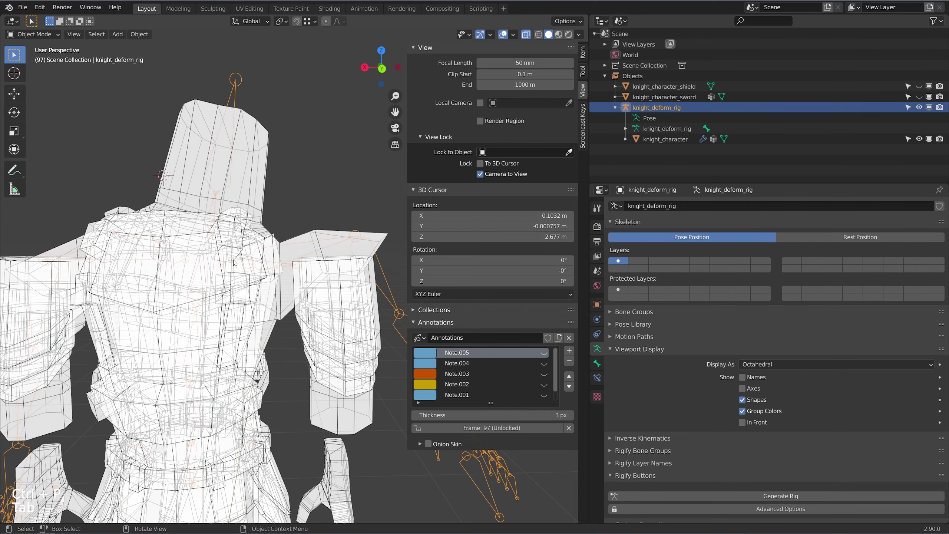
Add the knight_character mesh to the rig selection, enter Weight Paint mode and turn off vertex masking.
{"action": "left_click", "coordinate": [254, 133], "text": "shift"}
{"action": "left_click", "coordinate": [33, 34]}
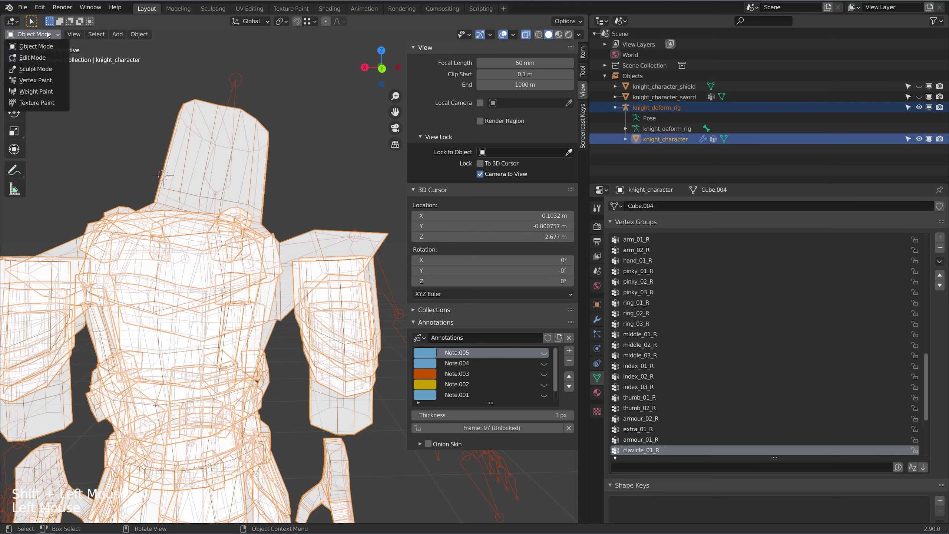
{"action": "left_click", "coordinate": [45, 92]}
{"action": "middle_click_drag", "start_coordinate": [345, 248], "coordinate": [341, 231], "text": "shift"}
{"action": "mouse_move", "coordinate": [306, 237]}
{"action": "middle_mouse_down"}
{"action": "mouse_move", "coordinate": [335, 243]}
{"action": "mouse_move", "coordinate": [240, 258]}
{"action": "middle_mouse_up"}
{"action": "key", "text": "v"}
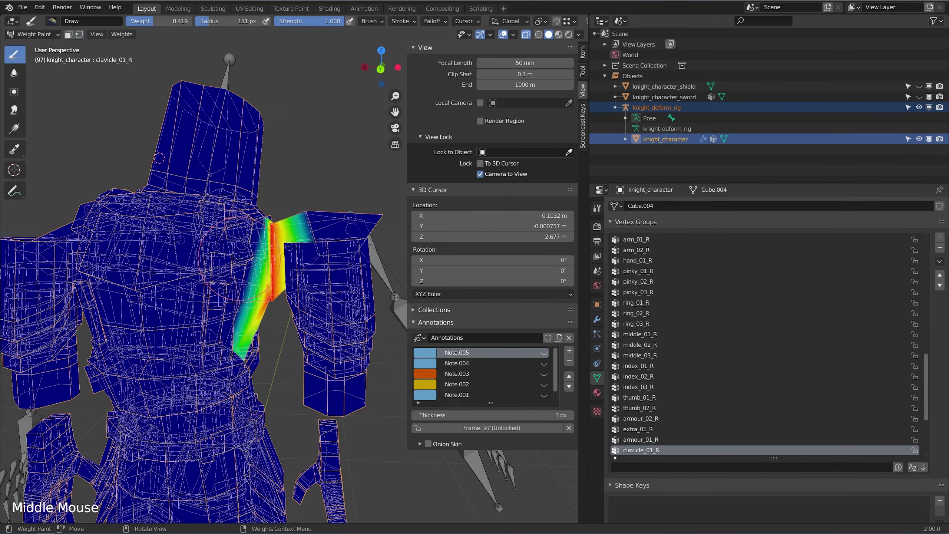
Turn off the viewport's X-ray display in Object Mode and go back to Weight Paint mode.
{"action": "left_click", "coordinate": [260, 239], "text": "ctrl"}
{"action": "left_click", "coordinate": [33, 34]}
{"action": "left_click", "coordinate": [46, 49]}
{"action": "key", "text": "alt+z"}
{"action": "left_click", "coordinate": [33, 34]}
{"action": "left_click", "coordinate": [46, 92]}
Select the clavicle_01_R bone and test-rotate it to check that the right shoulder follows.
{"action": "left_click", "coordinate": [233, 247], "text": "ctrl"}
{"action": "scroll", "coordinate": [272, 176], "scroll_direction": "up", "scroll_amount": 2}
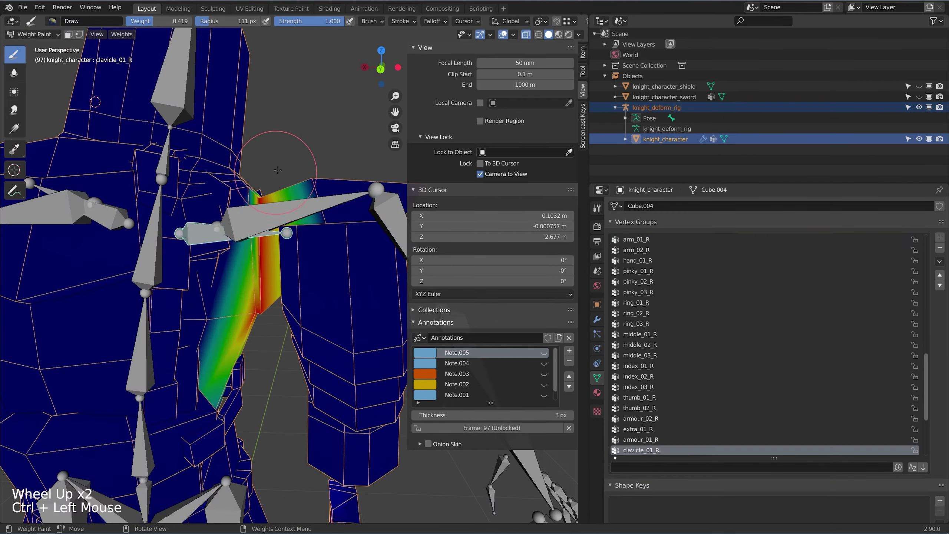
{"action": "key", "text": "r"}
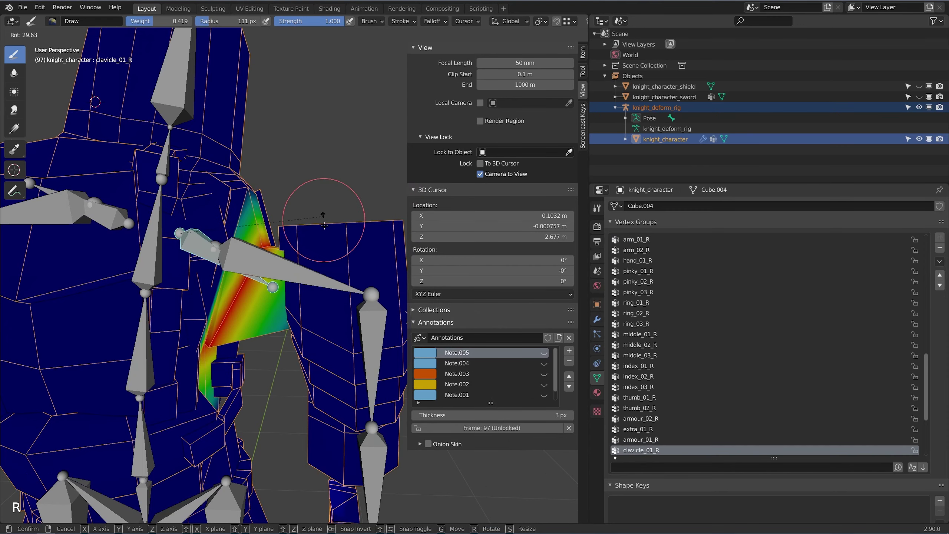
{"action": "left_click", "coordinate": [310, 139]}
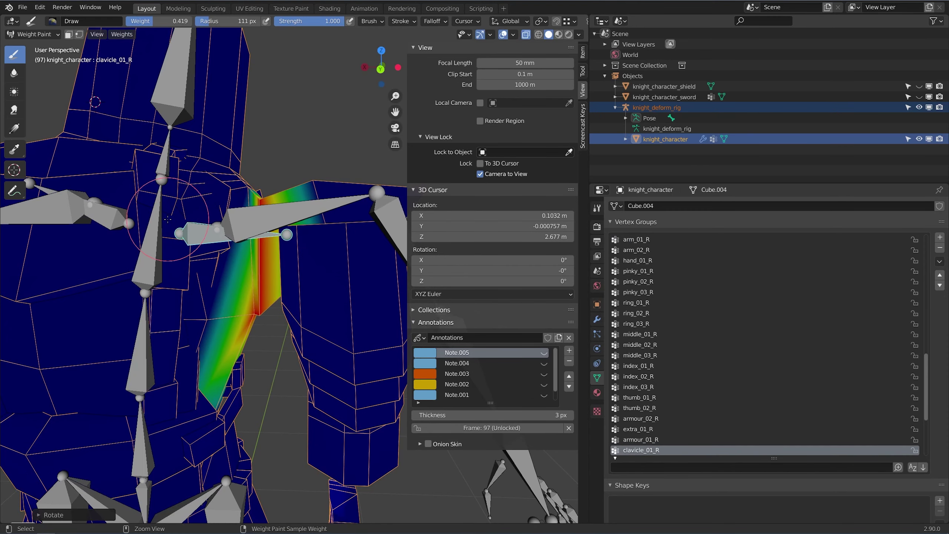
Select the spine_03 bone and rotate it from side to side to test the upper body.
{"action": "left_click", "coordinate": [157, 228], "text": "ctrl"}
{"action": "scroll", "coordinate": [157, 228], "scroll_direction": "down", "scroll_amount": 3}
{"action": "middle_click_drag", "start_coordinate": [157, 229], "coordinate": [209, 168], "text": "shift"}
{"action": "middle_click_drag", "start_coordinate": [210, 169], "coordinate": [262, 142]}
{"action": "key", "text": "r"}
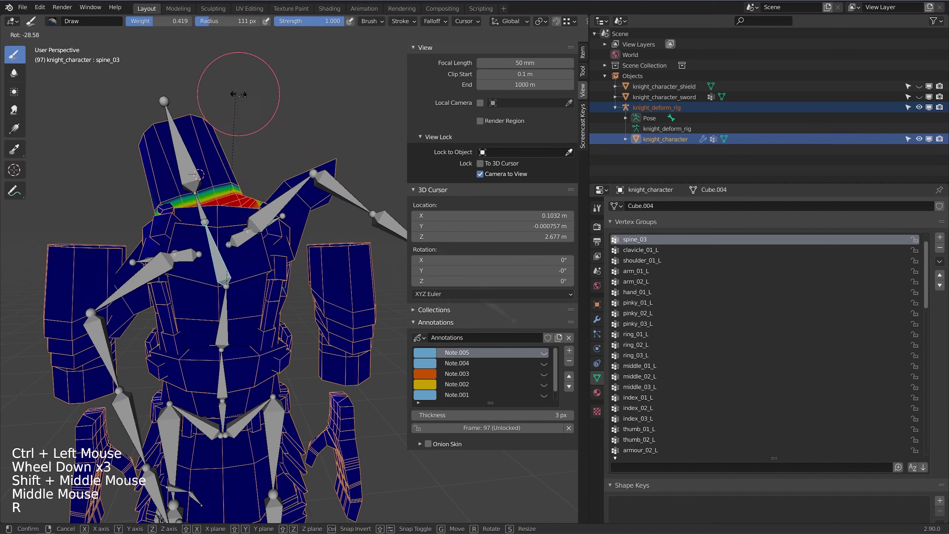
{"action": "left_click", "coordinate": [275, 140]}
{"action": "middle_click_drag", "start_coordinate": [306, 205], "coordinate": [286, 230], "text": "shift"}
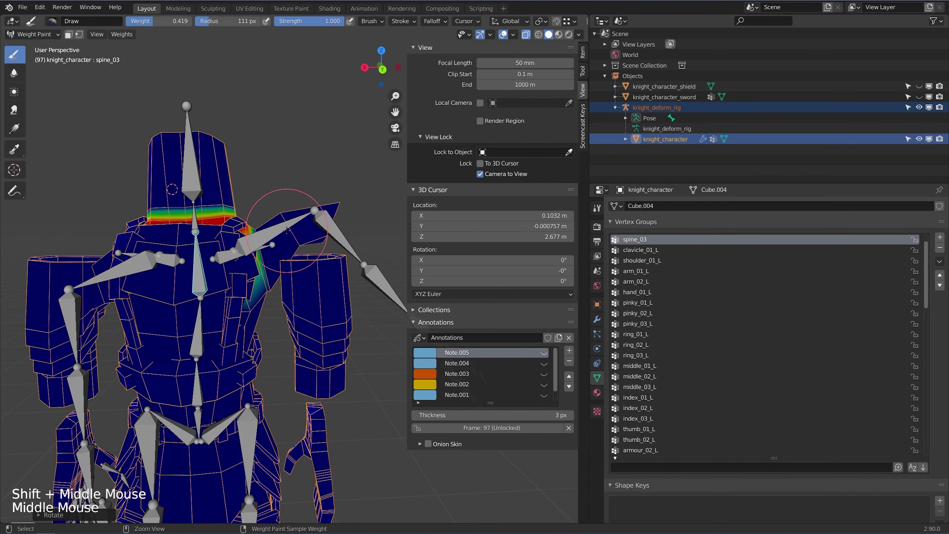
Rotate the shoulder_01_R bone downward to test the arm, and clear its rotation.
{"action": "left_click", "coordinate": [287, 230], "text": "ctrl"}
{"action": "key", "text": "r"}
{"action": "left_click", "coordinate": [231, 264]}
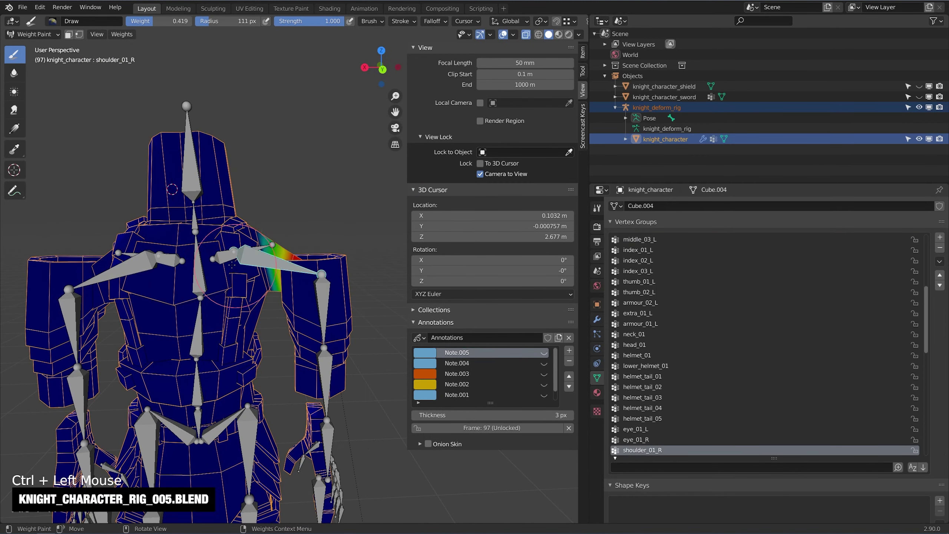
{"action": "key", "text": "alt+r"}
Test the left shoulder's deformation by rotating clavicle_01_L and its neighbouring bone.
{"action": "left_click", "coordinate": [160, 258], "text": "ctrl"}
{"action": "middle_click_drag", "start_coordinate": [133, 190], "coordinate": [221, 189], "text": "shift"}
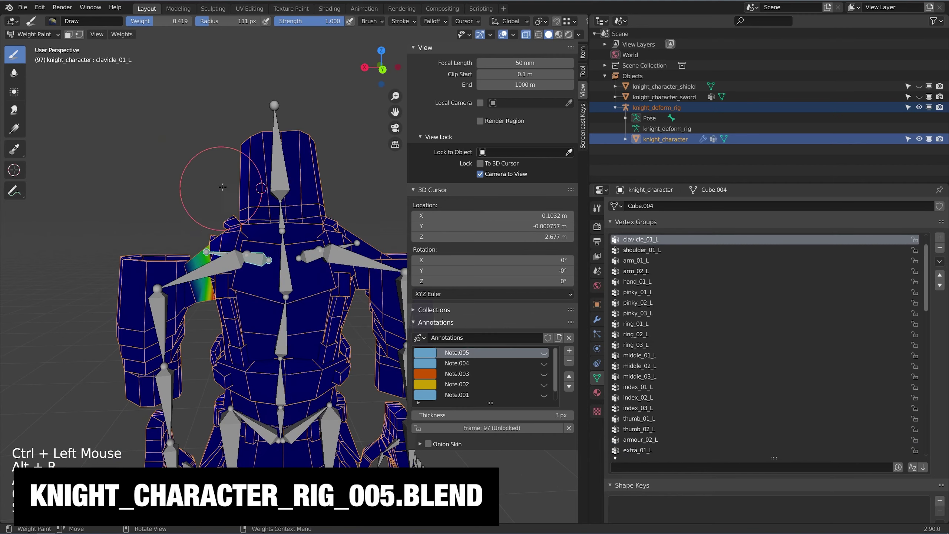
{"action": "key", "text": "r"}
{"action": "left_click", "coordinate": [264, 187]}
{"action": "left_click", "coordinate": [232, 248], "text": "ctrl"}
{"action": "key", "text": "r"}
{"action": "left_click", "coordinate": [214, 194]}
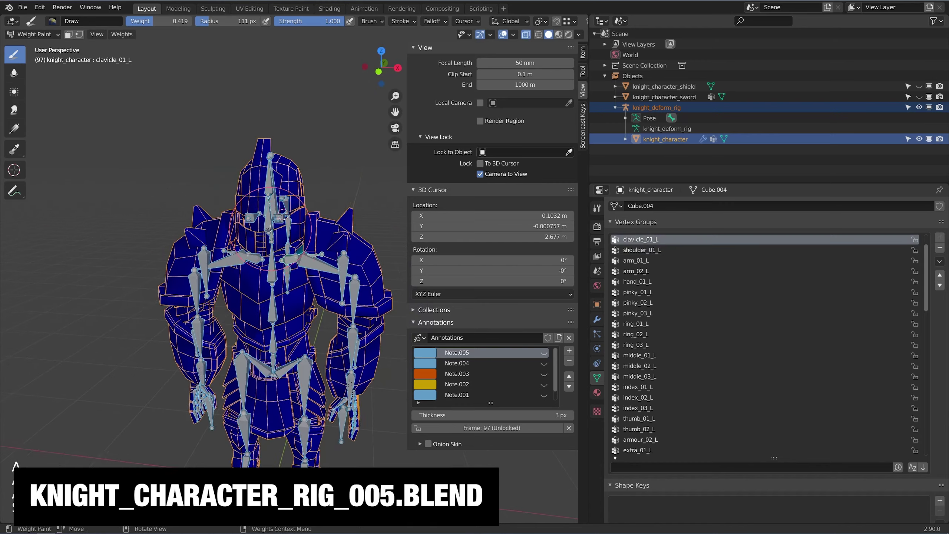
Test-rotate the helmet_01 and head_01 bones, and cancel the head rotation.
{"action": "middle_click_drag", "start_coordinate": [280, 215], "coordinate": [258, 226]}
{"action": "left_click", "coordinate": [271, 180], "text": "ctrl"}
{"action": "scroll", "coordinate": [268, 219], "scroll_direction": "up", "scroll_amount": 2}
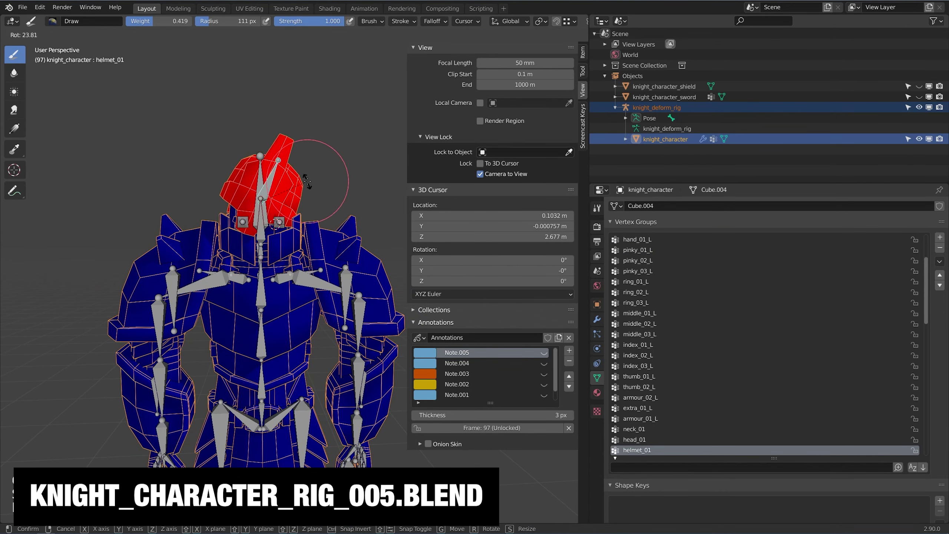
{"action": "left_click", "coordinate": [266, 218], "text": "ctrl"}
{"action": "key", "text": "r"}
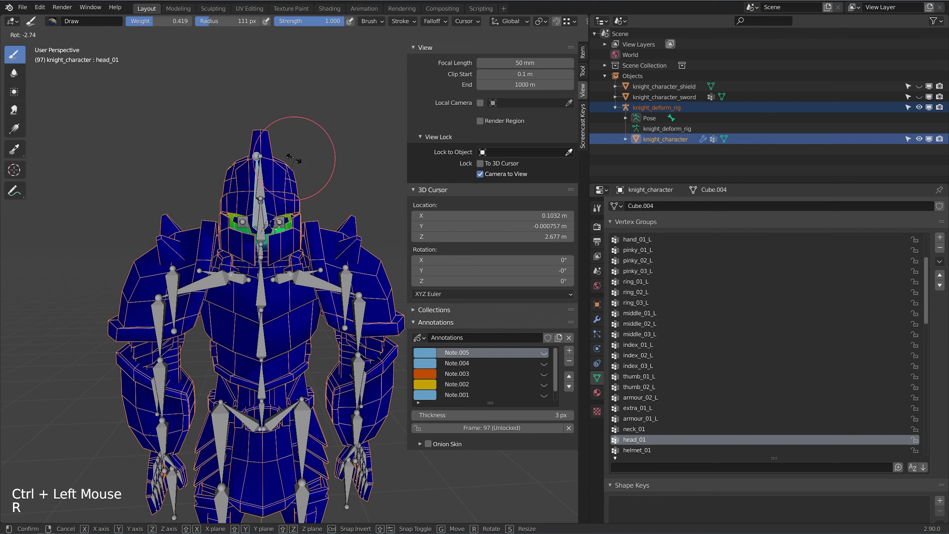
{"action": "right_click", "coordinate": [311, 164]}
Examine the whole knight mesh and its rig from several angles and distances.
{"action": "scroll", "coordinate": [257, 206], "scroll_direction": "down", "scroll_amount": 4}
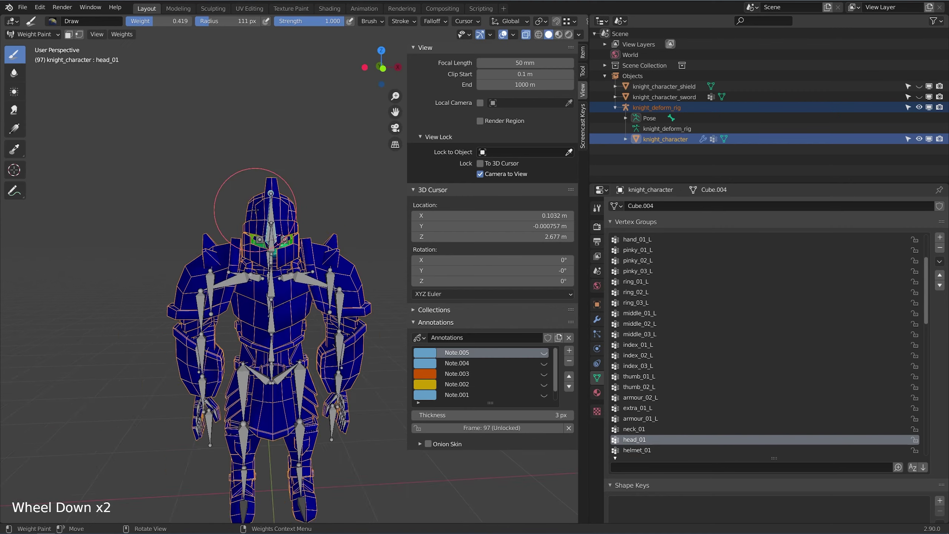
{"action": "middle_click_drag", "start_coordinate": [257, 208], "coordinate": [279, 220]}
{"action": "scroll", "coordinate": [278, 220], "scroll_direction": "up", "scroll_amount": 3}
{"action": "middle_click_drag", "start_coordinate": [279, 220], "coordinate": [220, 218]}
{"action": "scroll", "coordinate": [269, 224], "scroll_direction": "down", "scroll_amount": 1}
{"action": "scroll", "coordinate": [255, 221], "scroll_direction": "down", "scroll_amount": 3}
{"action": "scroll", "coordinate": [255, 221], "scroll_direction": "up", "scroll_amount": 4}
{"action": "scroll", "coordinate": [219, 218], "scroll_direction": "down", "scroll_amount": 2}
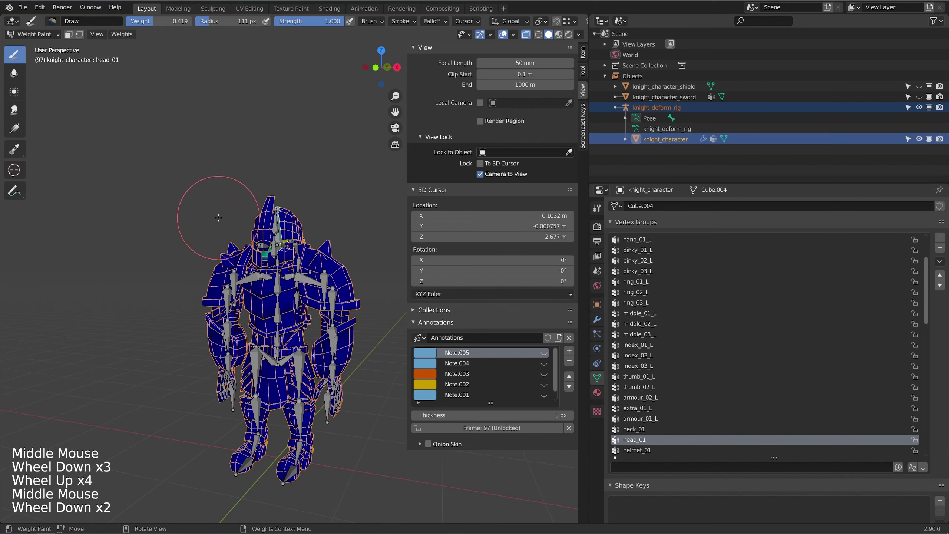